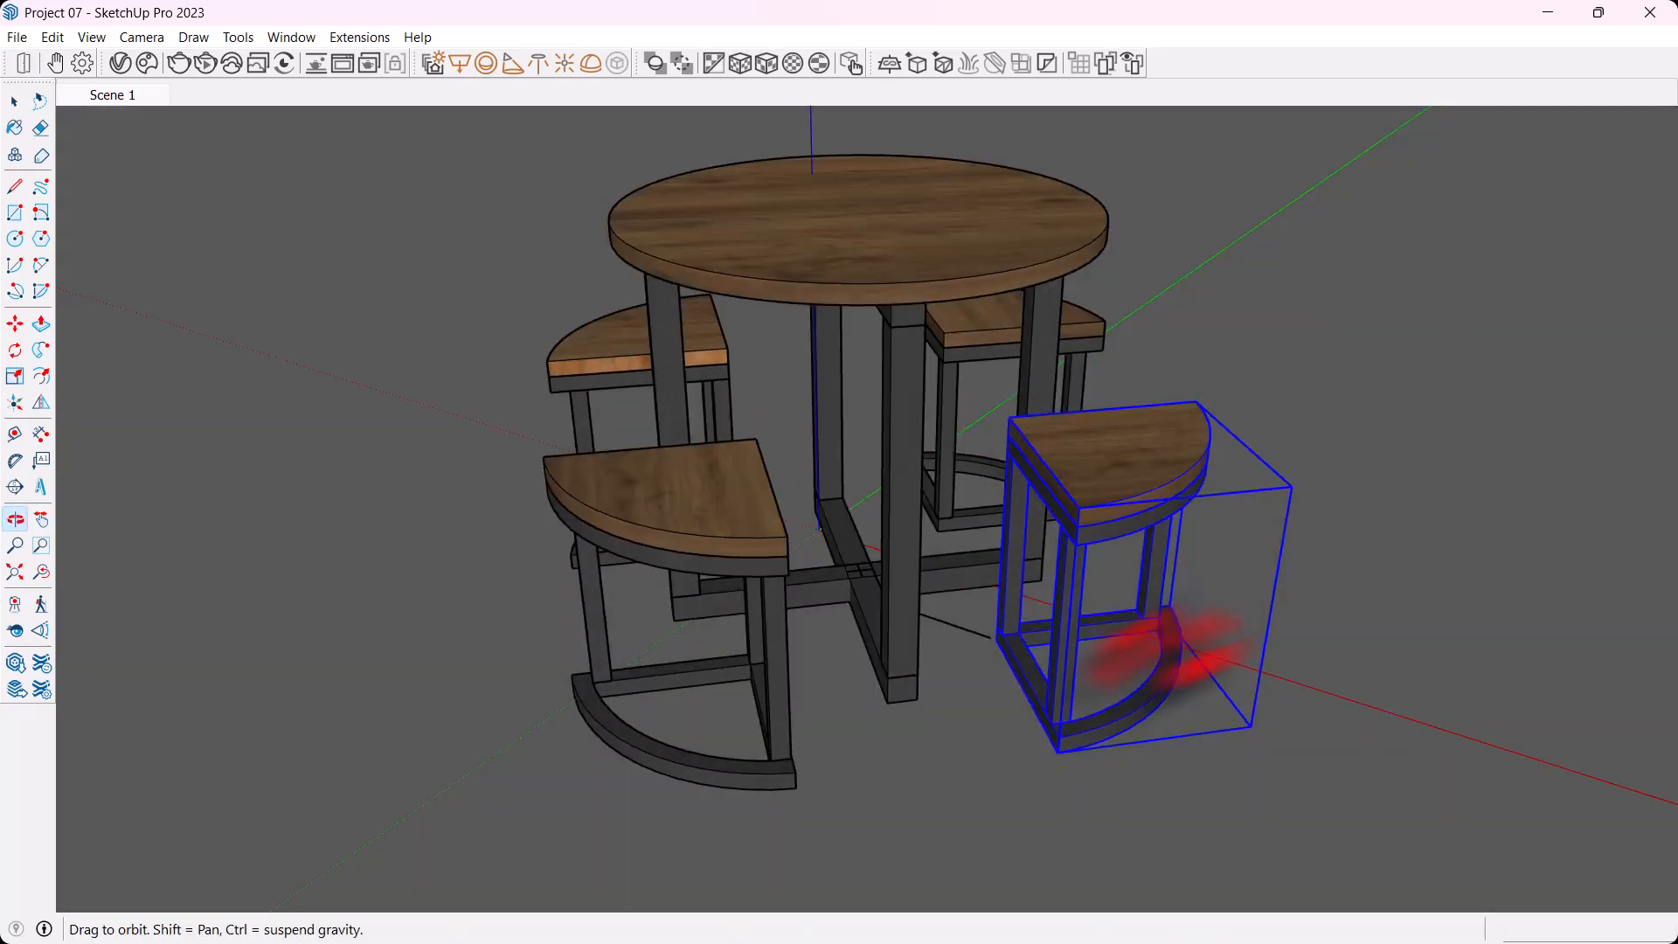
middle_drag(1124, 584, 760, 691)
middle_drag(1158, 533, 743, 524)
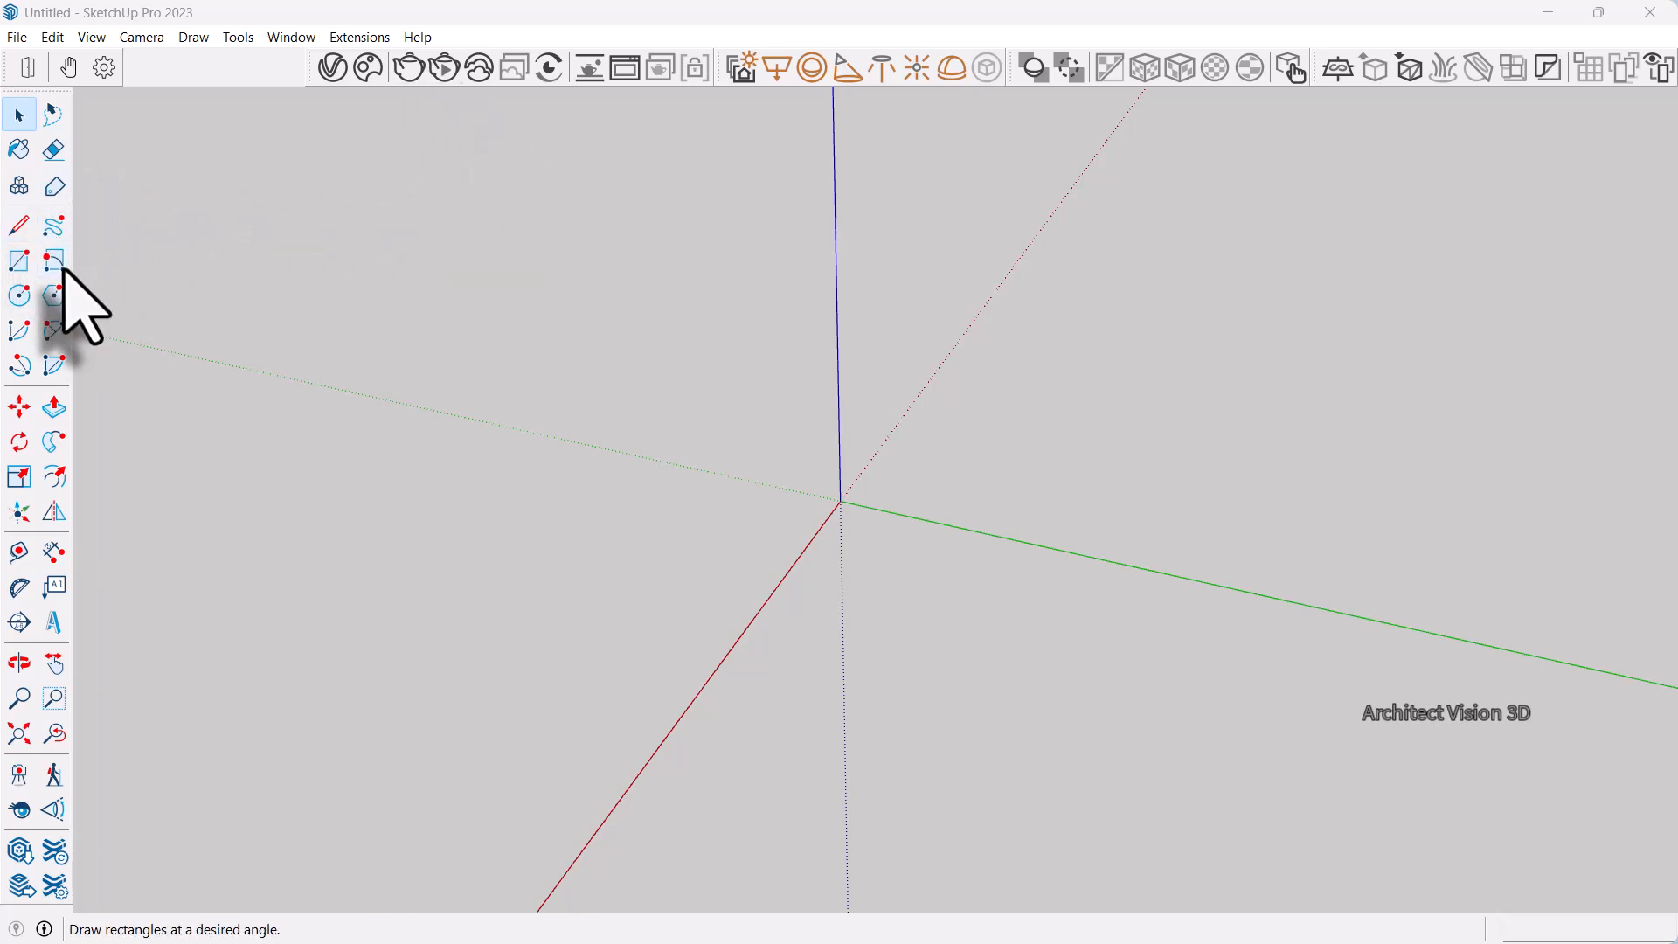
Open the toolbar settings and switch the Large Tool Set off and back on
click(93, 39)
click(131, 61)
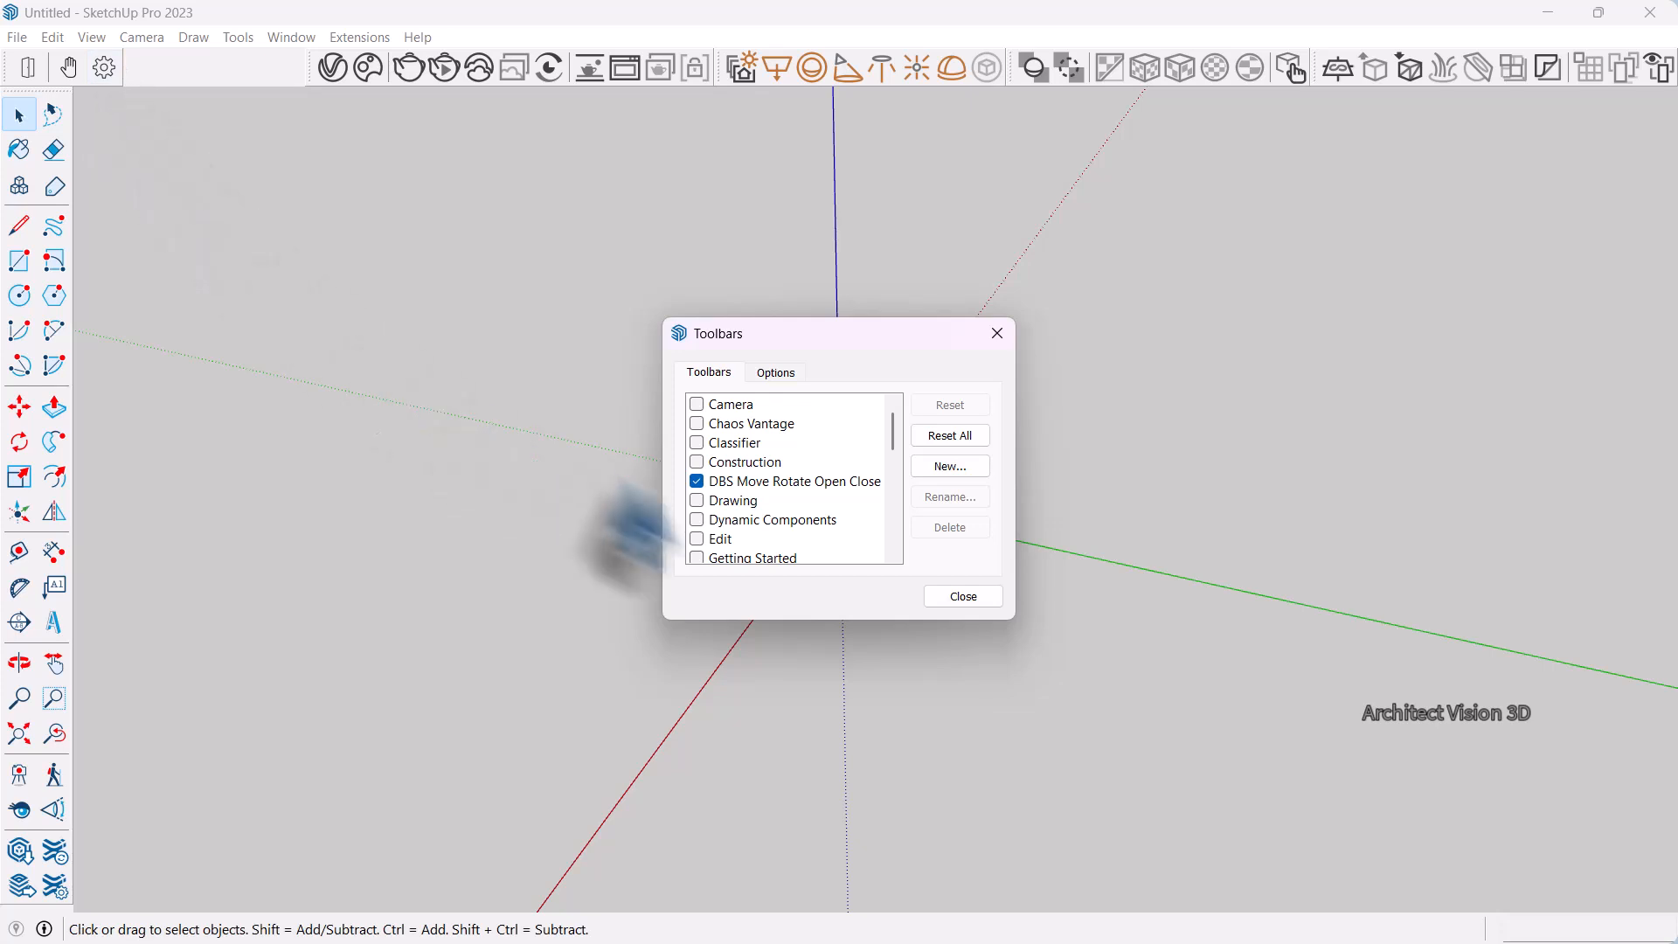
scroll(771, 491, up, 5)
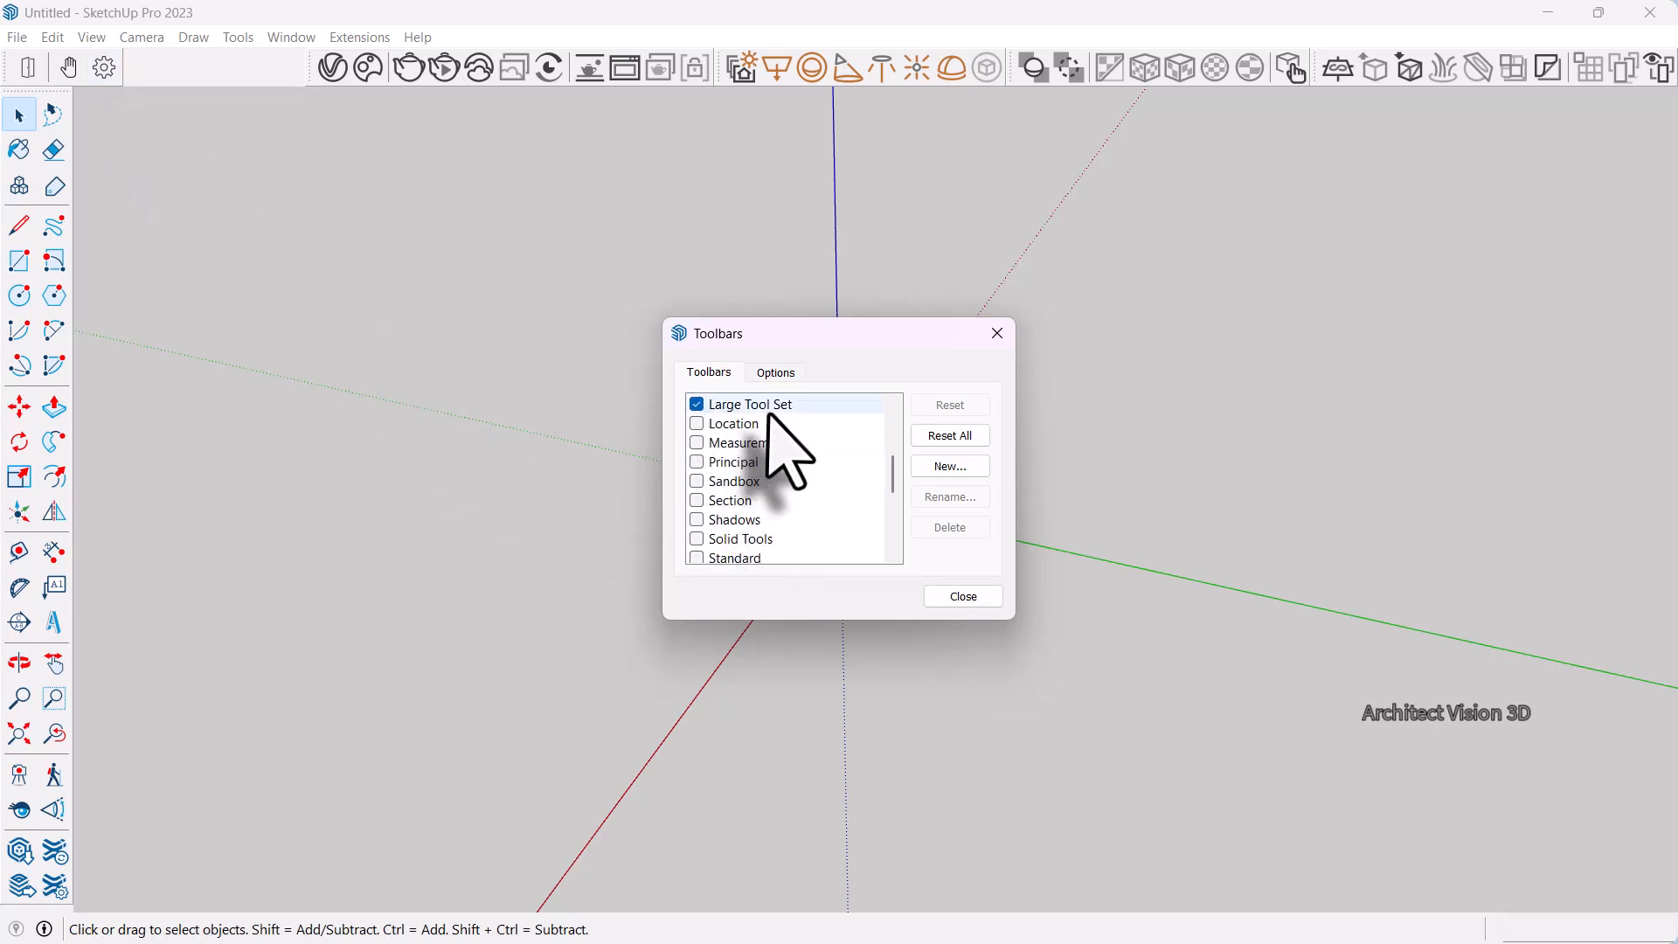
click(699, 406)
click(698, 404)
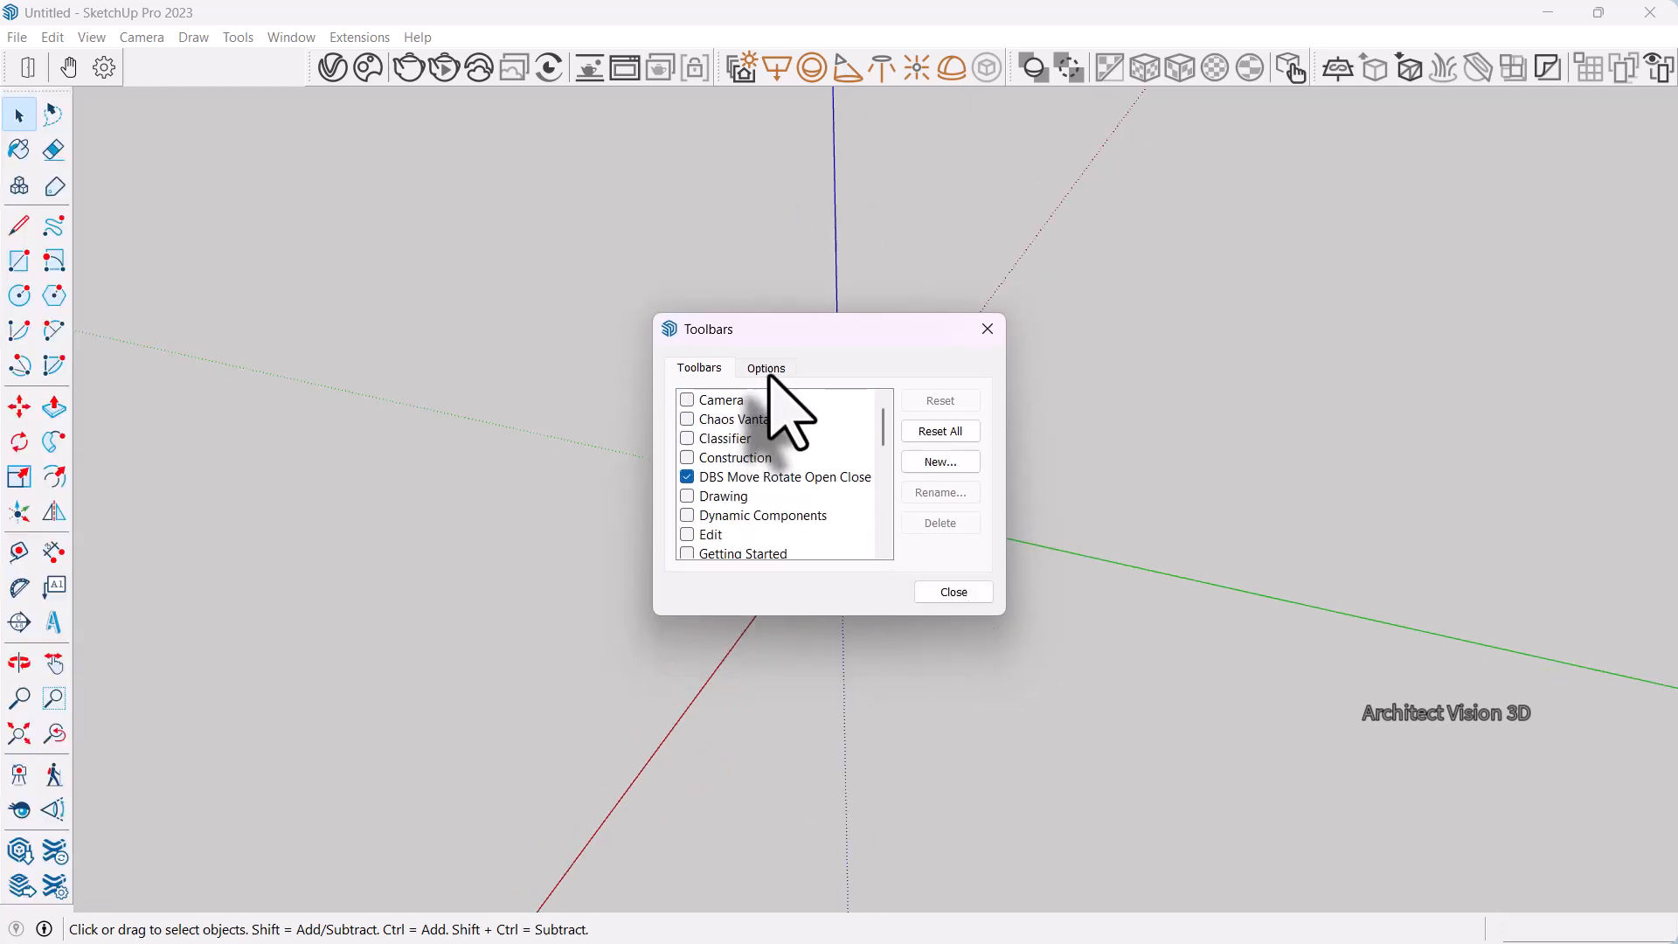
Switch the large toolbar icons off and back on, and close the toolbar settings
click(766, 368)
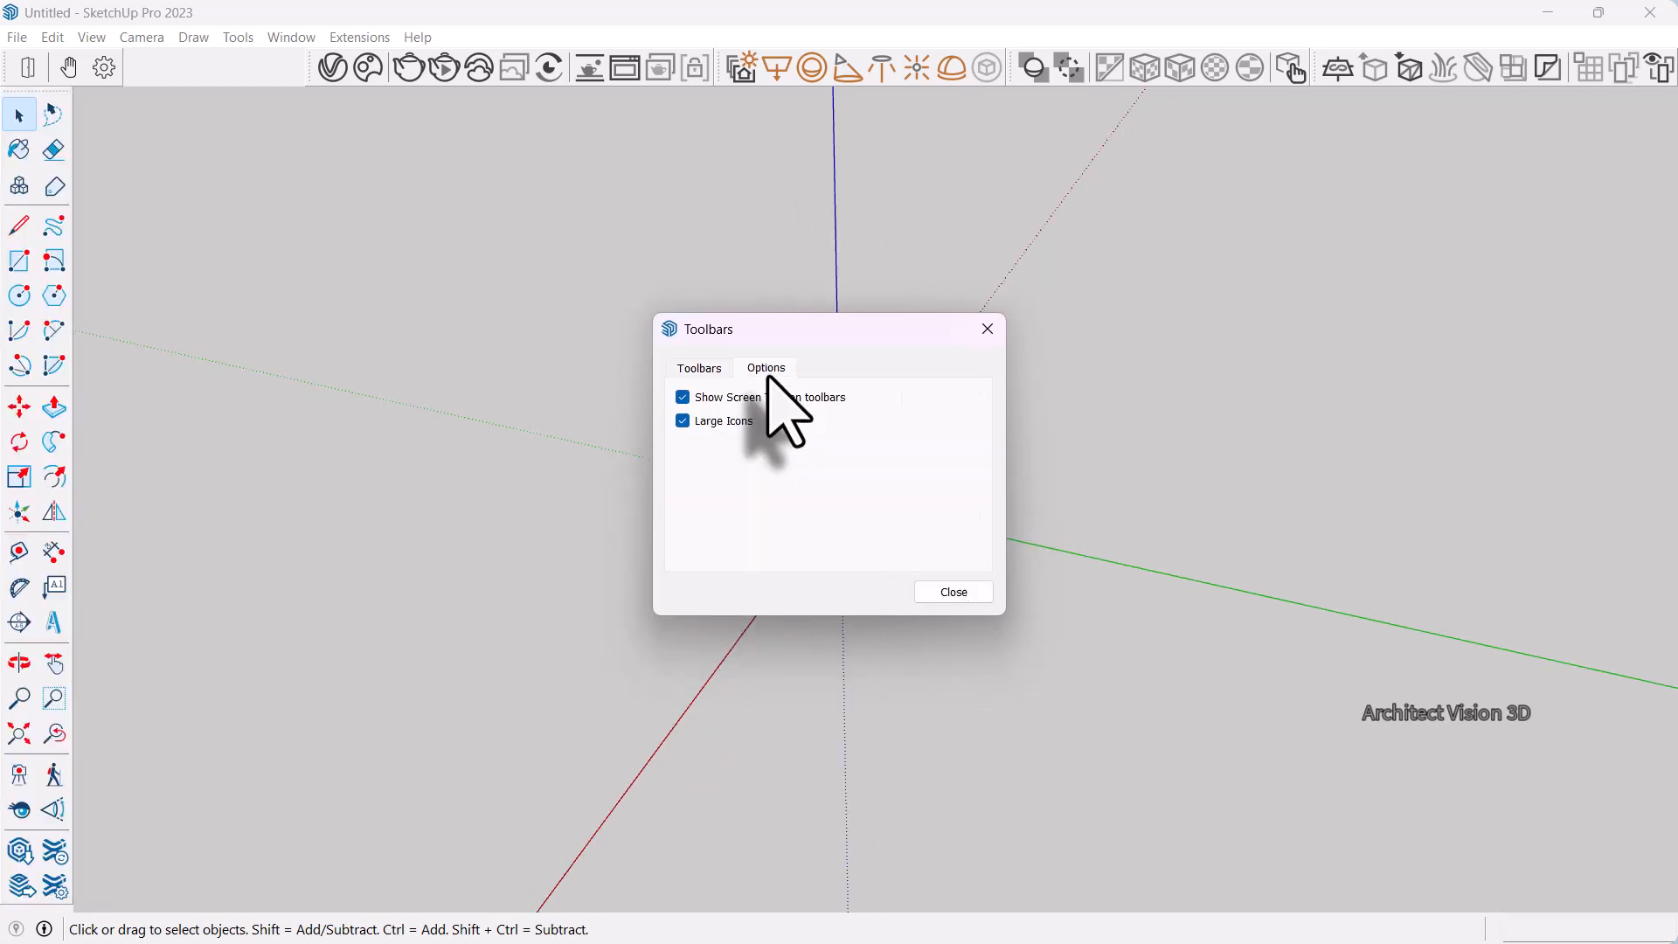
click(683, 423)
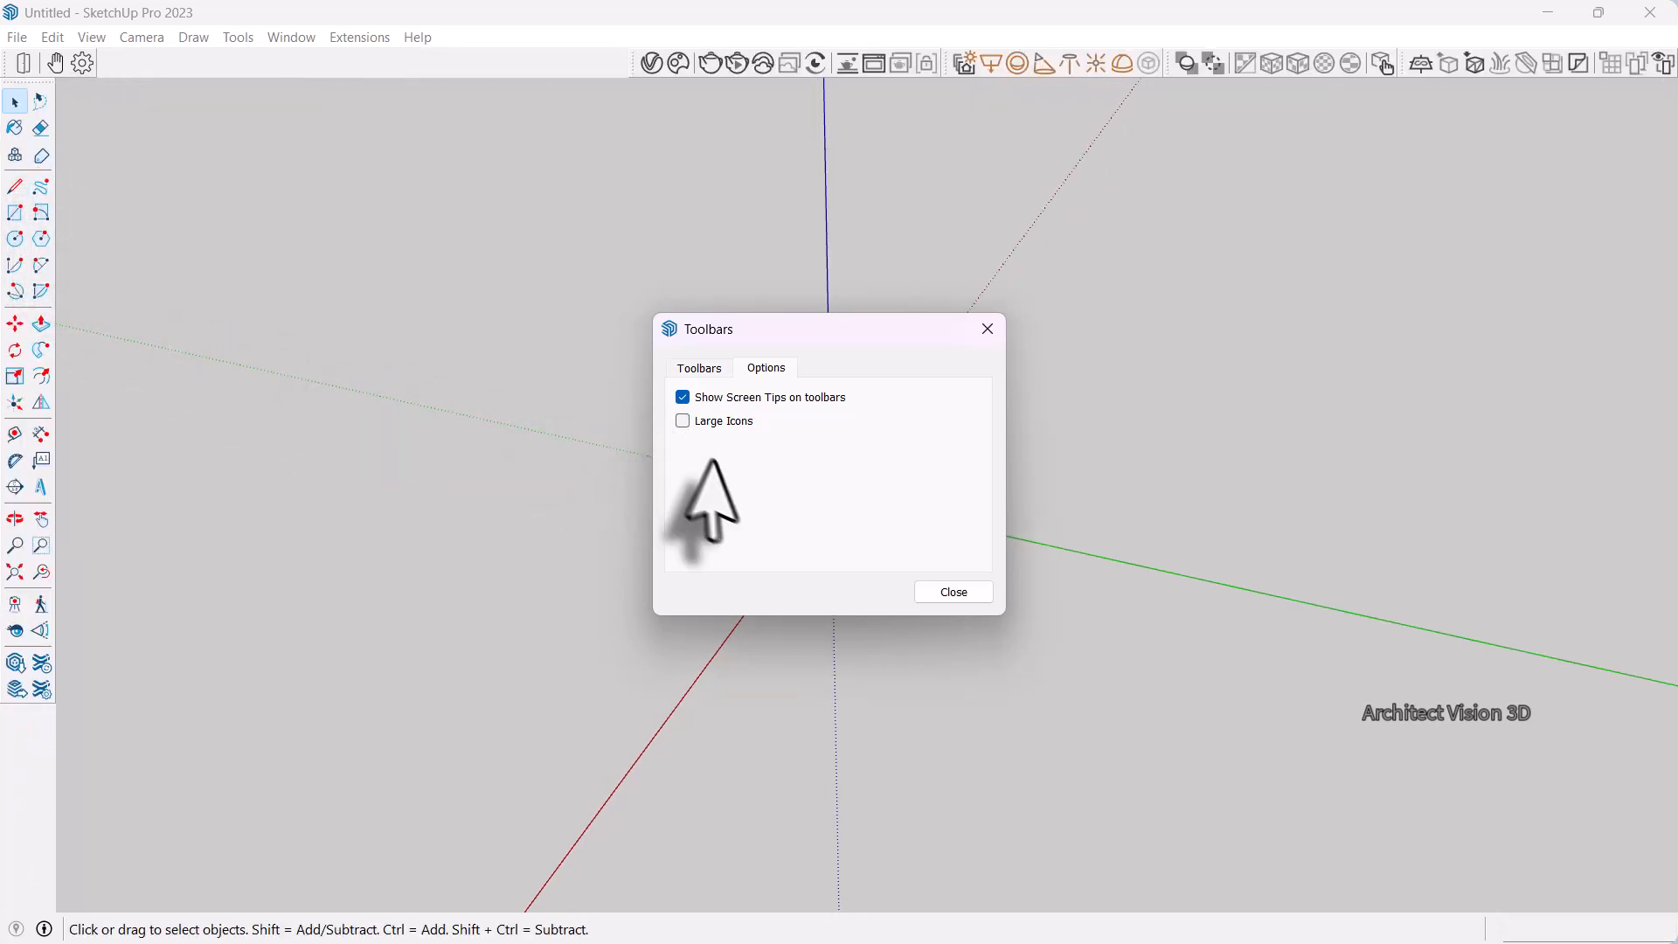
click(683, 422)
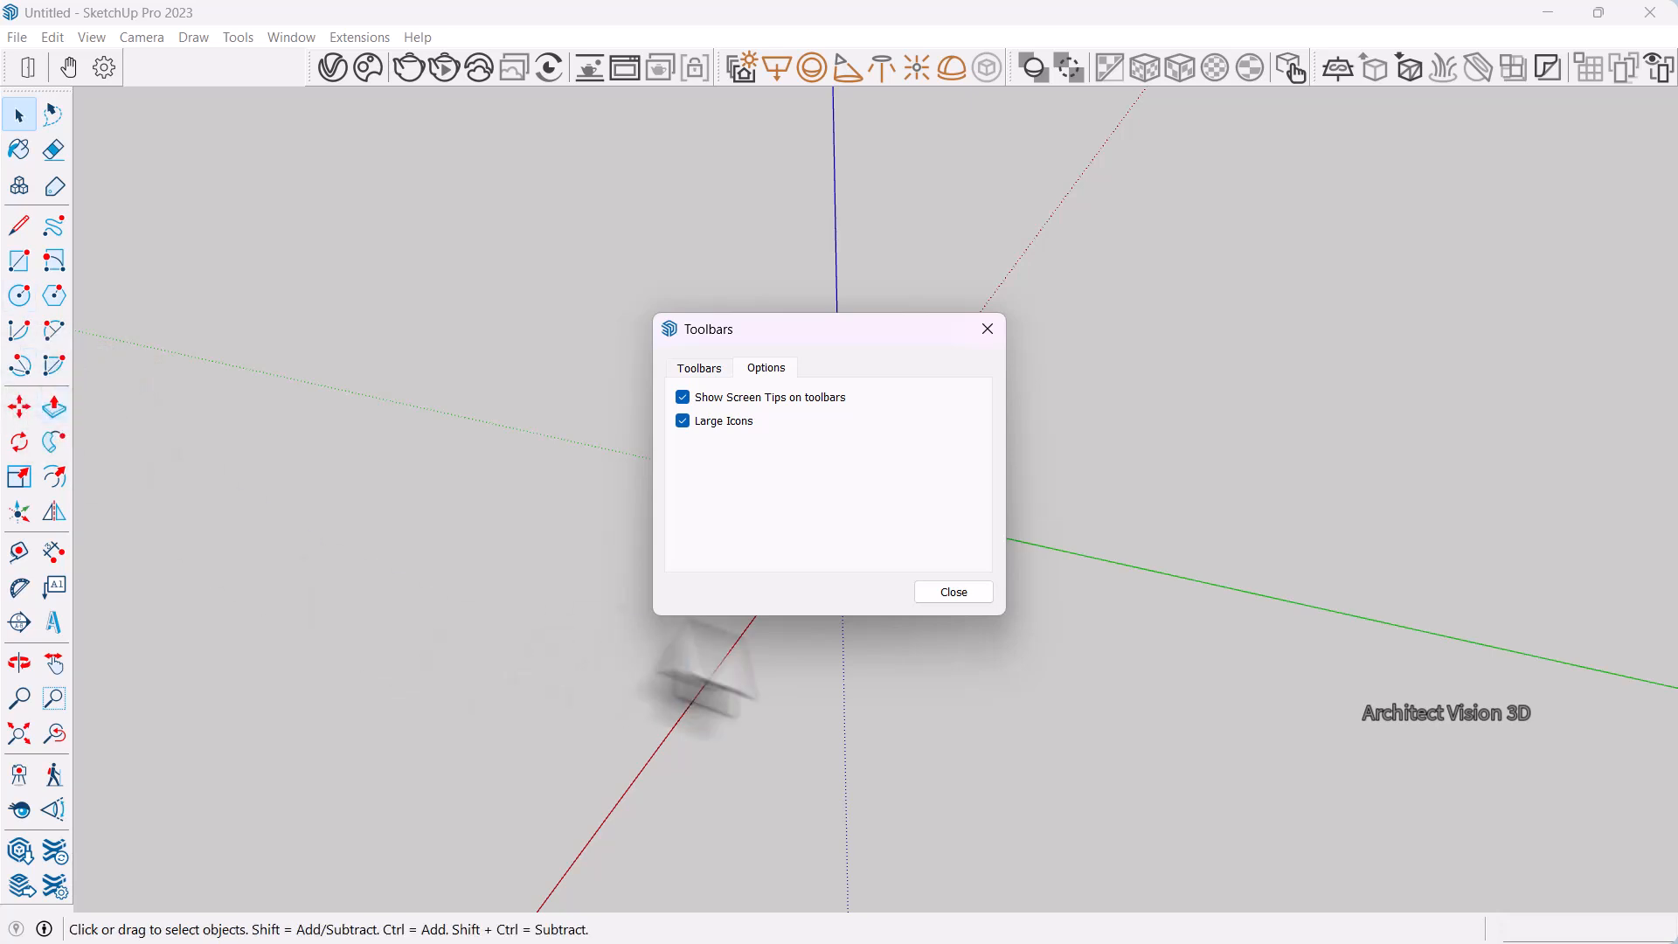
click(953, 592)
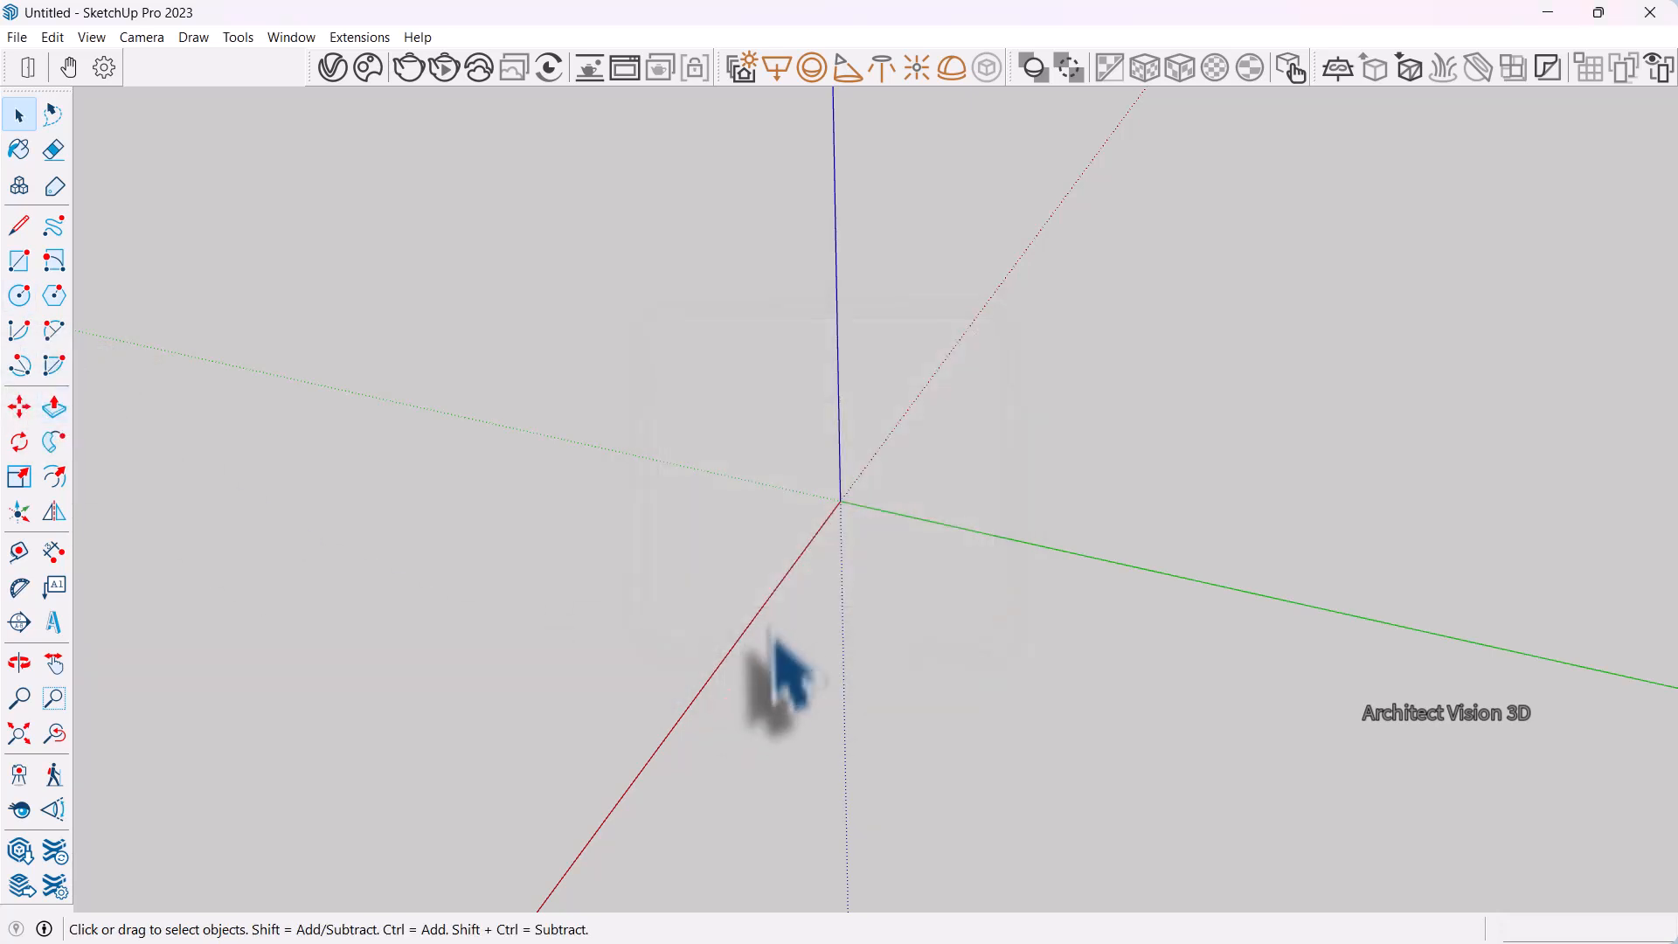
Draw a 50 by 700 mm rectangle on the ground plane from the origin, with its long side along the green axis
scroll(856, 586, down, 1)
middle_drag(872, 545, 867, 505)
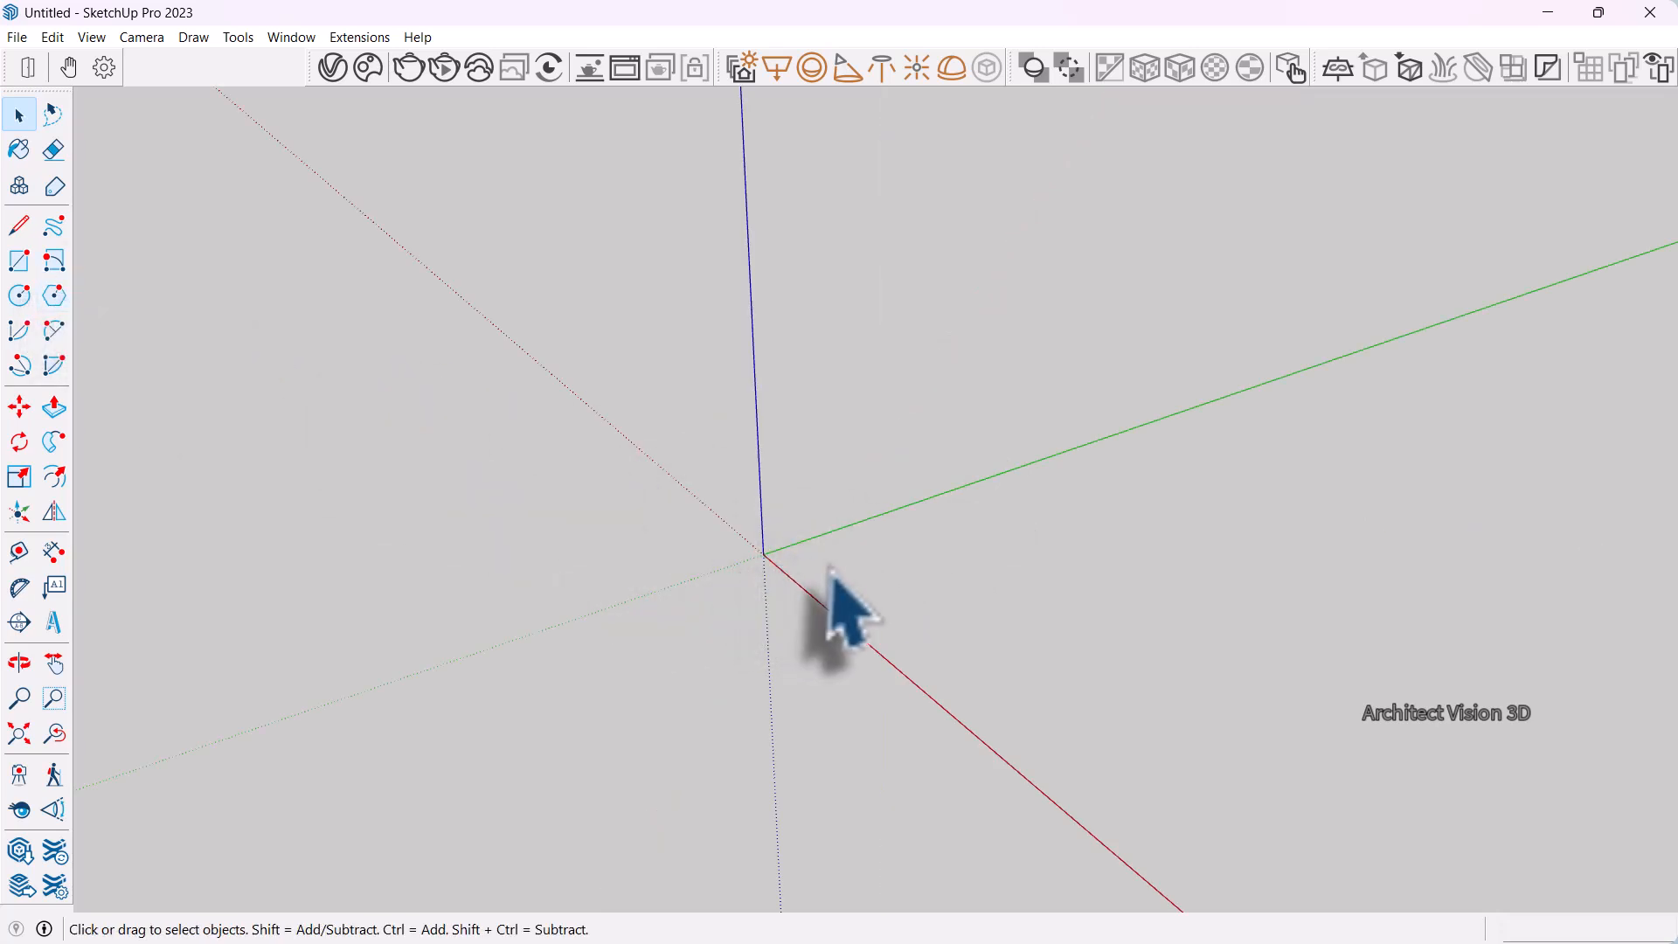
key(r)
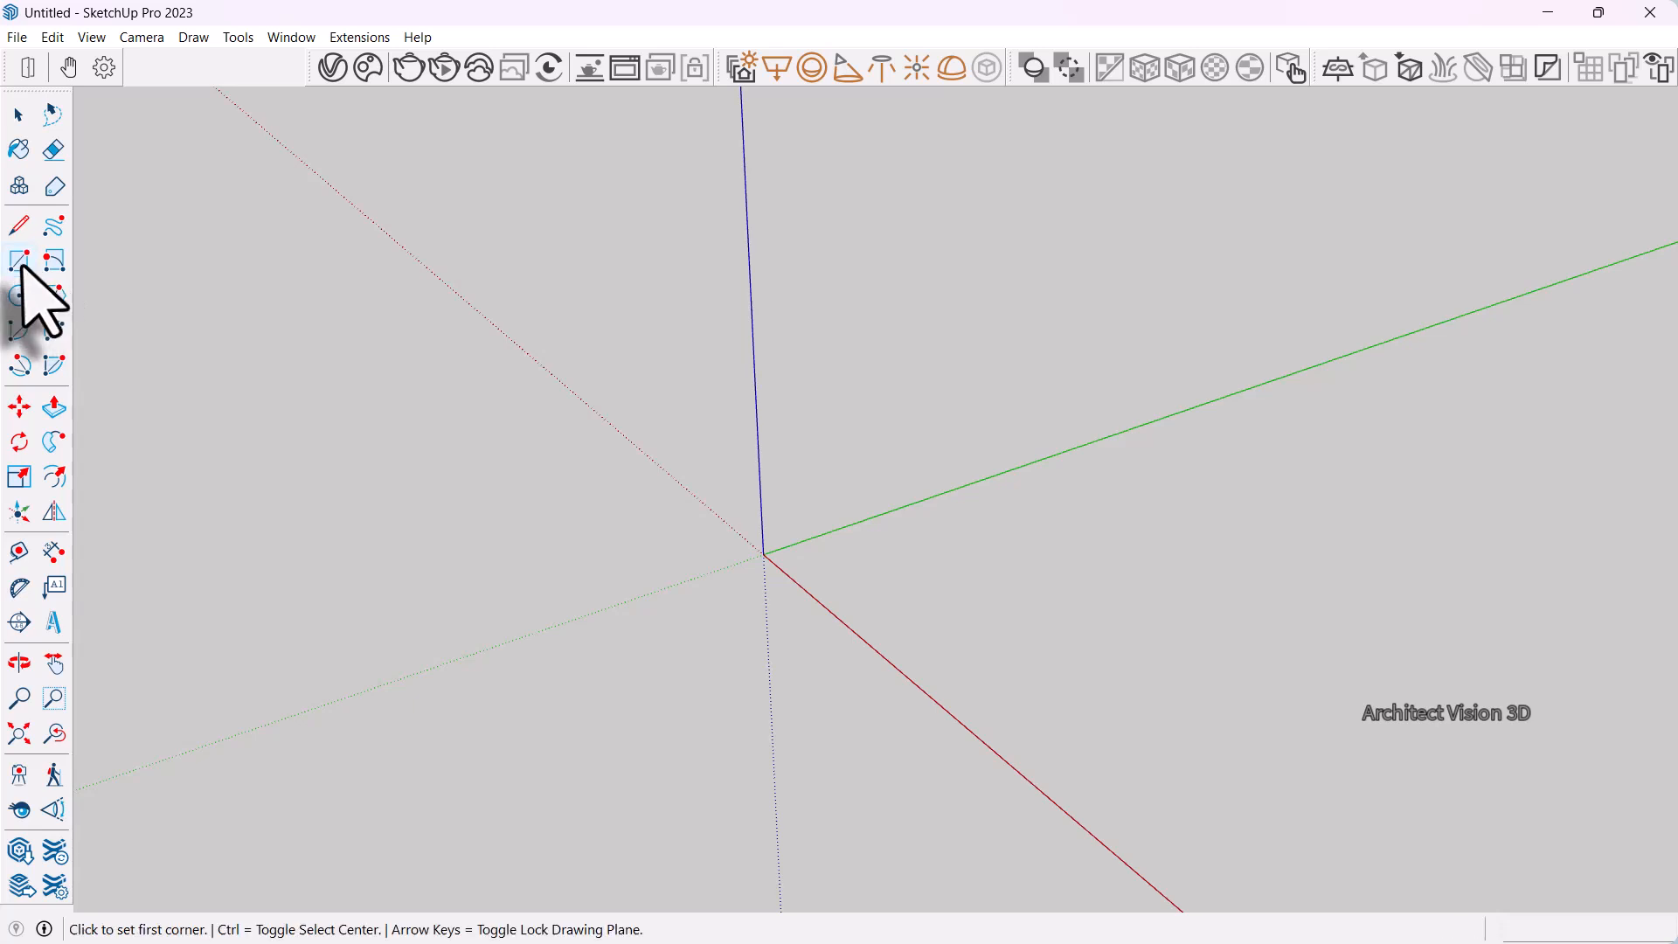
click(764, 554)
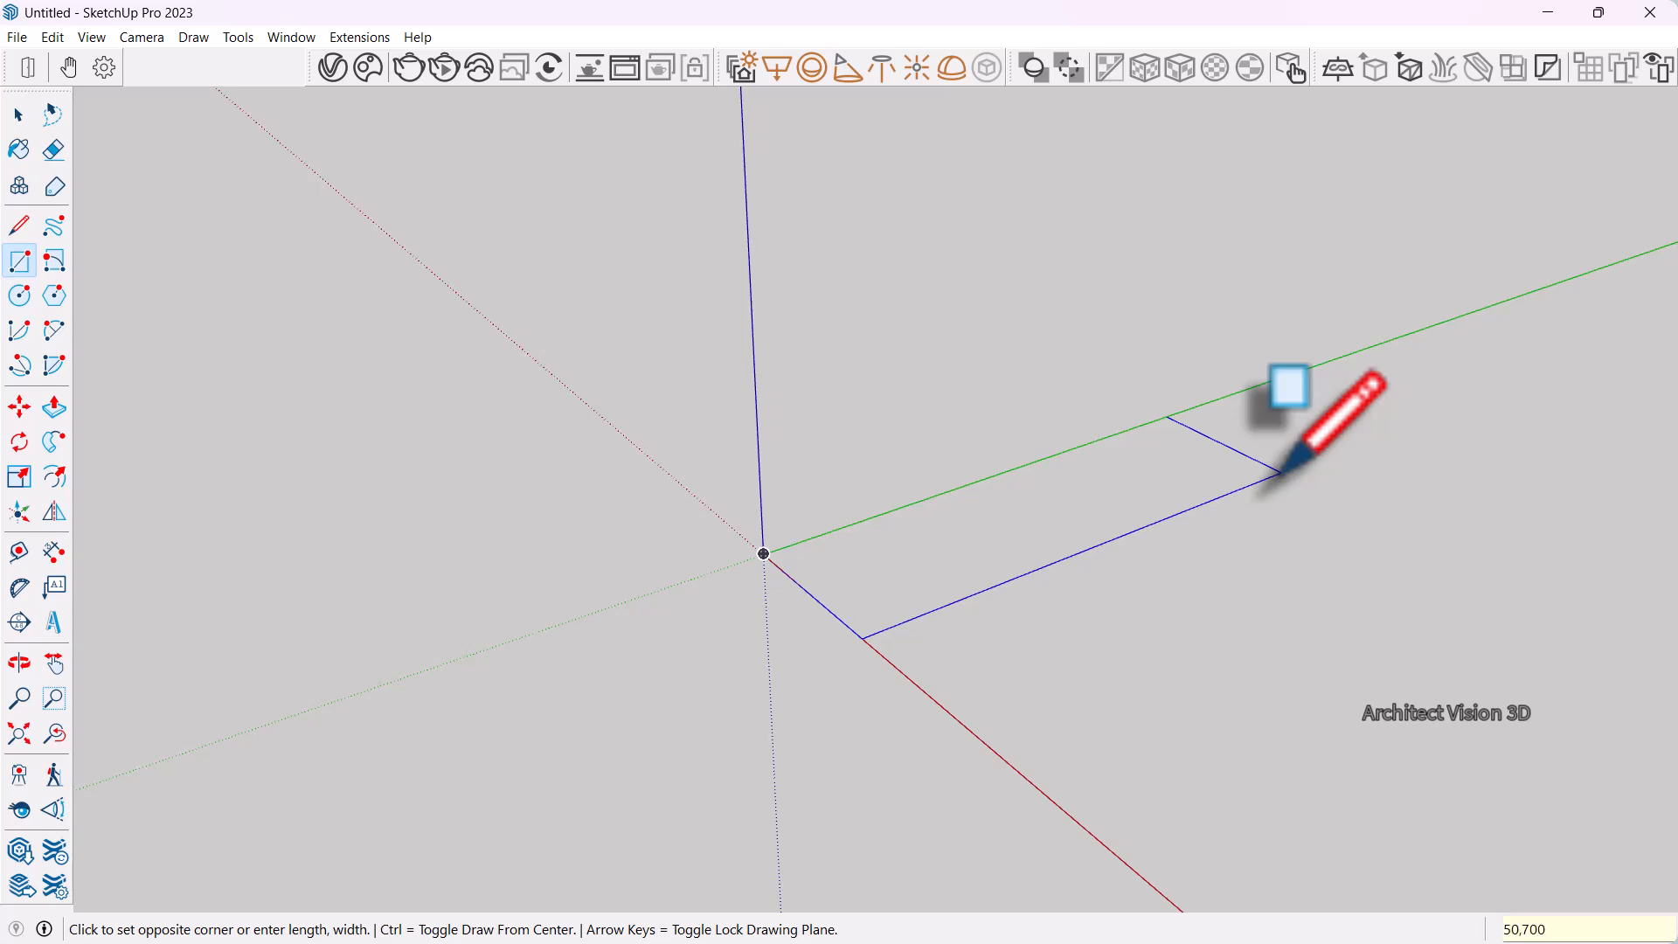
key(Return)
Extrude the rectangle's face upward with Push/Pull into a long square bar
scroll(1049, 534, down, 2)
middle_drag(962, 579, 1075, 474)
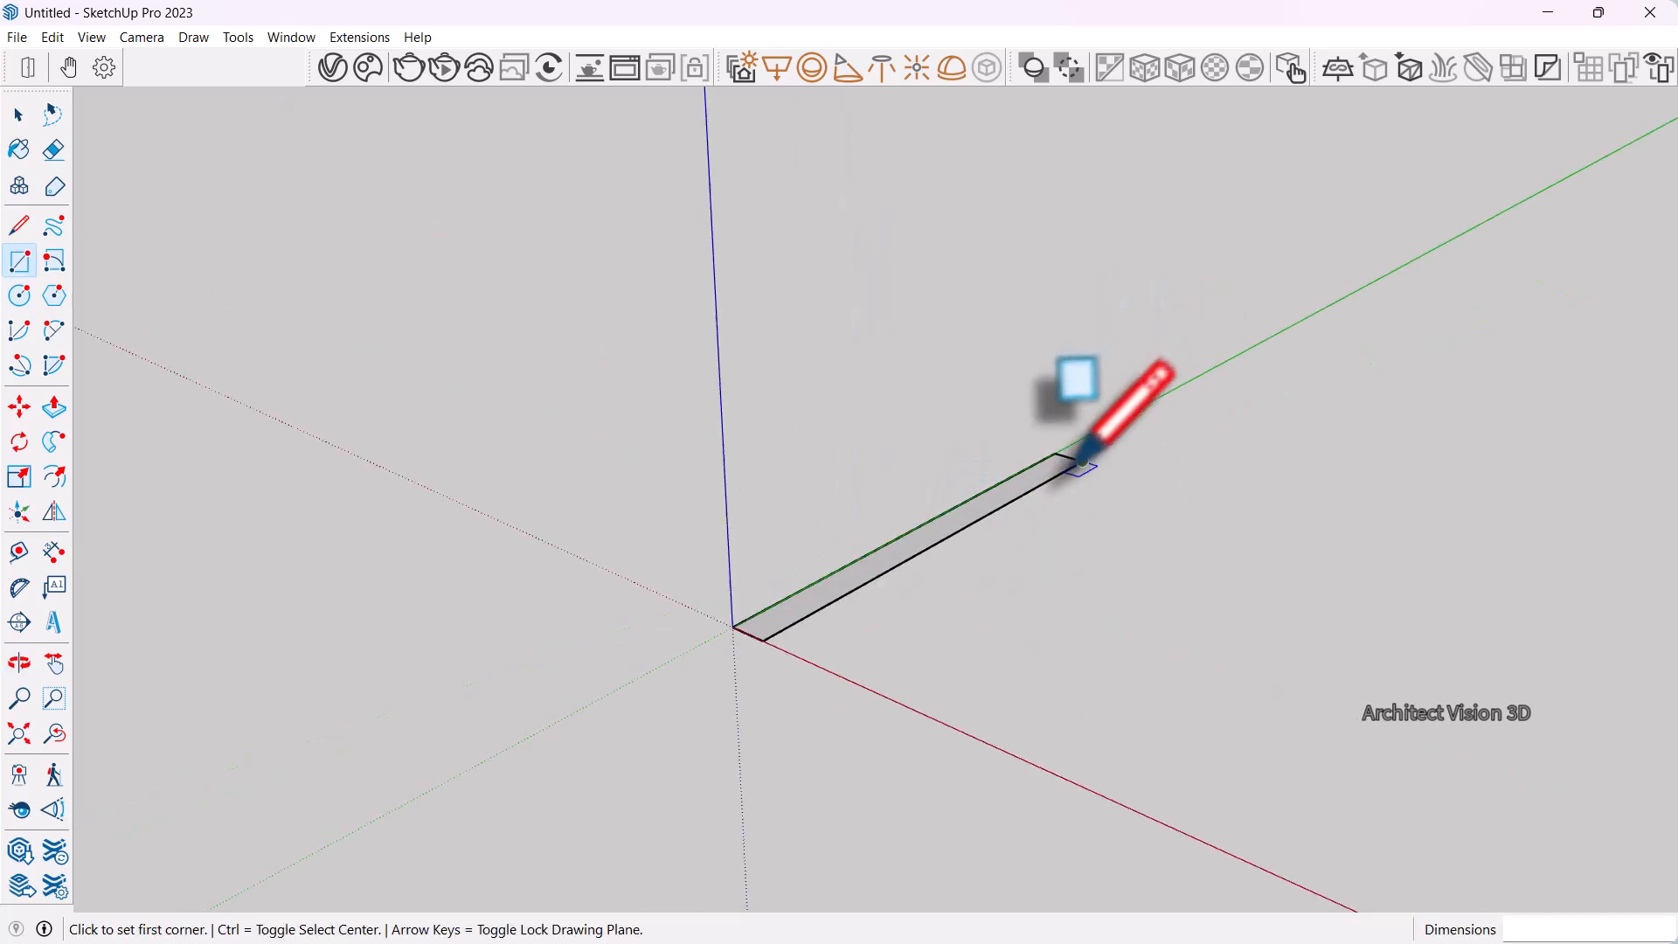
scroll(1035, 485, up, 3)
key(space)
scroll(896, 603, up, 3)
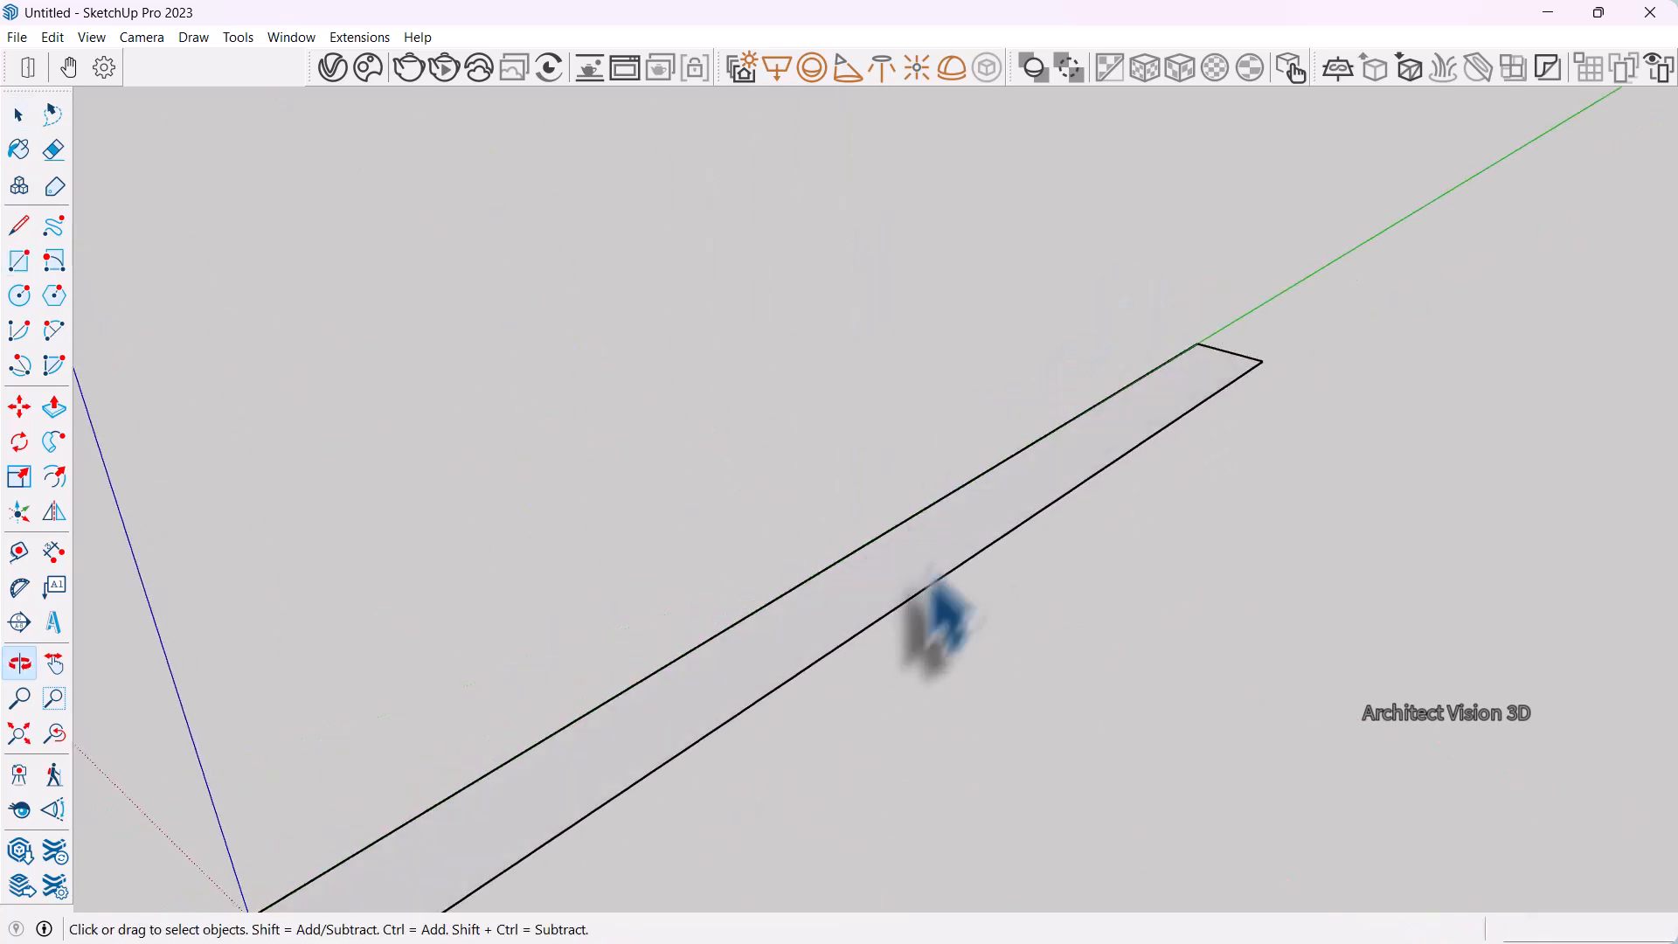
click(888, 578)
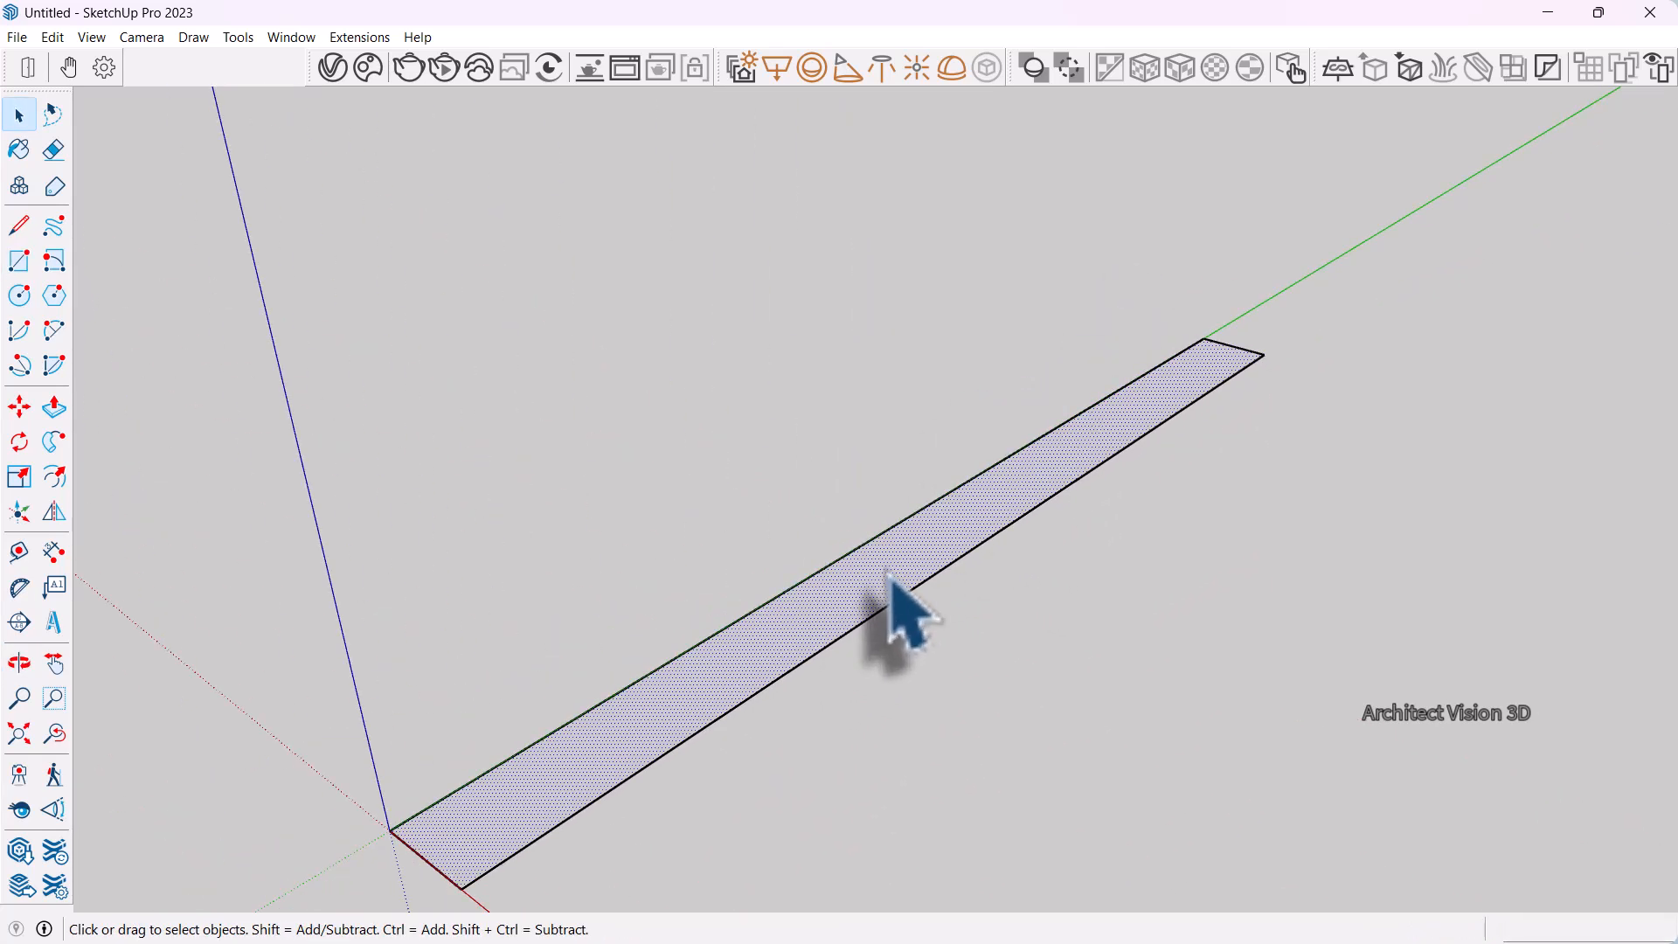
click(54, 408)
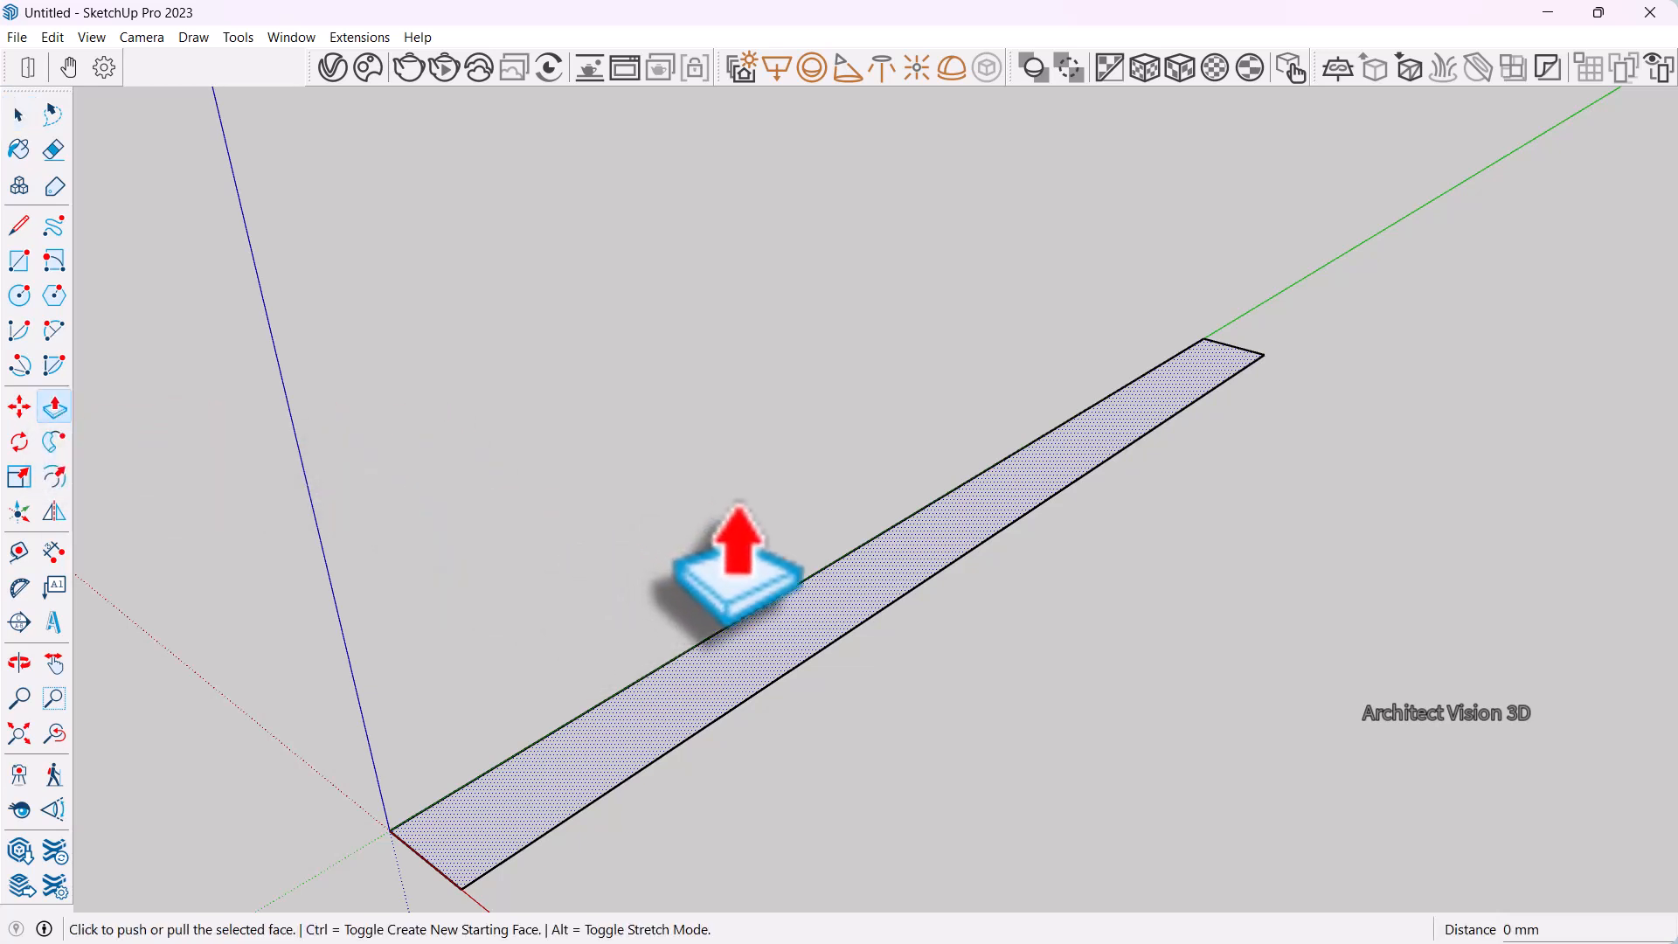
click(850, 597)
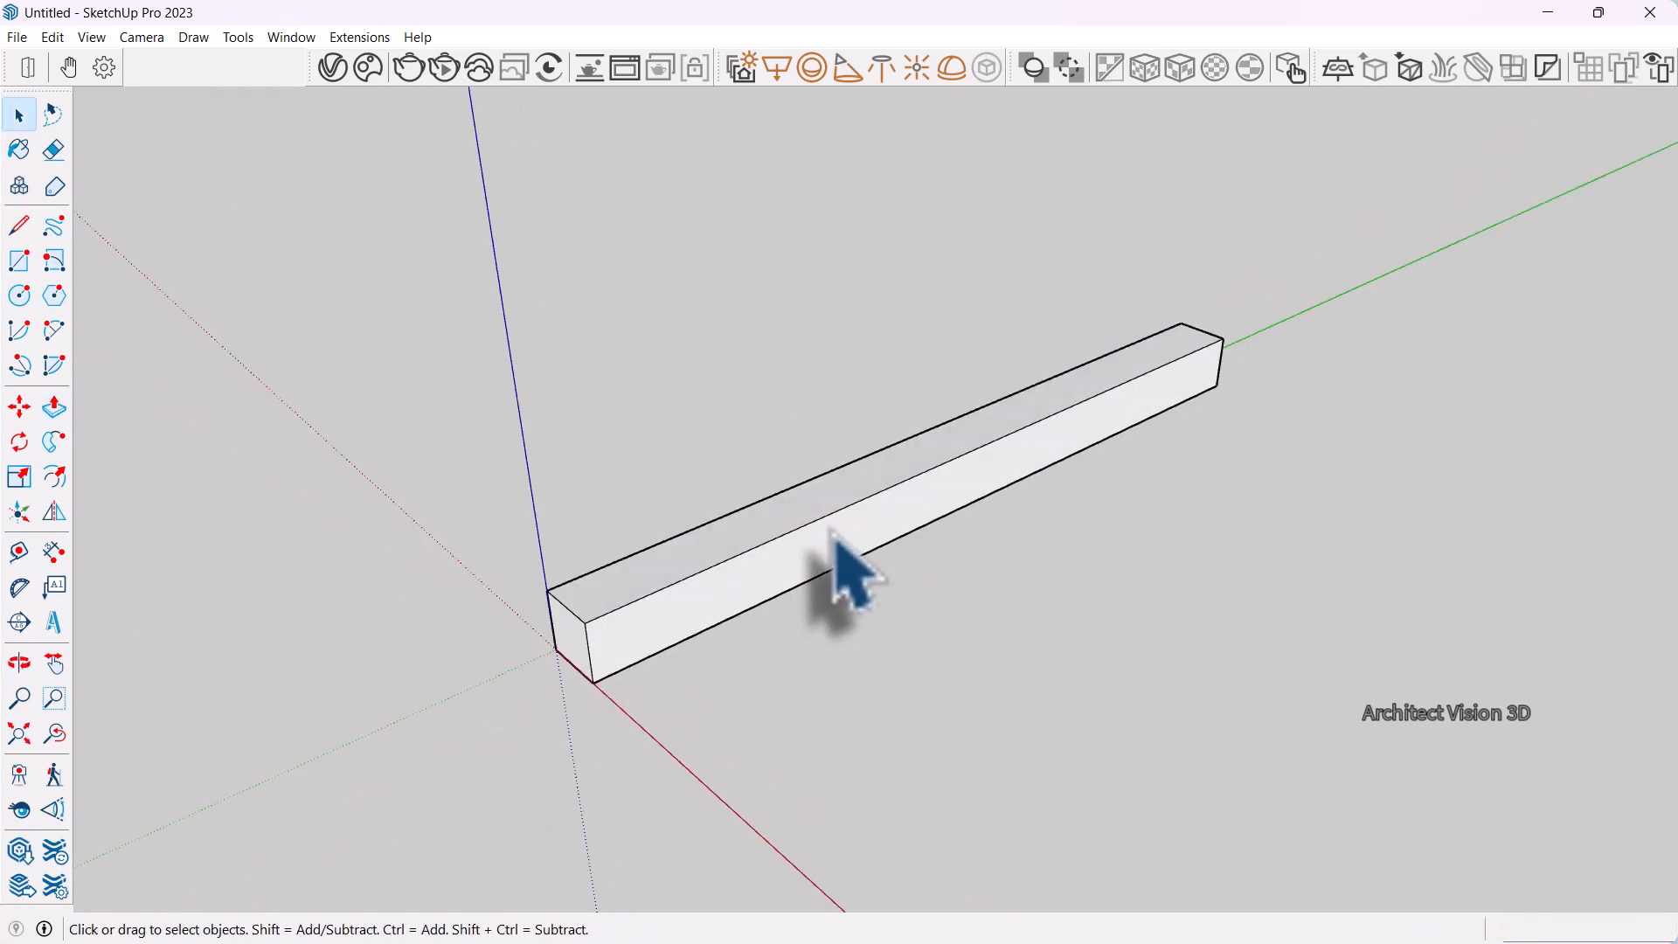
Select all of the bar's faces and edges and make them a group
triple_click(833, 534)
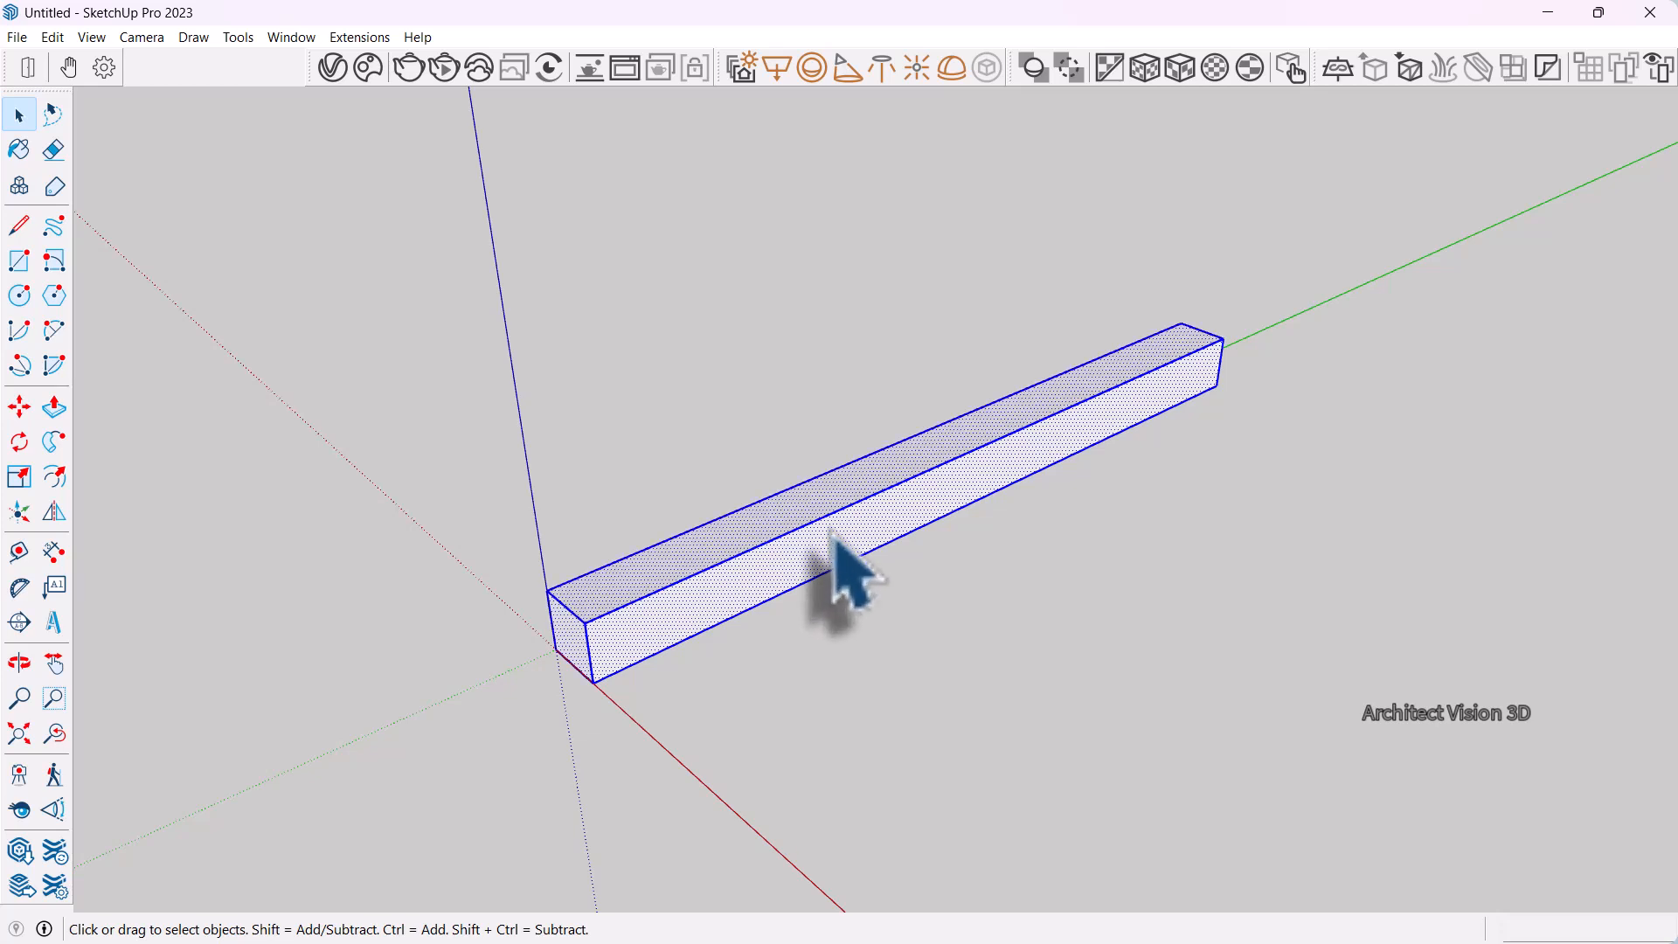
click(926, 697)
scroll(953, 612, down, 1)
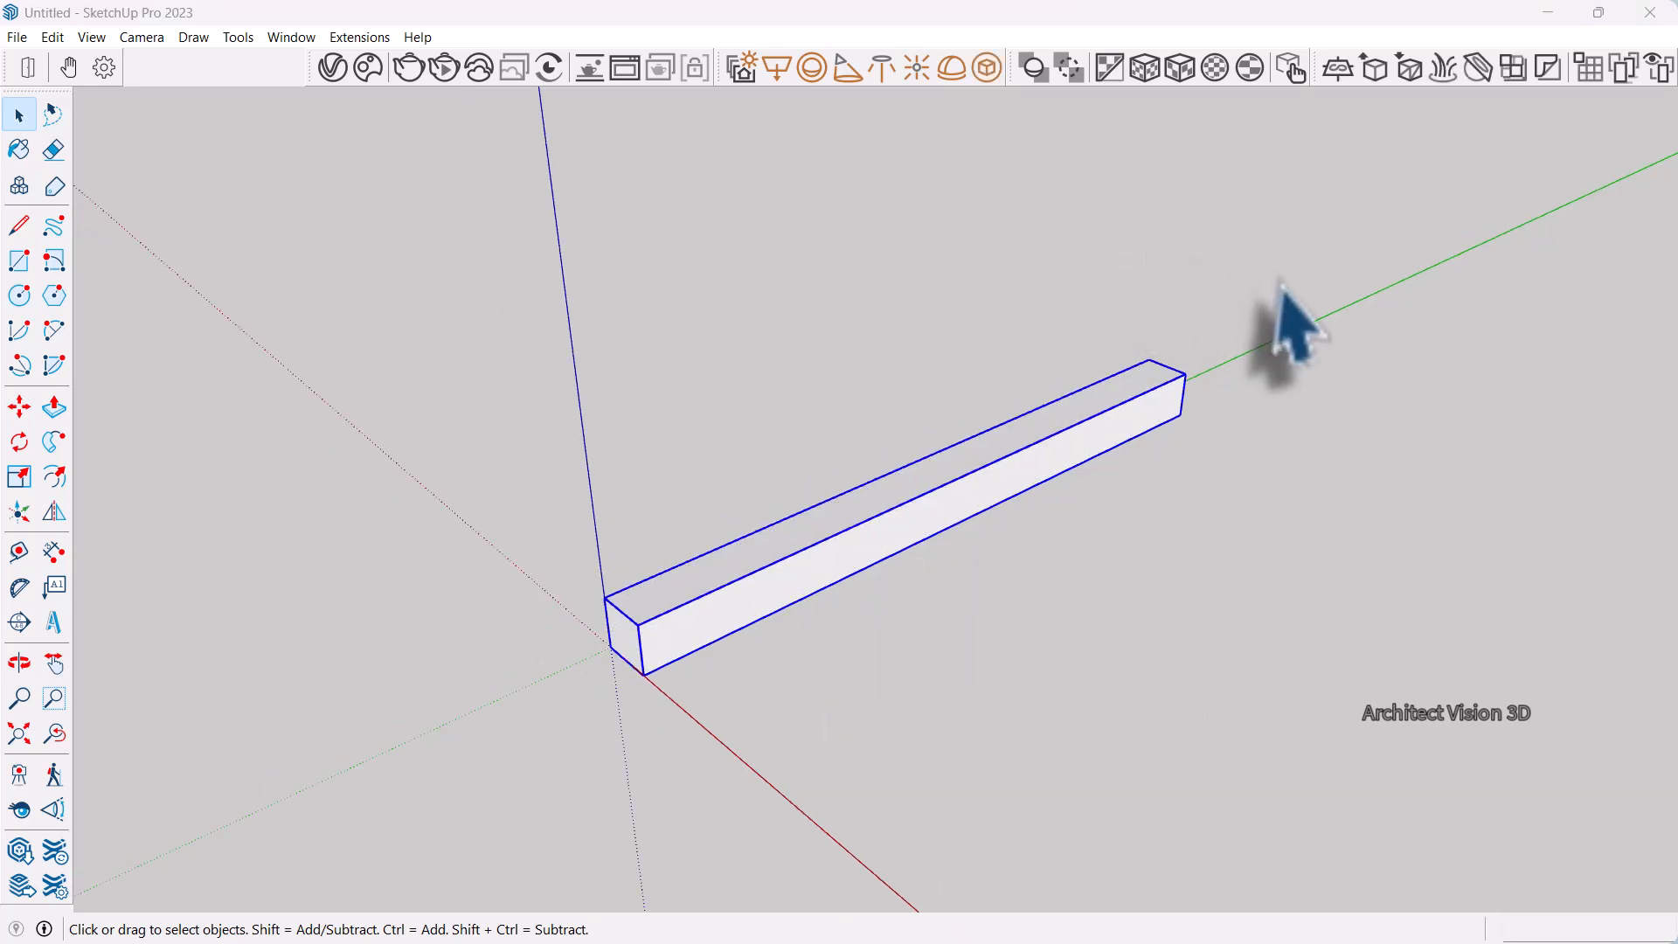
Copy the grouped bar about 276 mm along the red axis with the Move tool
click(998, 516)
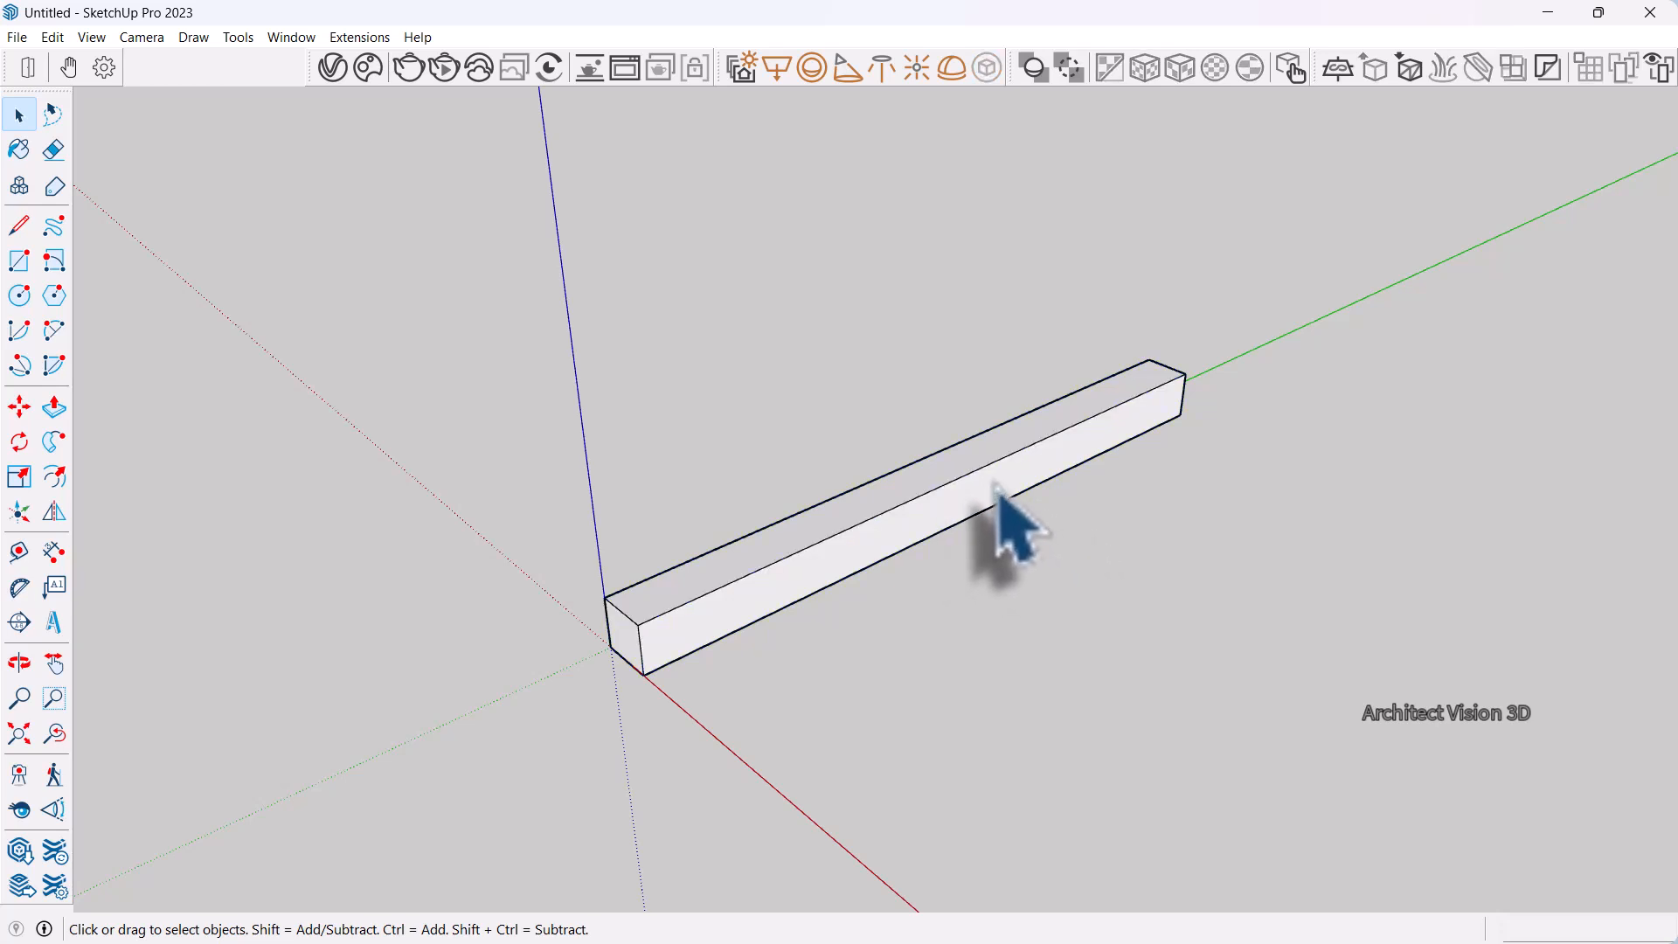
click(994, 485)
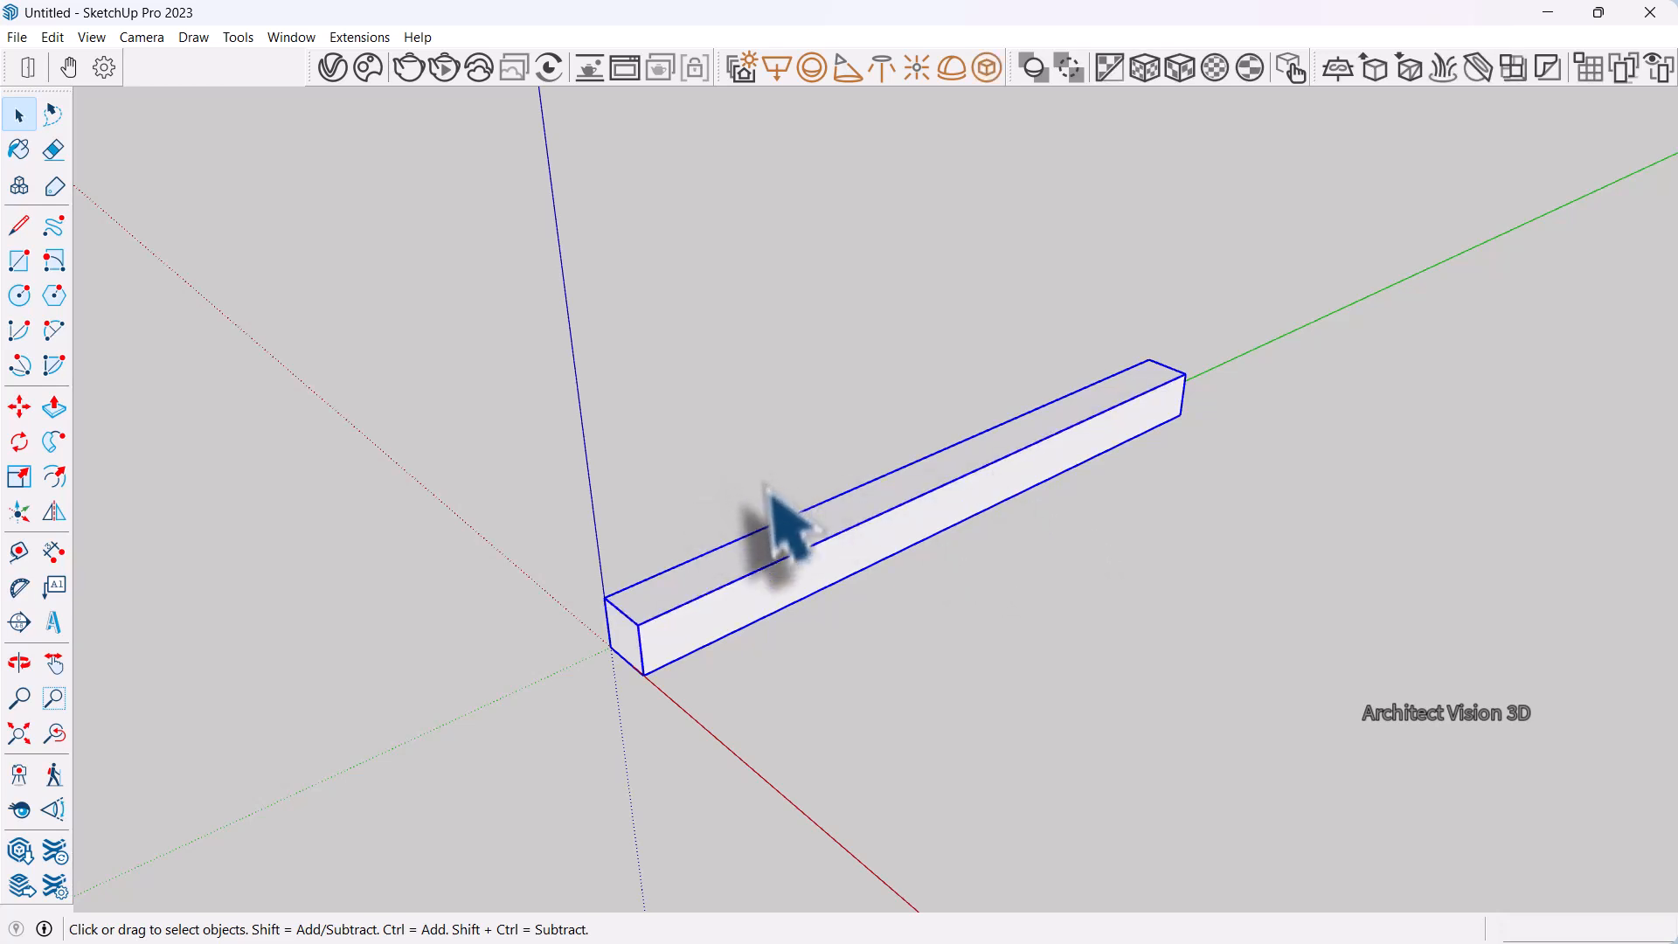
click(19, 407)
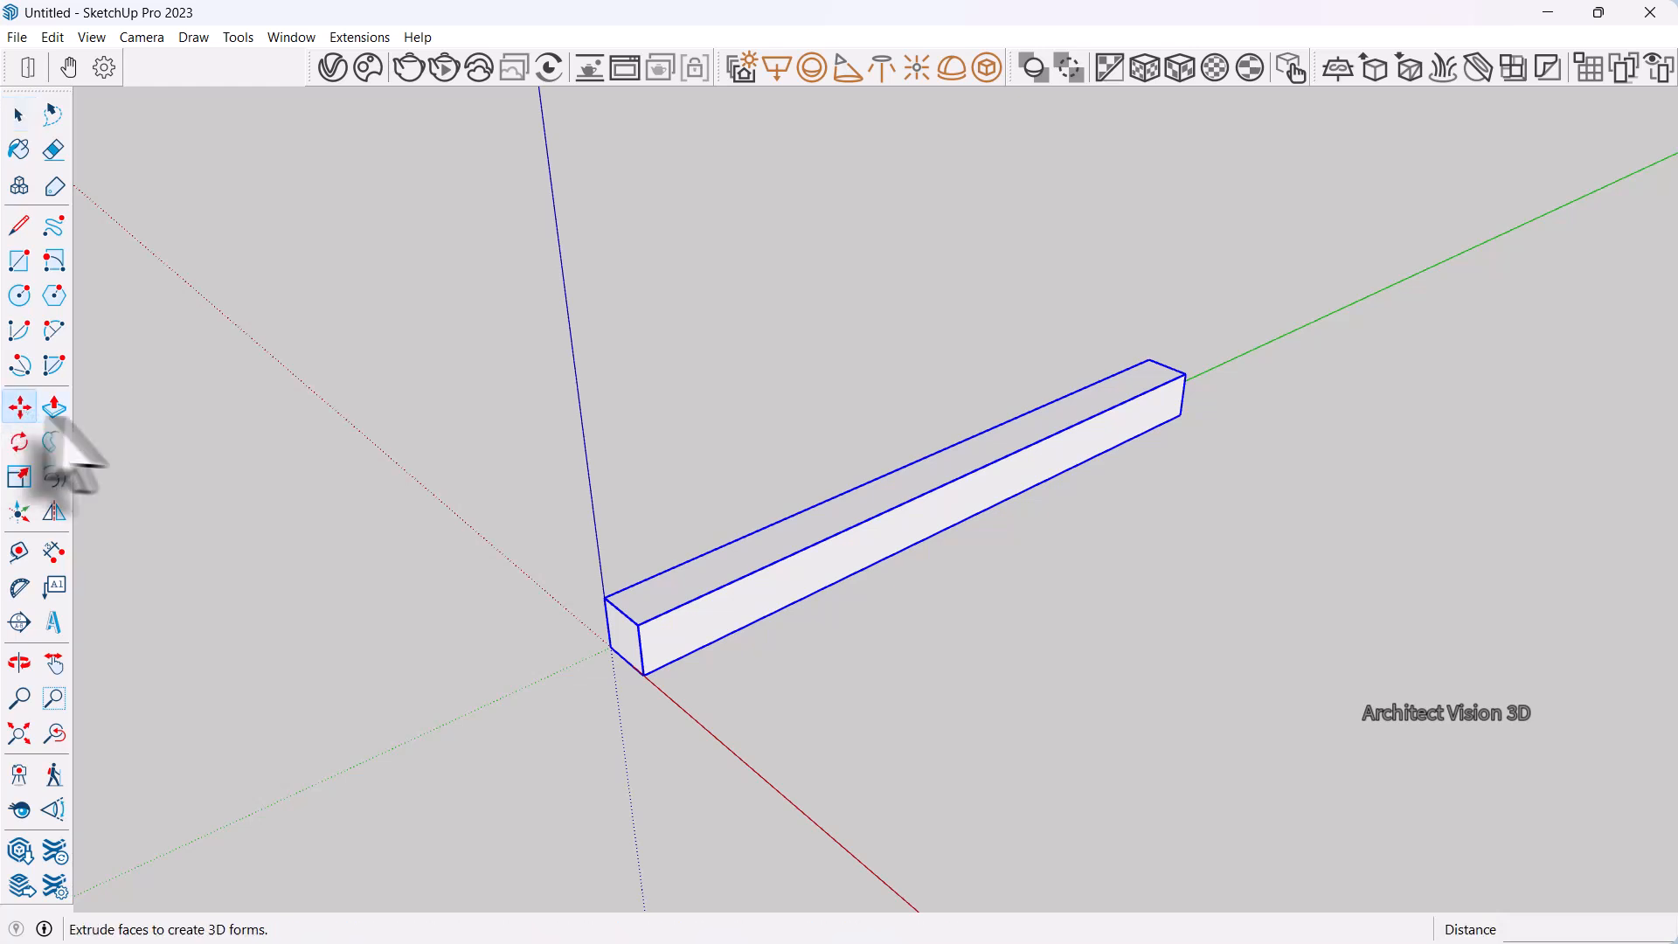
click(1180, 413)
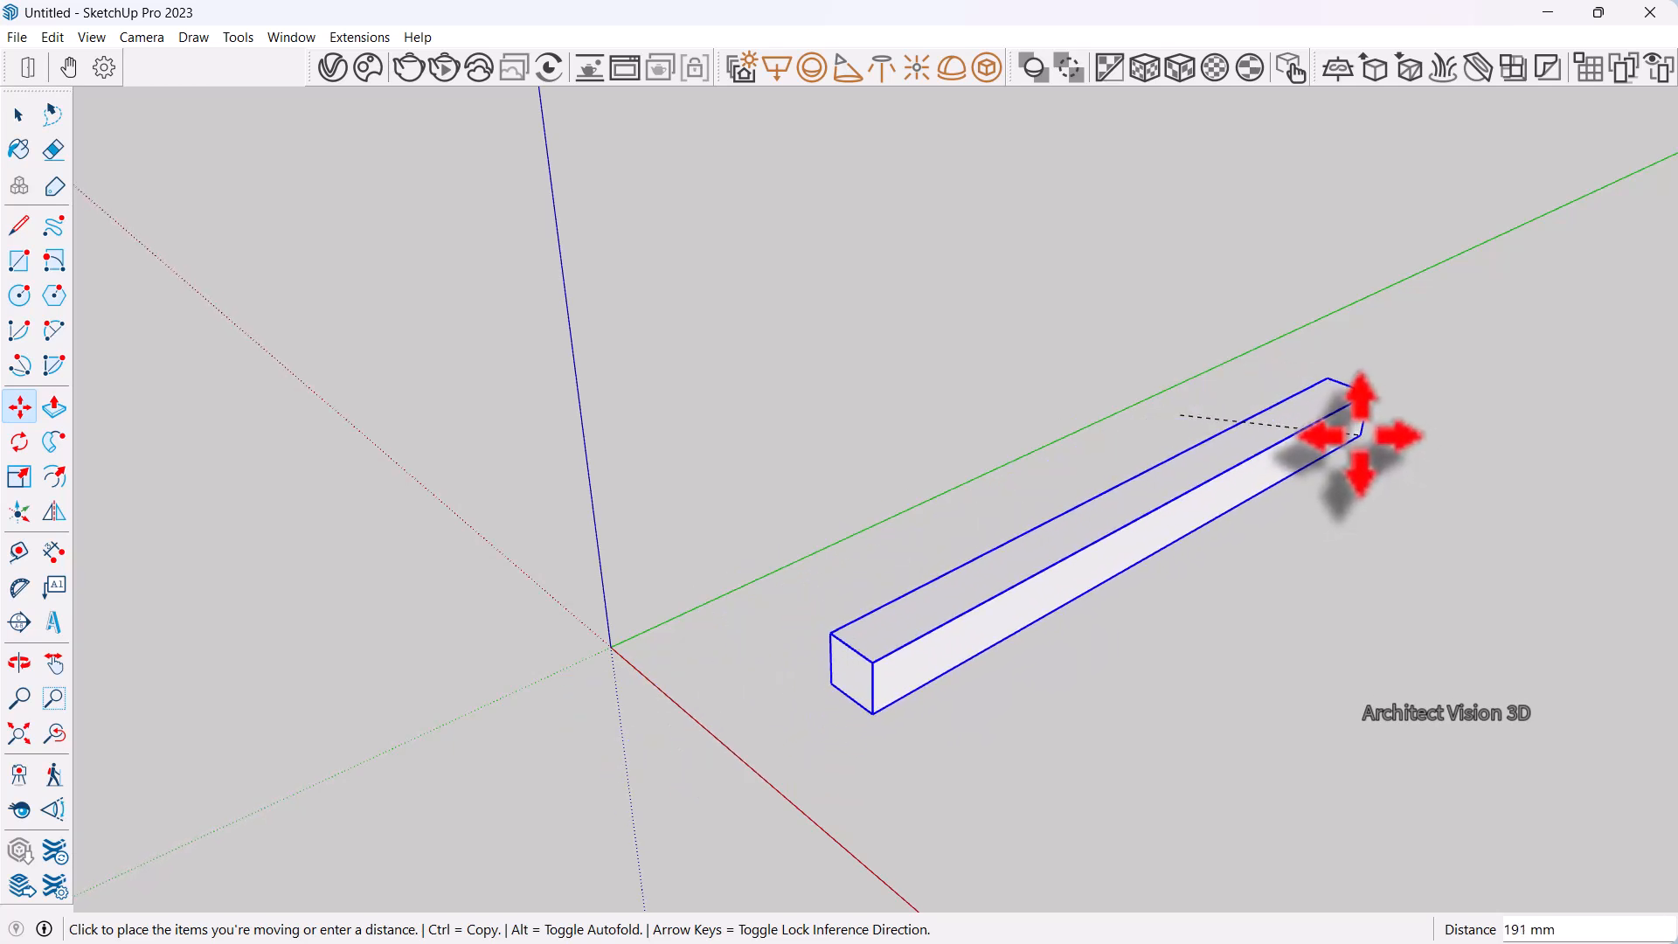
key(ctrl)
scroll(1348, 469, down, 2)
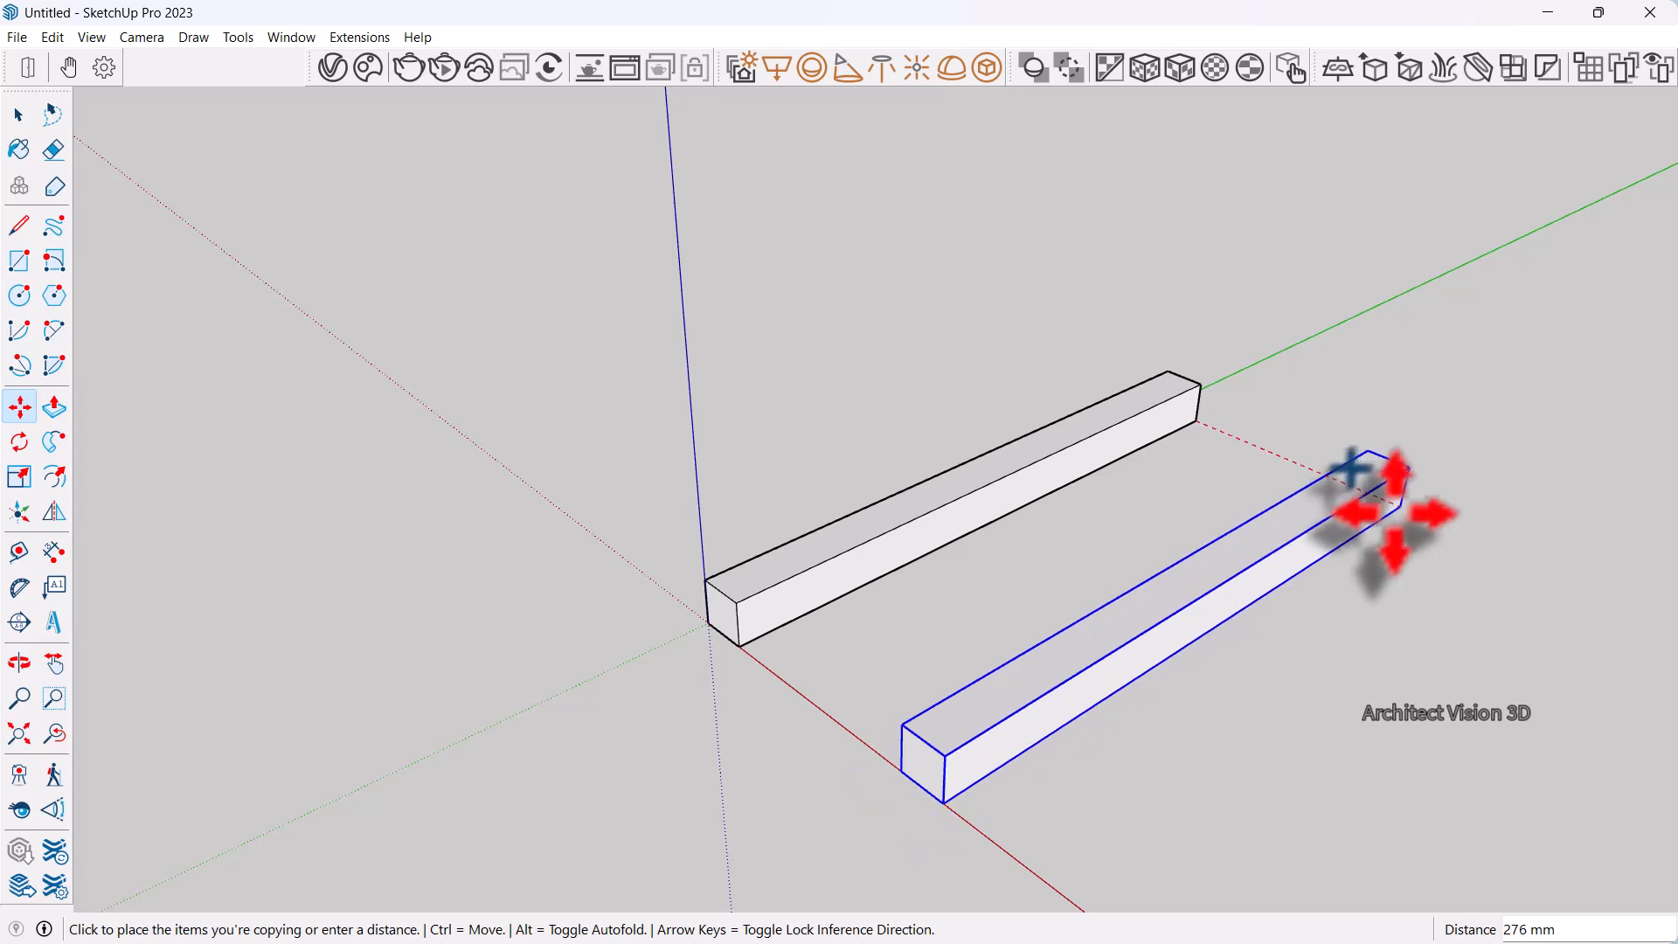
click(1390, 514)
Rotate the copied bar 90 degrees on the horizontal plane, perpendicular to the original bar
scroll(1026, 481, down, 3)
middle_drag(1026, 481, 1105, 391)
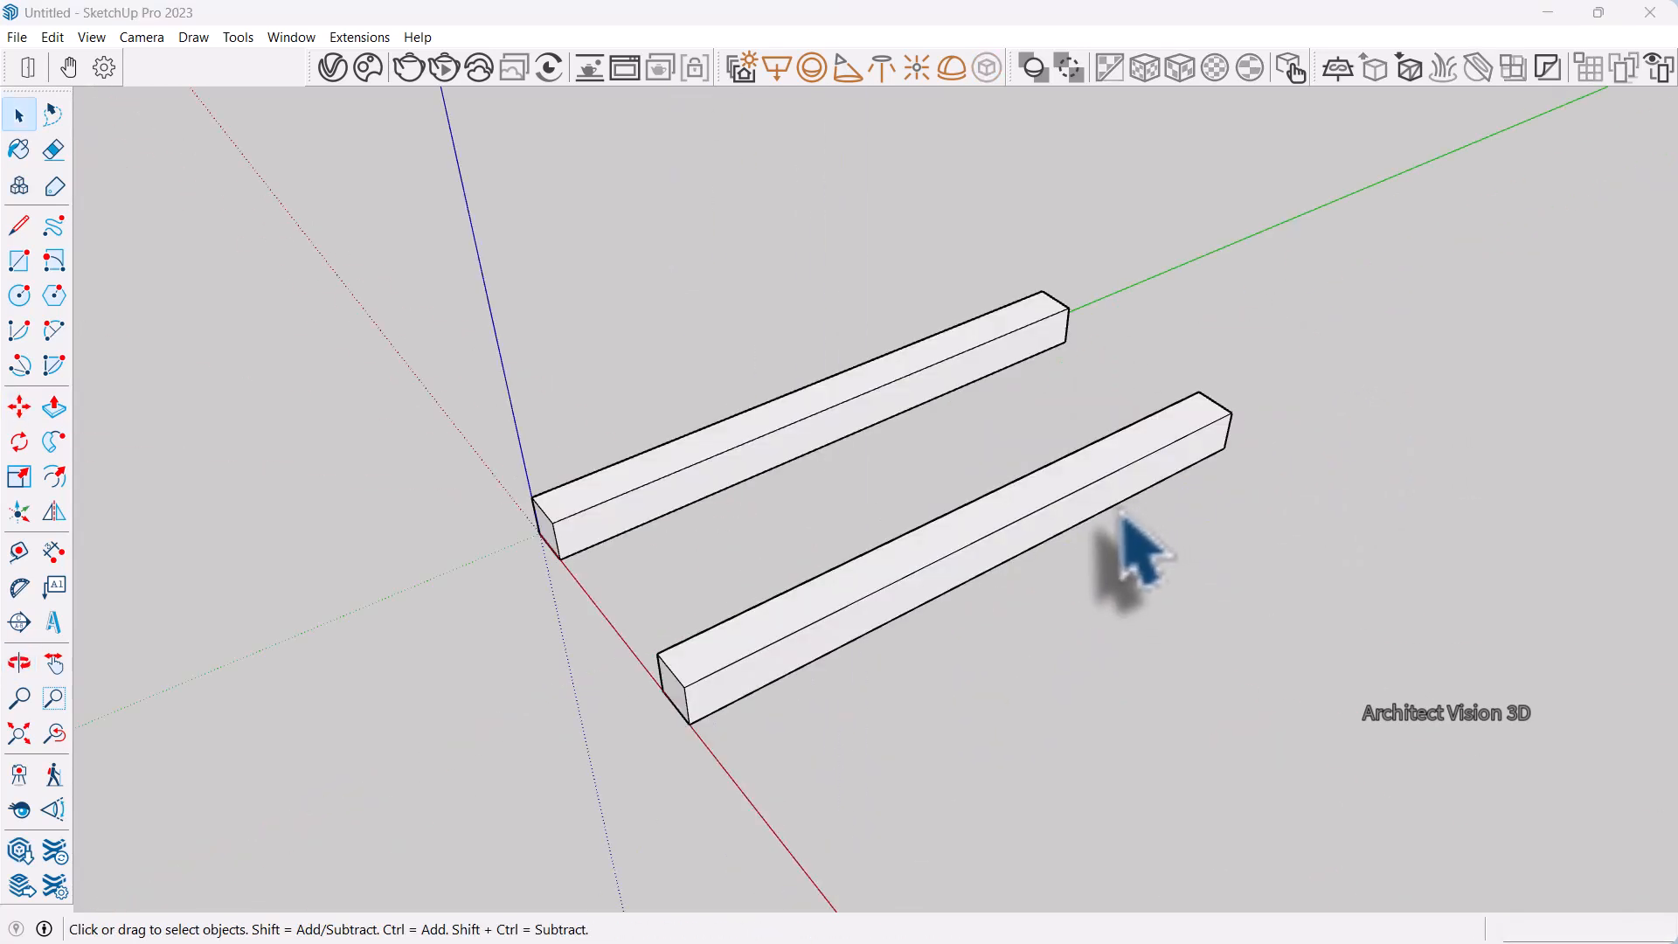
click(1048, 520)
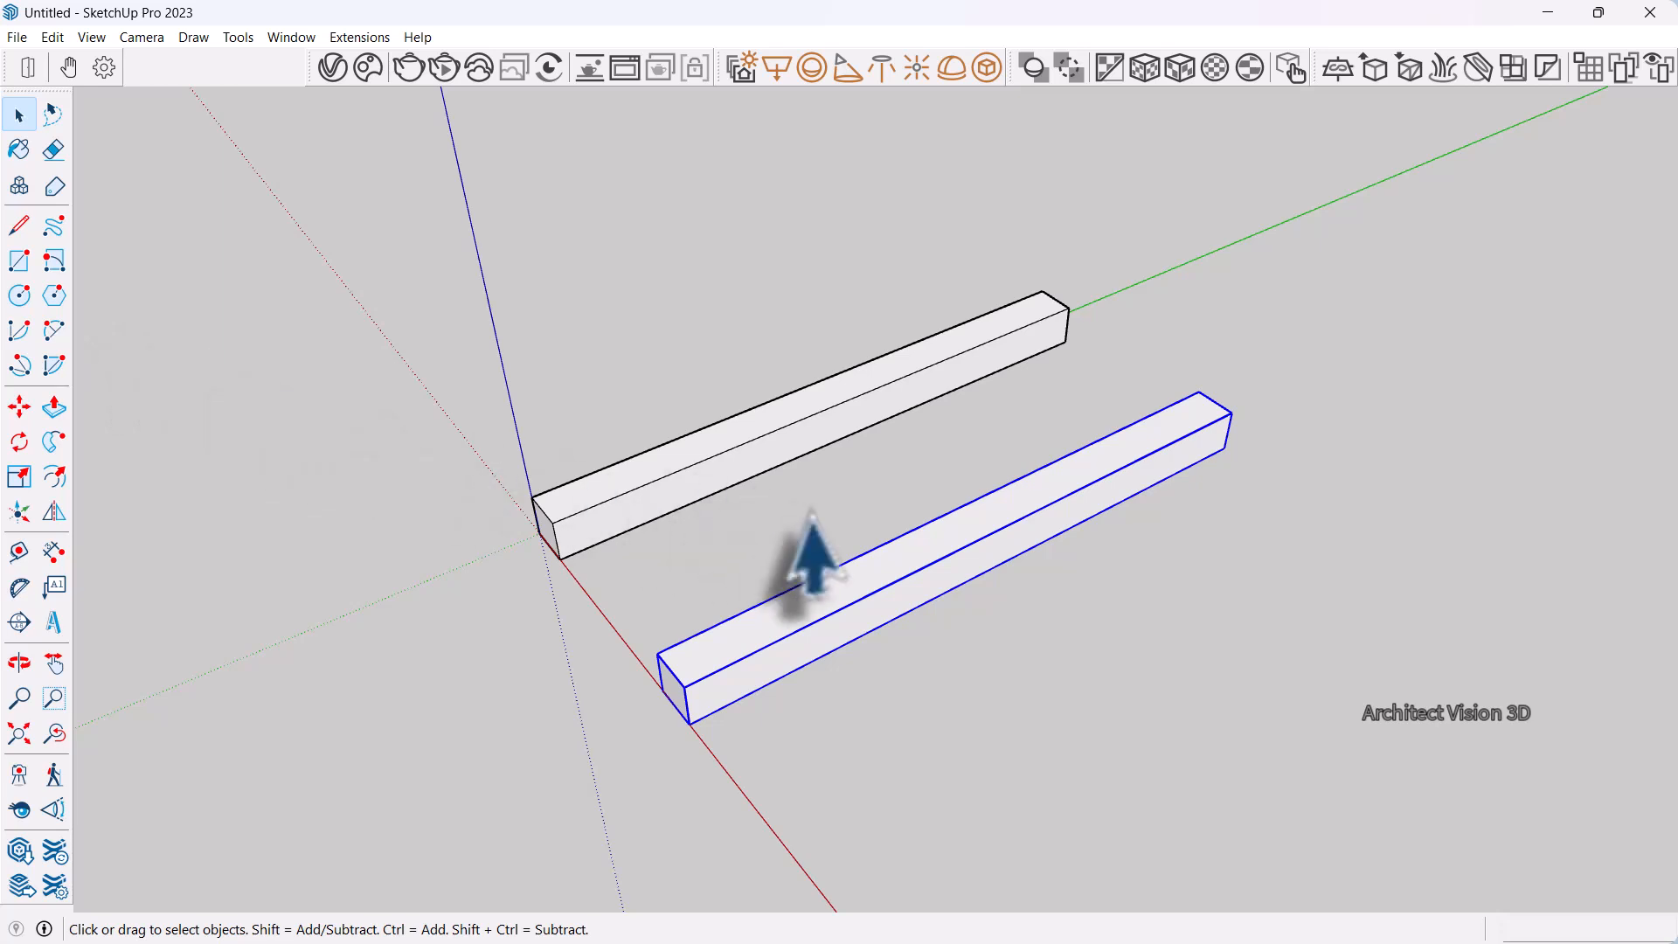
key(q)
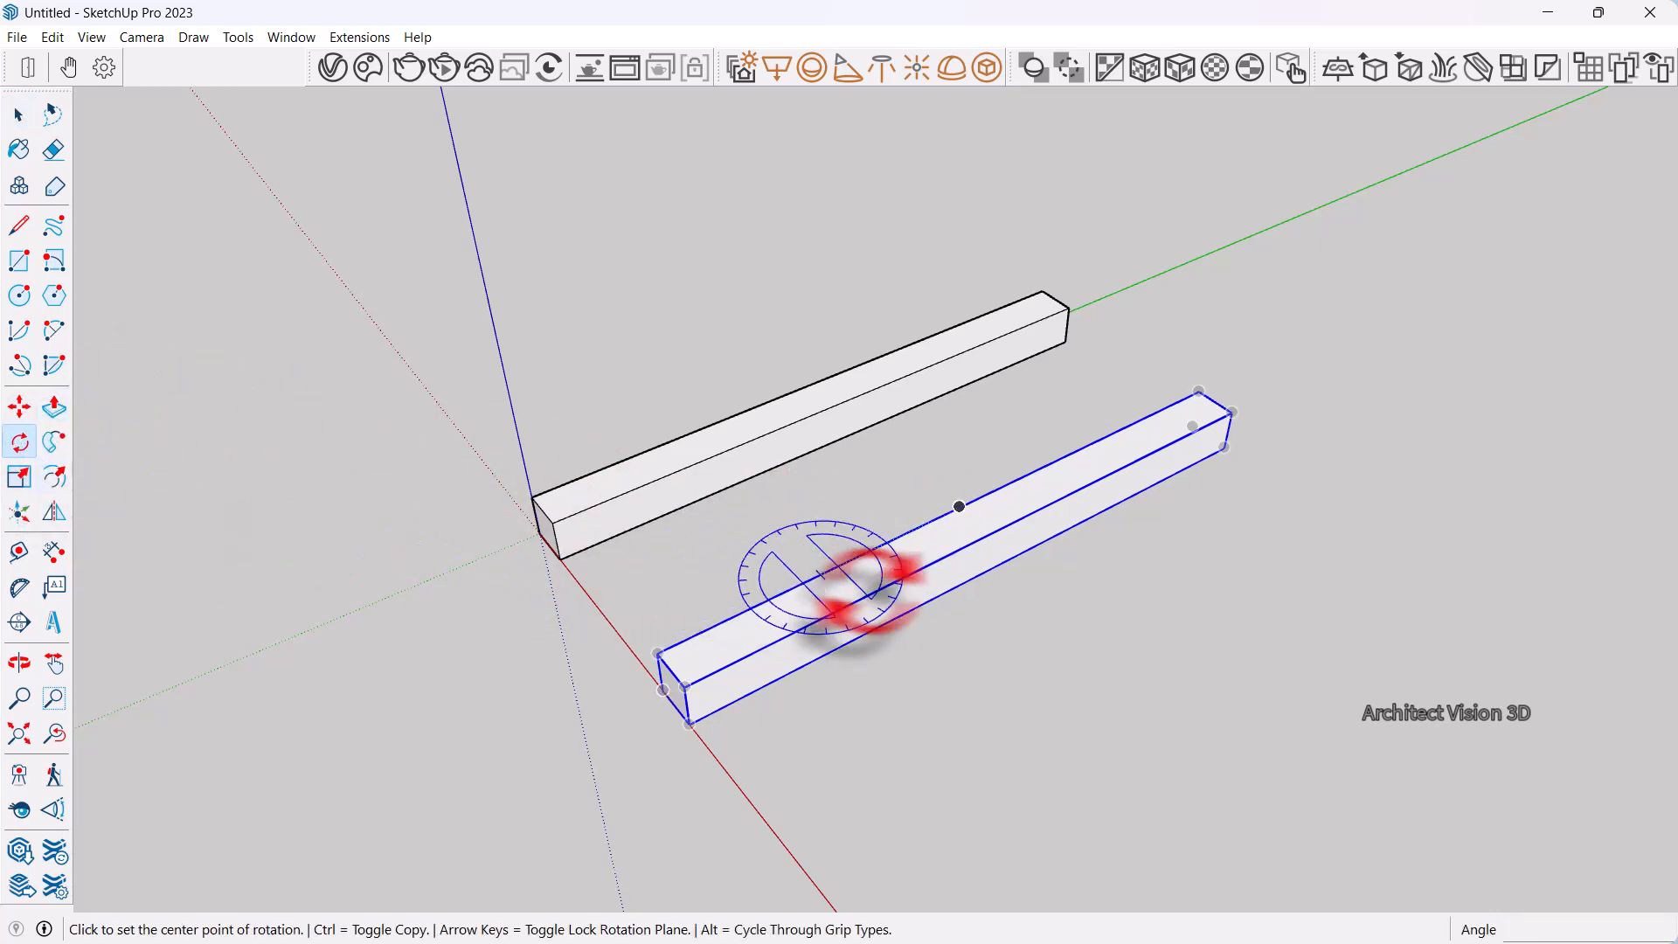
scroll(891, 491, down, 2)
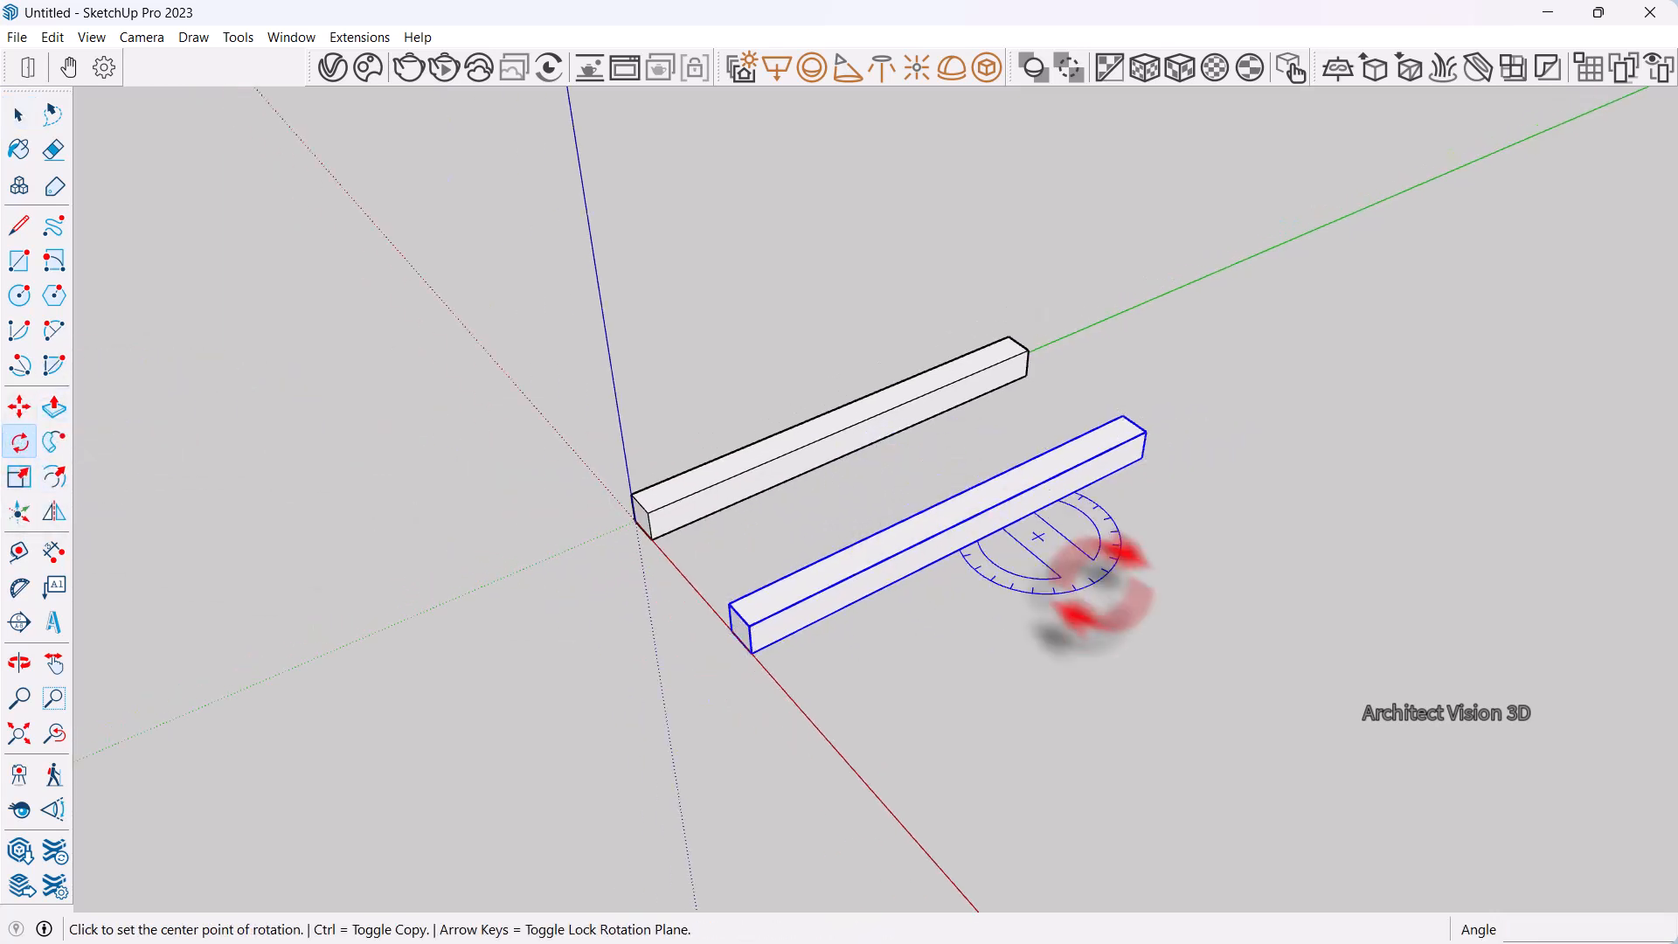
click(1090, 557)
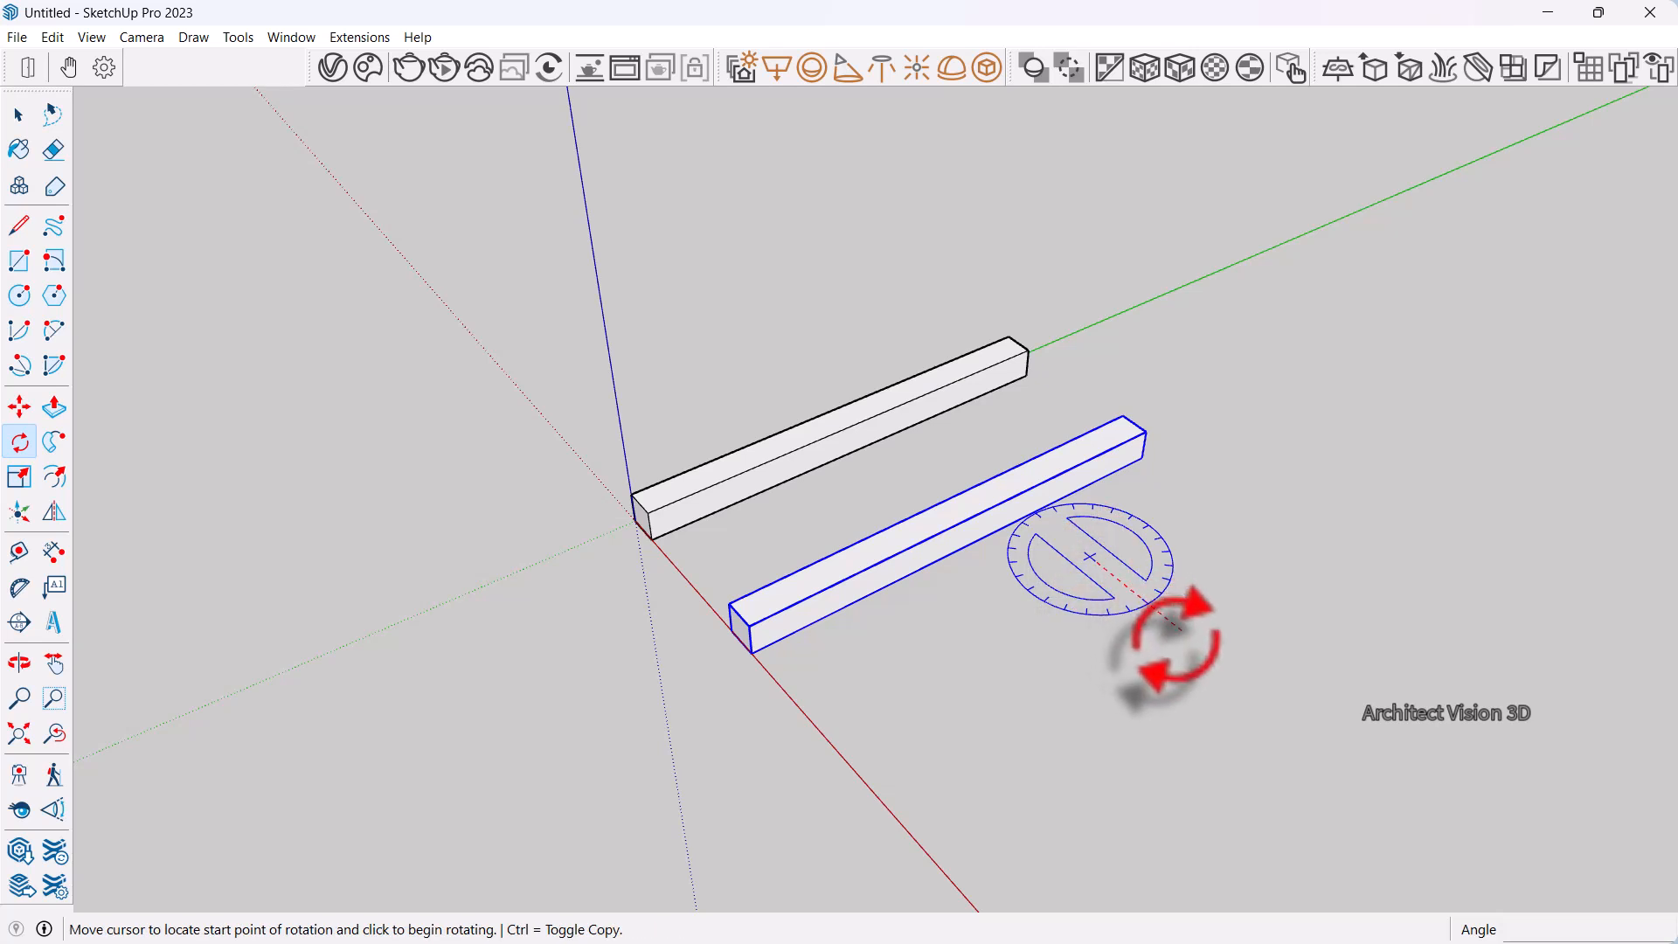
click(1175, 631)
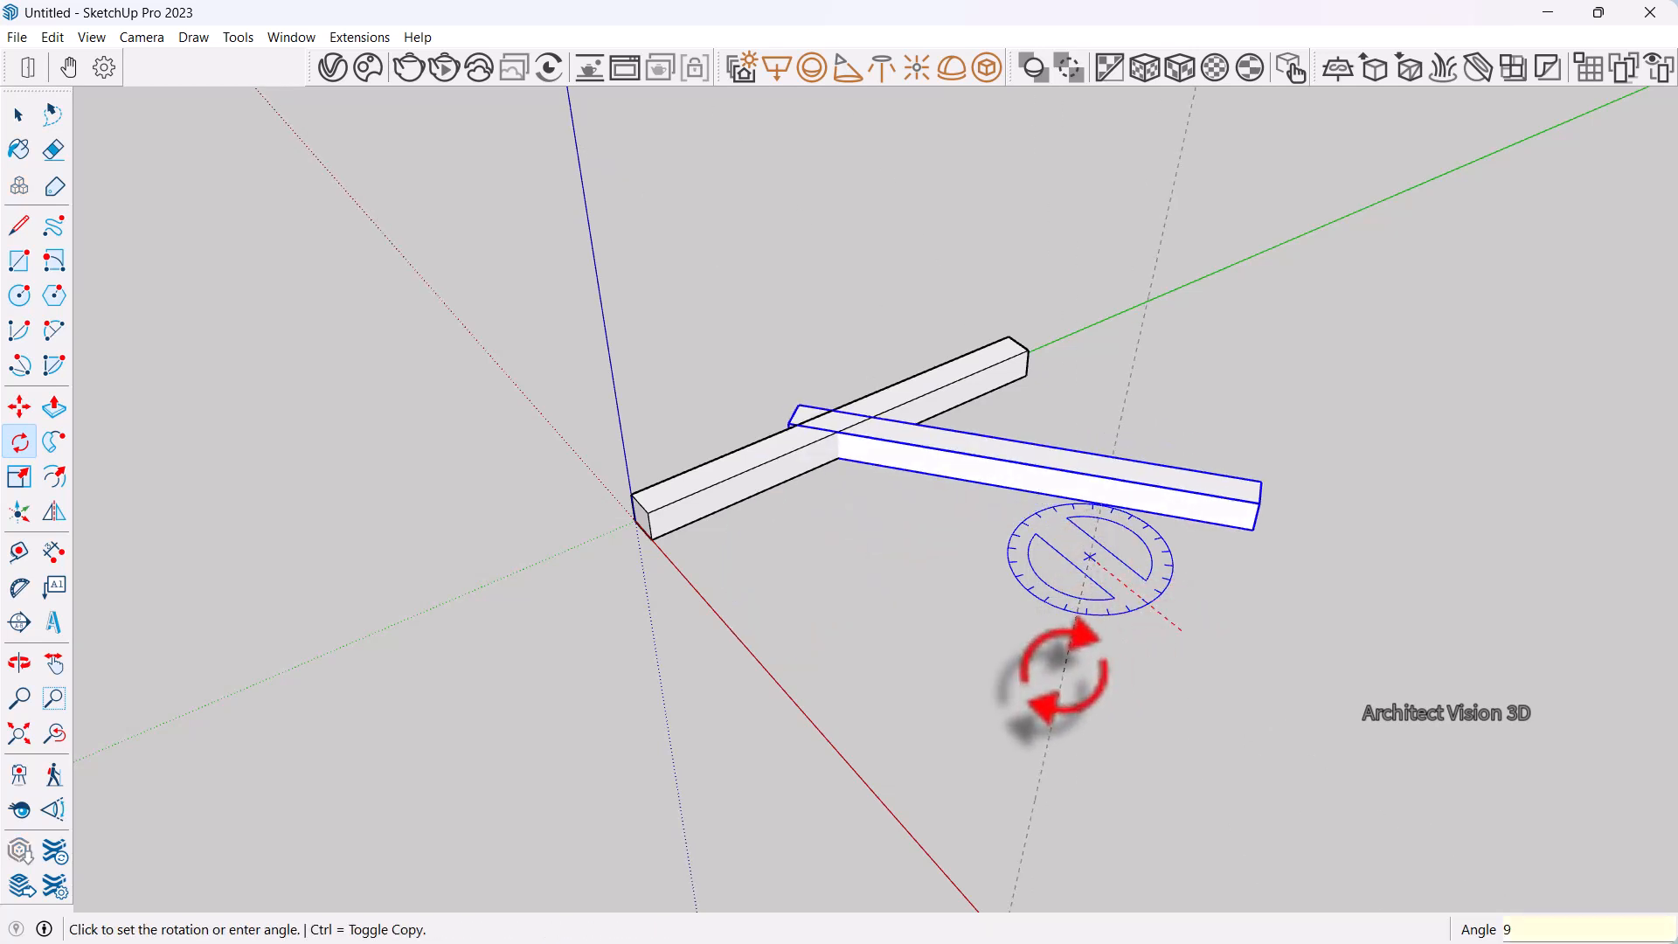
click(1057, 675)
key(space)
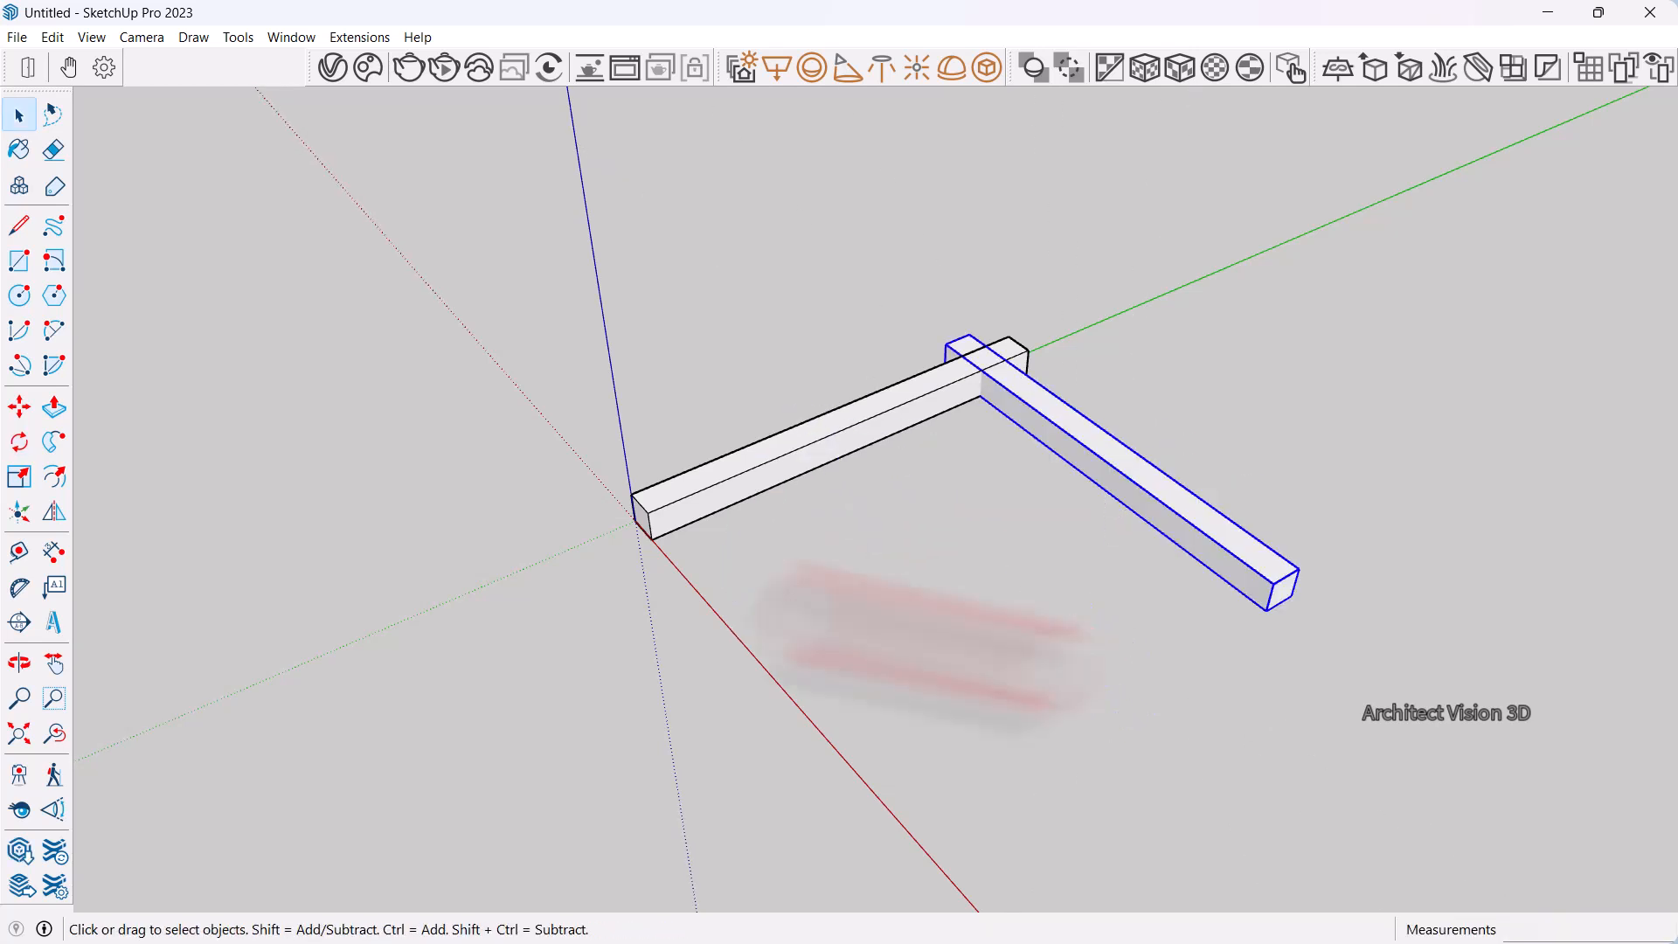
Draw a line across the rotated bar's top face, joining the midpoints of its two long edges
scroll(830, 568, down, 1)
scroll(874, 489, up, 4)
scroll(1005, 481, up, 2)
middle_drag(964, 543, 1039, 554)
scroll(1040, 554, down, 2)
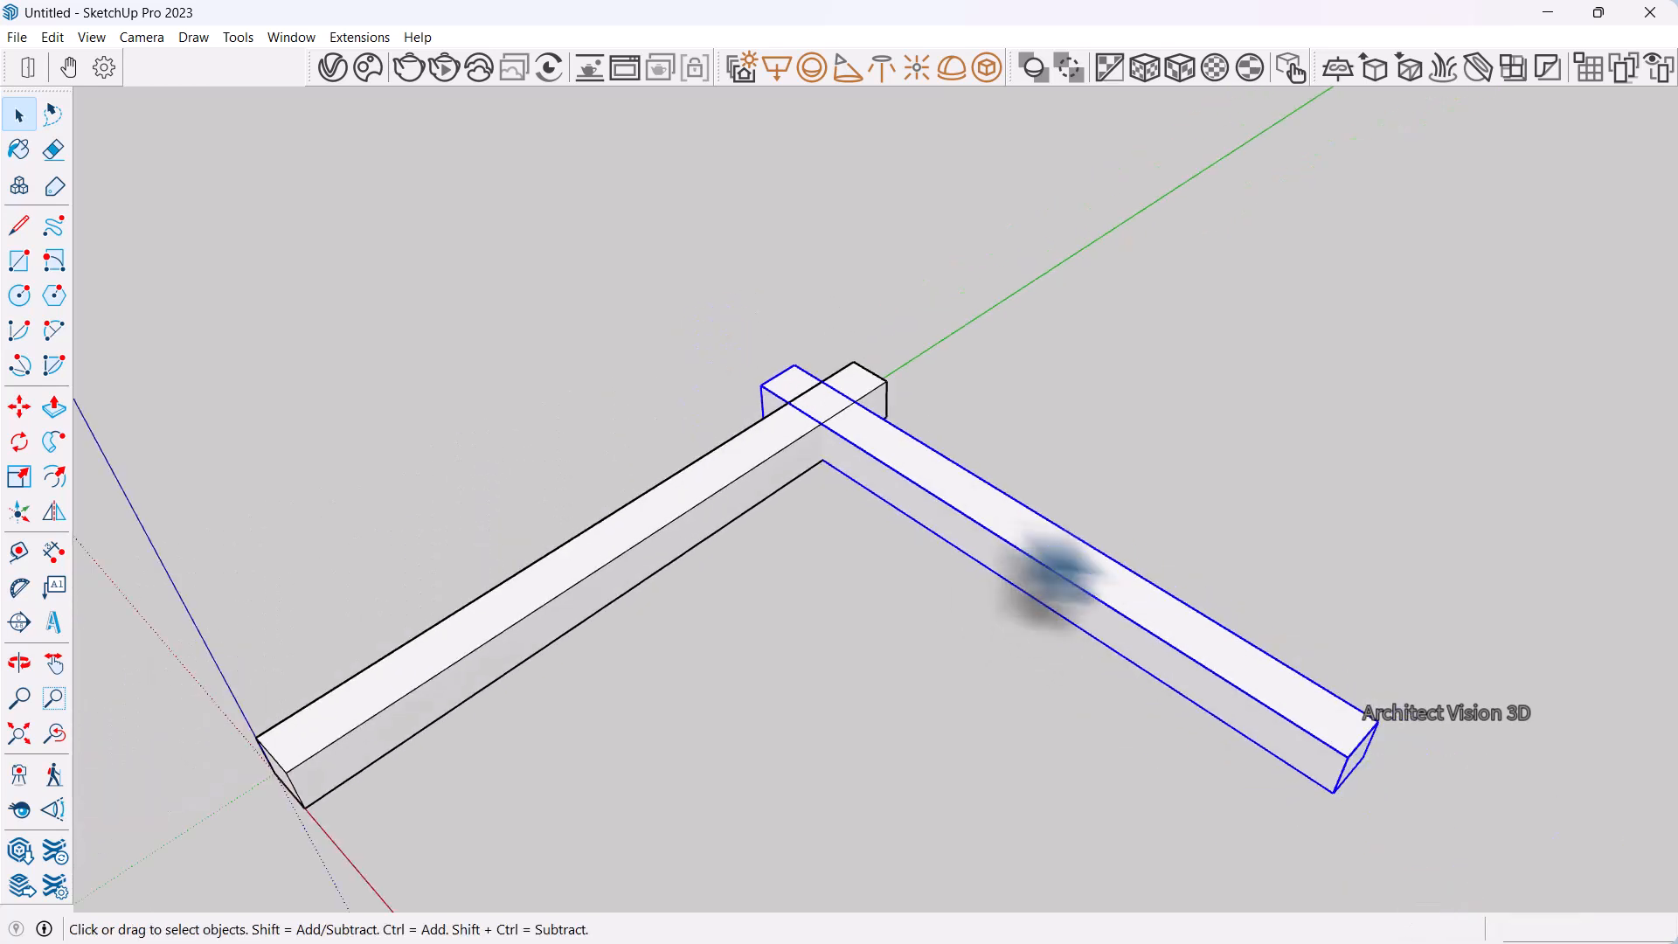
click(19, 225)
click(1046, 518)
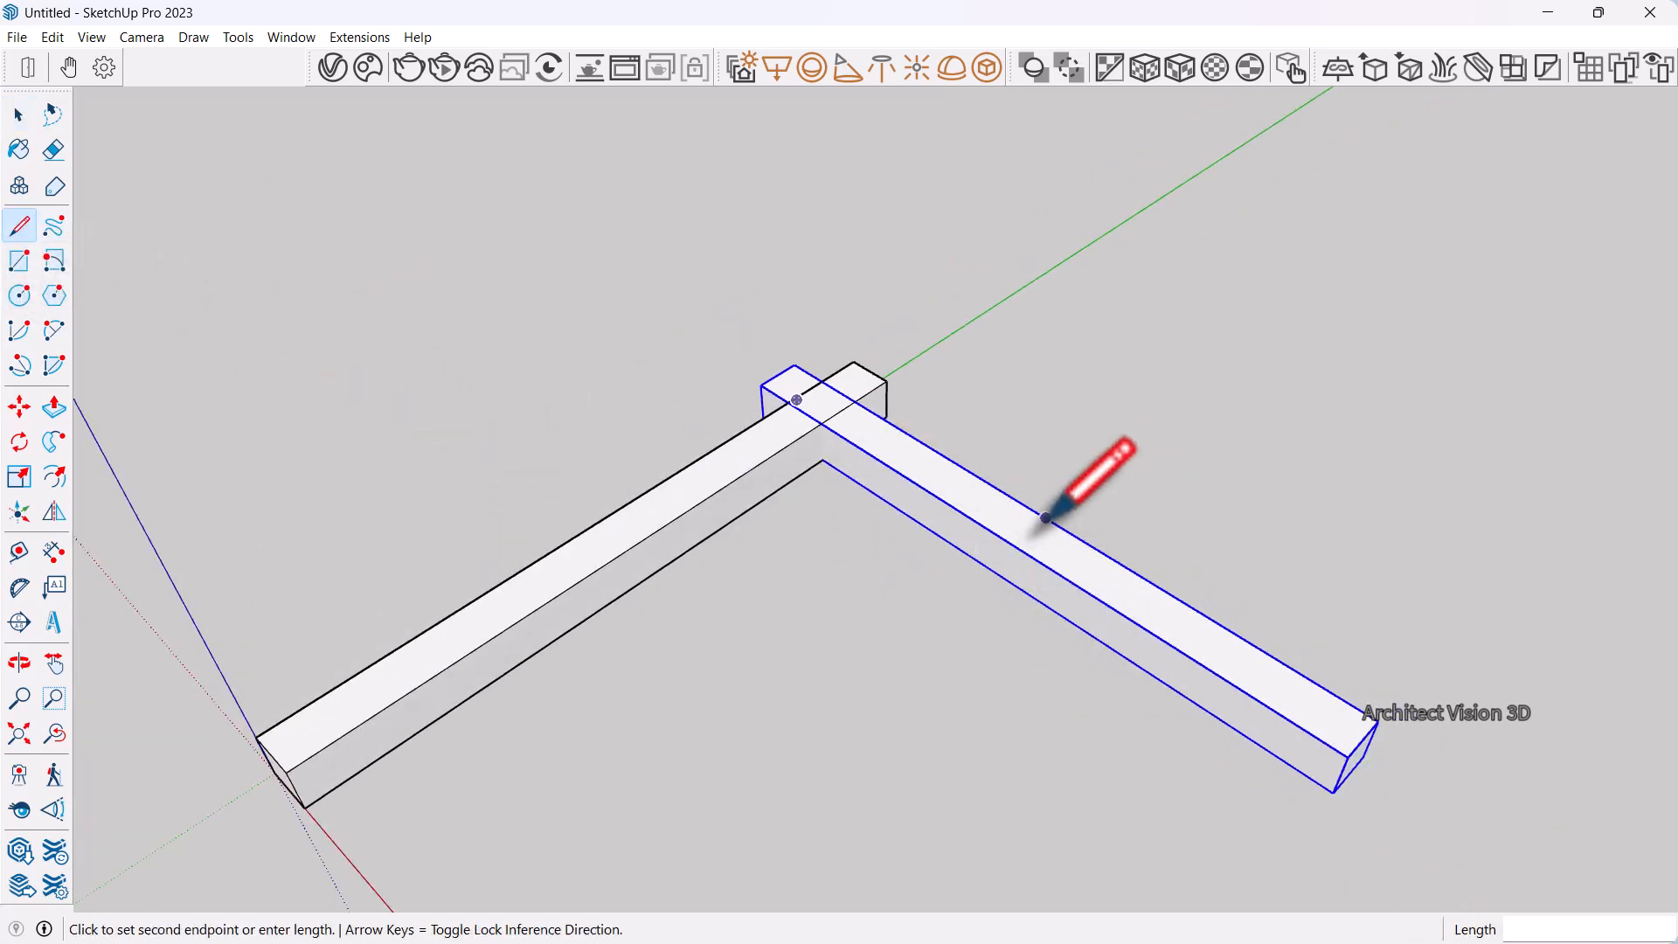
click(1012, 544)
middle_drag(1012, 544, 869, 532)
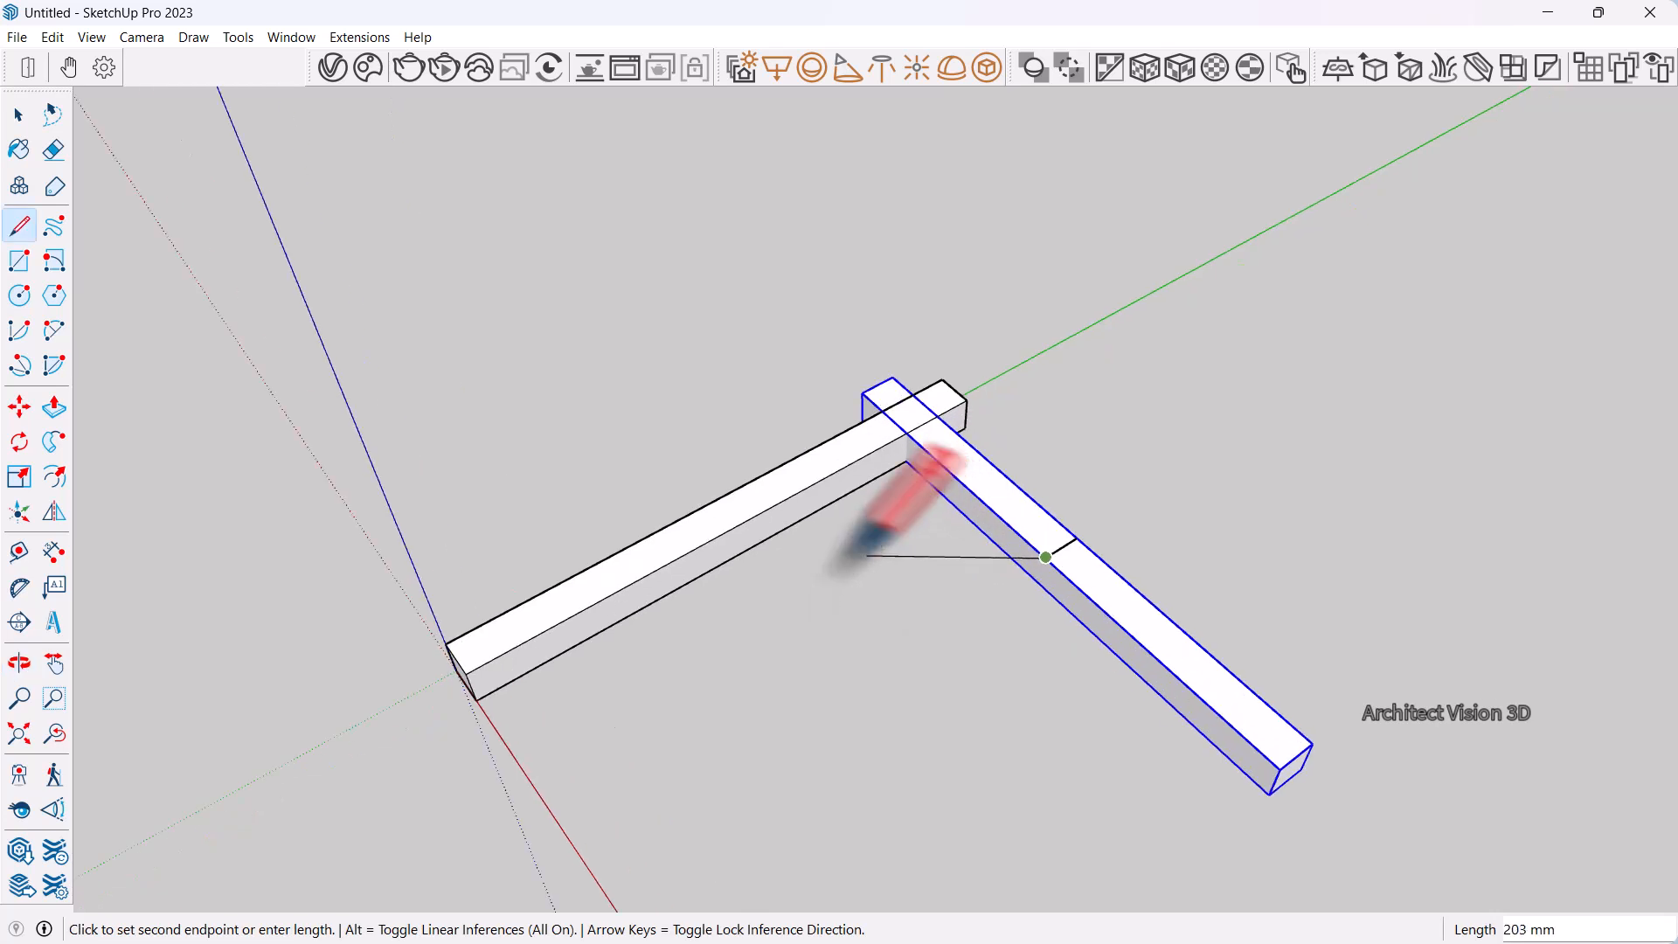
key(space)
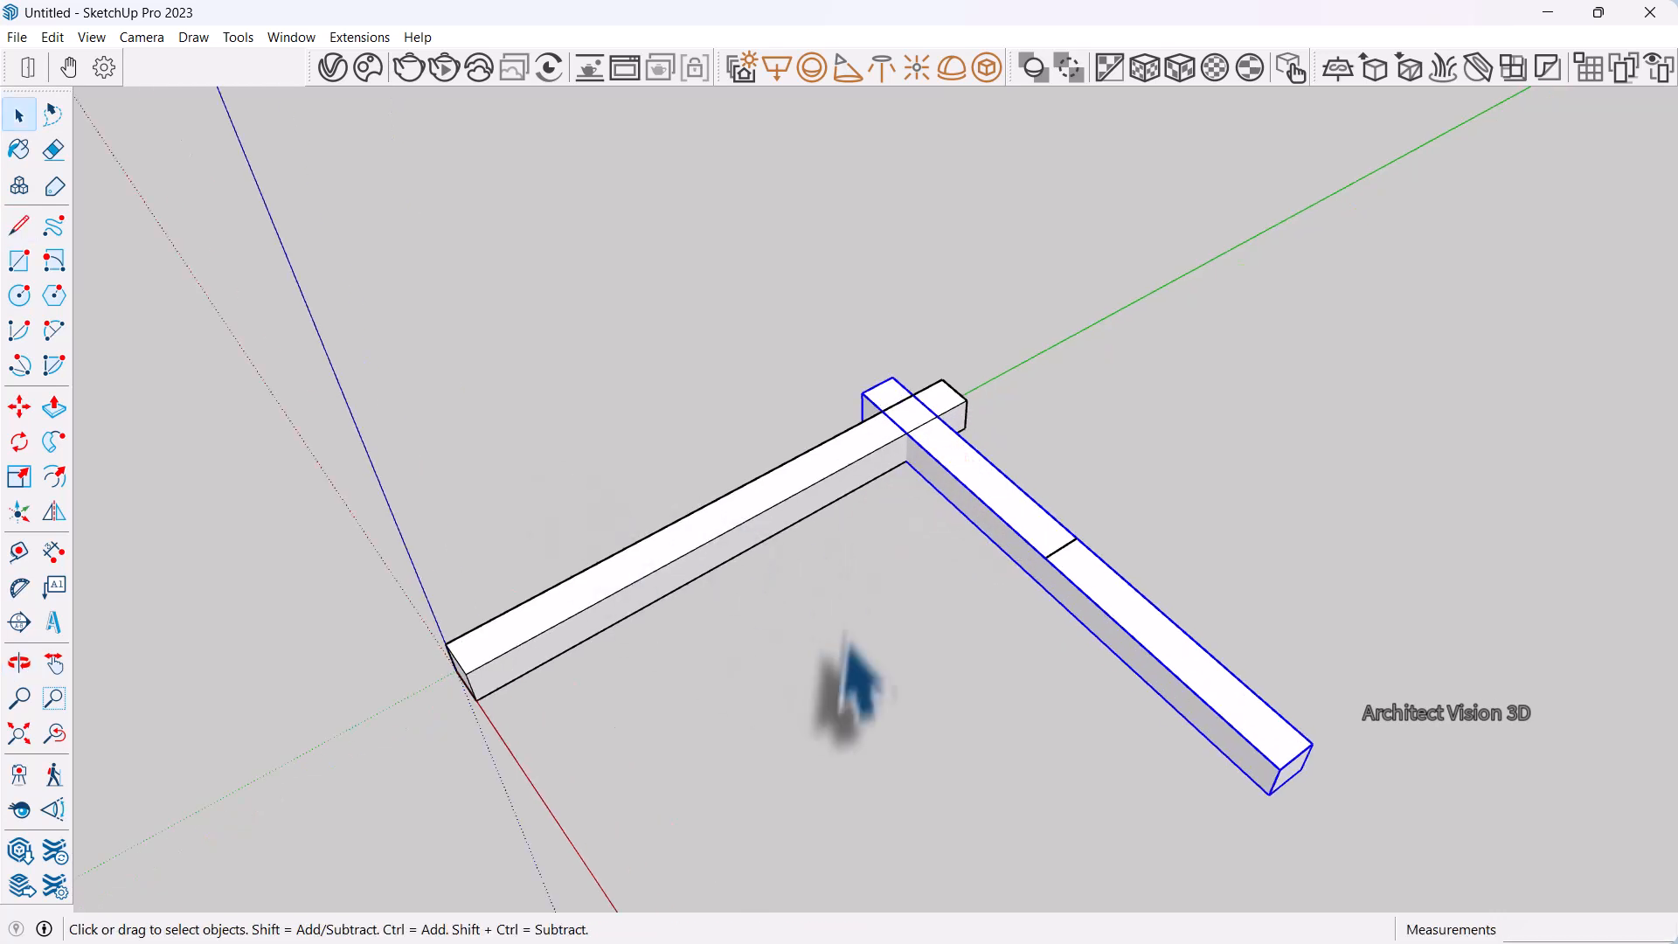
Draw a 50 mm line across the original bar's top face, joining the midpoints of its two long edges
click(20, 226)
click(718, 500)
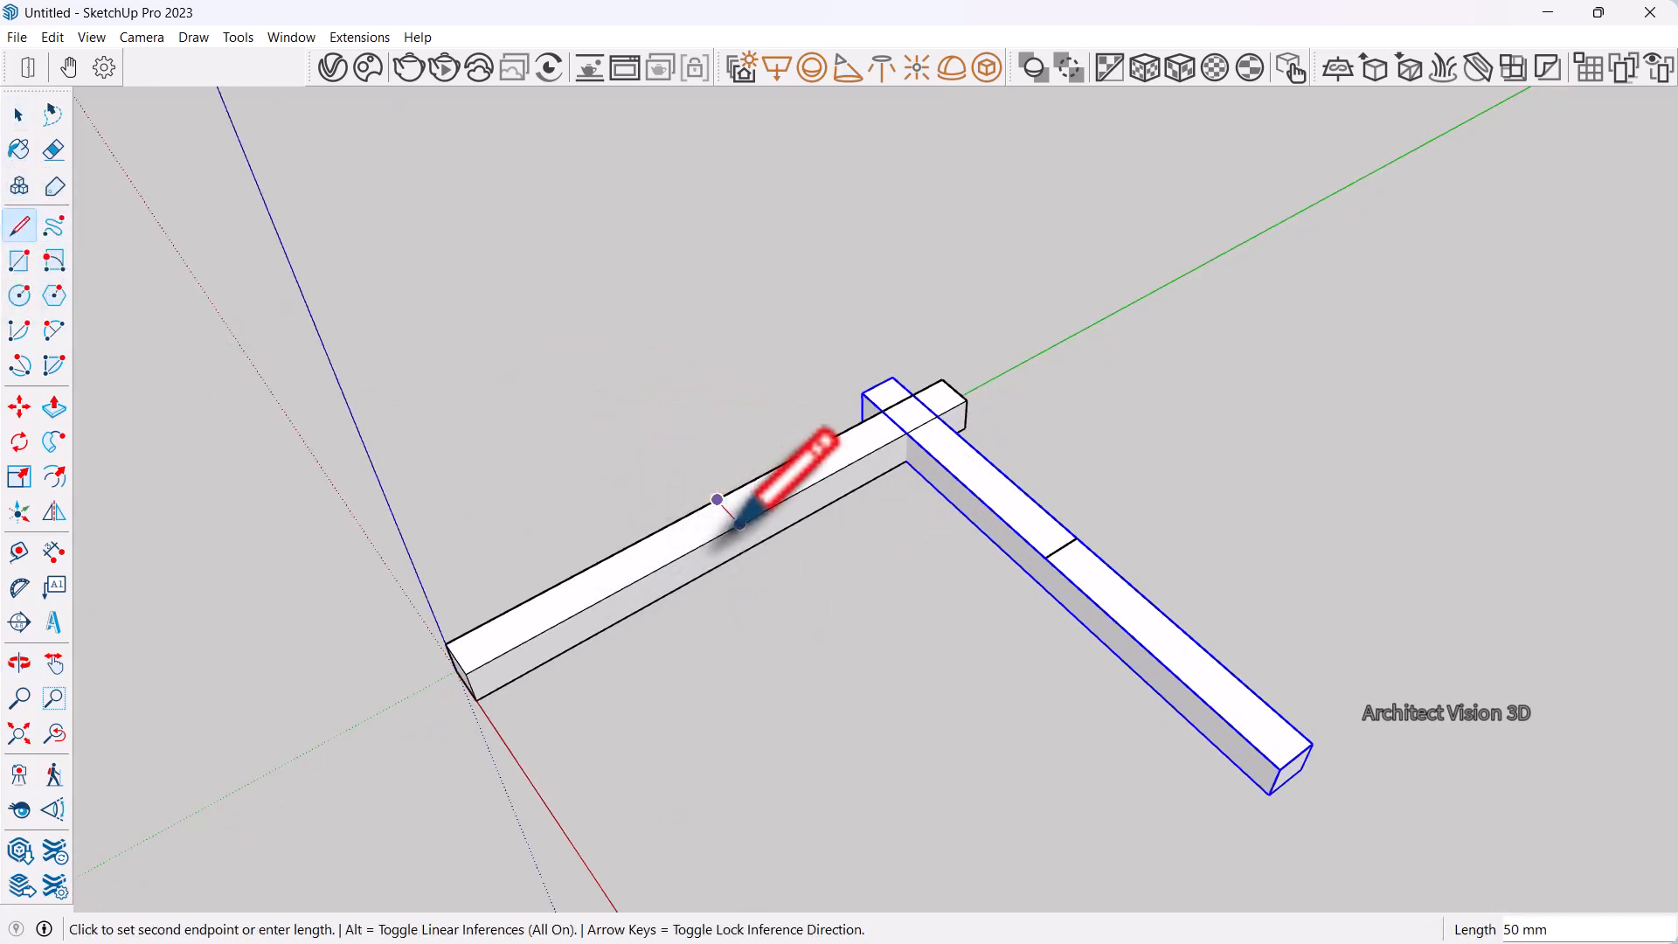
click(740, 524)
middle_drag(740, 524, 1180, 562)
key(space)
Move the rotated bar by the middle of its midline onto the middle of the original bar's midline, forming a centred cross
drag(1416, 381, 940, 704)
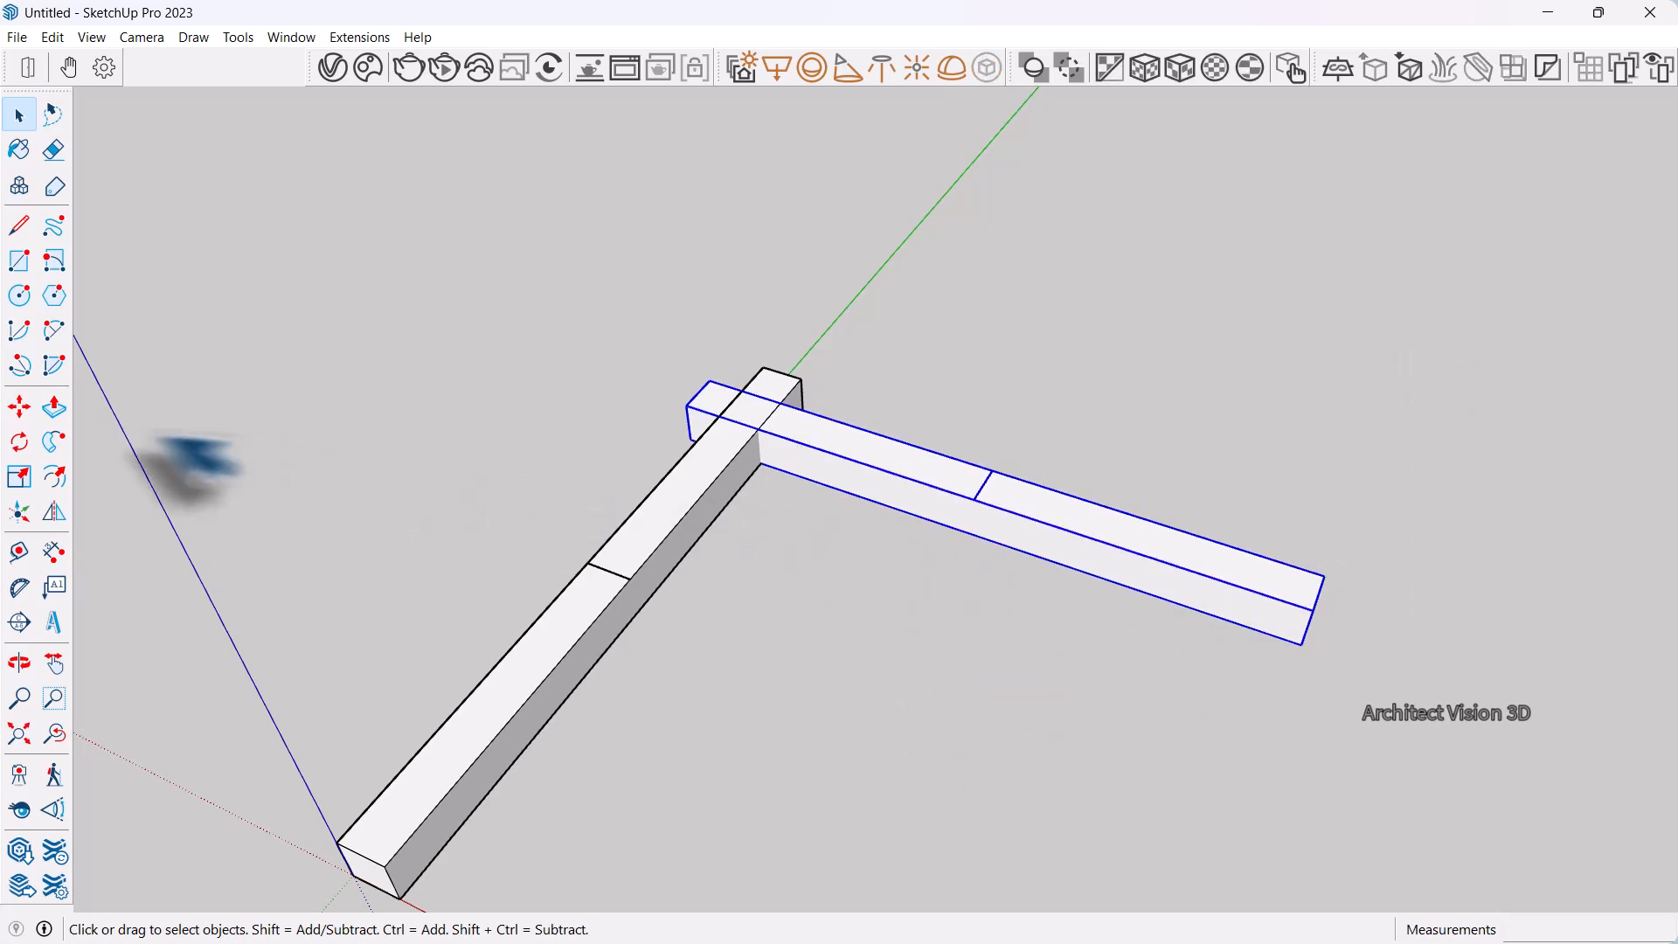
click(19, 406)
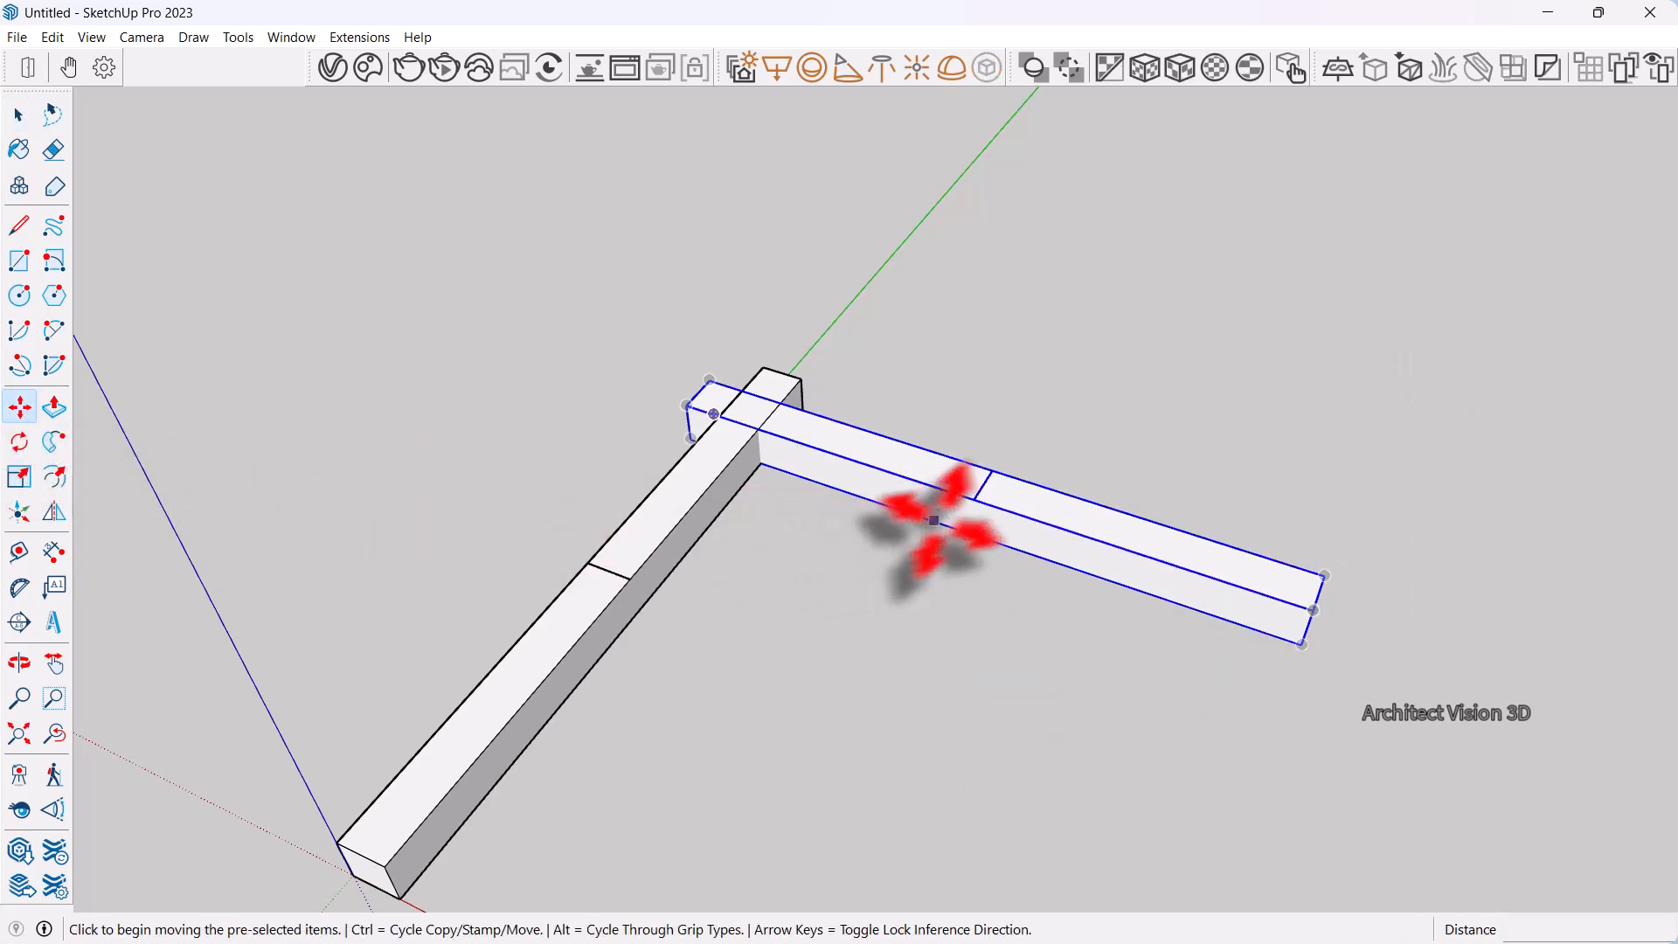
scroll(970, 485, up, 5)
click(961, 498)
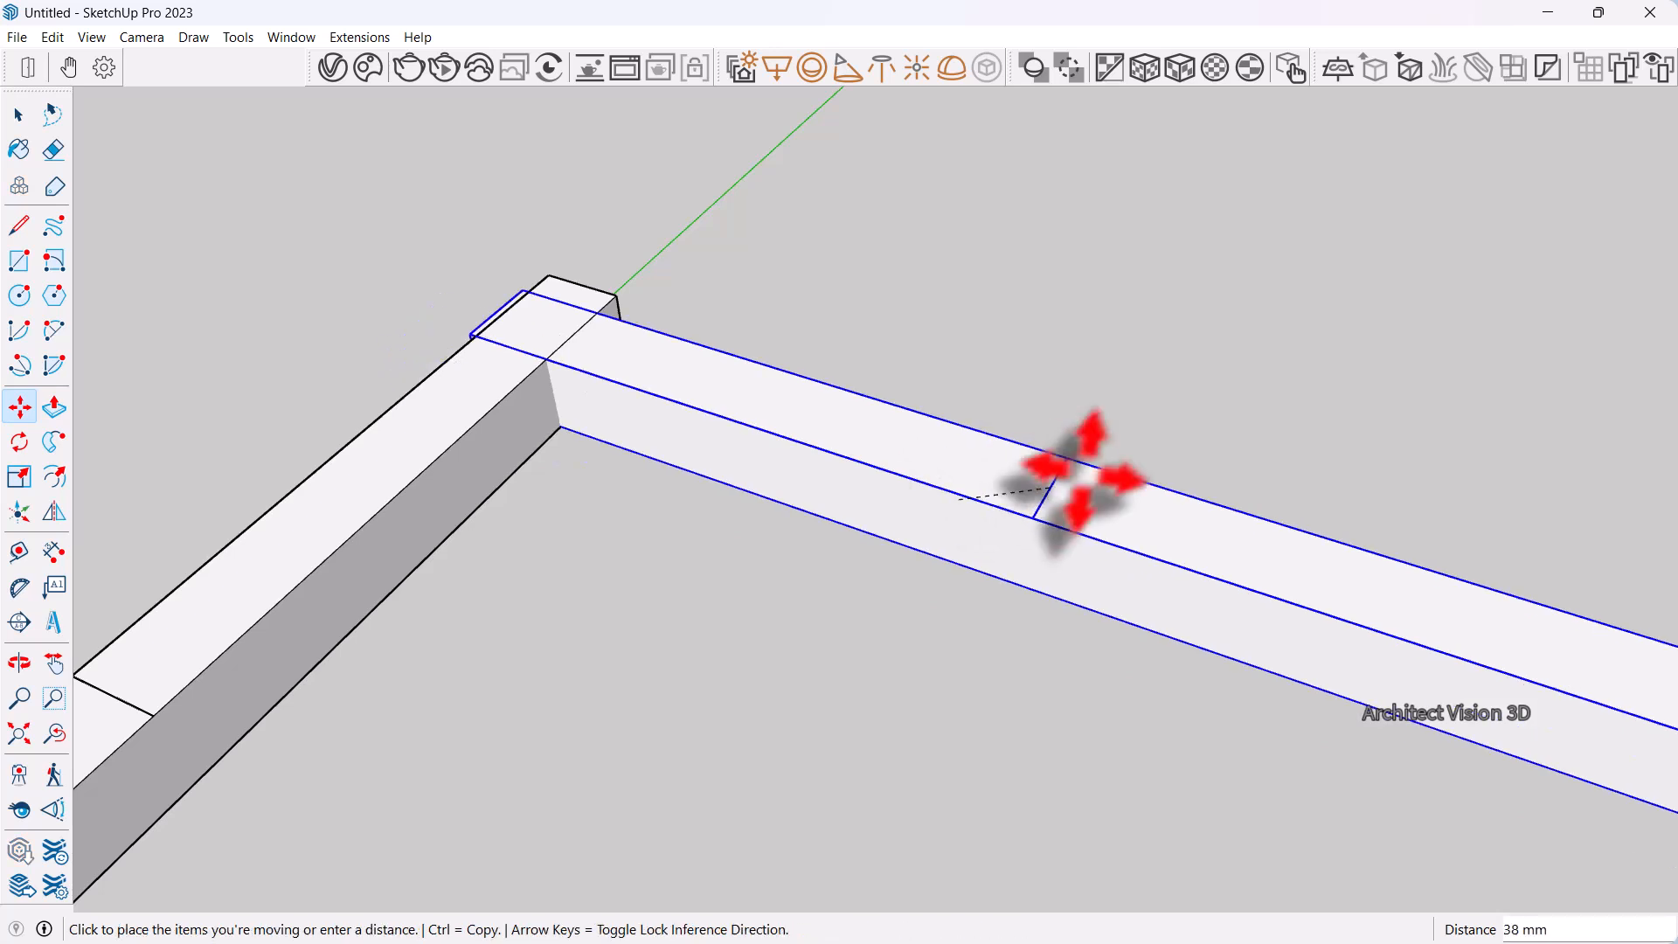
scroll(1073, 481, down, 5)
scroll(731, 543, up, 5)
click(713, 549)
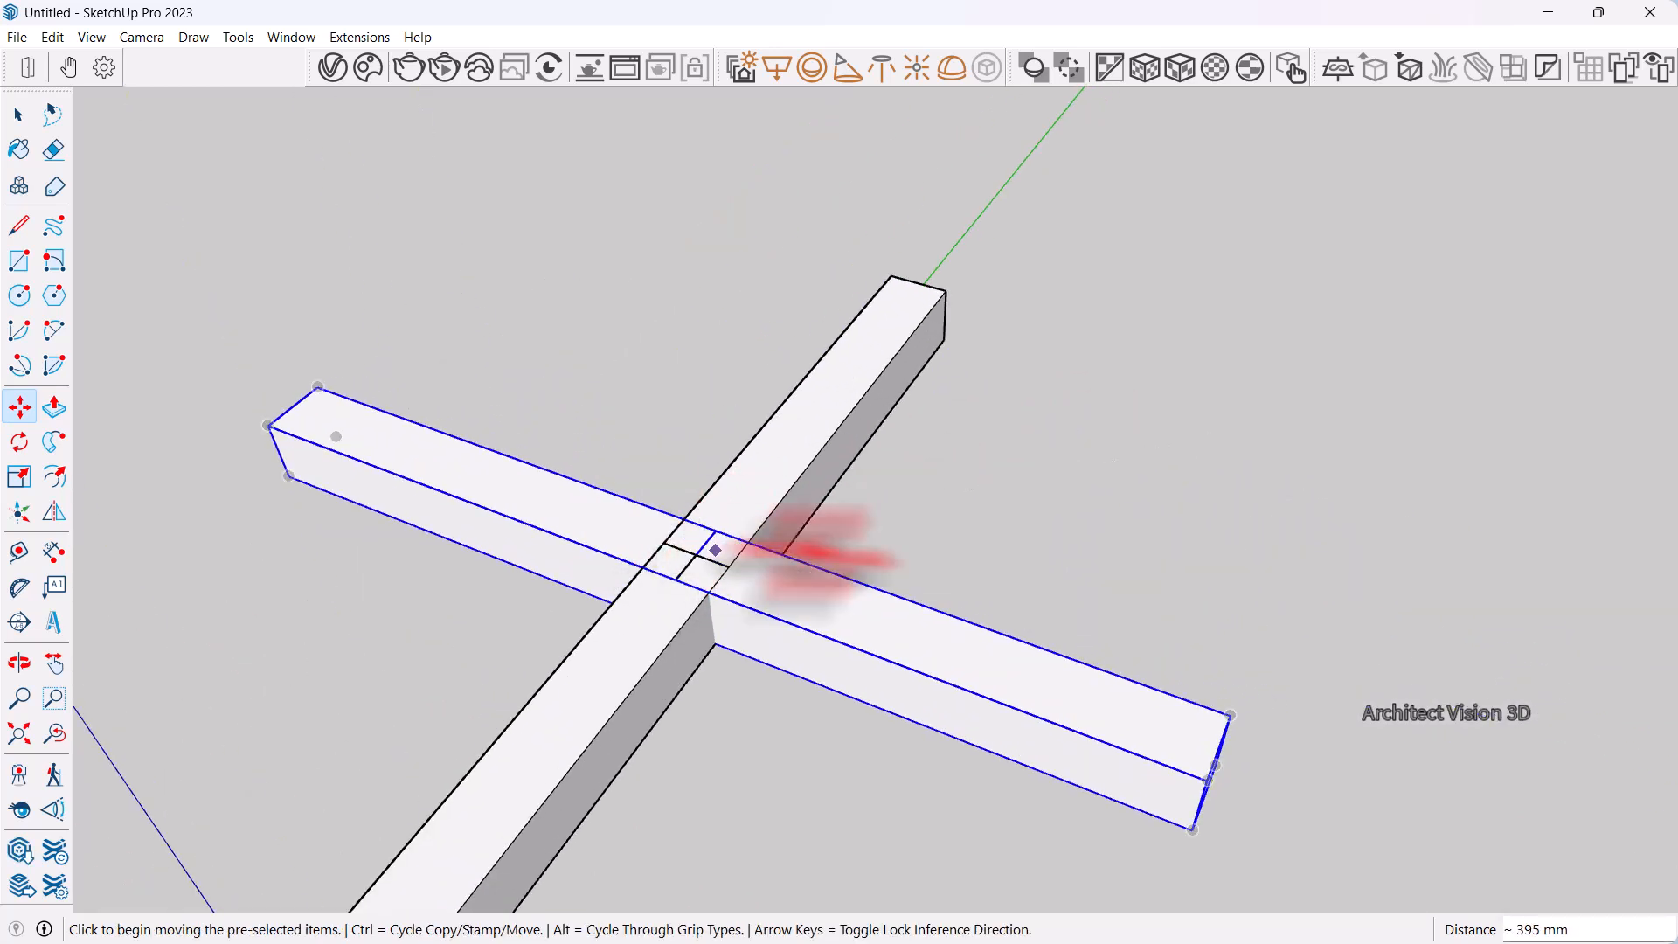
scroll(988, 554, down, 5)
key(space)
middle_drag(1068, 647, 656, 559)
scroll(959, 529, up, 1)
scroll(721, 463, down, 2)
click(785, 411)
Draw a 50 by 50 mm square on the original bar's top face at its end on the origin
scroll(671, 480, up, 7)
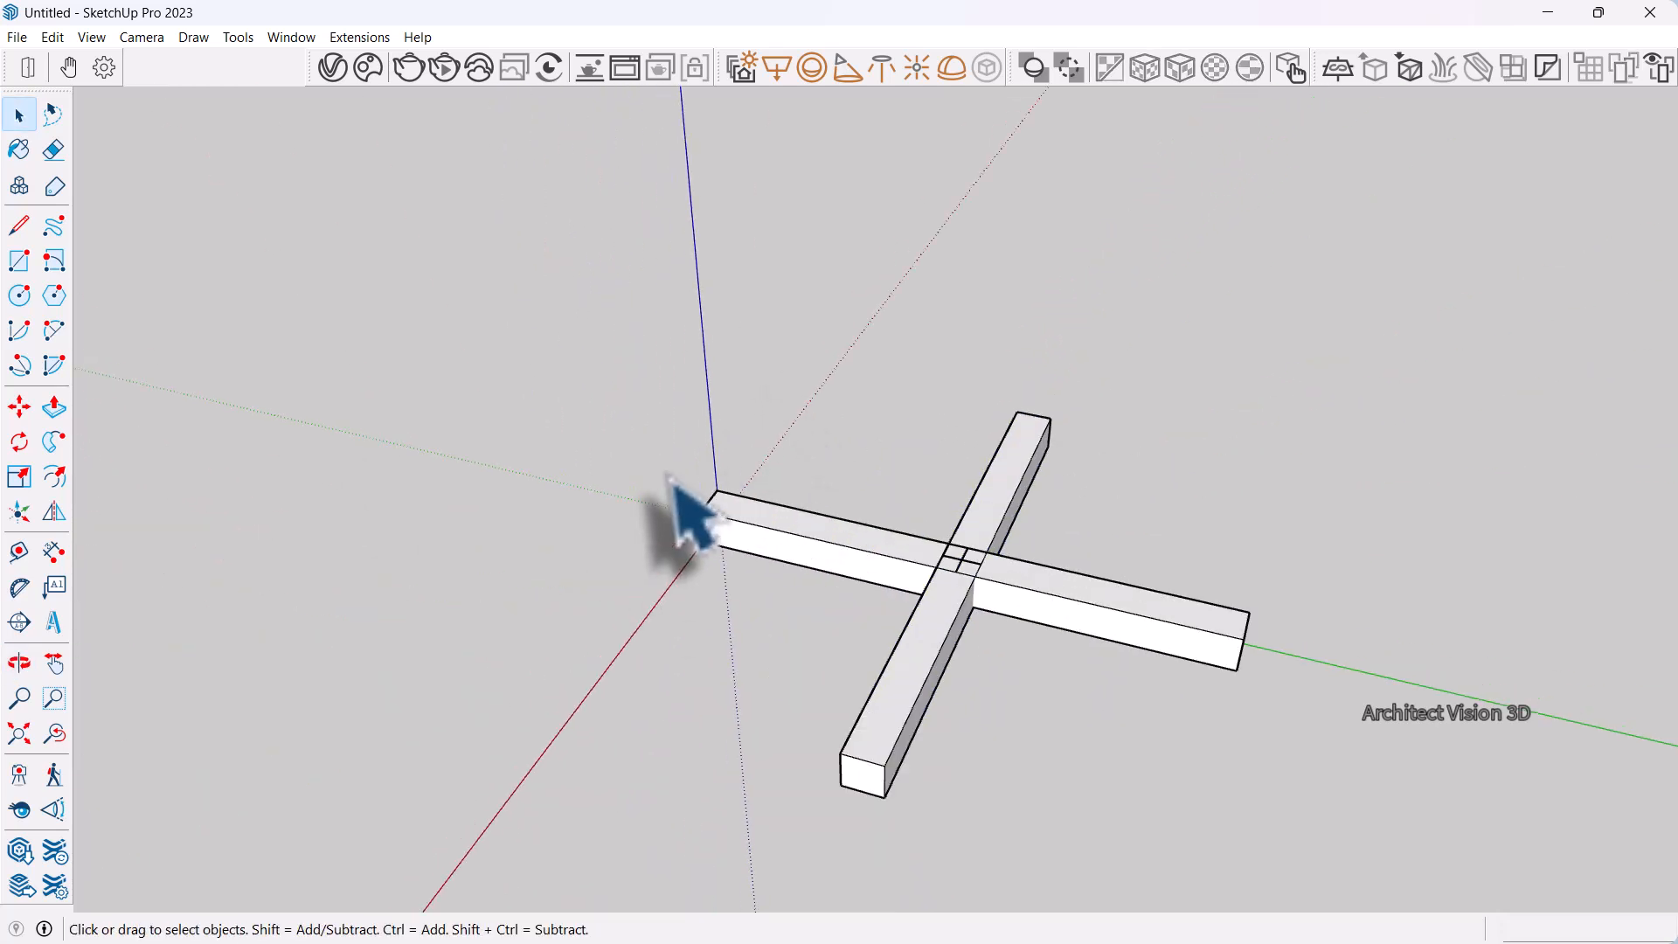
middle_drag(721, 505, 662, 524)
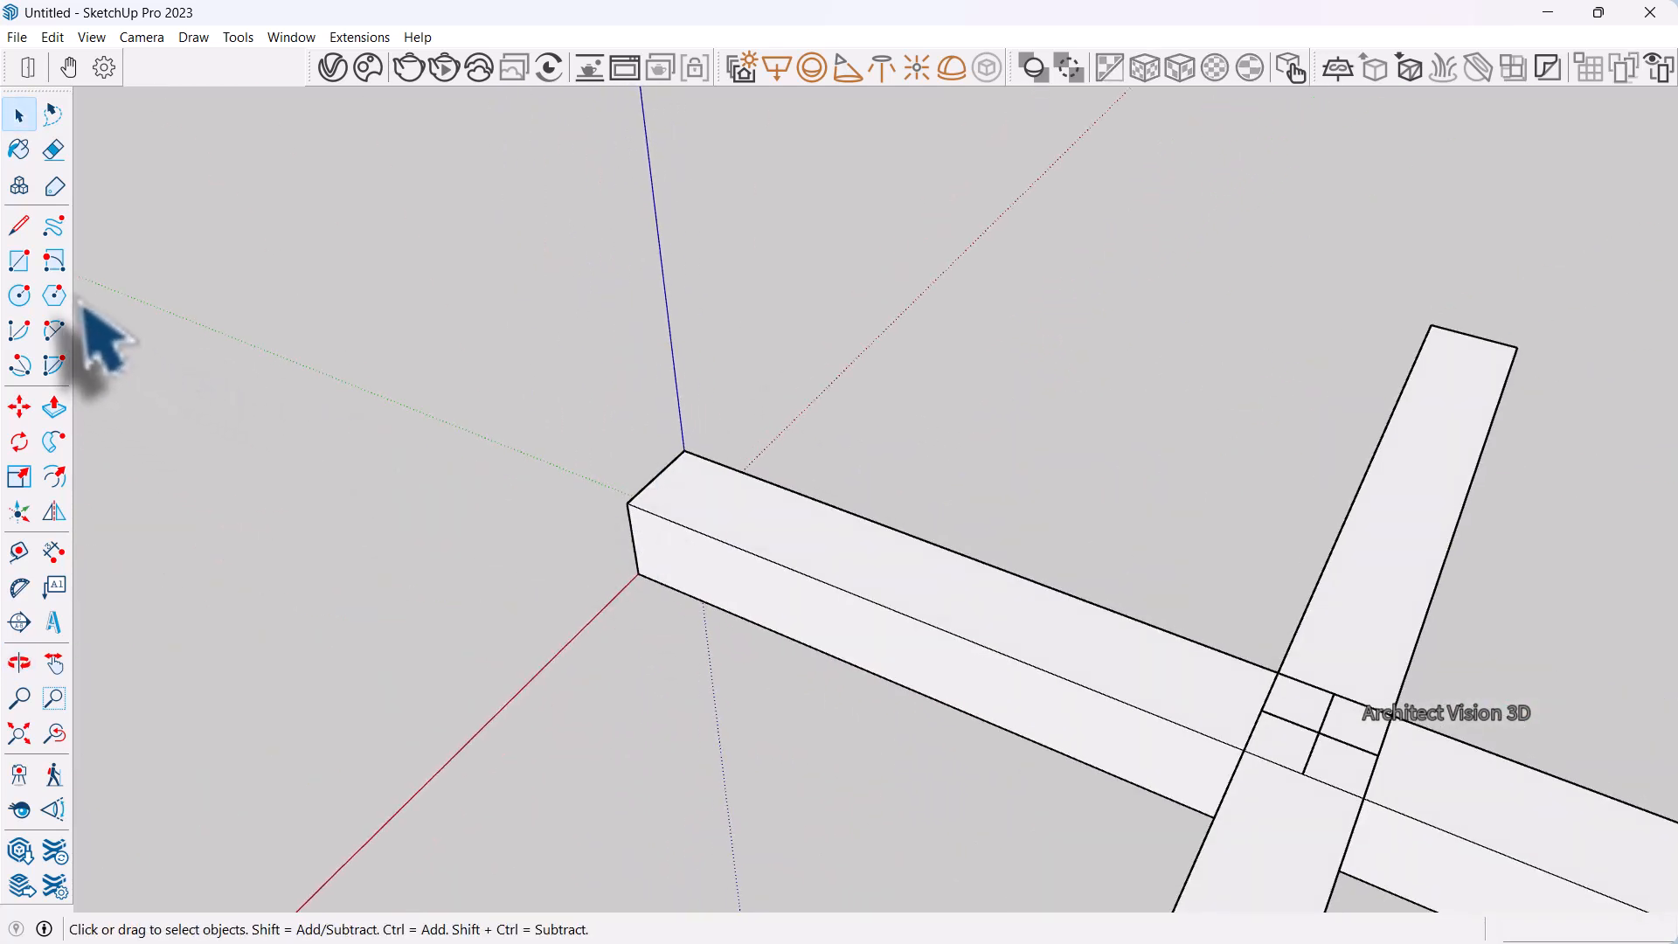
click(19, 260)
scroll(691, 441, up, 1)
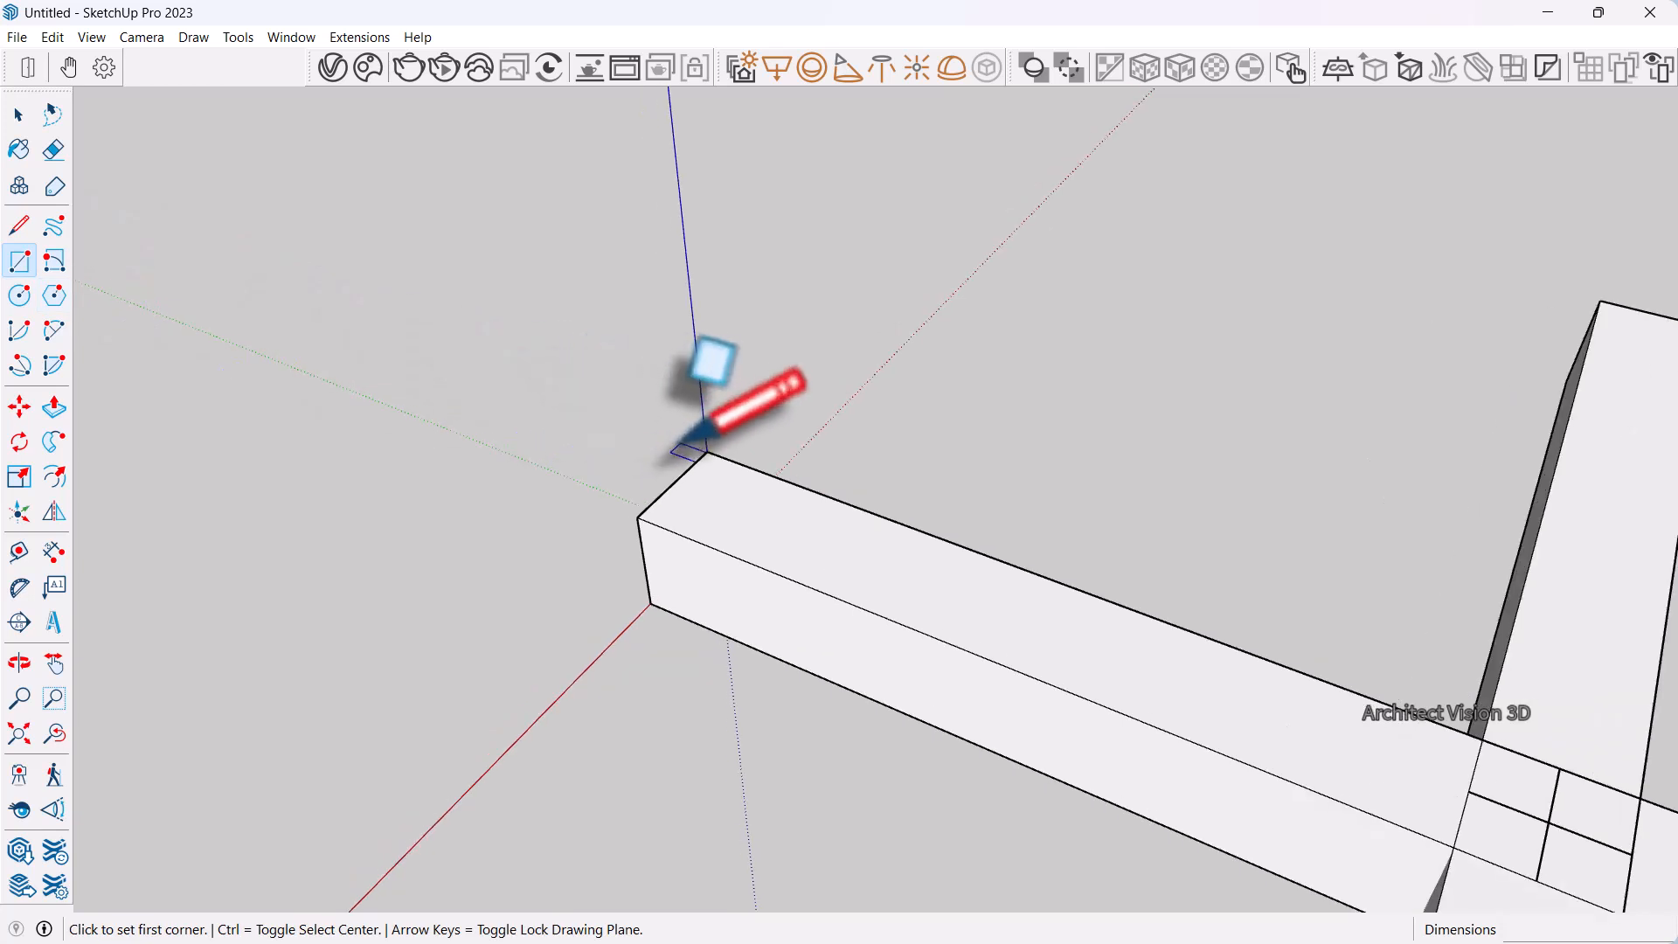
click(707, 452)
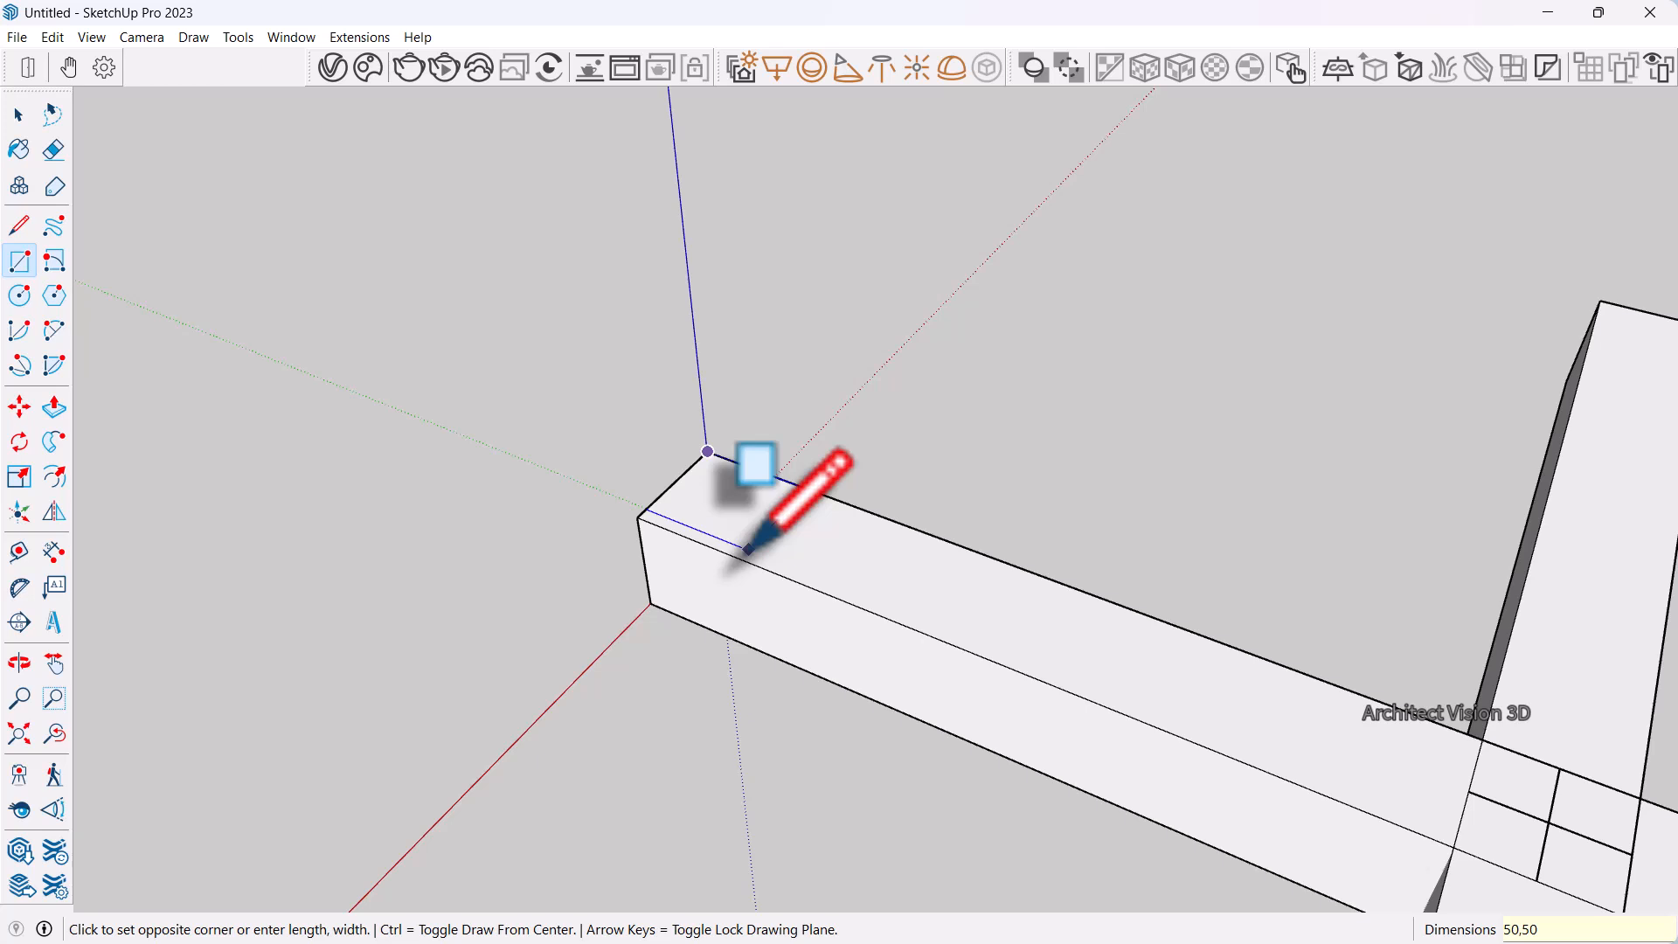
key(space)
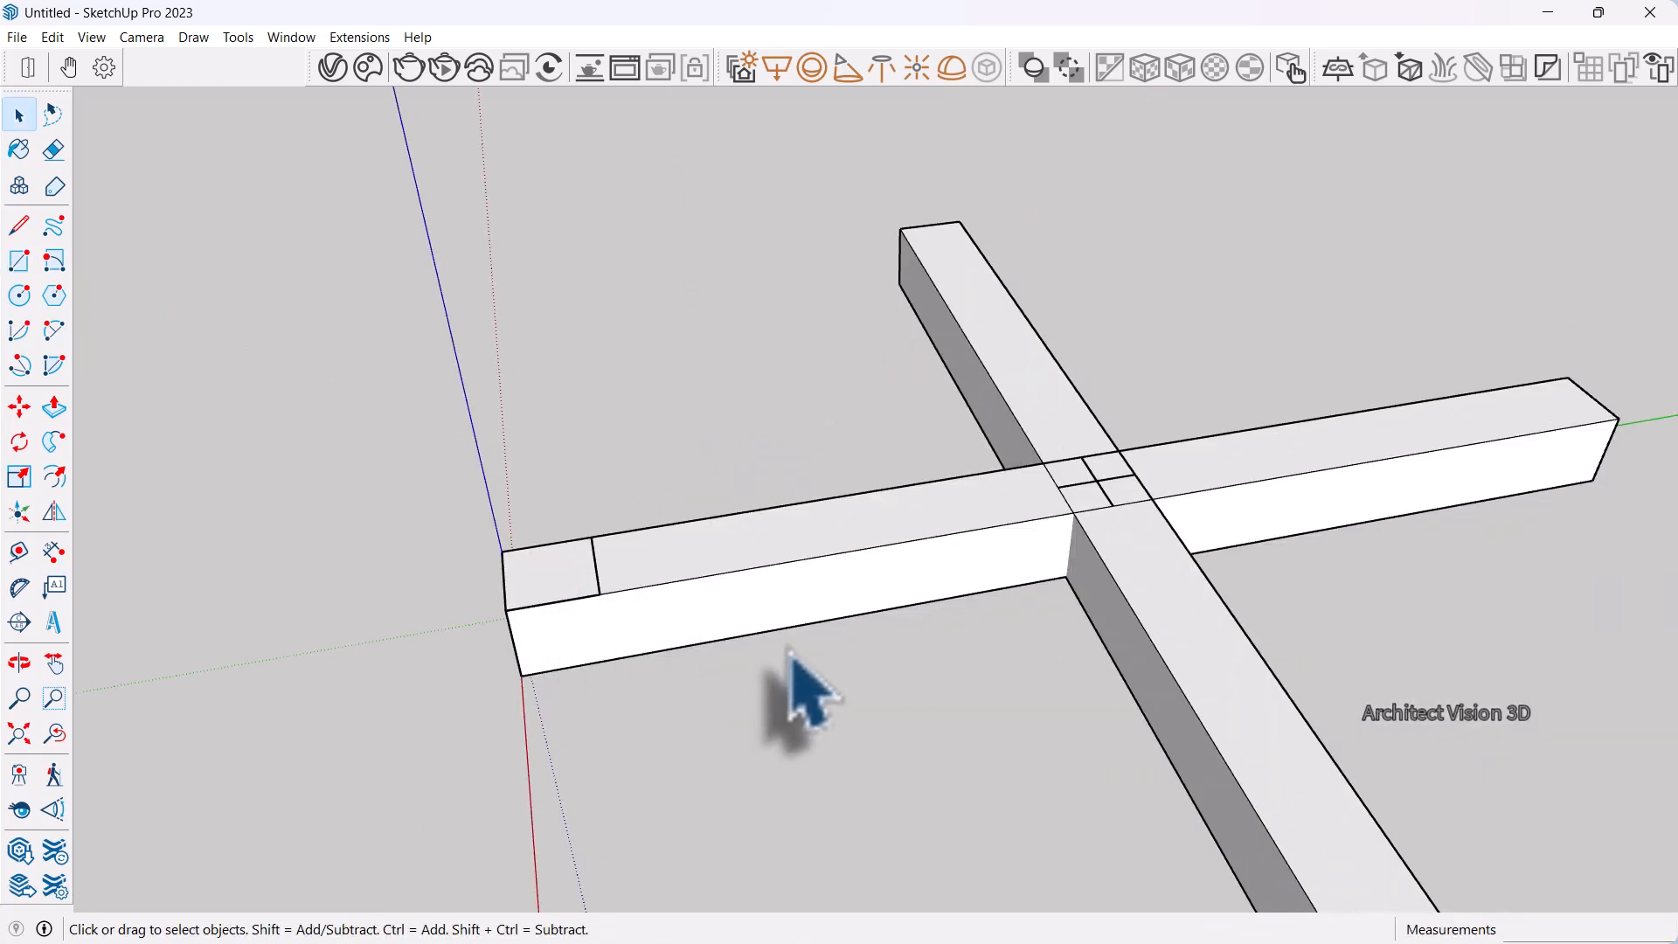
Push/Pull the square at the bar's end upward 600 mm to form a leg
click(54, 407)
click(549, 577)
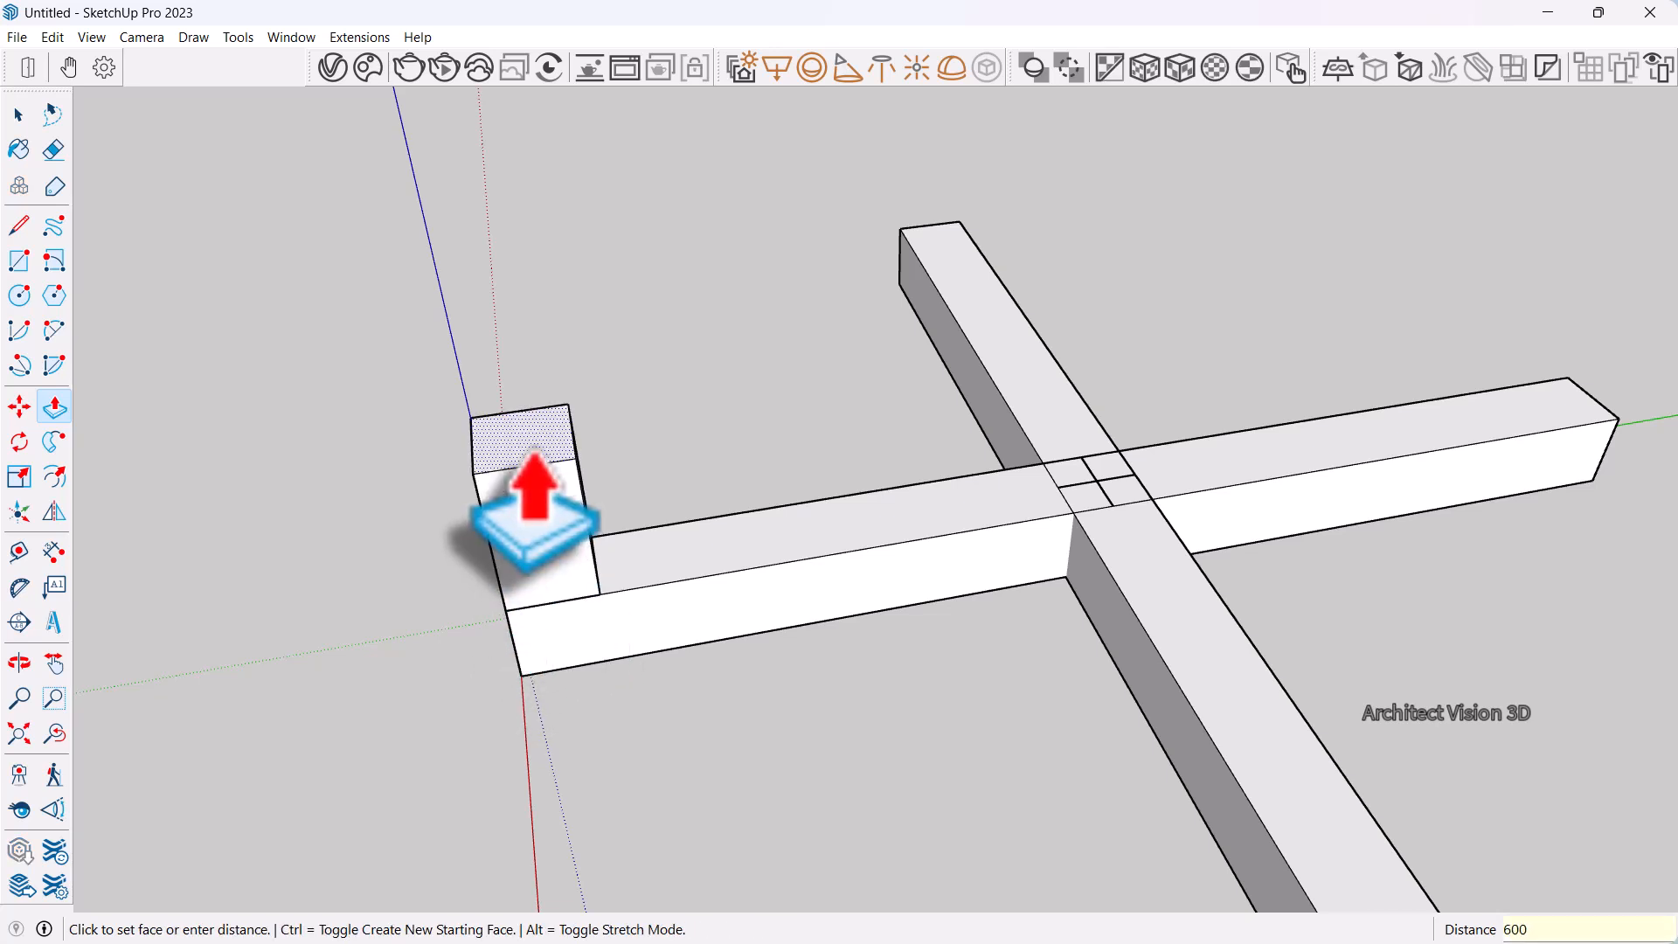
key(Return)
scroll(743, 596, down, 7)
key(space)
Select all of the leg's faces and edges and make them a group
middle_drag(754, 614, 699, 537)
click(712, 525)
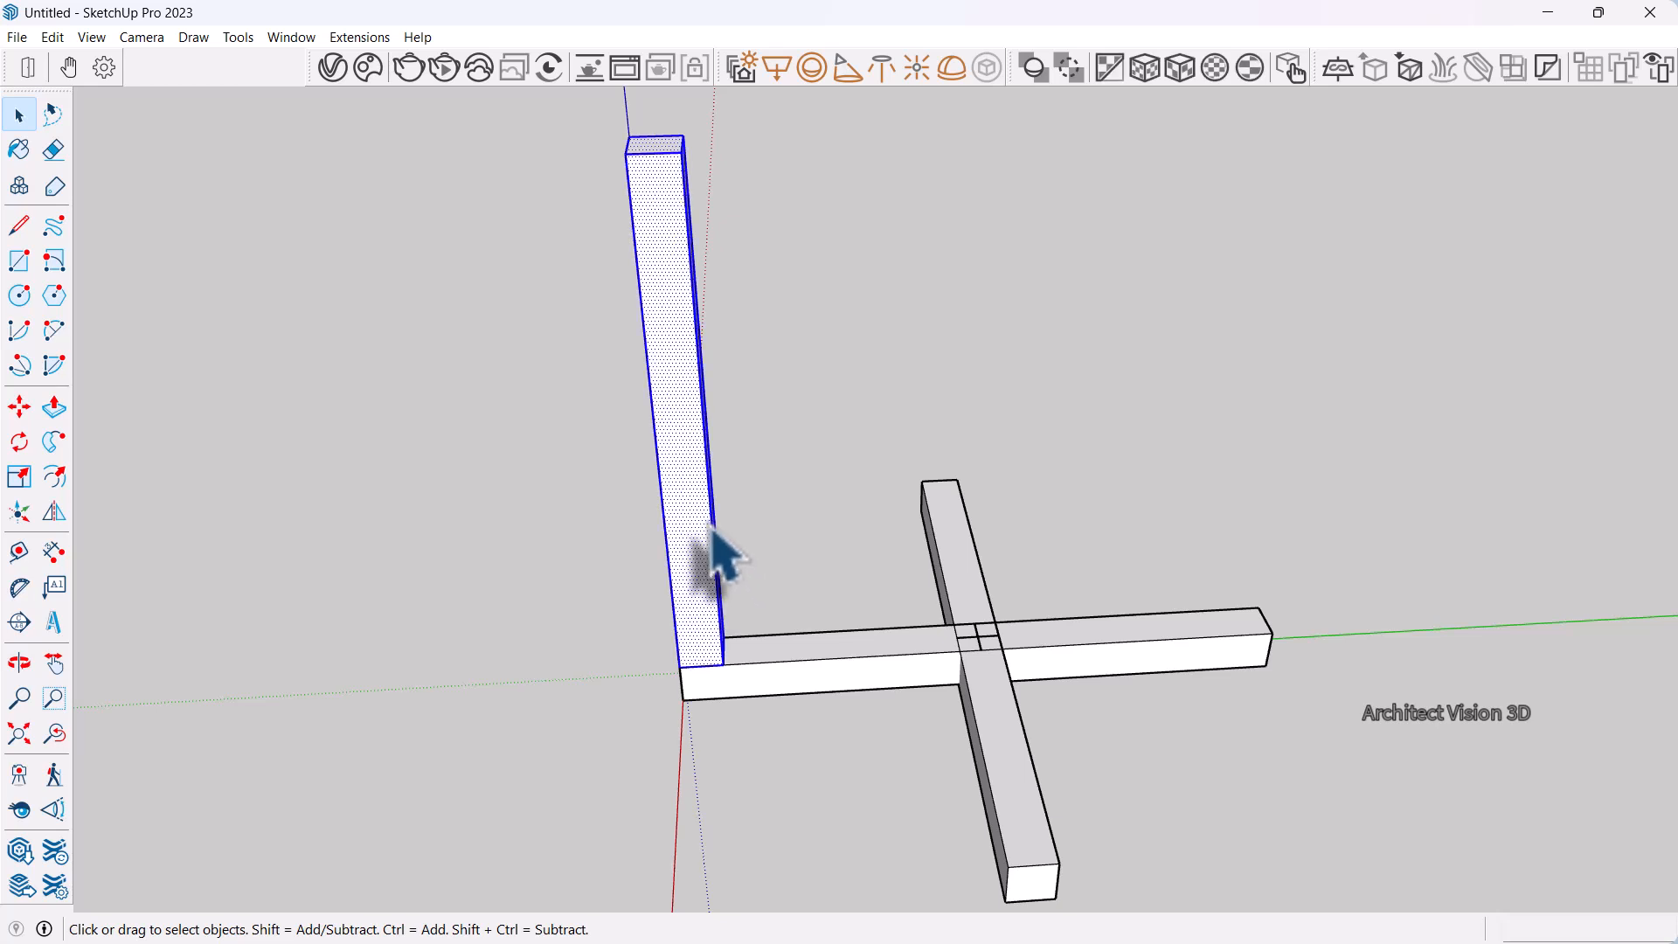
right_click(713, 529)
click(782, 601)
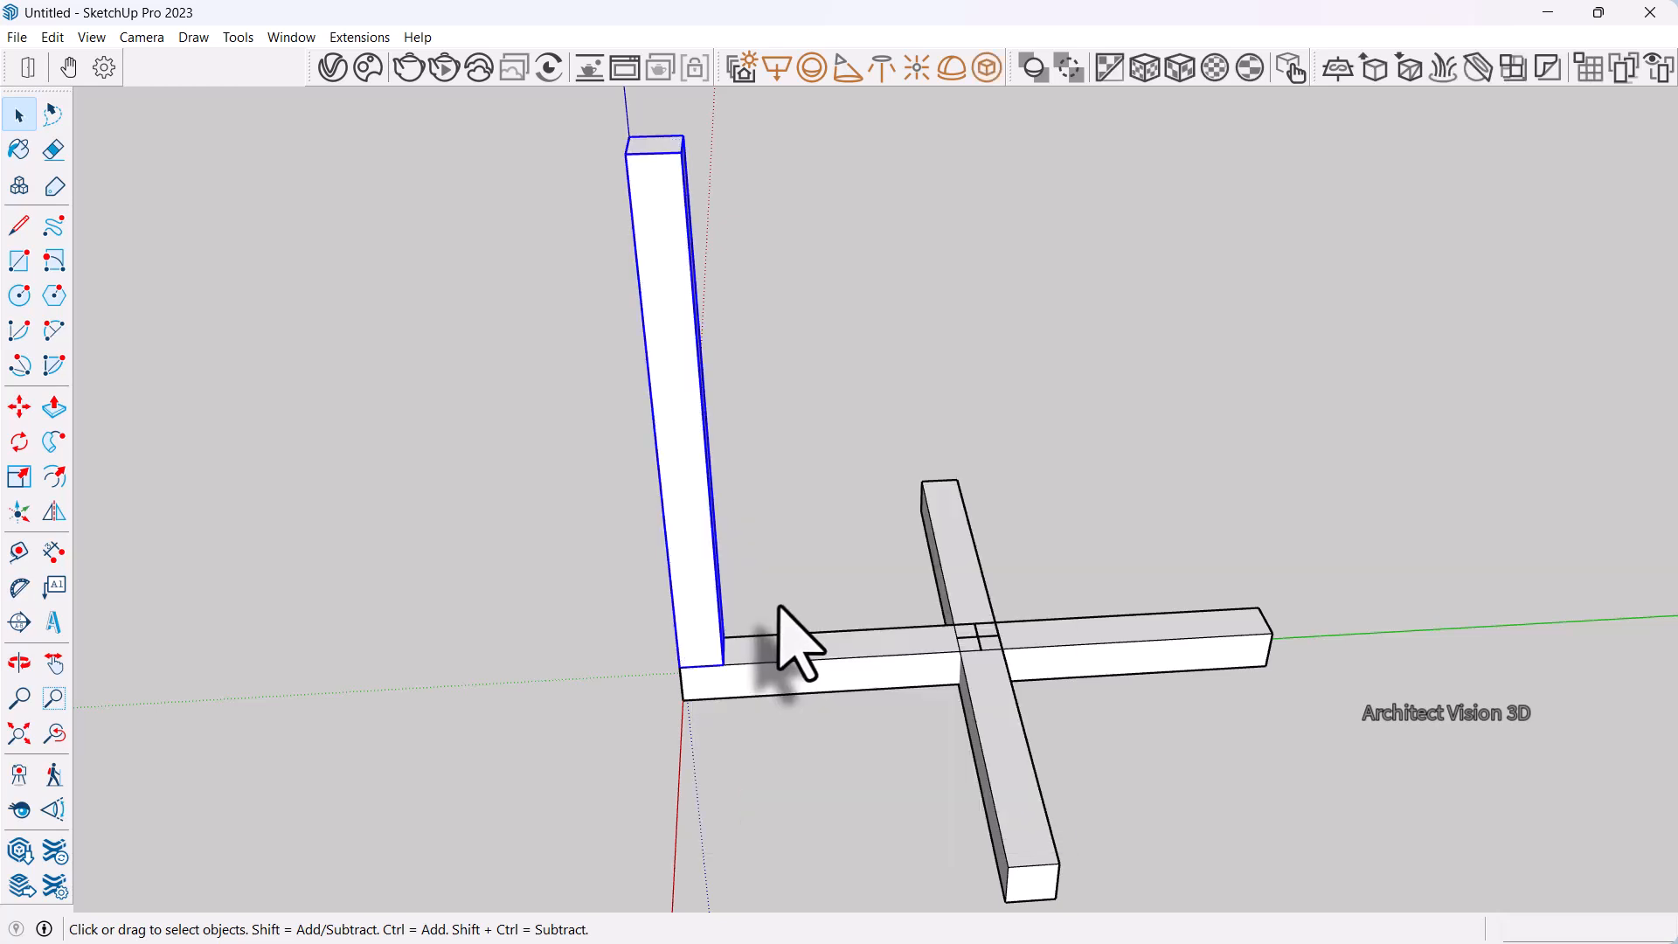
Copy the leg along its bar to the opposite end, aligning its lower corner with the bar's top corner
scroll(776, 588, up, 3)
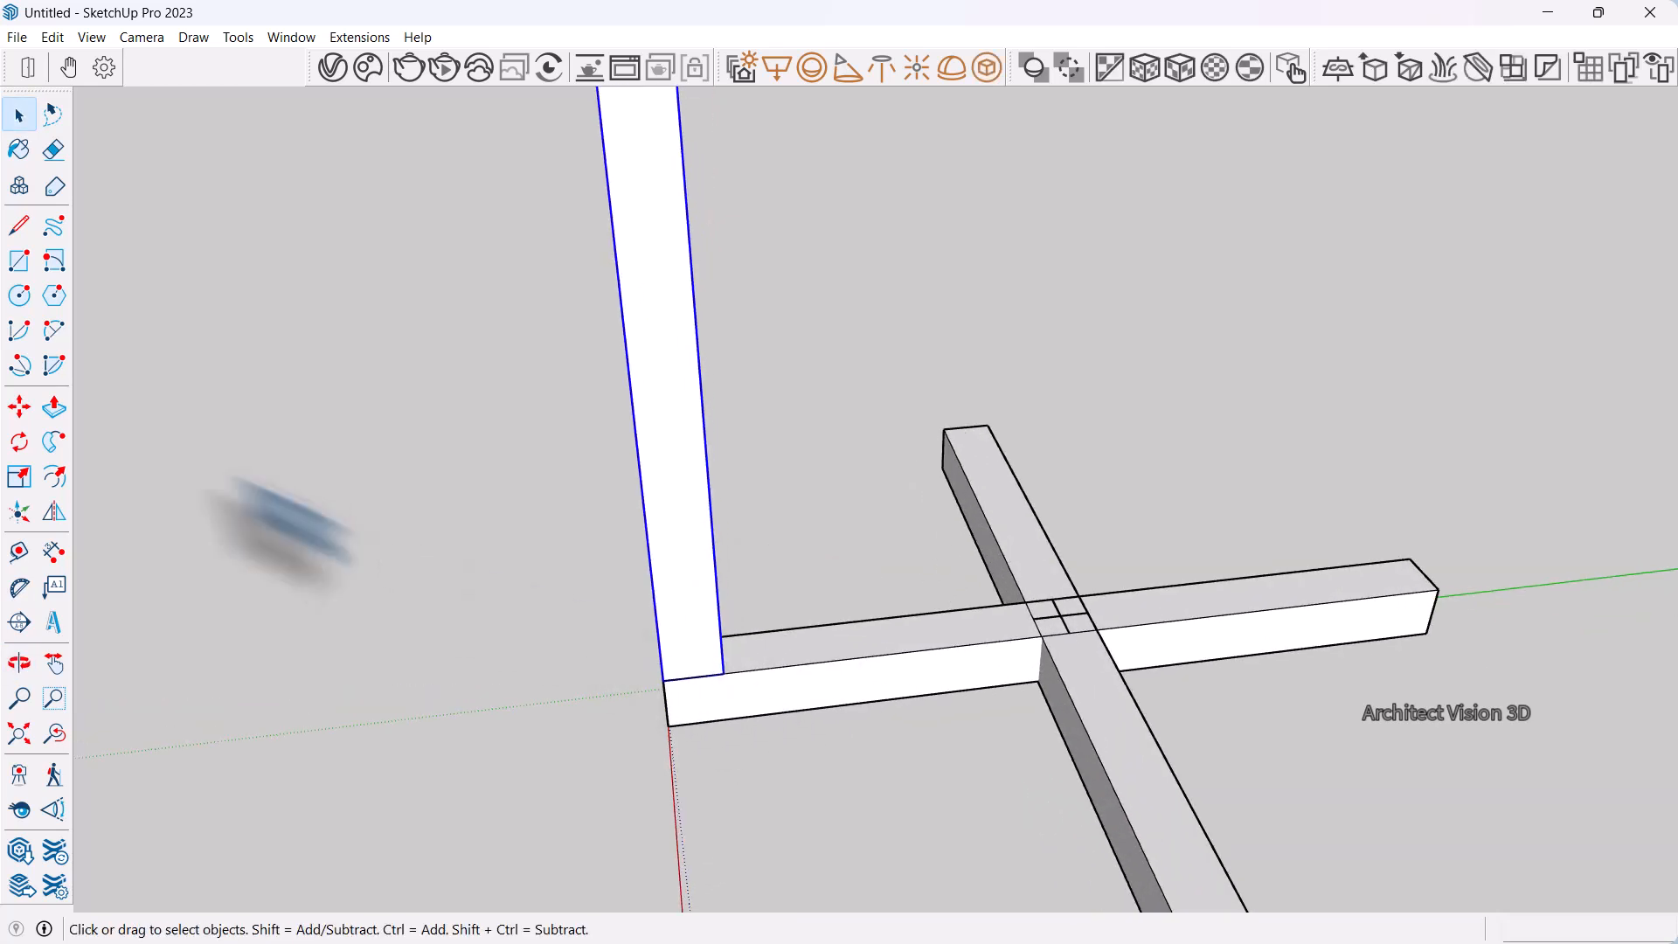
click(18, 409)
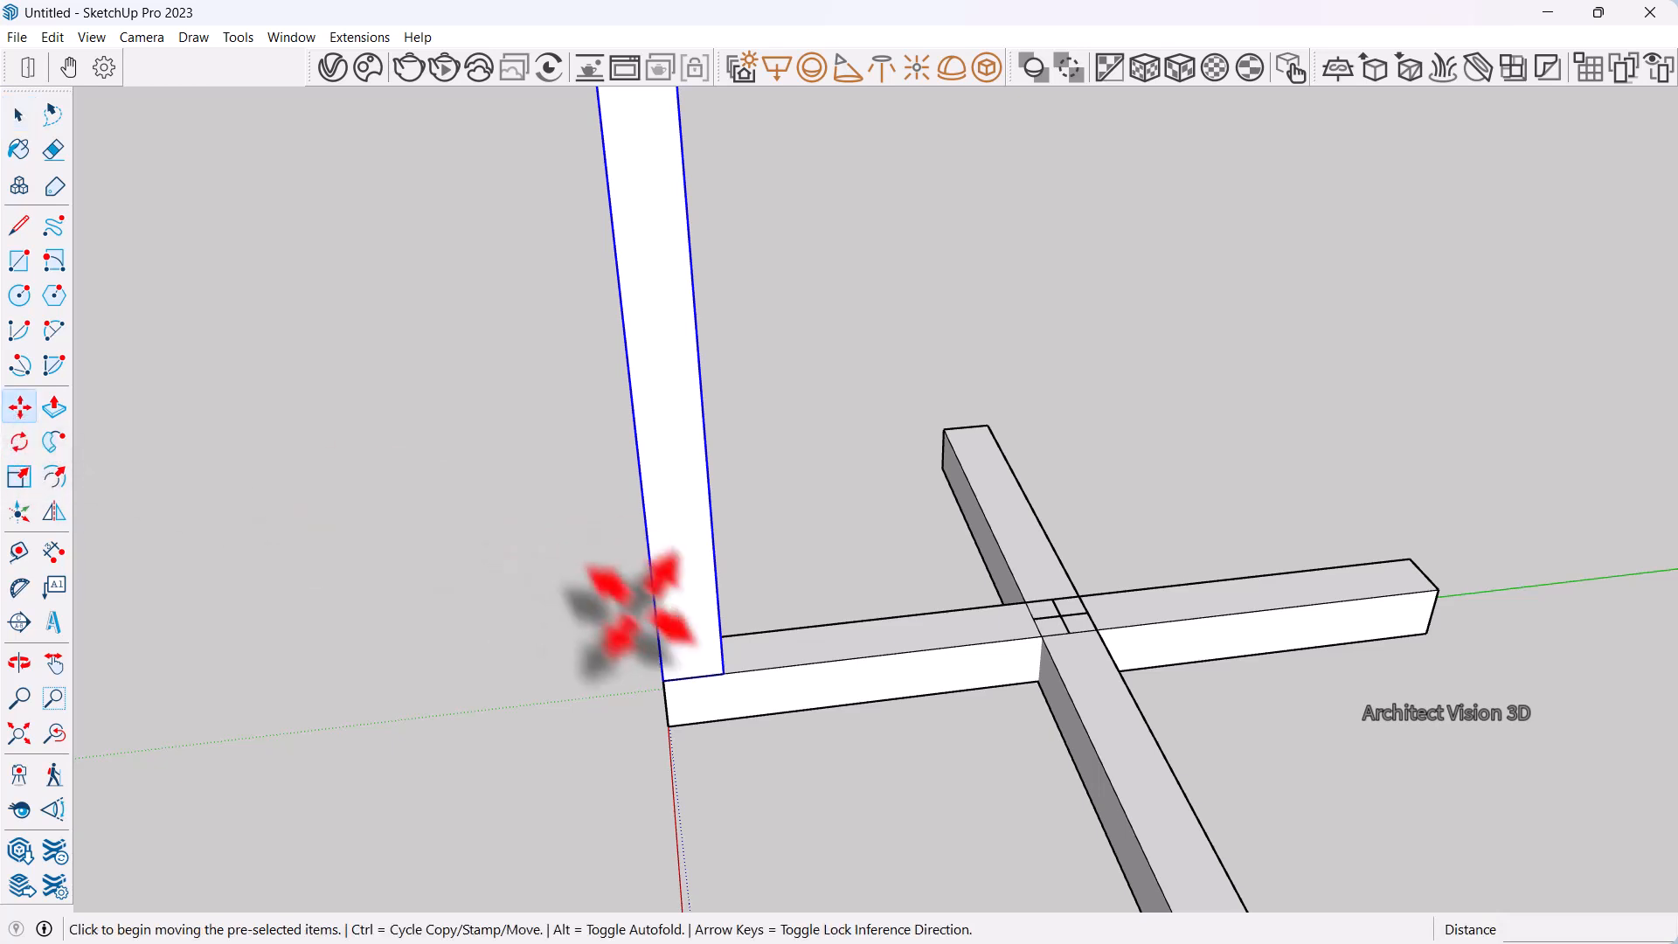
click(724, 673)
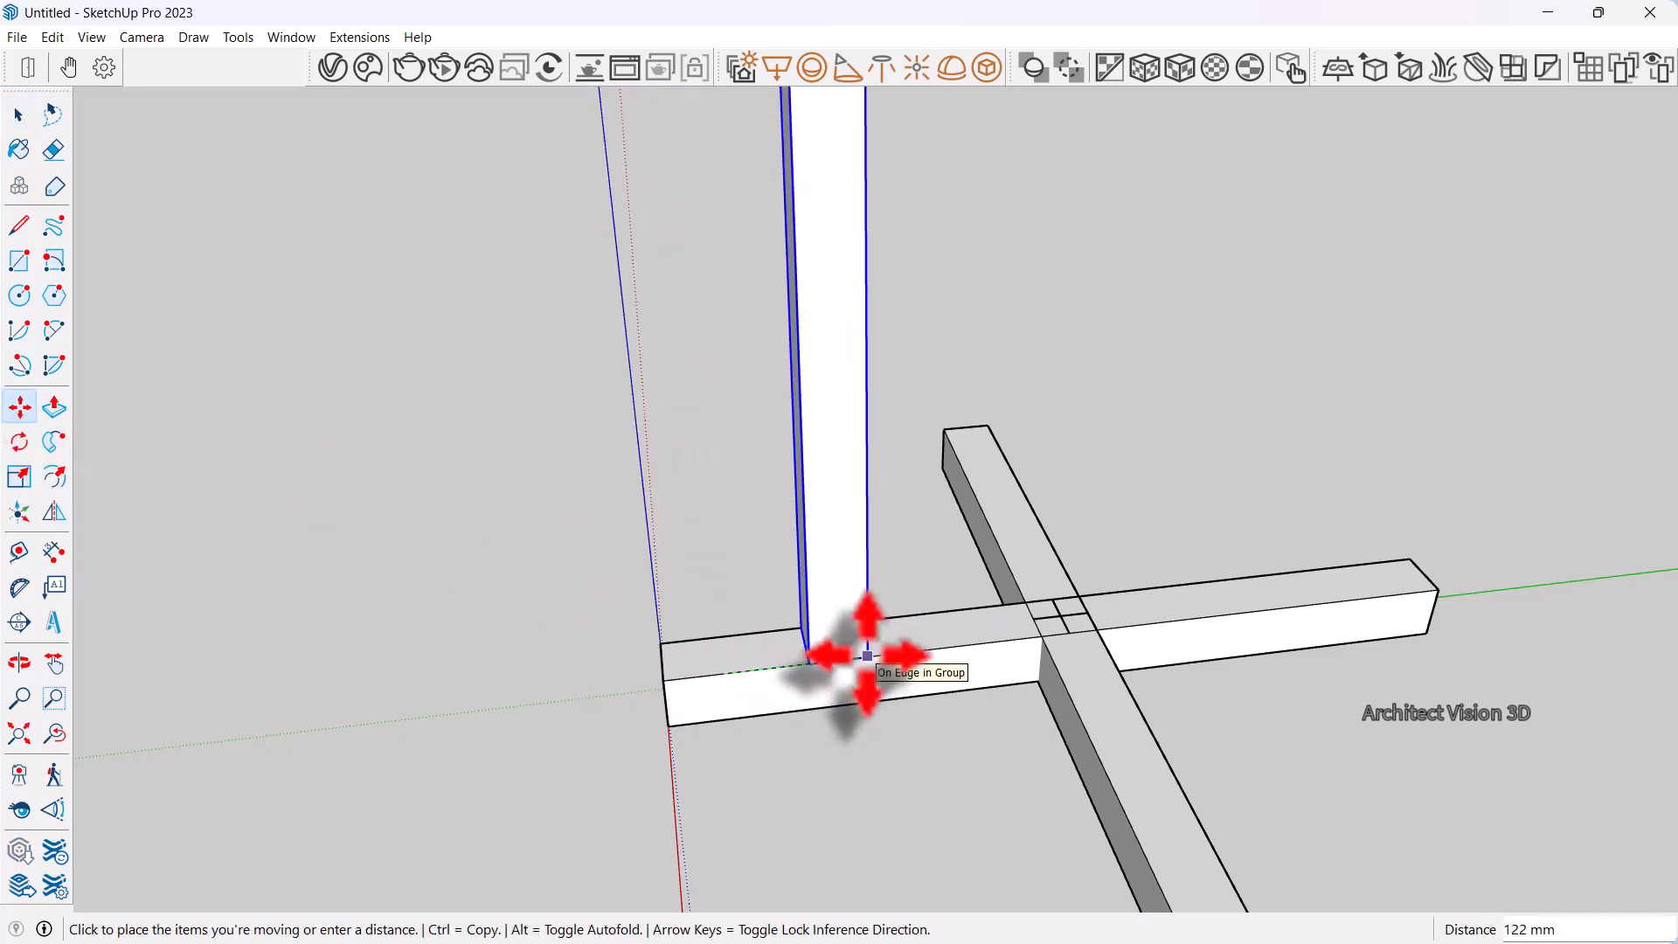
key(ctrl)
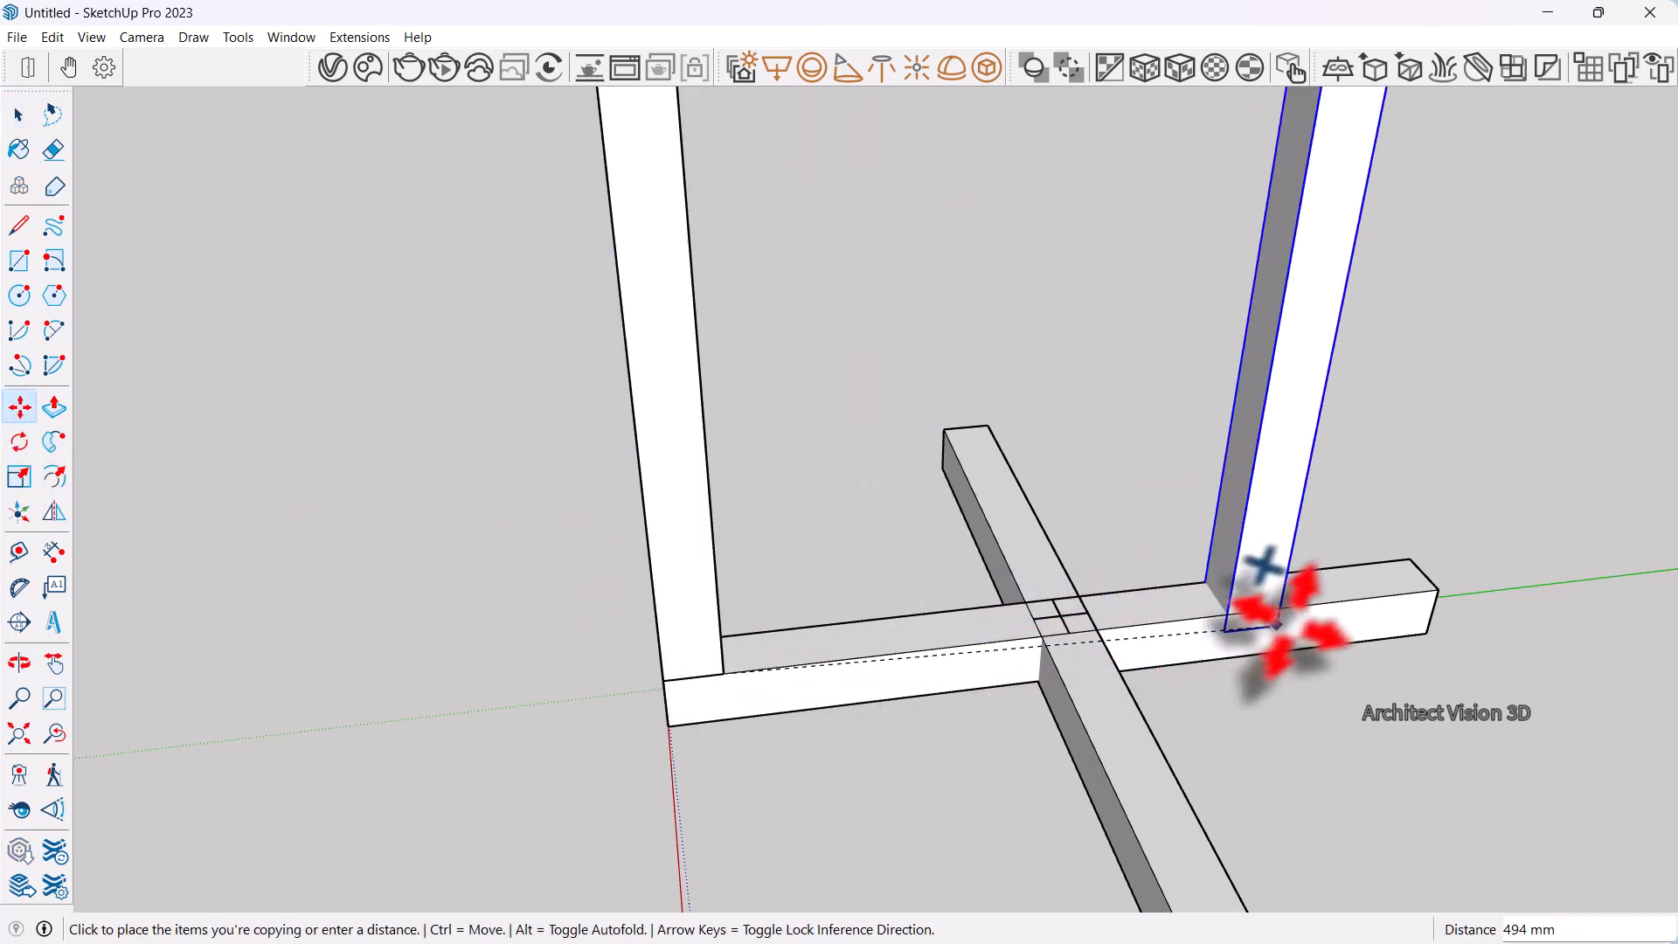
click(1438, 590)
Copy the second leg onto the near end of the crossing bar, aligning its lower corner with the bar's top corner
scroll(1359, 565, up, 4)
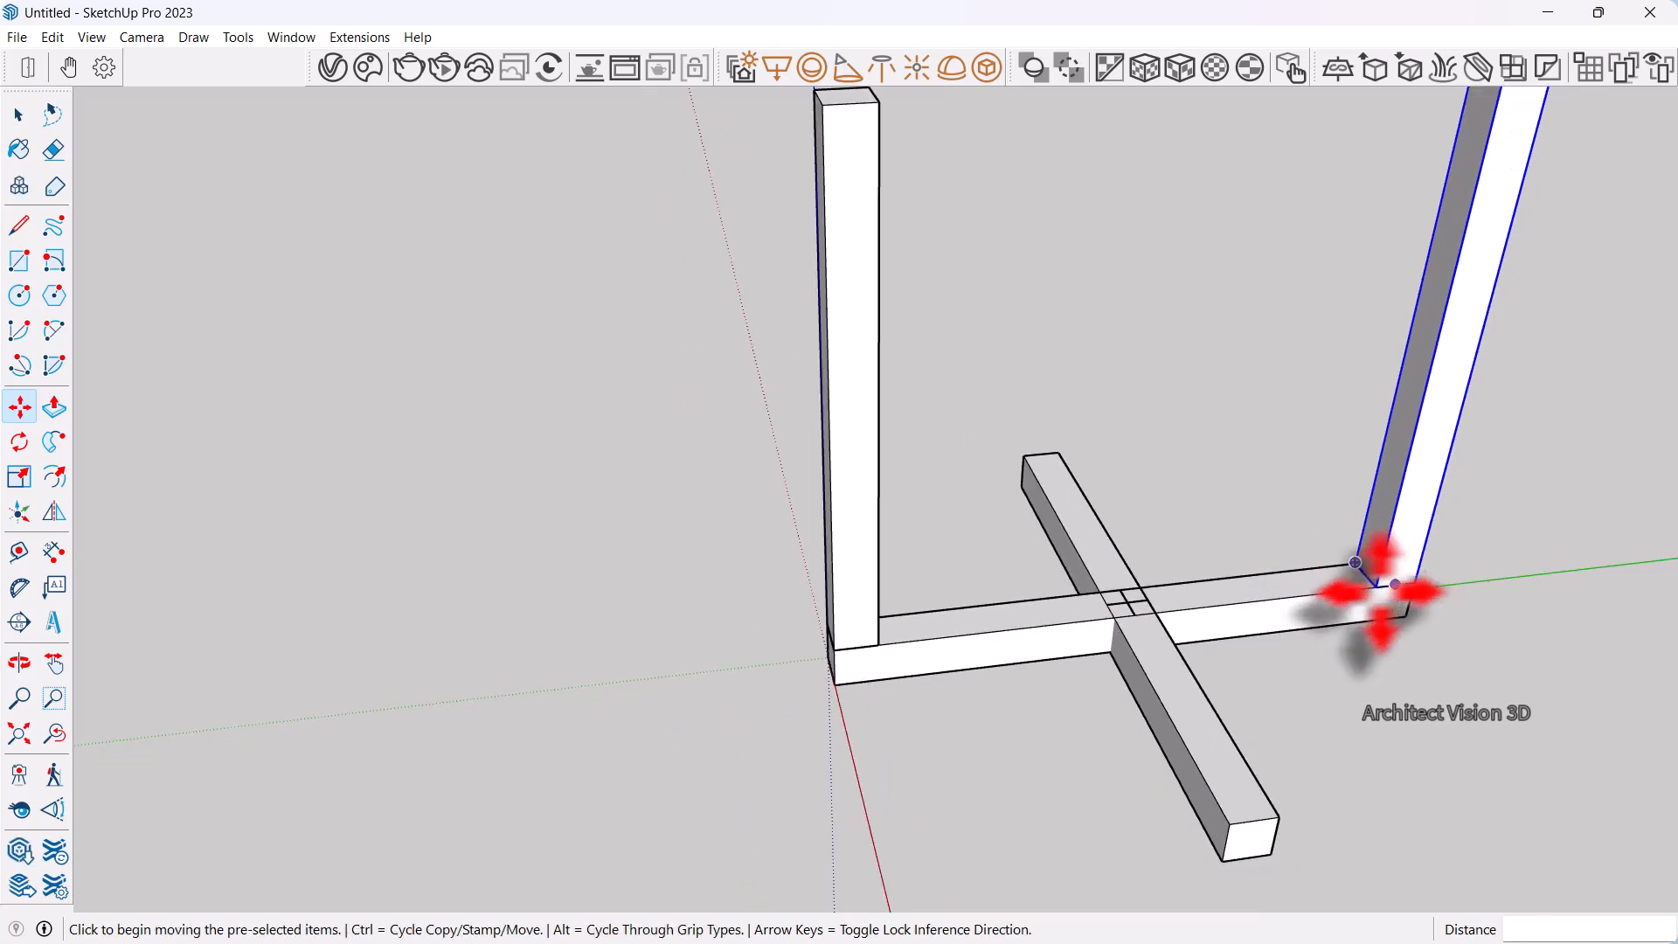
key(ctrl)
click(1347, 543)
scroll(1290, 688, down, 1)
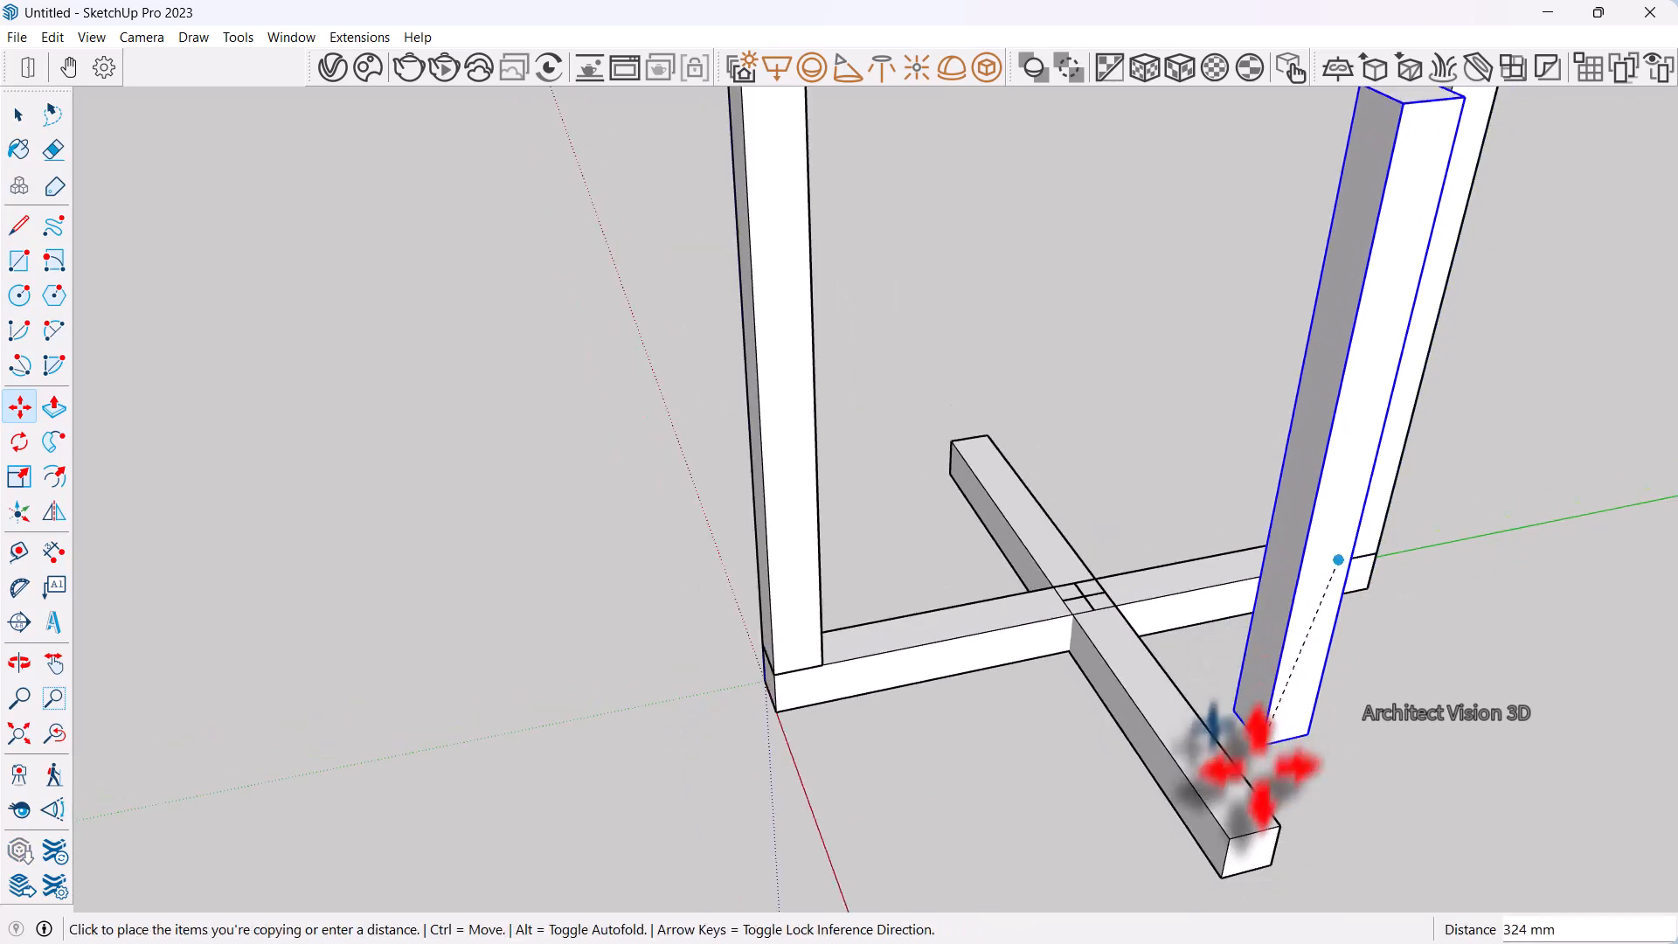
click(1228, 838)
Copy the third leg to the far end of the crossing bar and align its lower corner with the bar's end corner
click(1229, 838)
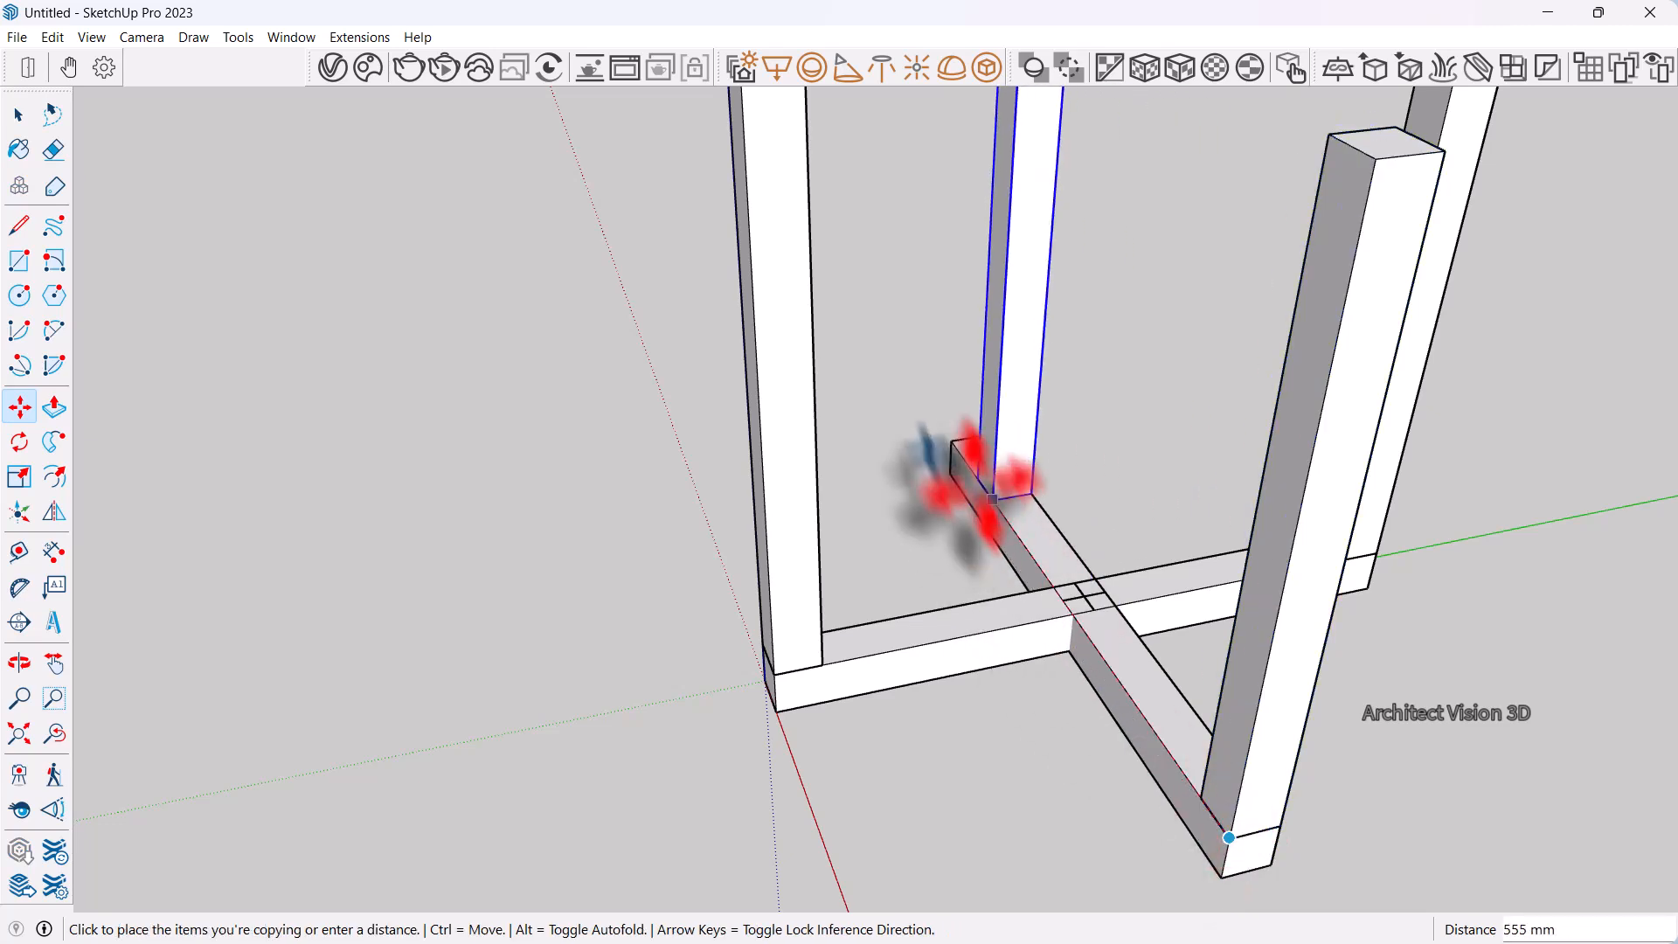
click(973, 473)
scroll(925, 405, up, 5)
middle_drag(966, 448, 1236, 516)
scroll(192, 721, up, 2)
click(573, 615)
click(517, 621)
scroll(693, 644, down, 1)
scroll(786, 643, down, 4)
key(space)
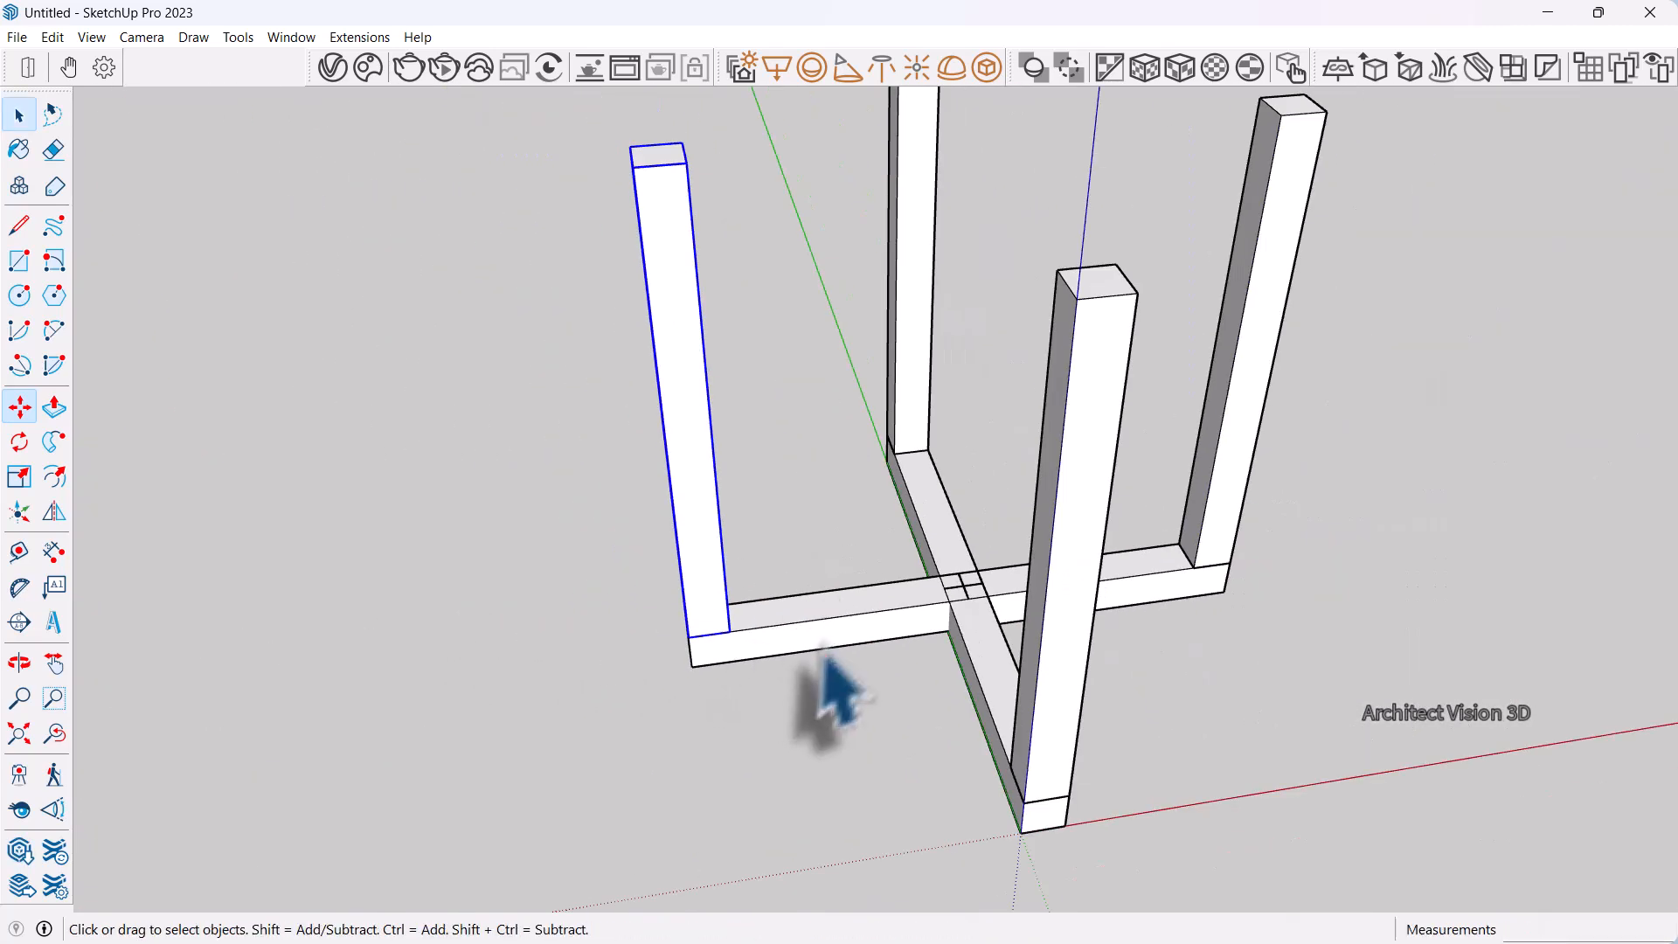
Draw a horizontal circle of about 351 mm radius from the centre of the crossing bars to a bar's outer top corner
scroll(831, 649, down, 3)
middle_drag(826, 650, 599, 629)
middle_drag(599, 629, 642, 624)
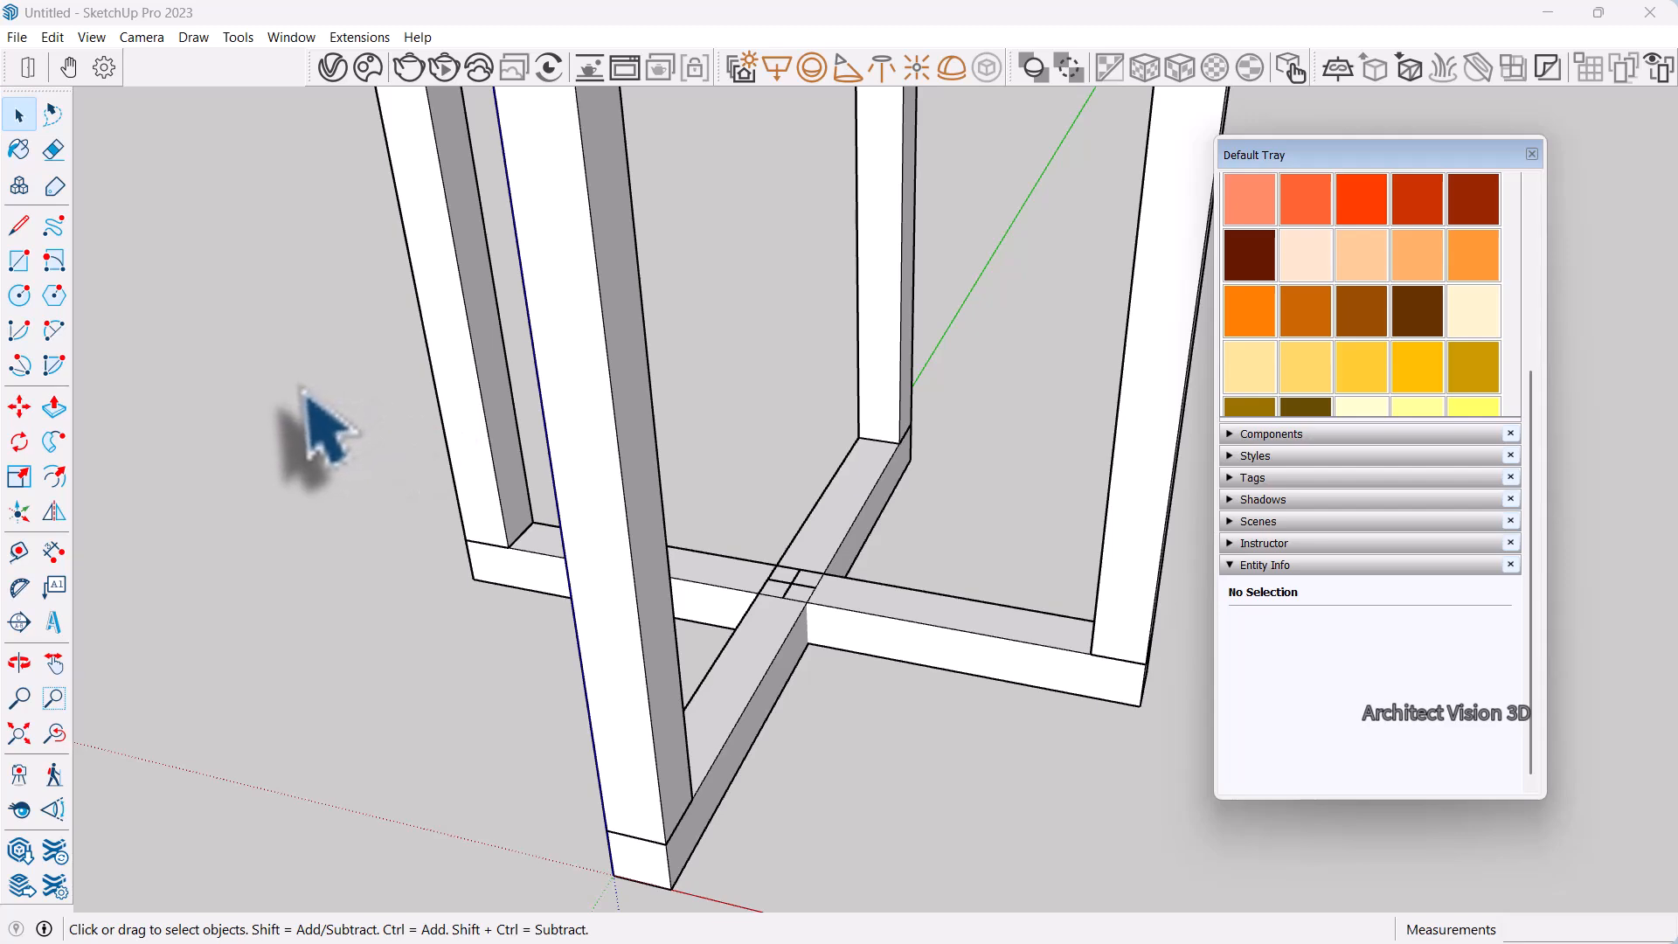
click(19, 296)
scroll(791, 489, up, 5)
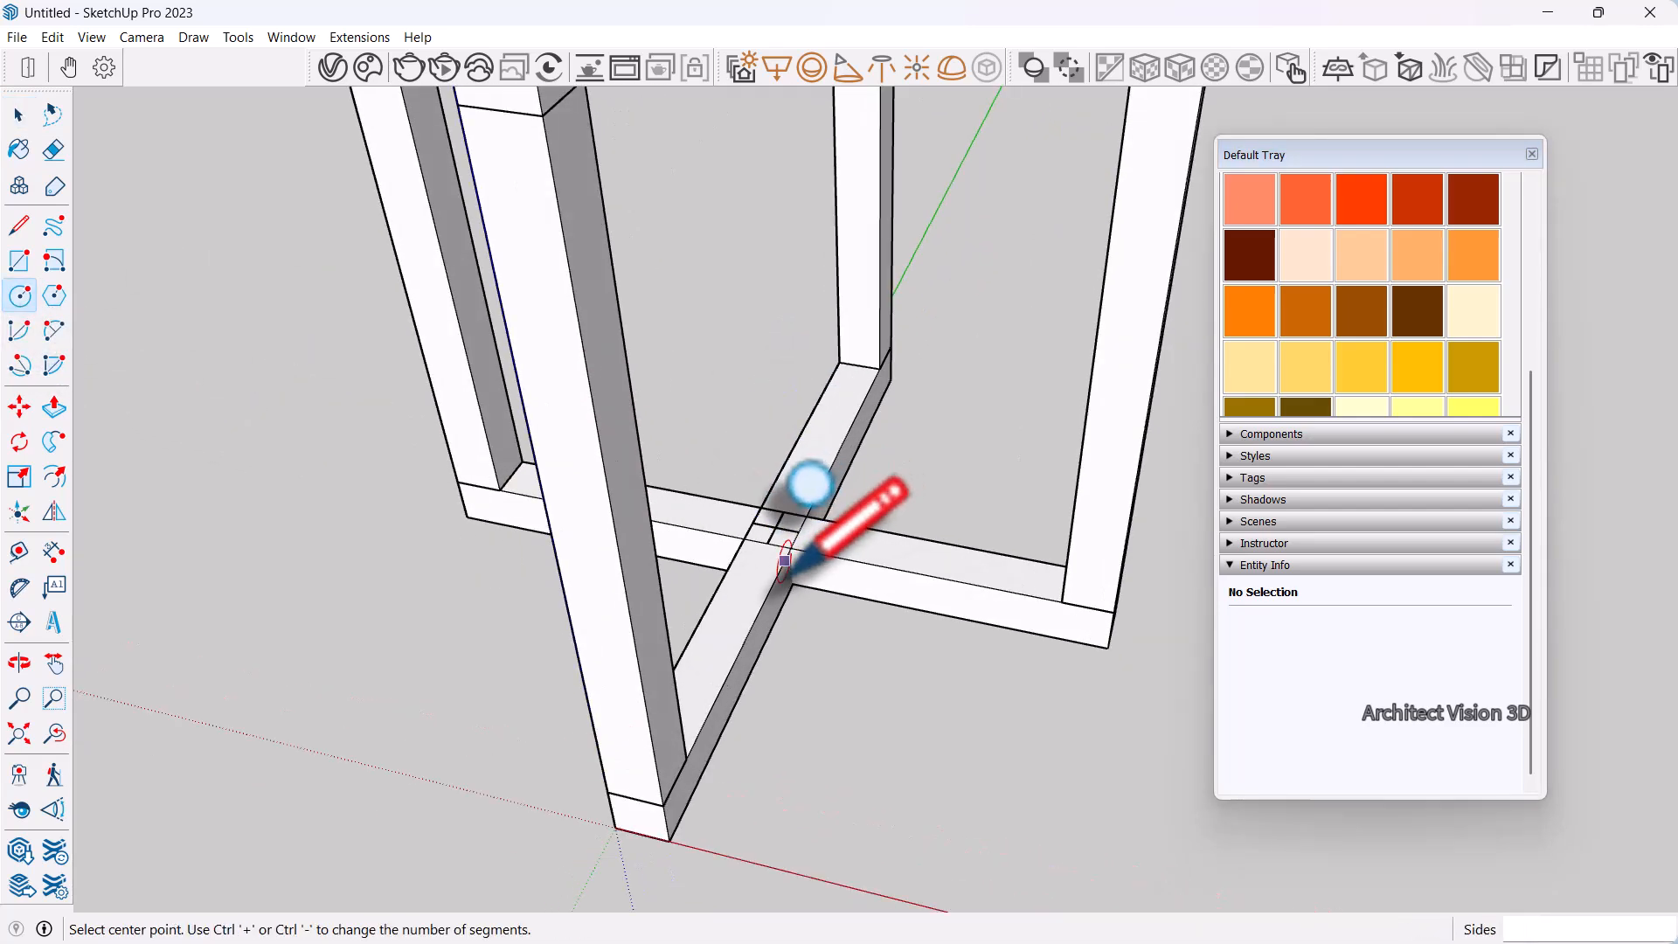
click(768, 504)
scroll(712, 457, down, 6)
scroll(907, 480, up, 4)
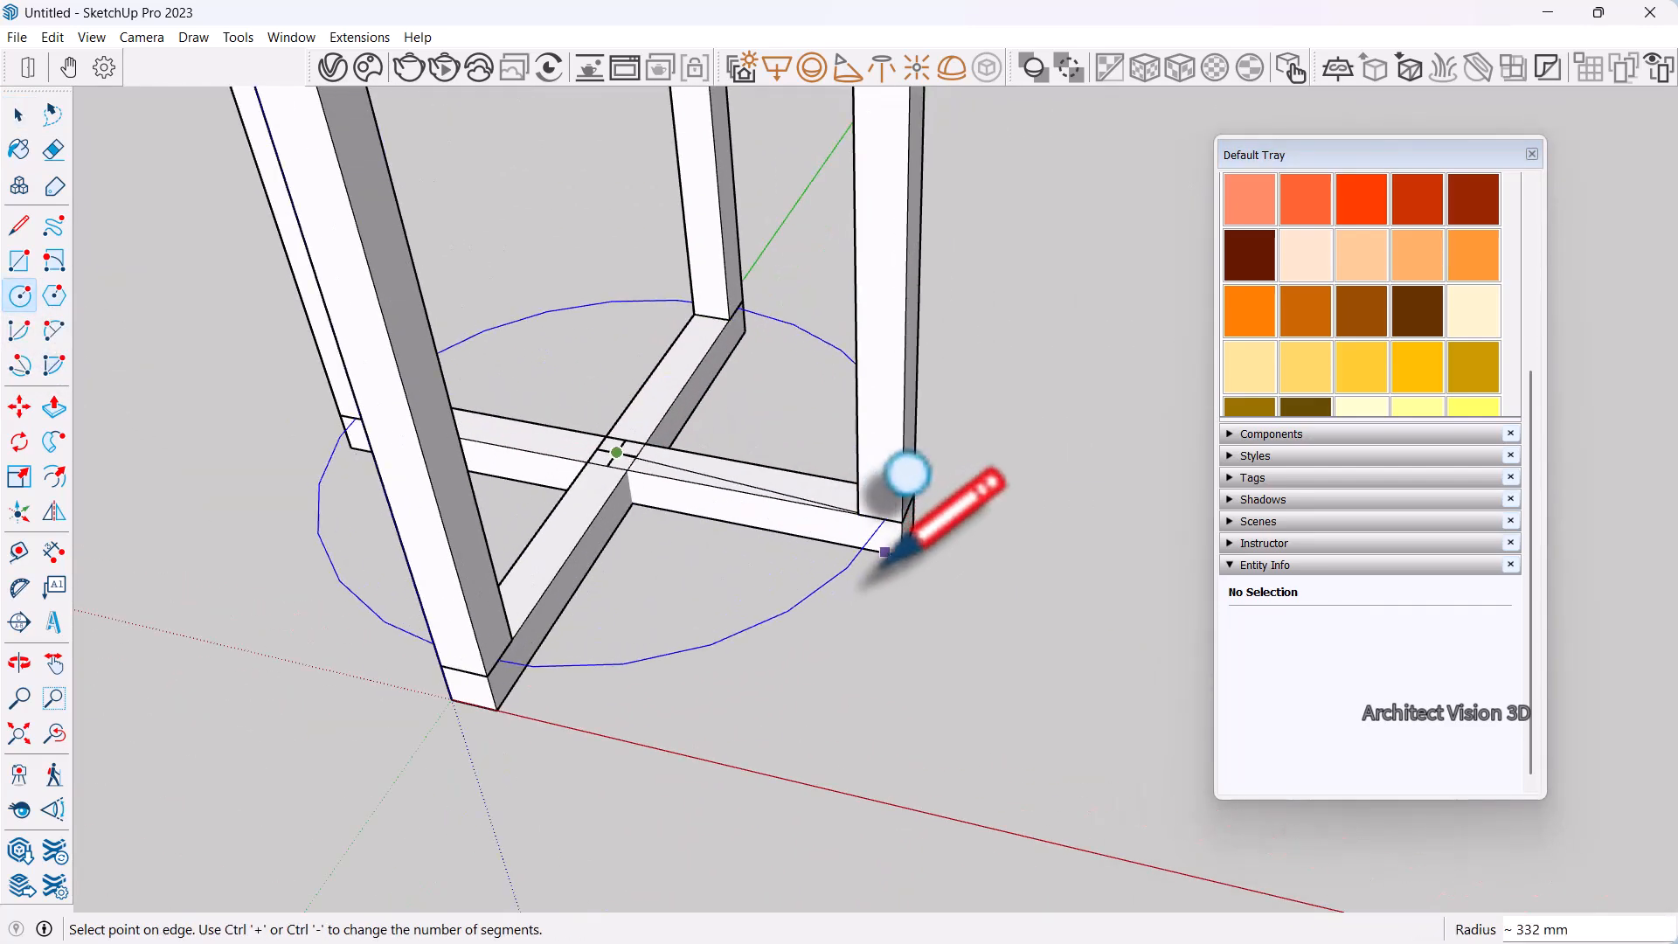
click(907, 514)
scroll(905, 526, down, 3)
key(space)
Set the circle's segments to 60 in its entity info
scroll(850, 584, up, 2)
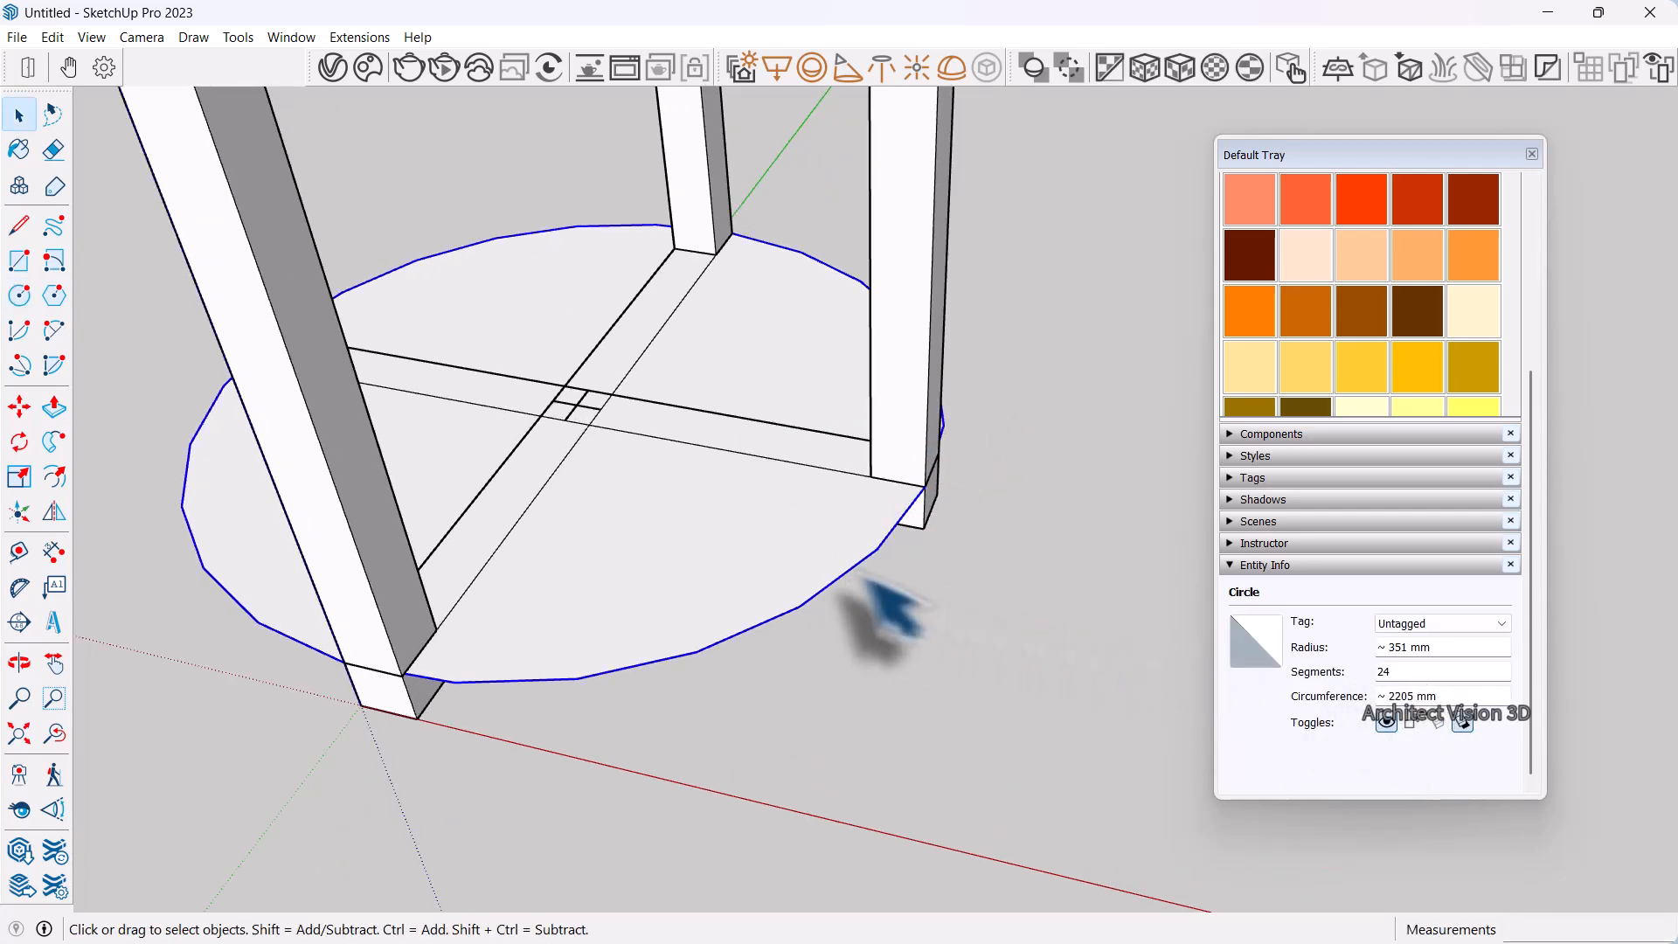
right_click(853, 576)
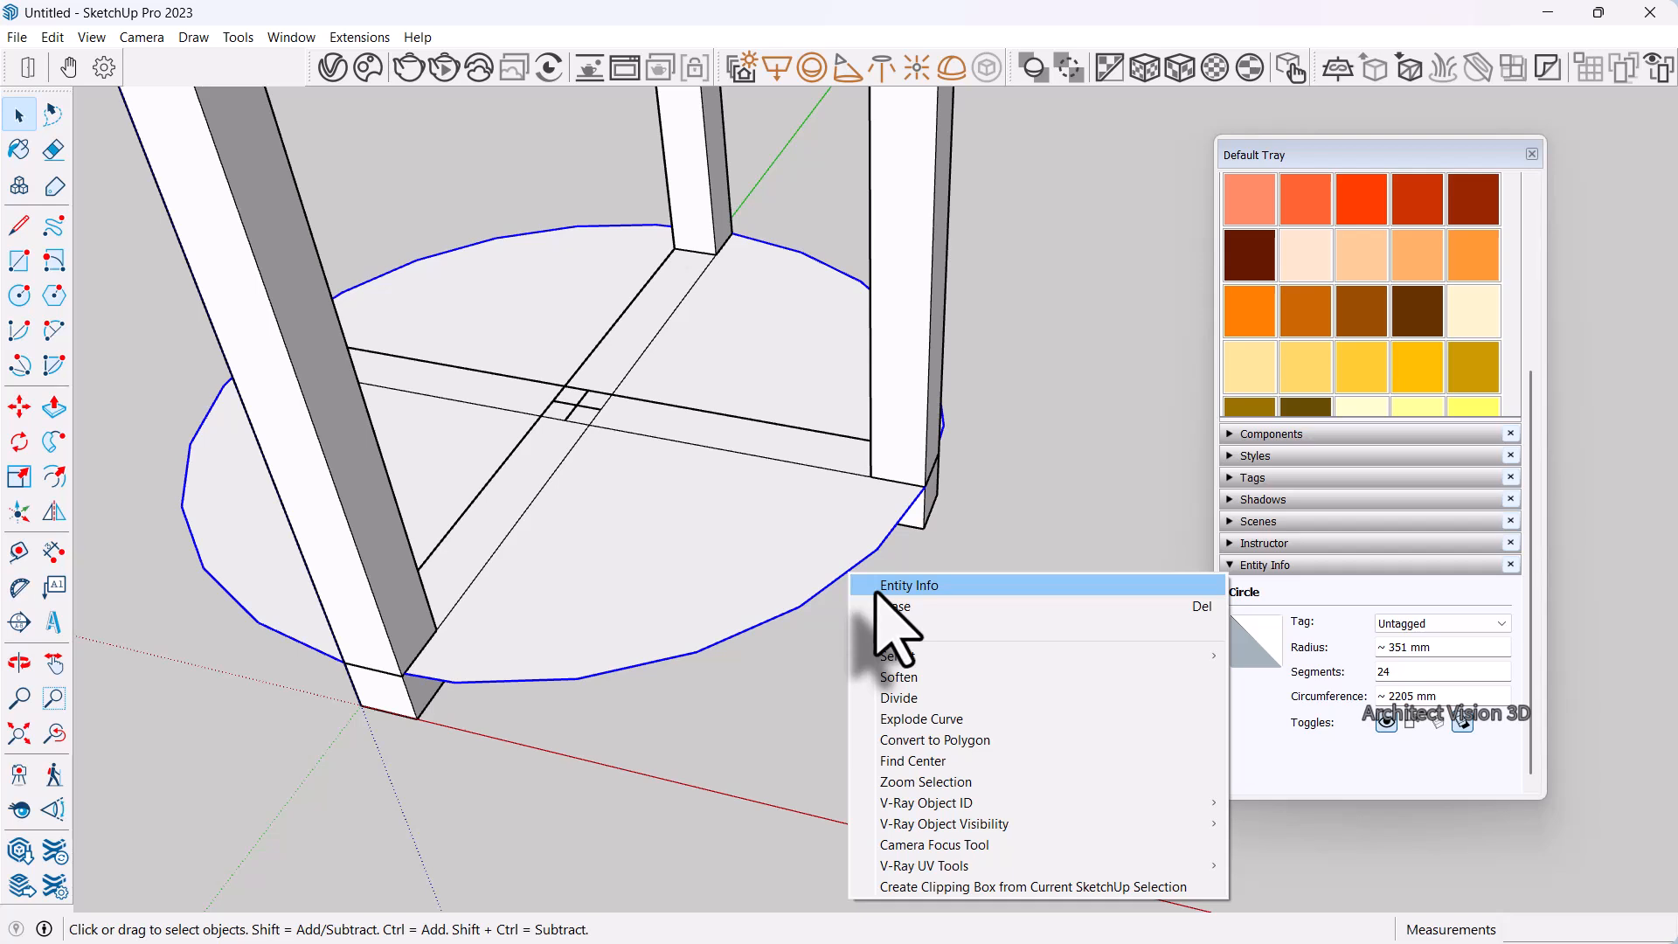
click(883, 585)
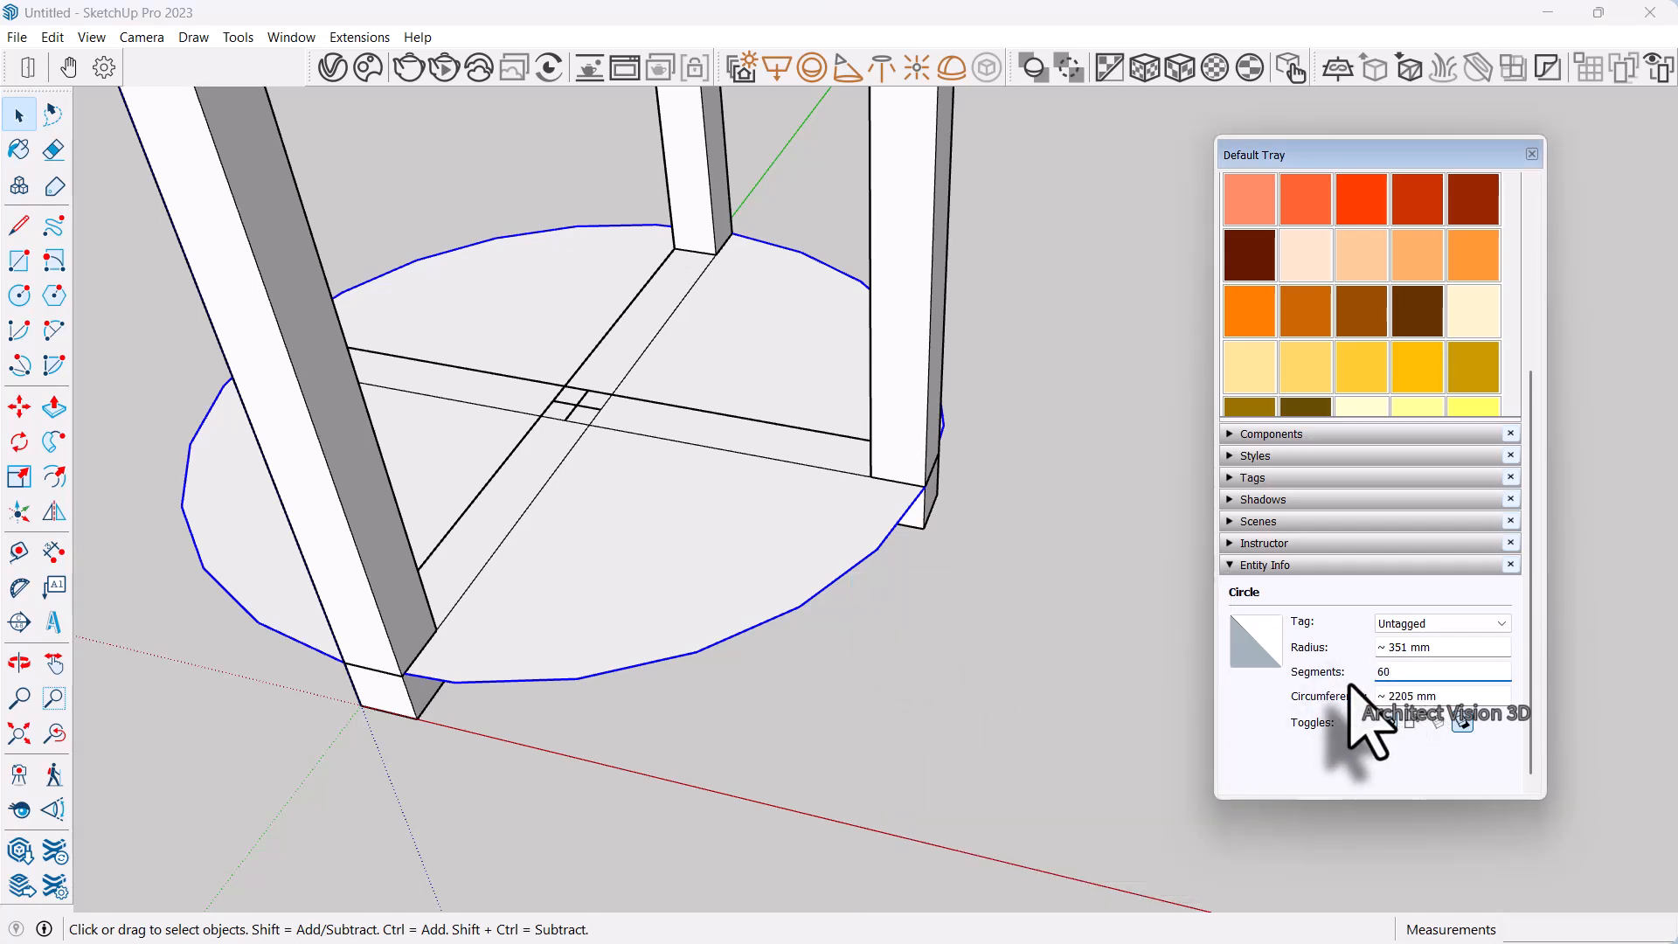
scroll(1136, 577, down, 3)
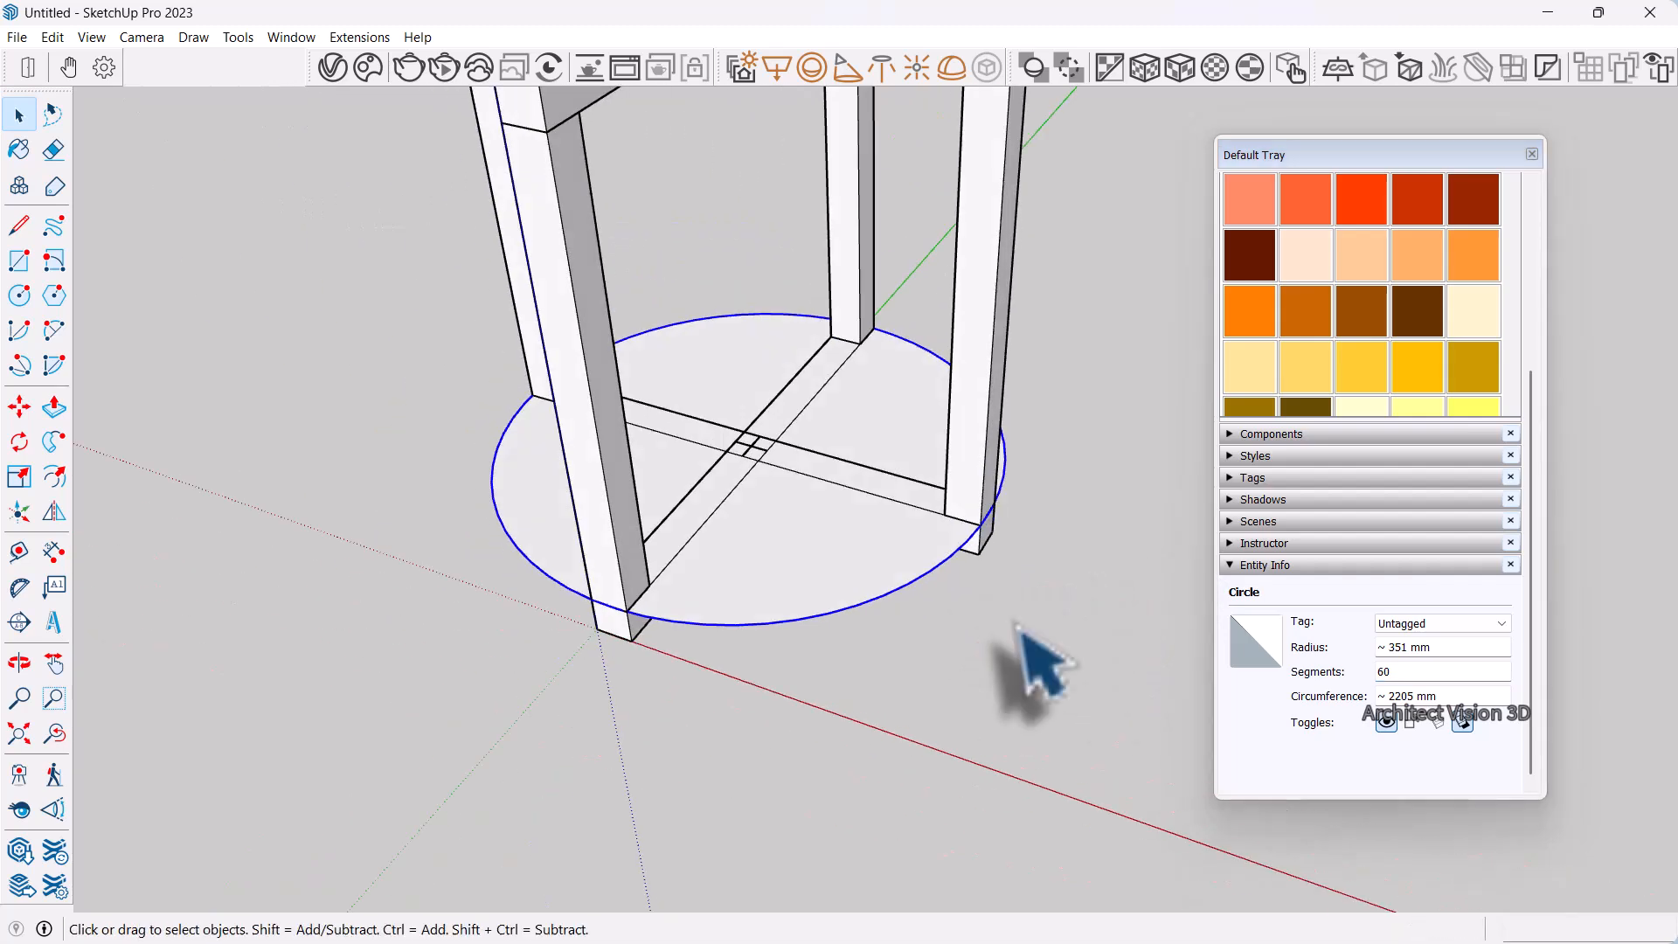
Select the circle's face and edge and move them down 50 mm to the underside of the crossing bars
scroll(988, 626, up, 1)
click(752, 577)
scroll(569, 479, up, 1)
scroll(734, 520, up, 3)
click(800, 530)
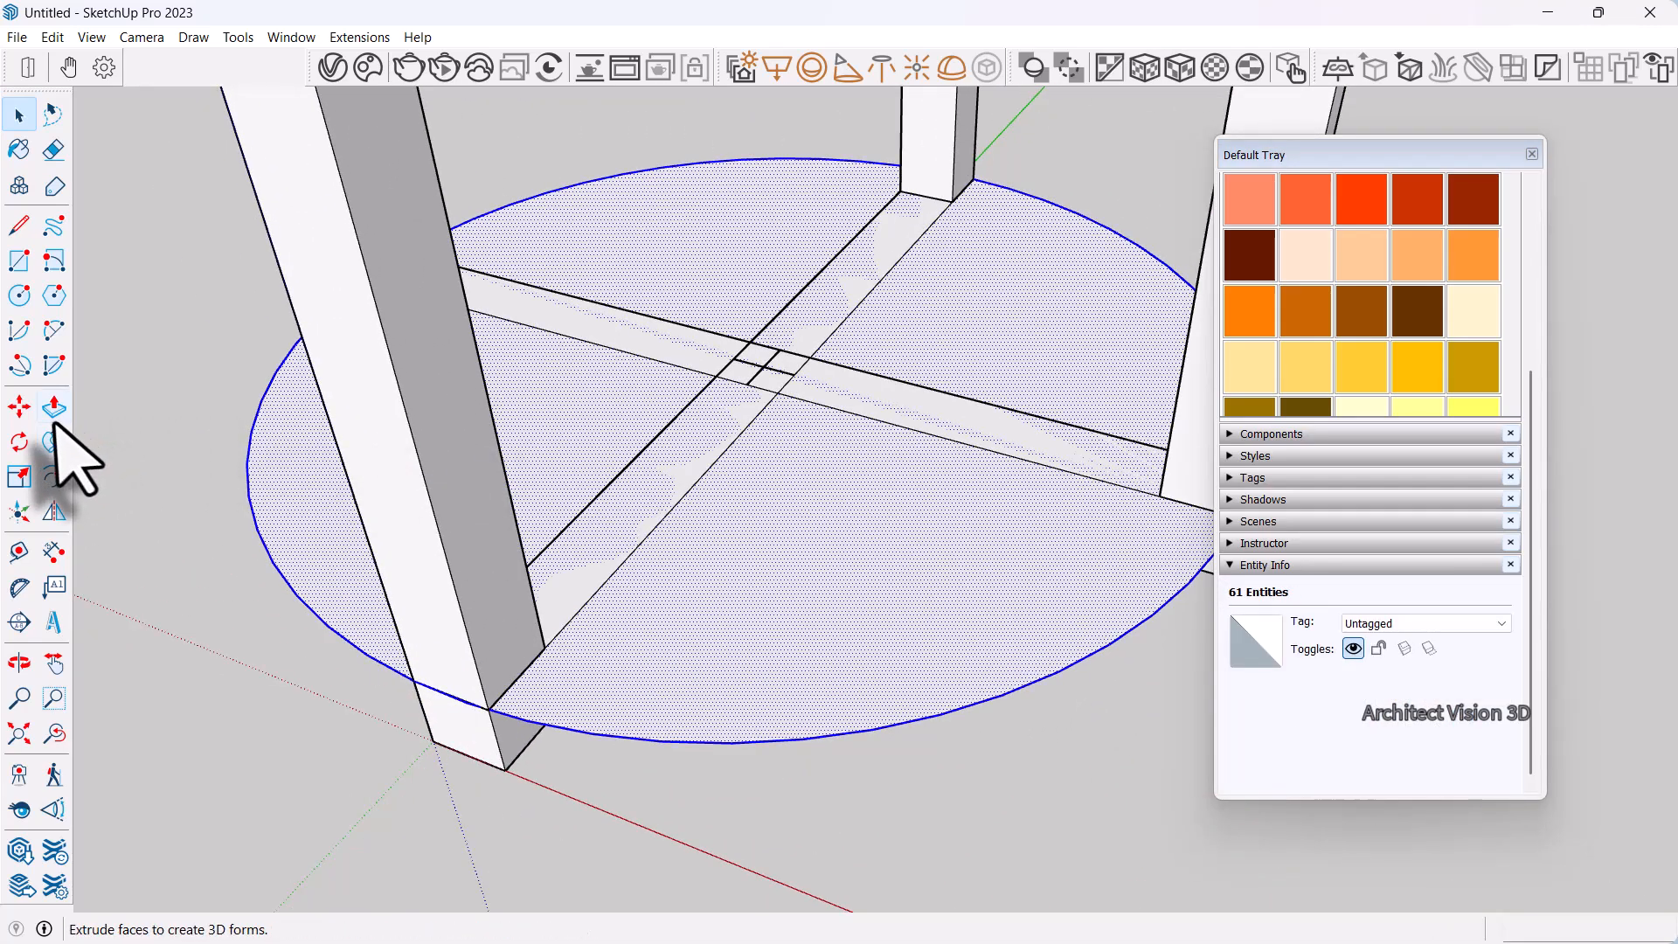
click(18, 409)
scroll(784, 392, up, 2)
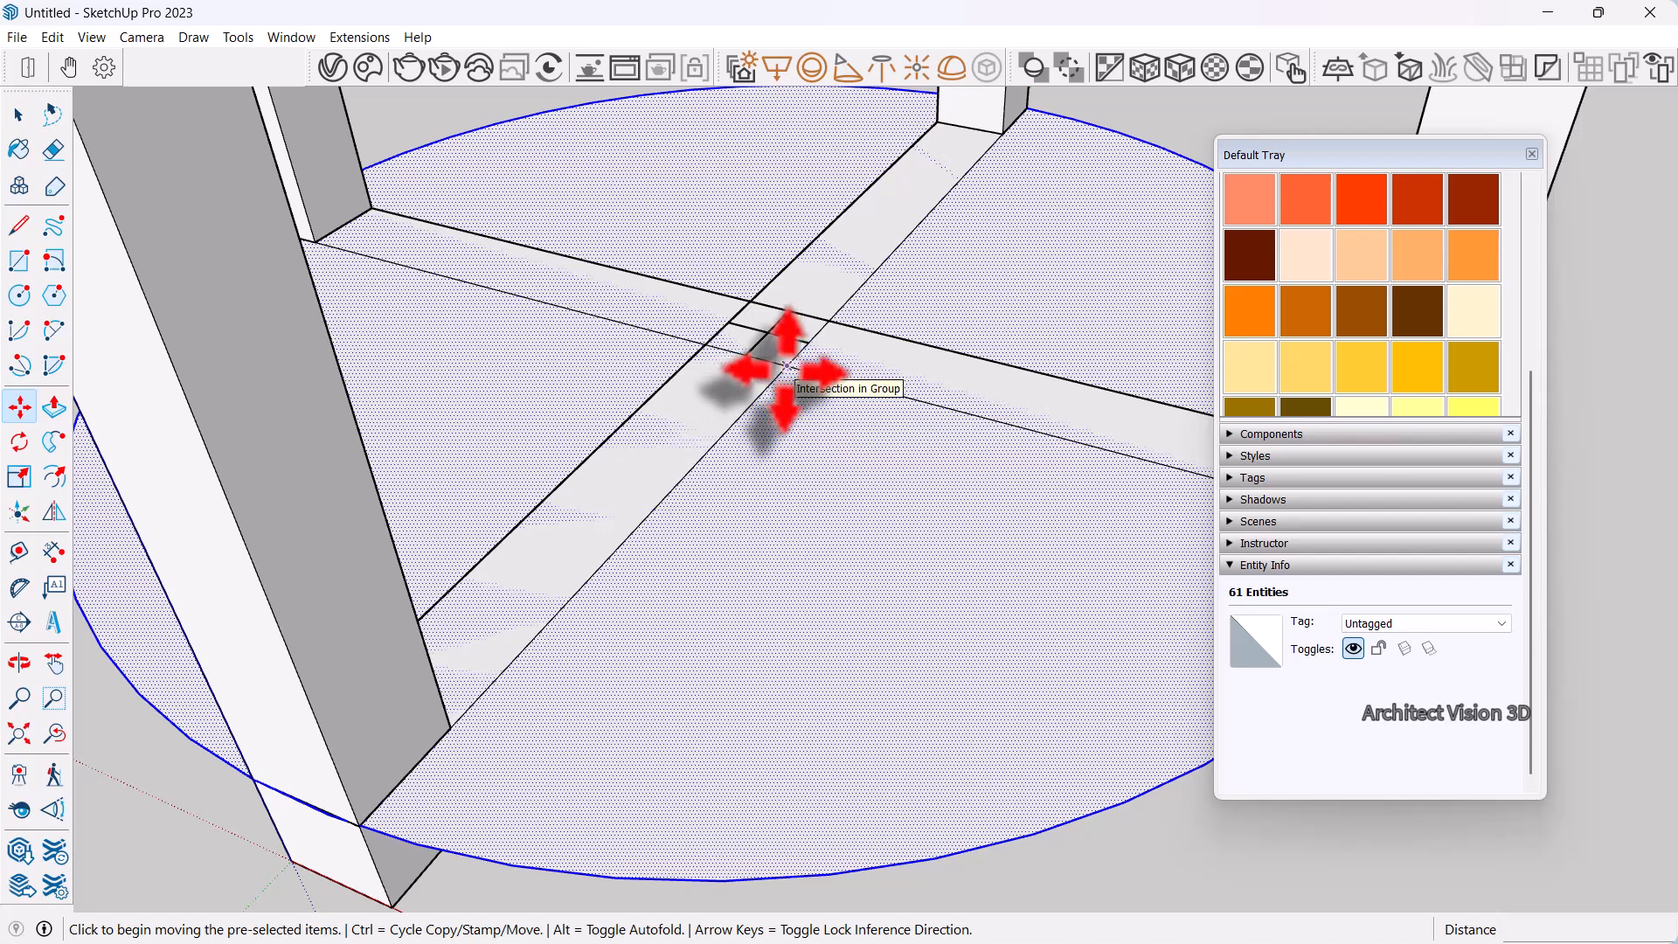
click(787, 365)
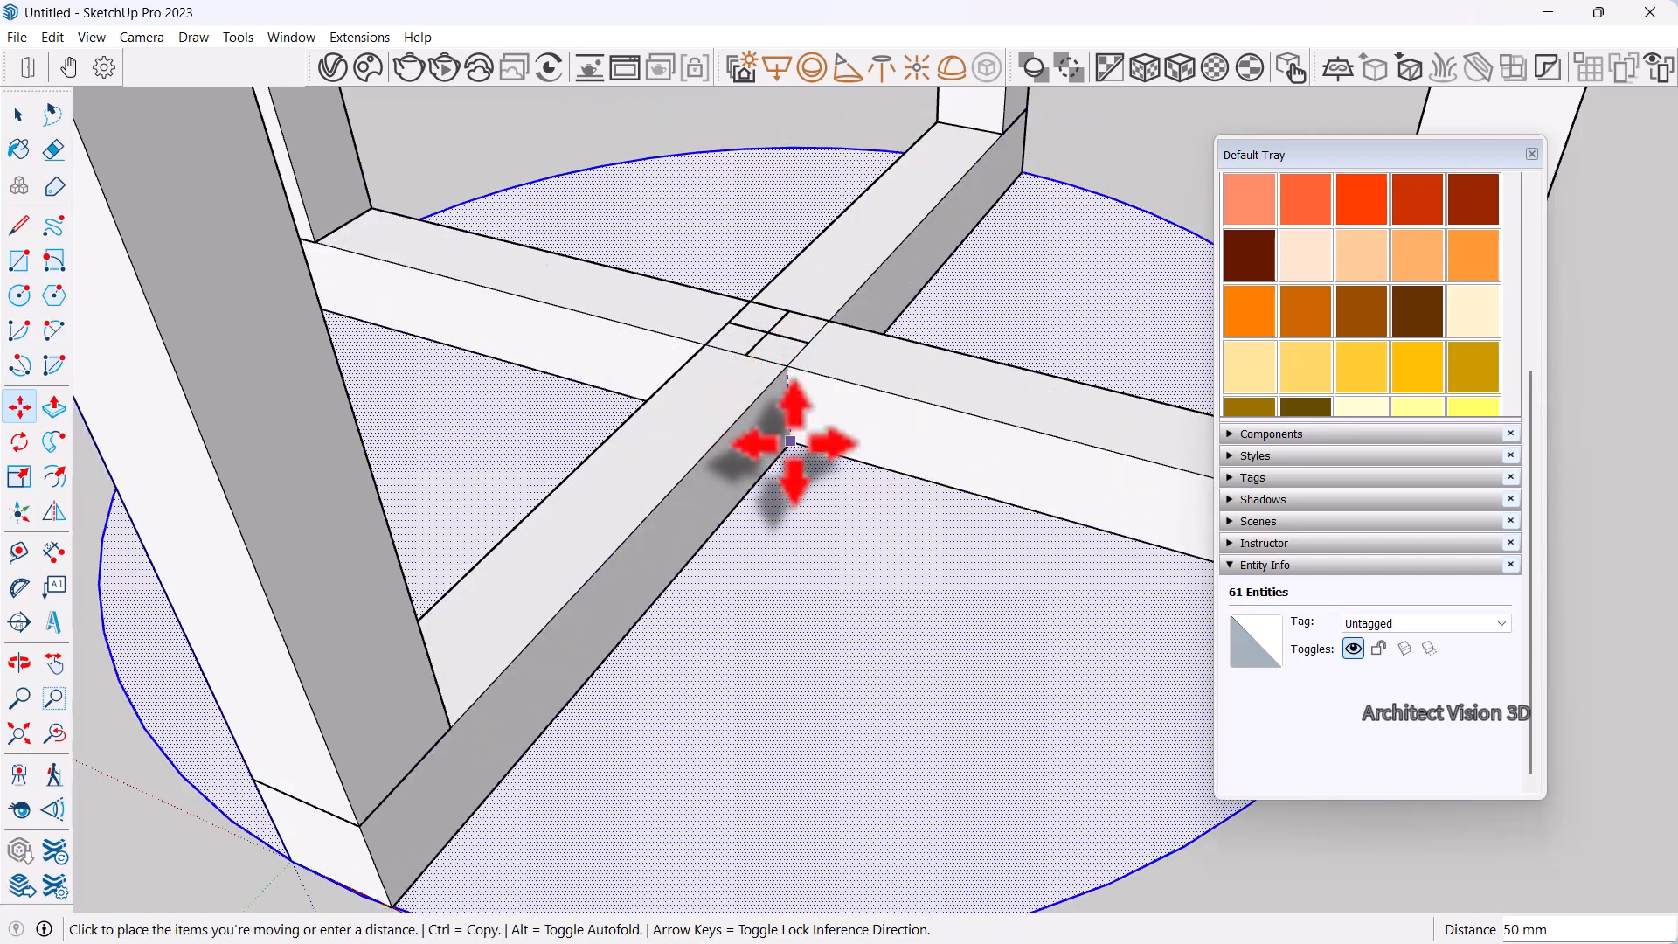
click(791, 442)
scroll(743, 437, down, 5)
middle_drag(830, 439, 783, 446)
scroll(783, 446, up, 2)
key(space)
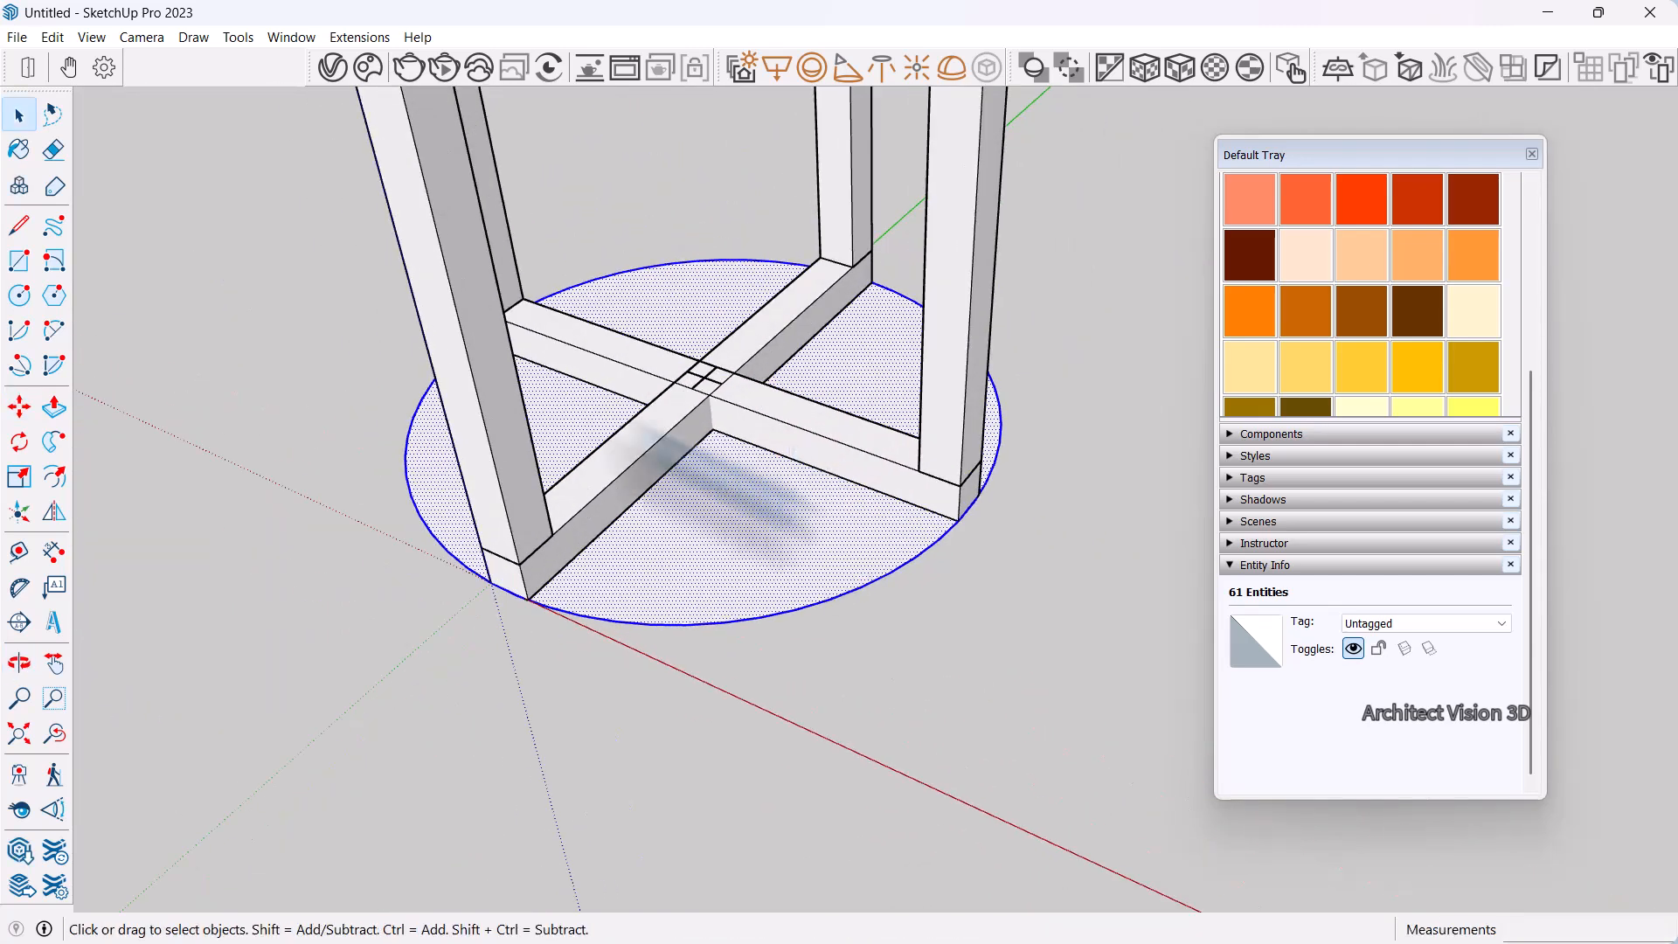
Draw two lines on the circle along the lower edges of the crossing bars, from one bar's end corner through the inner corner to the other
click(18, 225)
scroll(786, 332, up, 2)
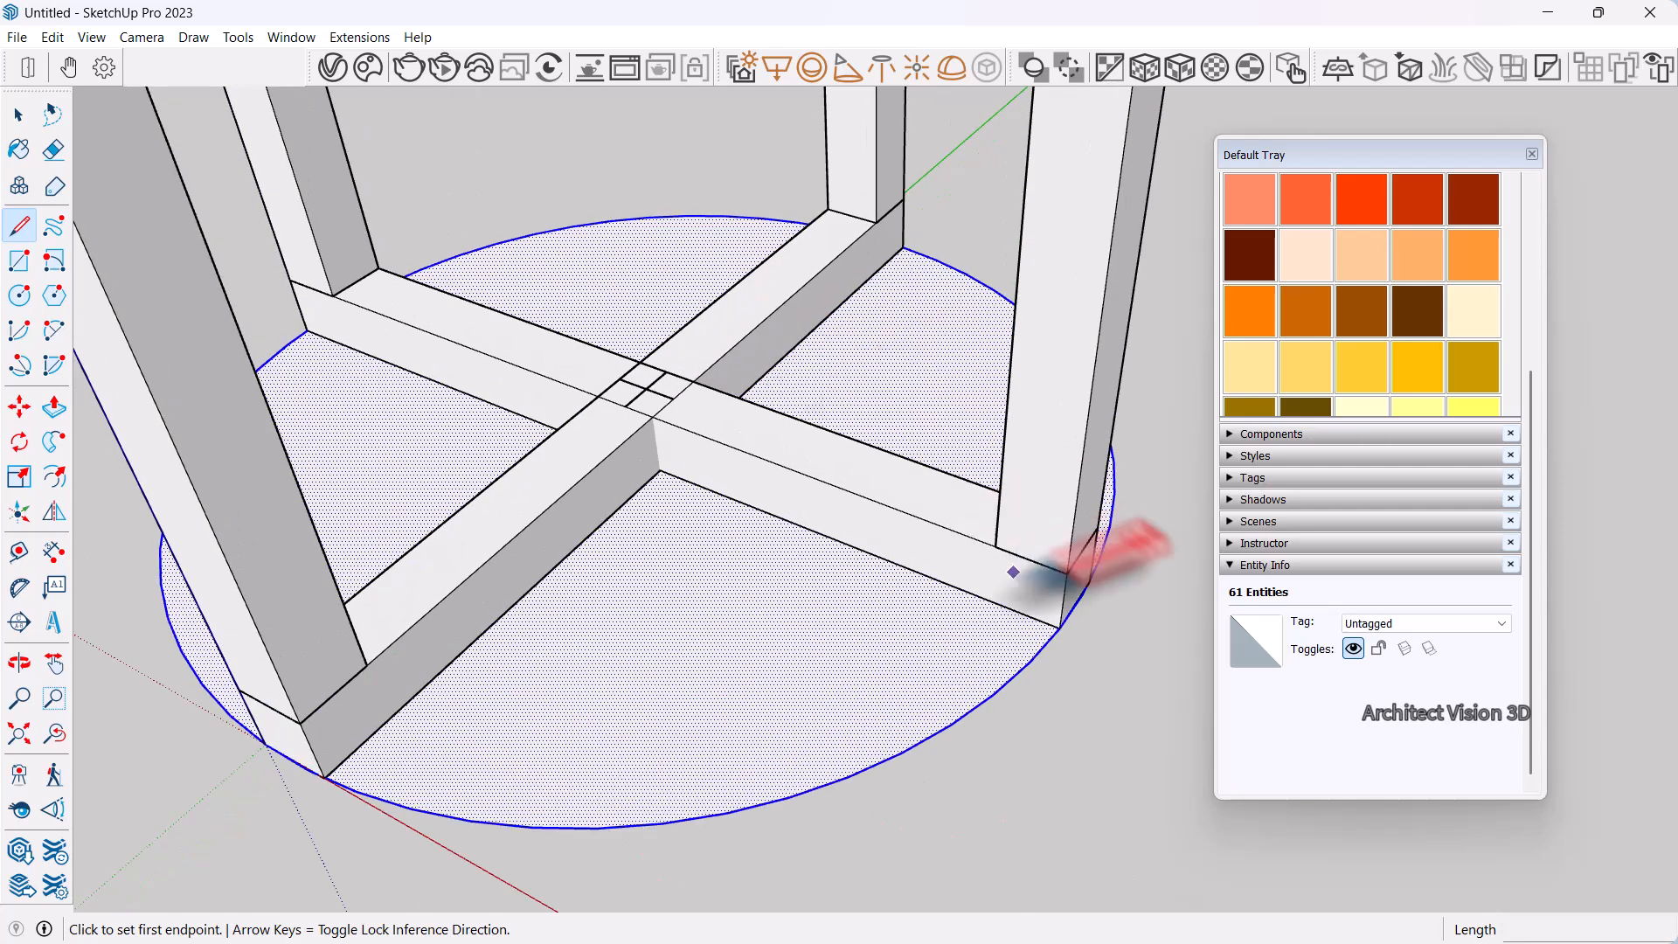
click(1058, 627)
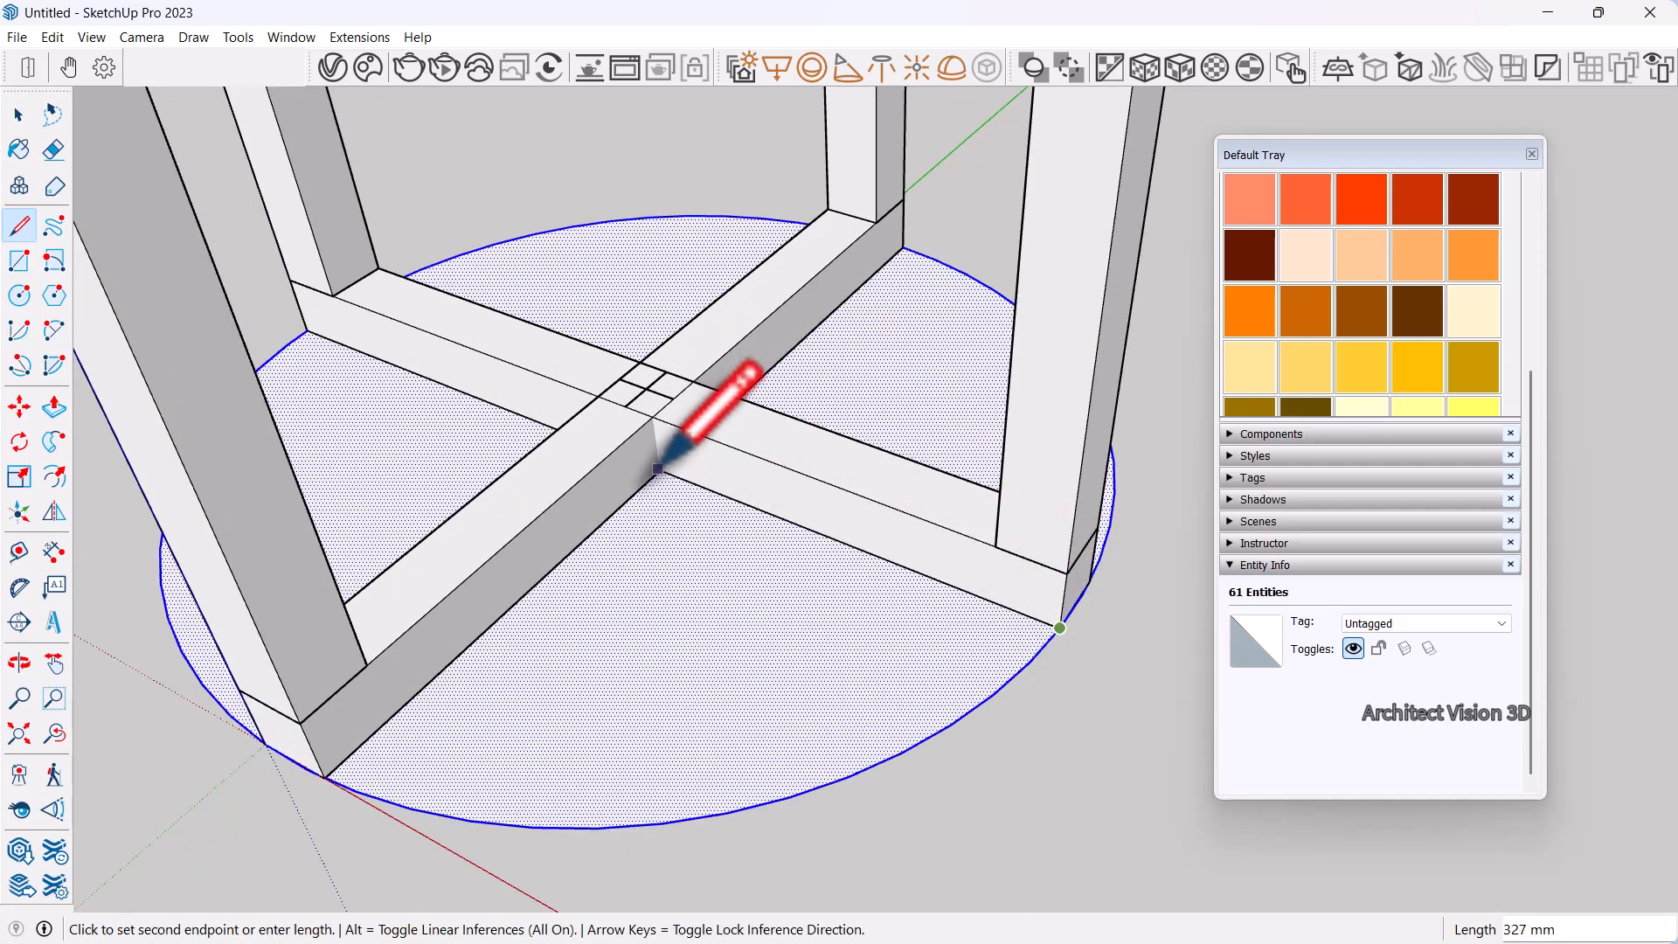
scroll(658, 469, up, 3)
scroll(690, 463, down, 3)
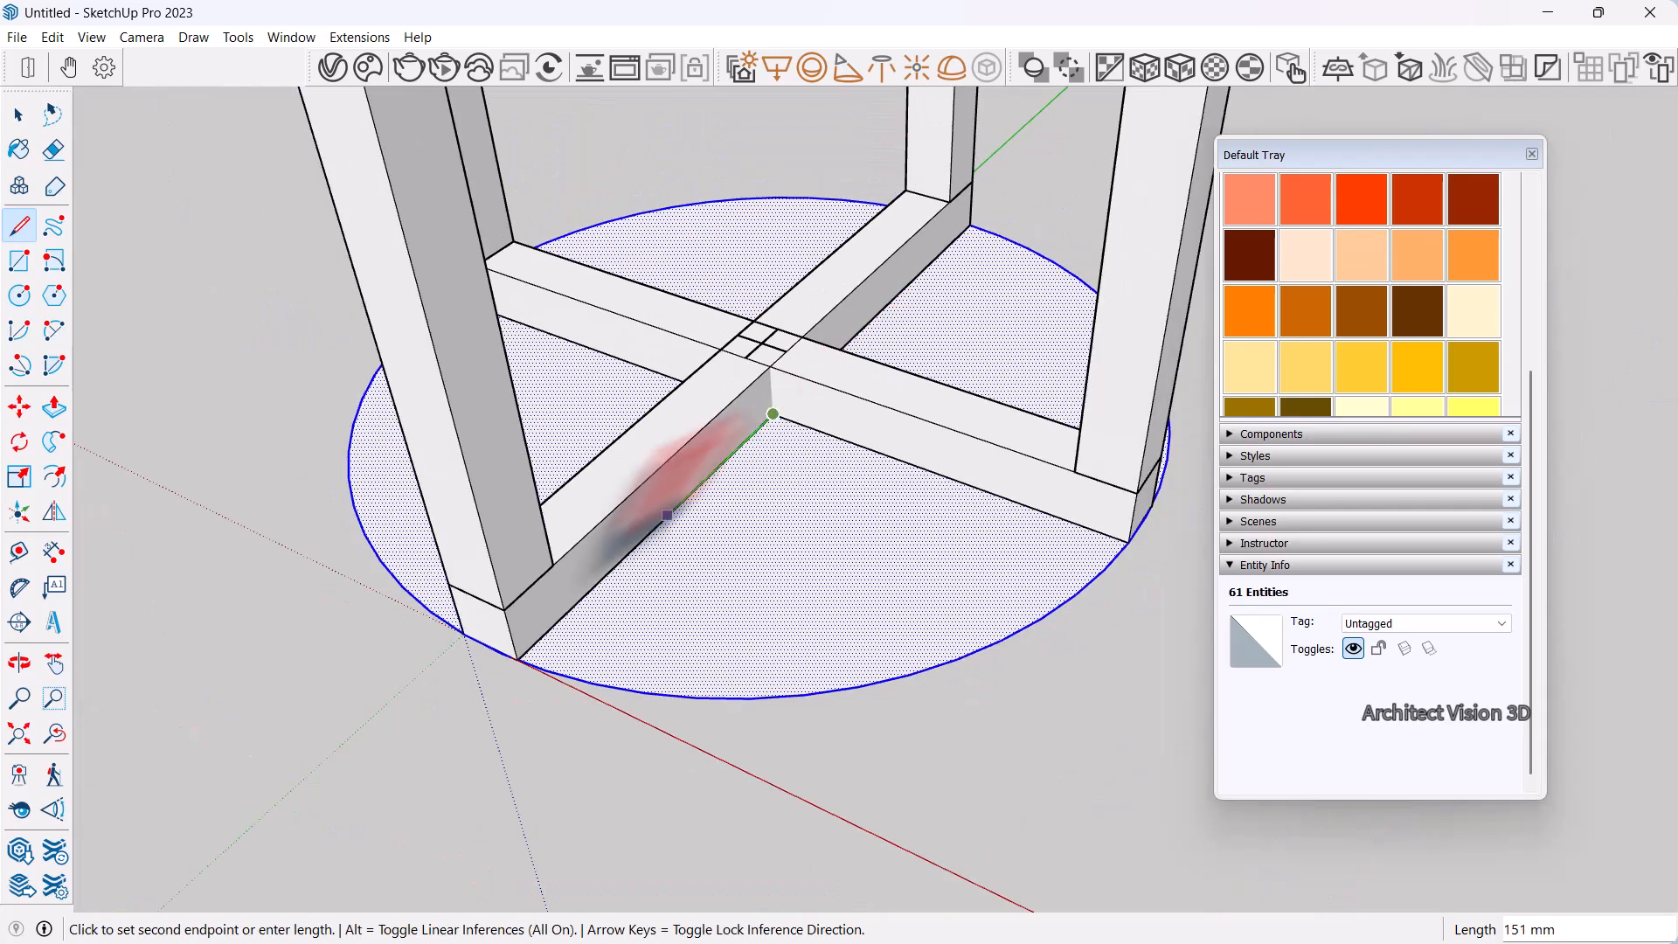
scroll(542, 612, up, 2)
scroll(560, 629, down, 2)
key(space)
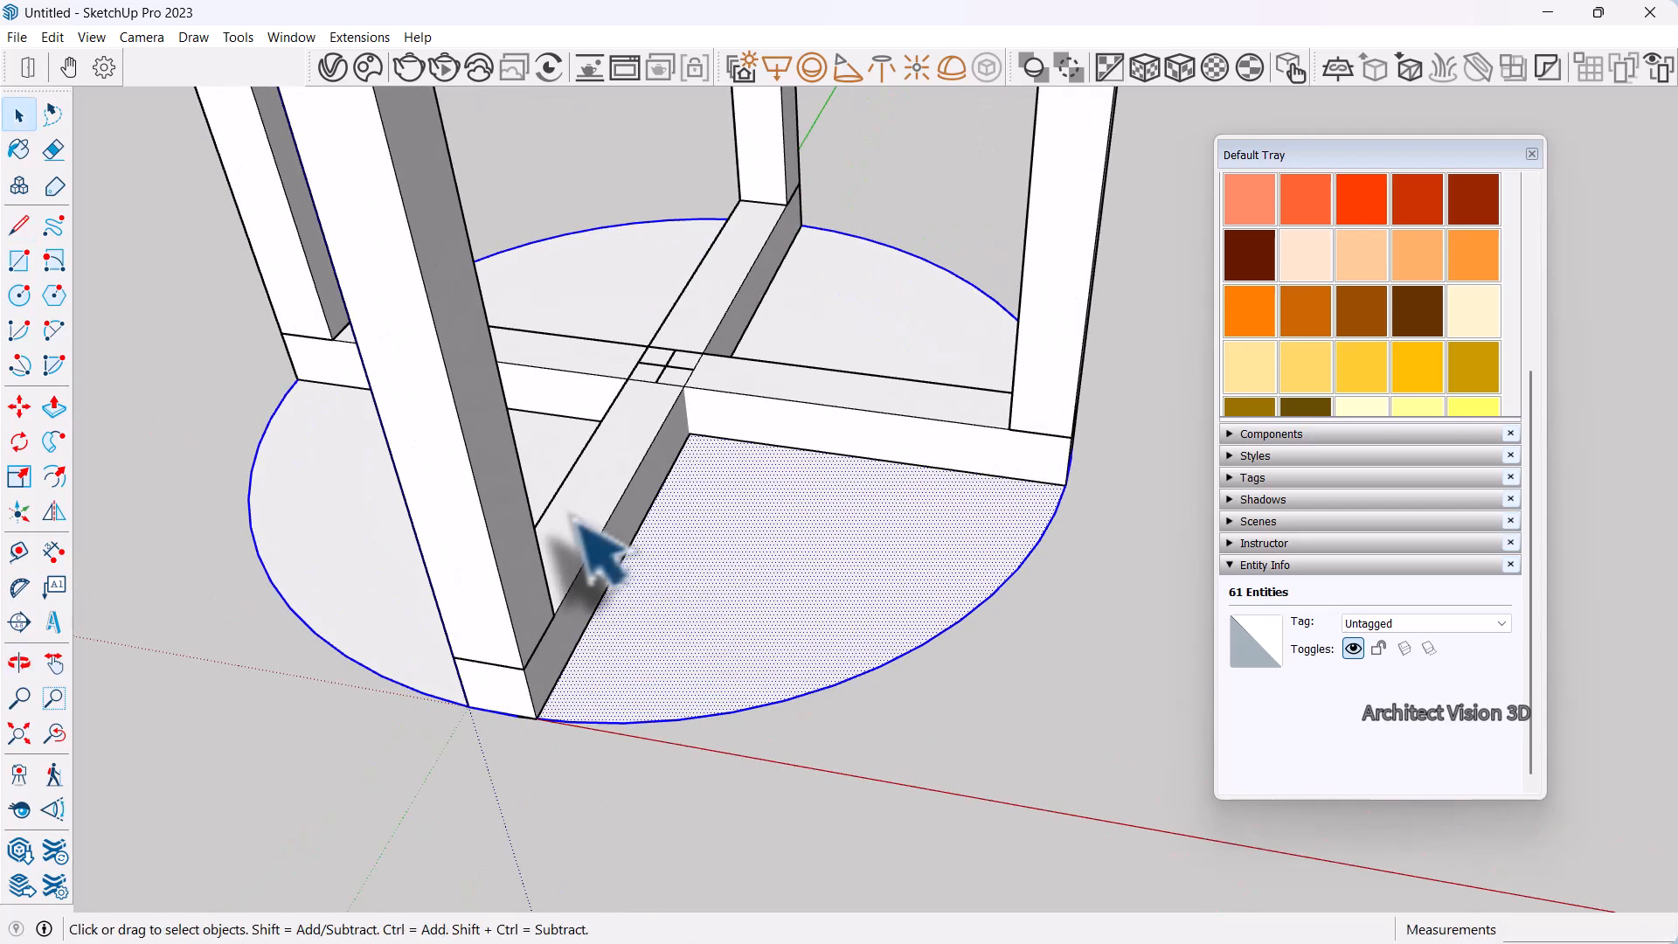
Copy the quarter-circle face between the bars to a free spot beside the frame and clear the selection
scroll(684, 523, up, 3)
click(684, 523)
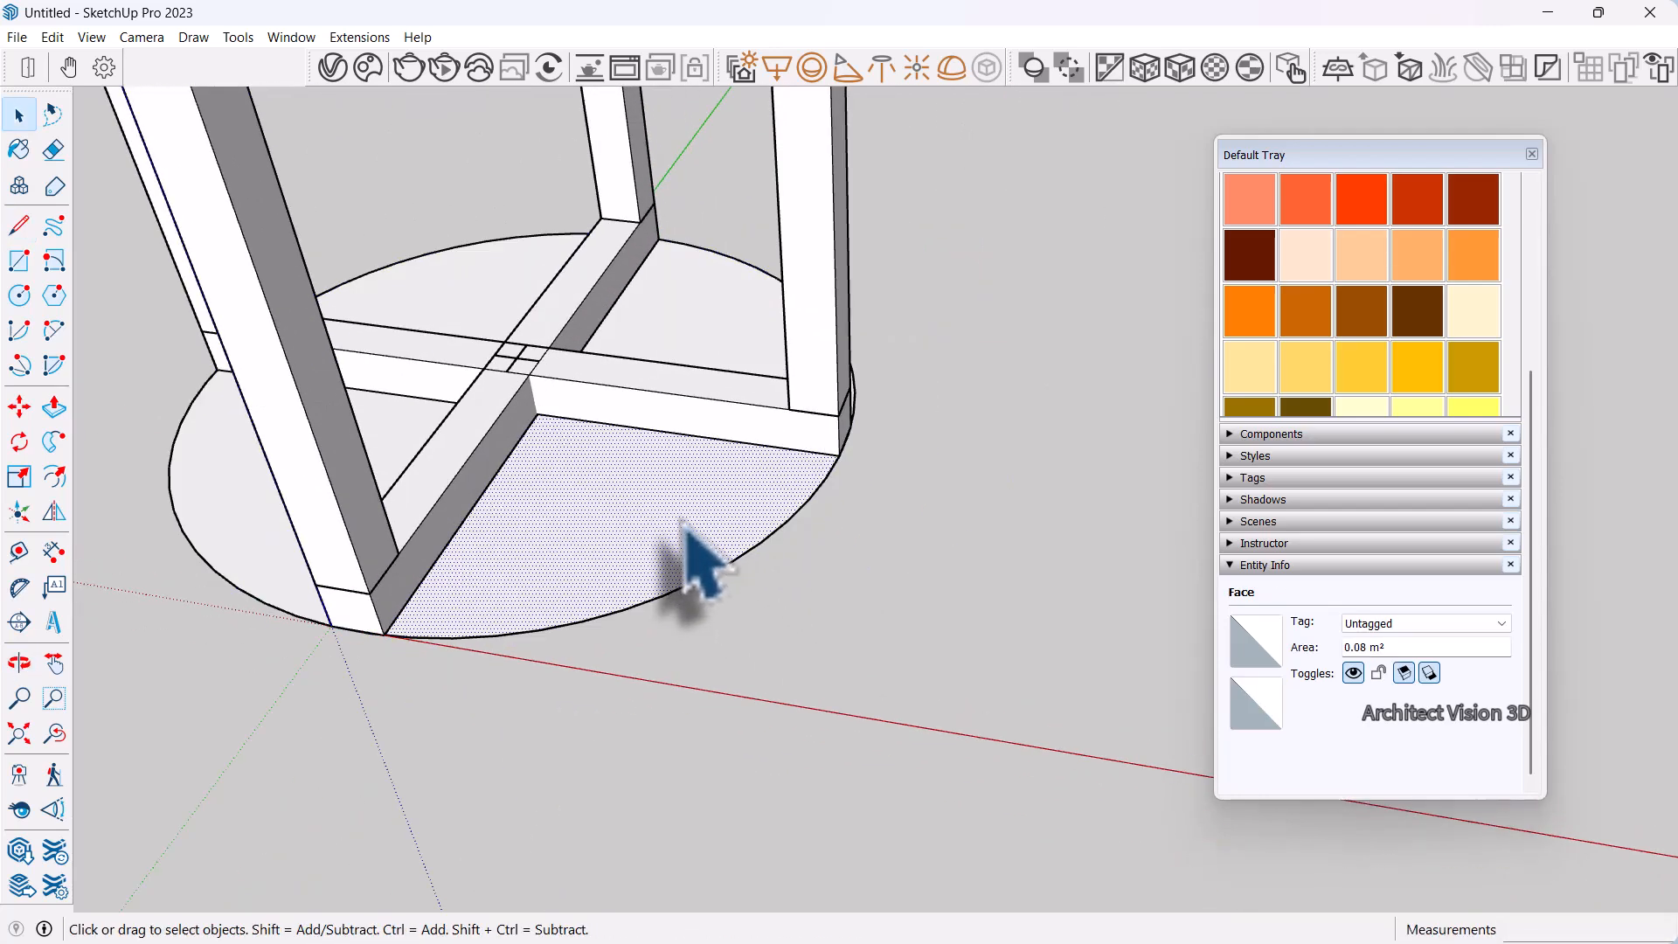
click(20, 408)
scroll(559, 464, down, 2)
key(ctrl)
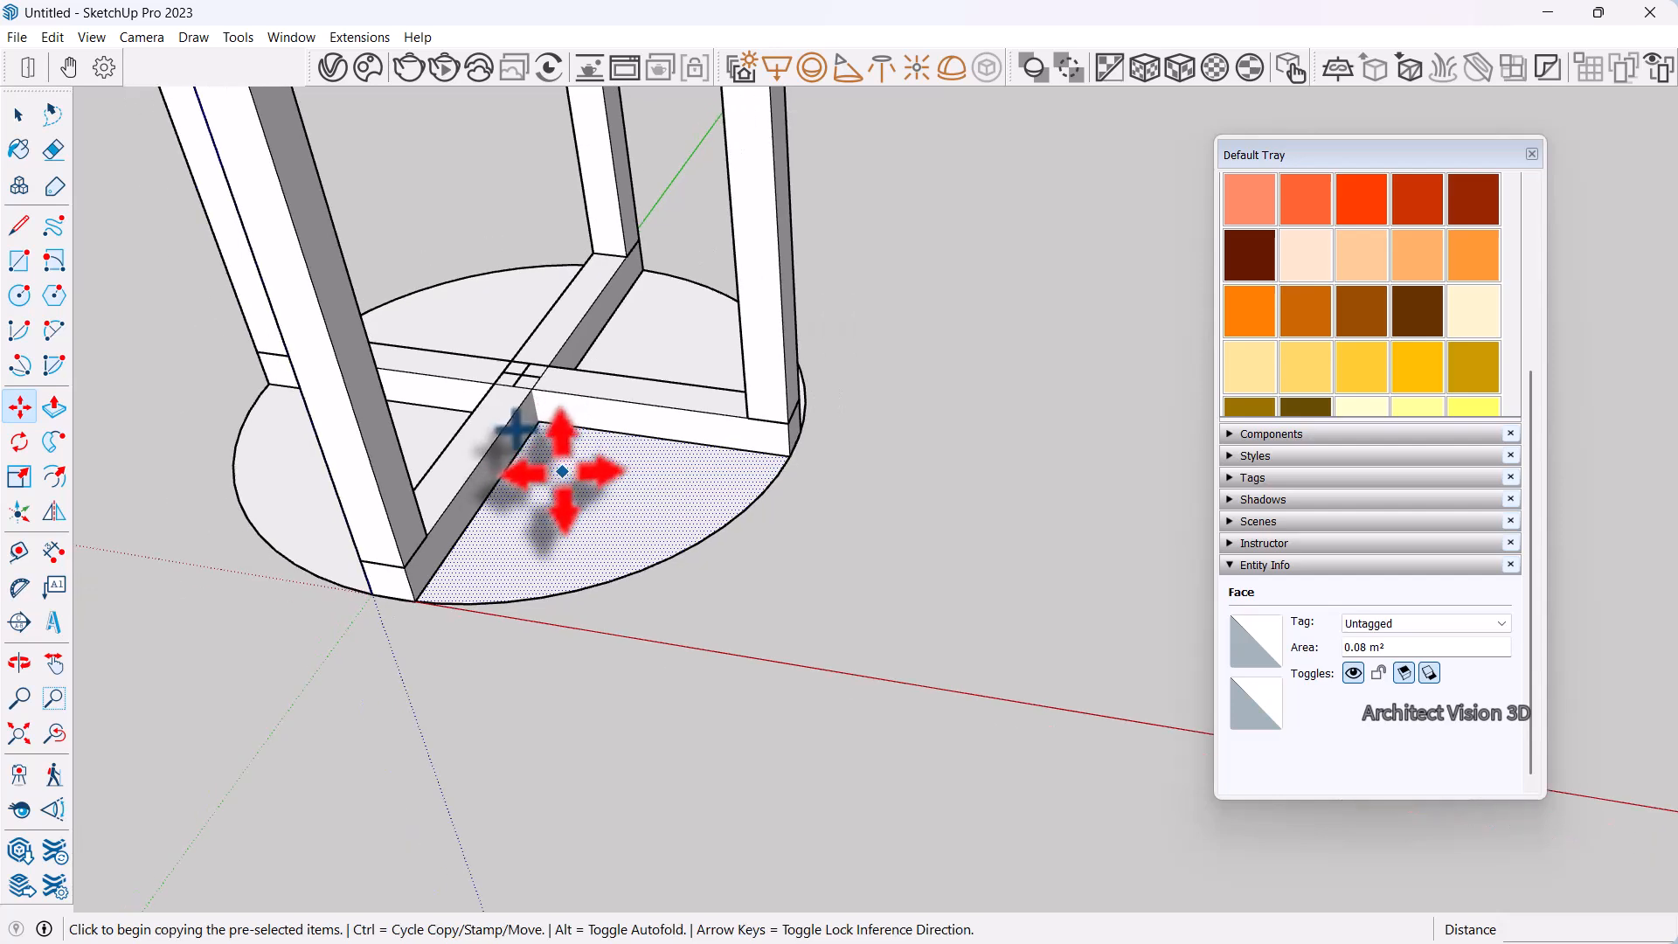
click(560, 468)
scroll(594, 472, down, 1)
click(1007, 448)
key(space)
scroll(975, 412, down, 2)
click(966, 308)
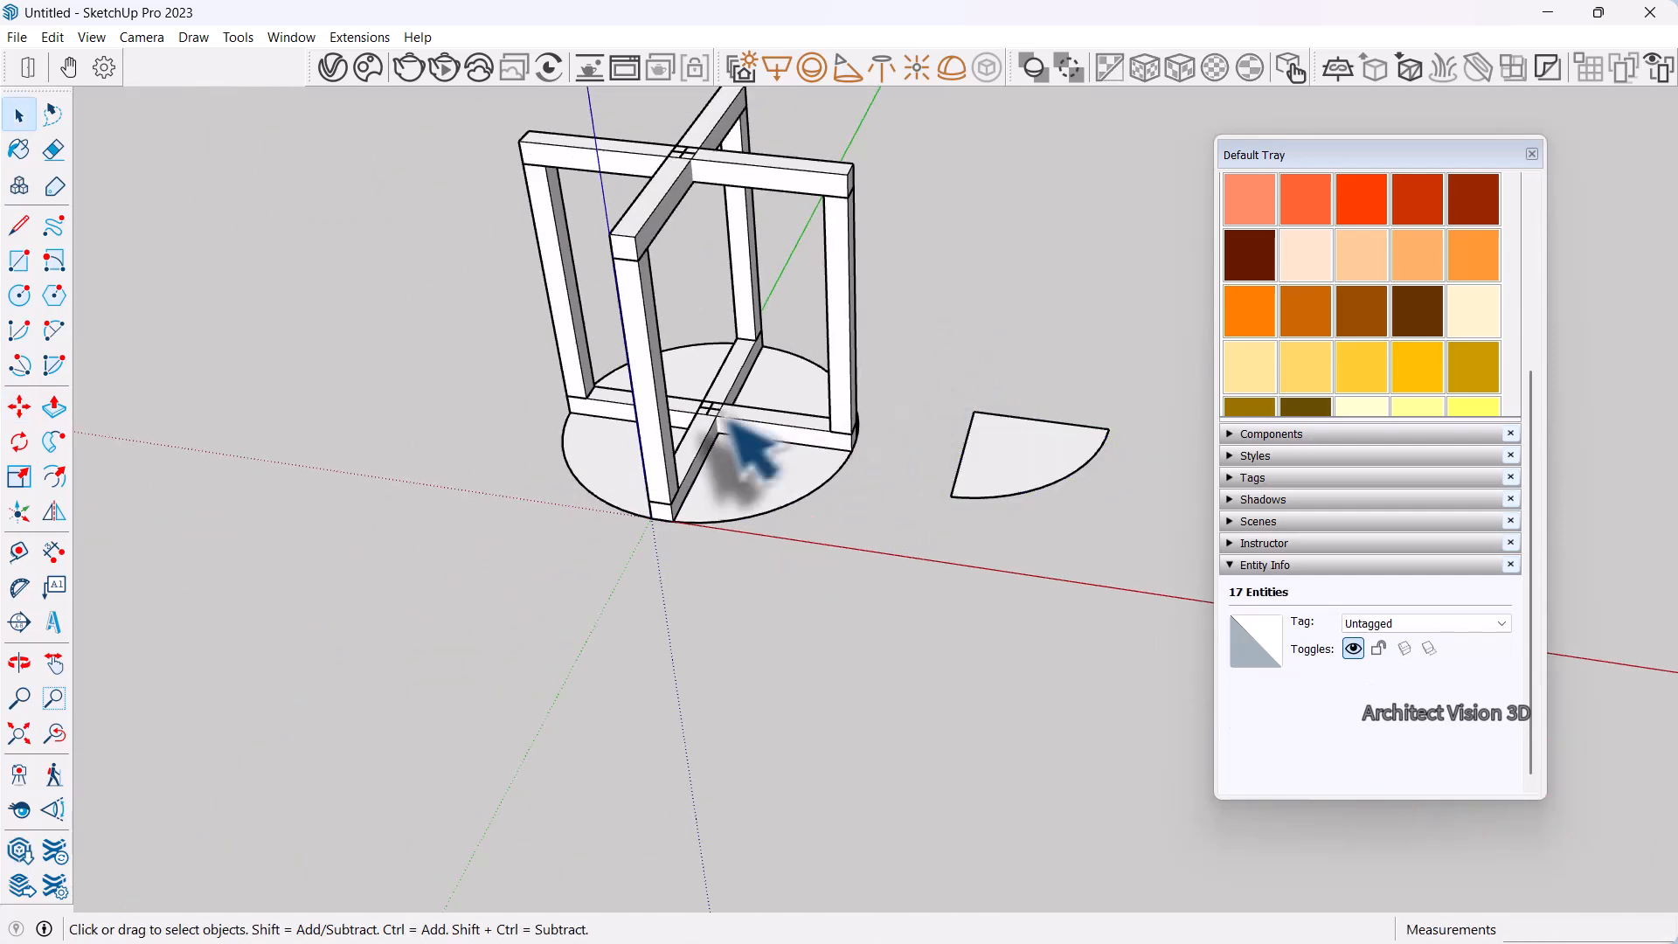
Offset the outline of the quarter-circle face between the bars inward by 30 mm
scroll(726, 407, up, 4)
shift+middle_drag(742, 472, 671, 432)
scroll(682, 472, up, 2)
click(699, 511)
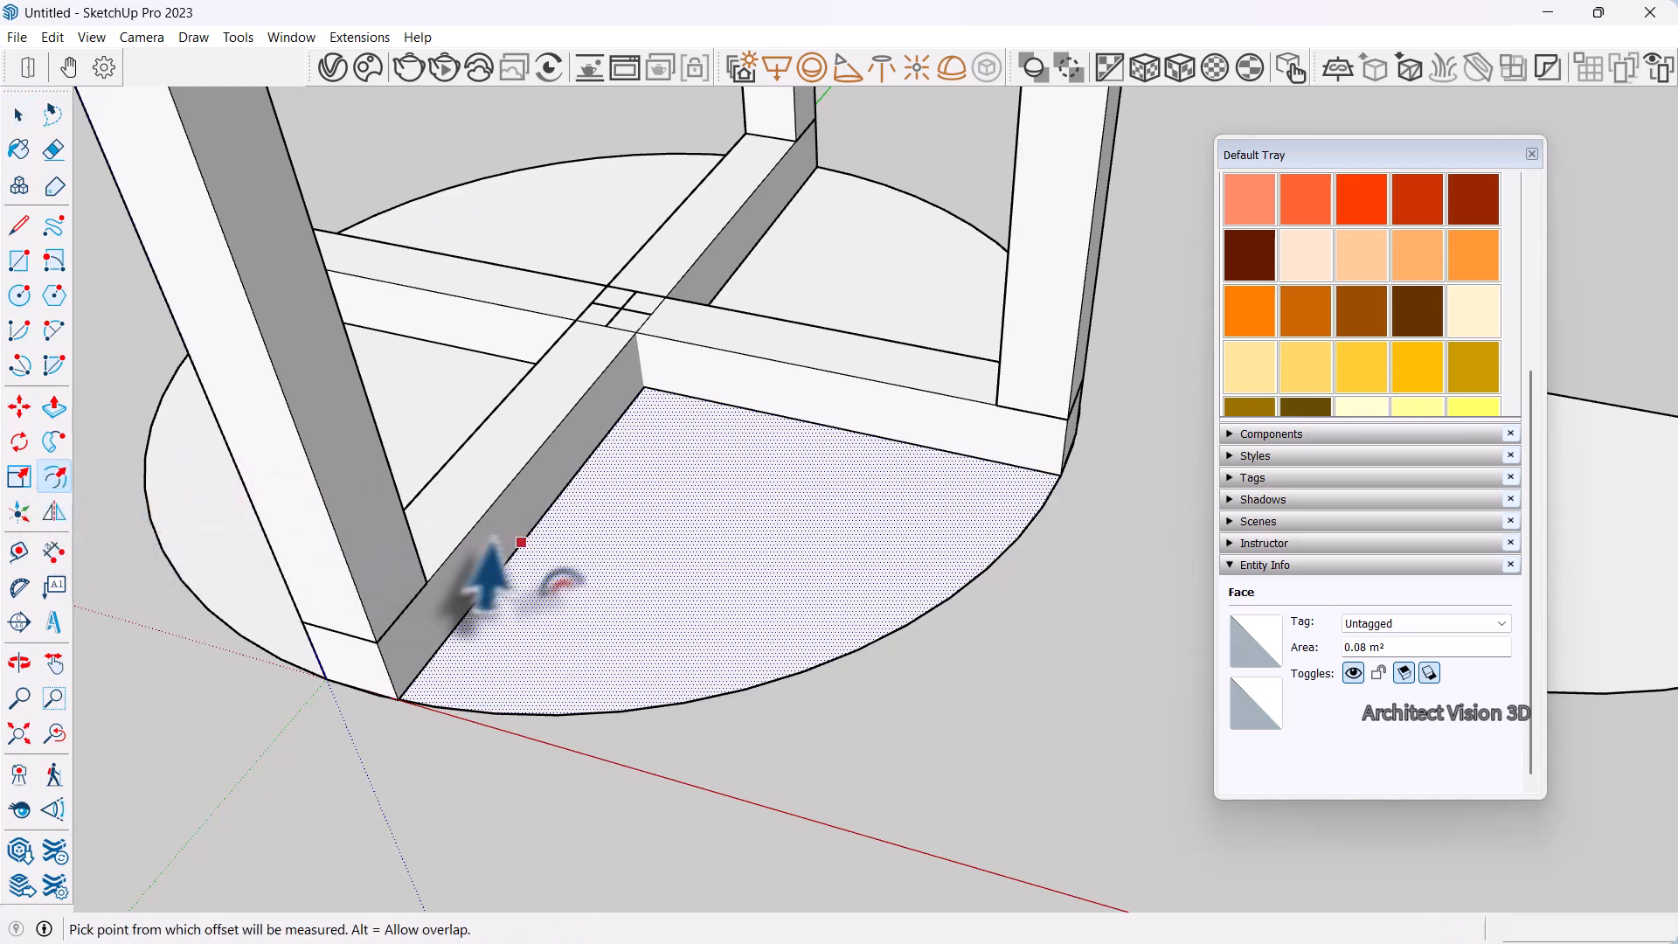
click(549, 505)
text(3)
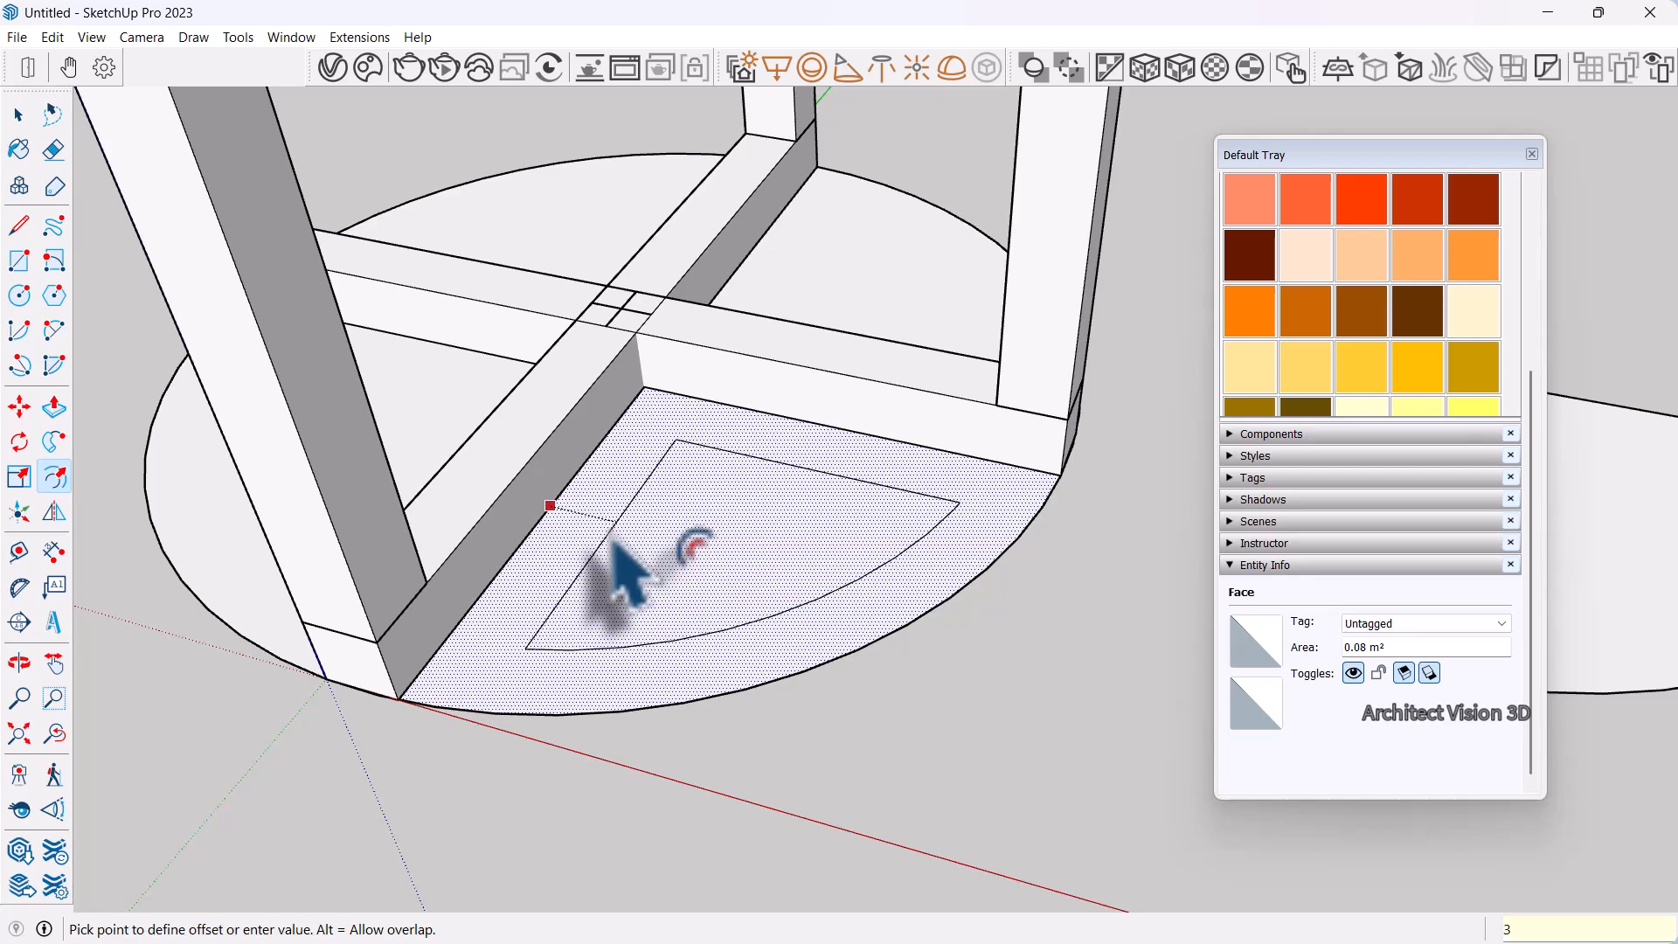
text(0)
key(Return)
key(space)
Erase the inner face of the offset quarter-circle, leaving only its border
scroll(630, 527, down, 2)
middle_drag(629, 526, 820, 554)
scroll(821, 550, up, 2)
click(693, 559)
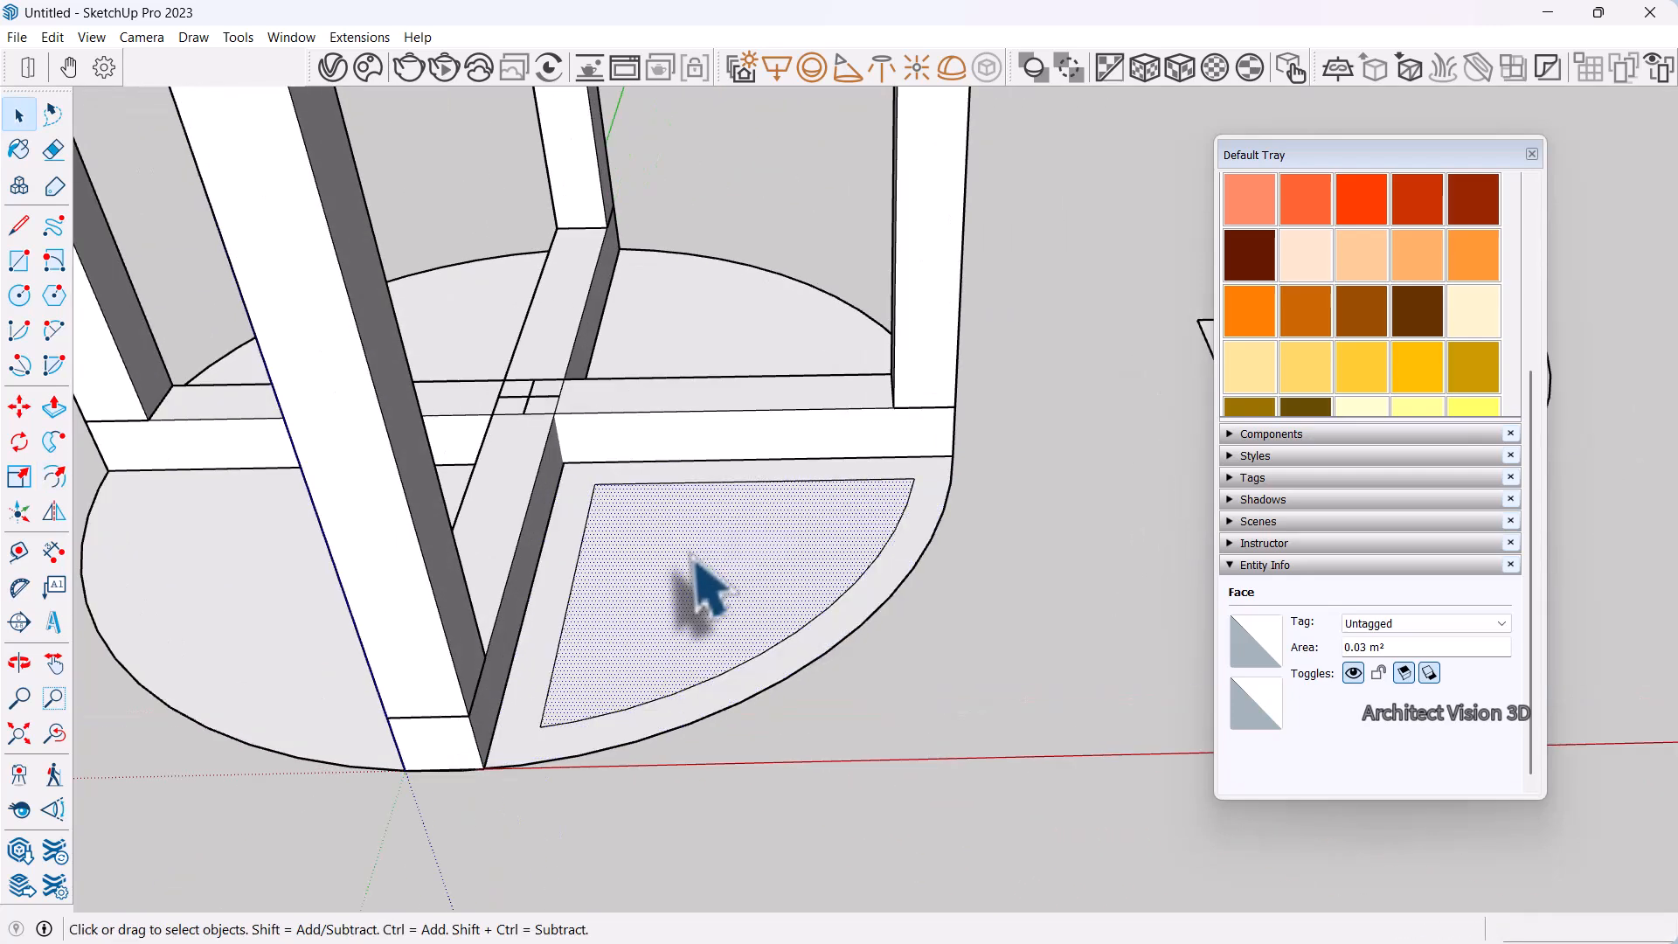
right_click(706, 588)
click(731, 588)
Select the remaining quarter-circle border with its edges and make it a group
scroll(730, 588, down, 2)
middle_drag(731, 588, 957, 547)
scroll(957, 547, up, 2)
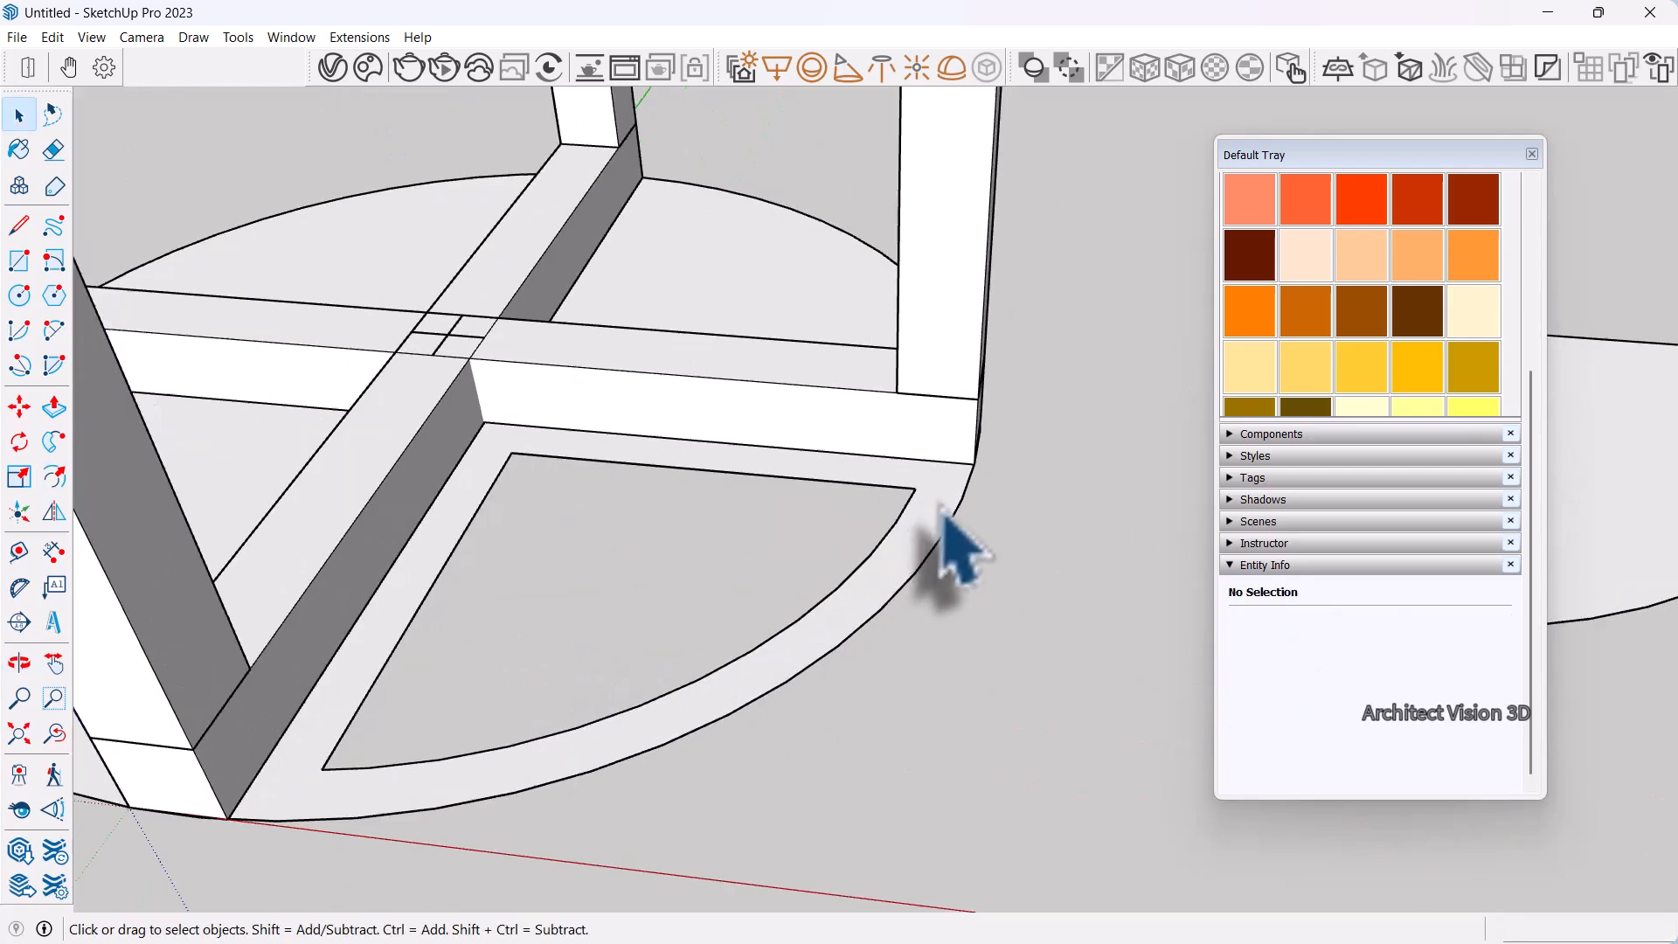
click(941, 509)
scroll(941, 509, up, 1)
right_click(939, 502)
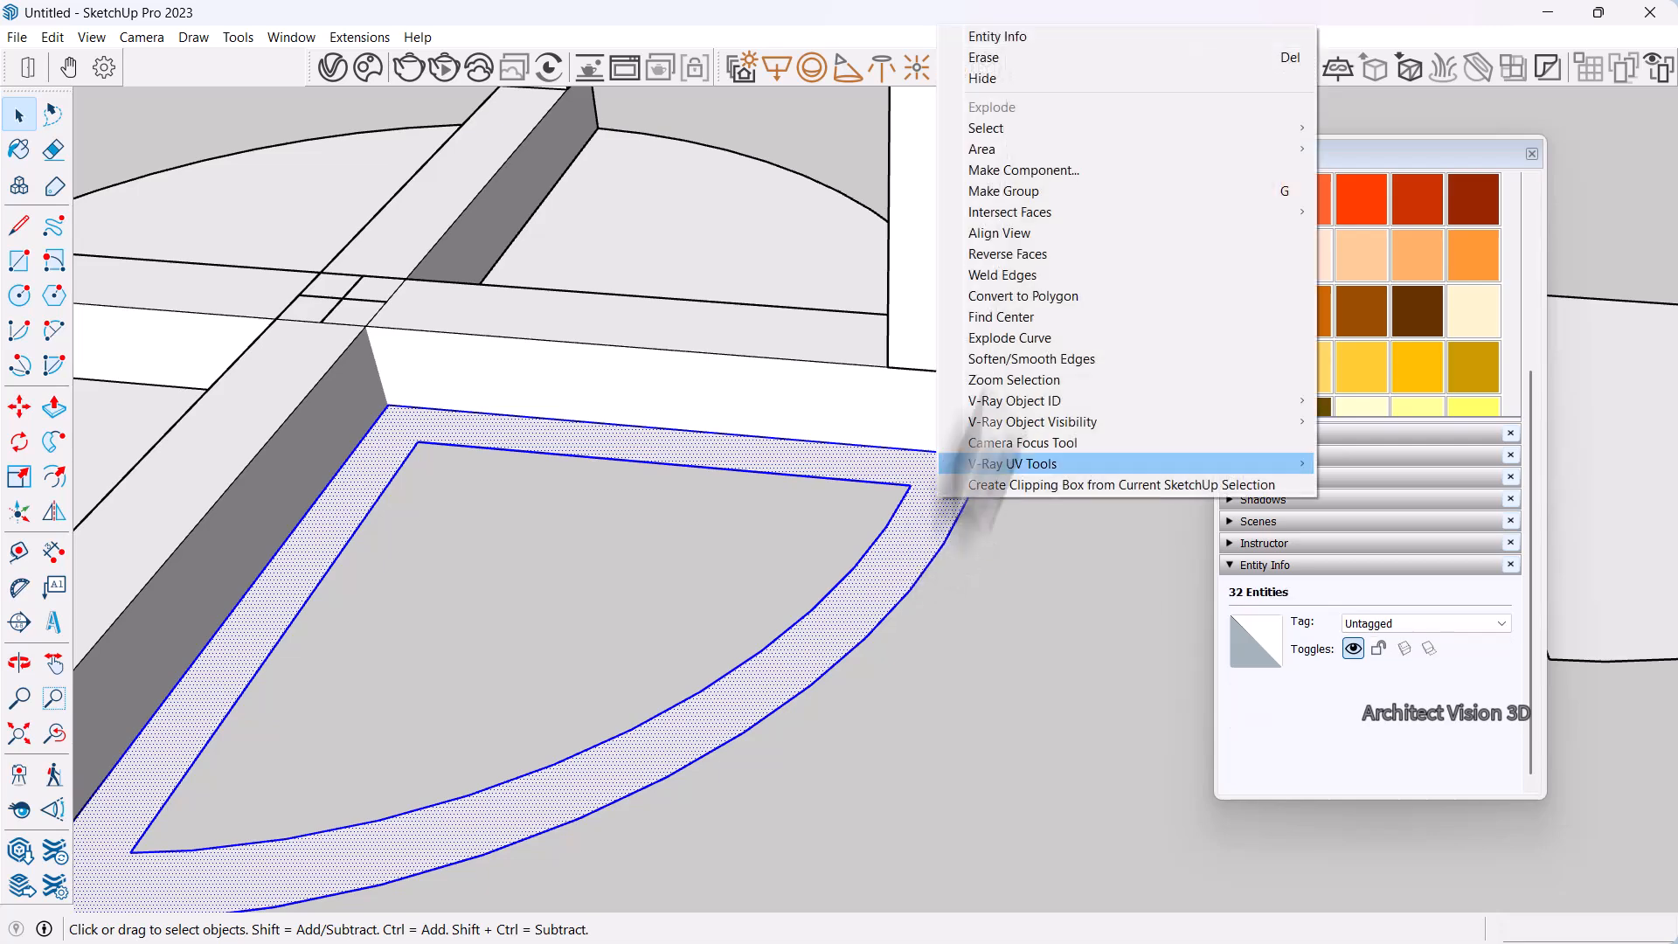
click(1037, 193)
scroll(972, 476, down, 2)
middle_drag(971, 476, 1034, 501)
click(1034, 499)
Open the quarter-circle border group, extrude its face upward by 30 mm and leave the group
scroll(1005, 472, up, 2)
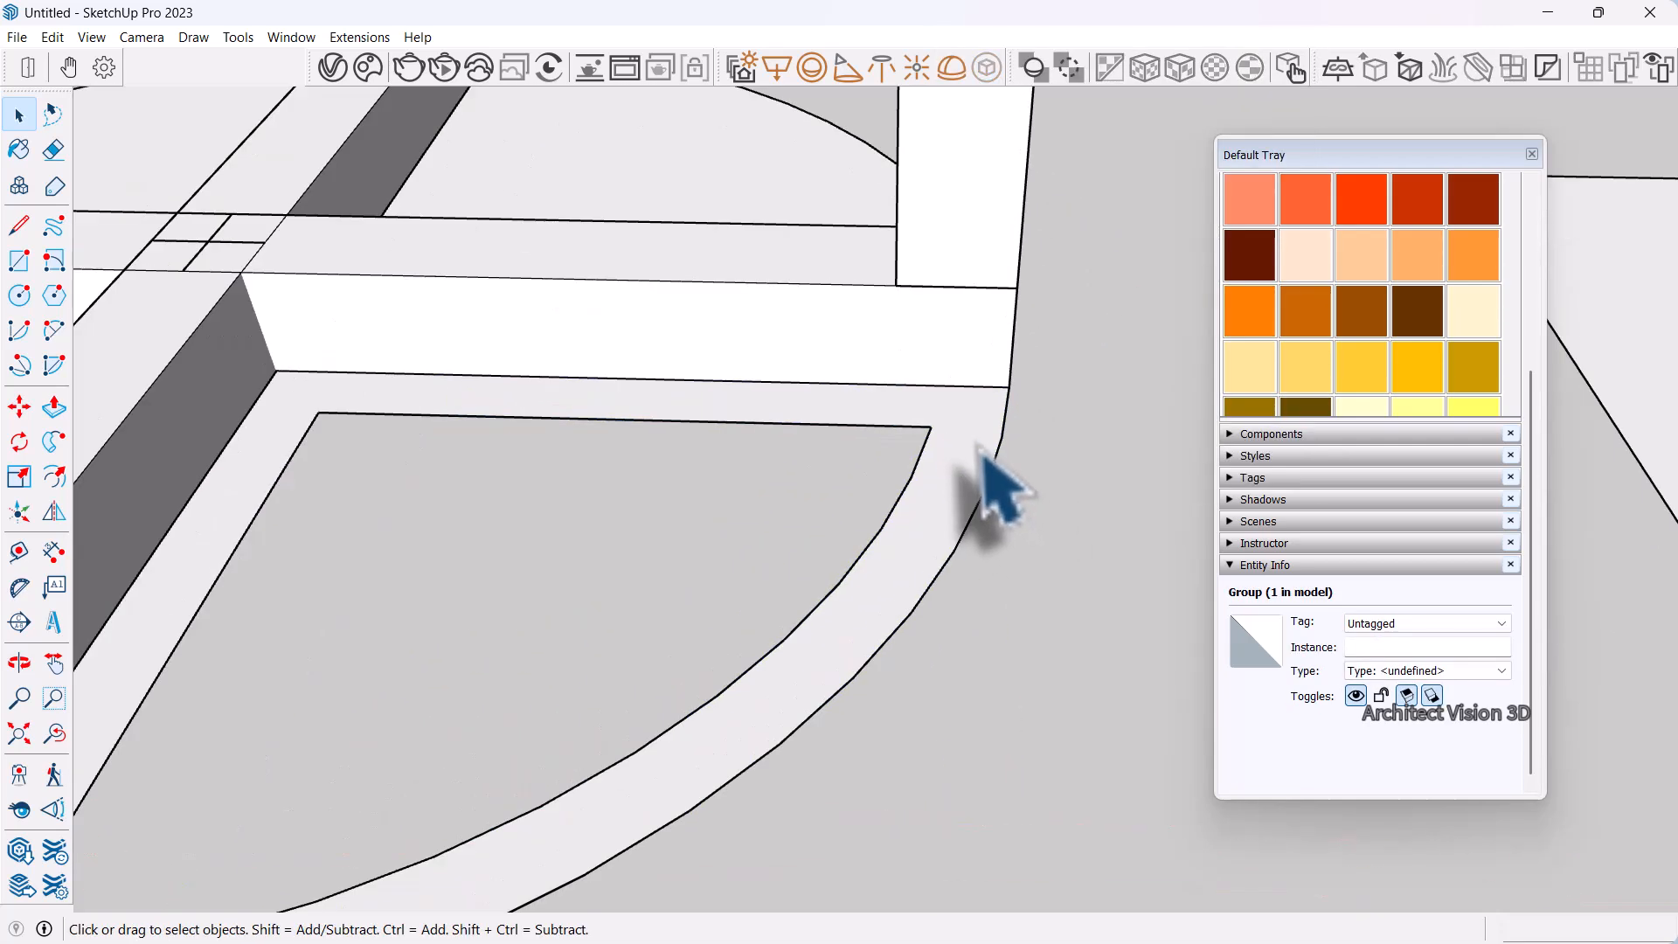
double_click(976, 444)
double_click(977, 444)
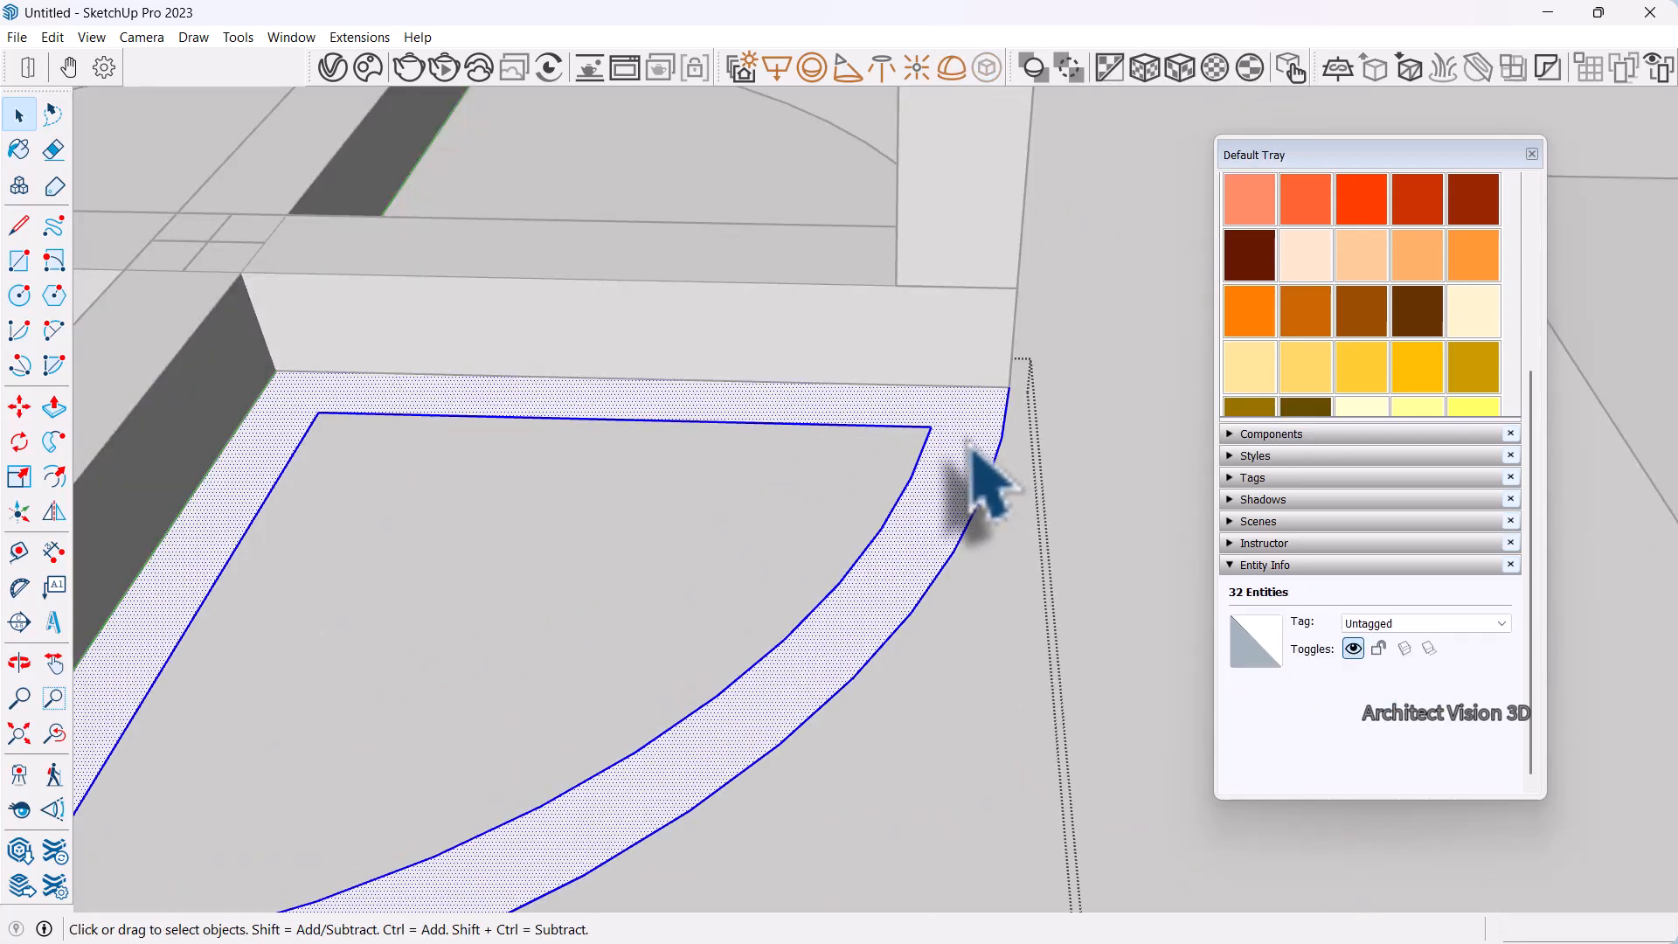
click(53, 407)
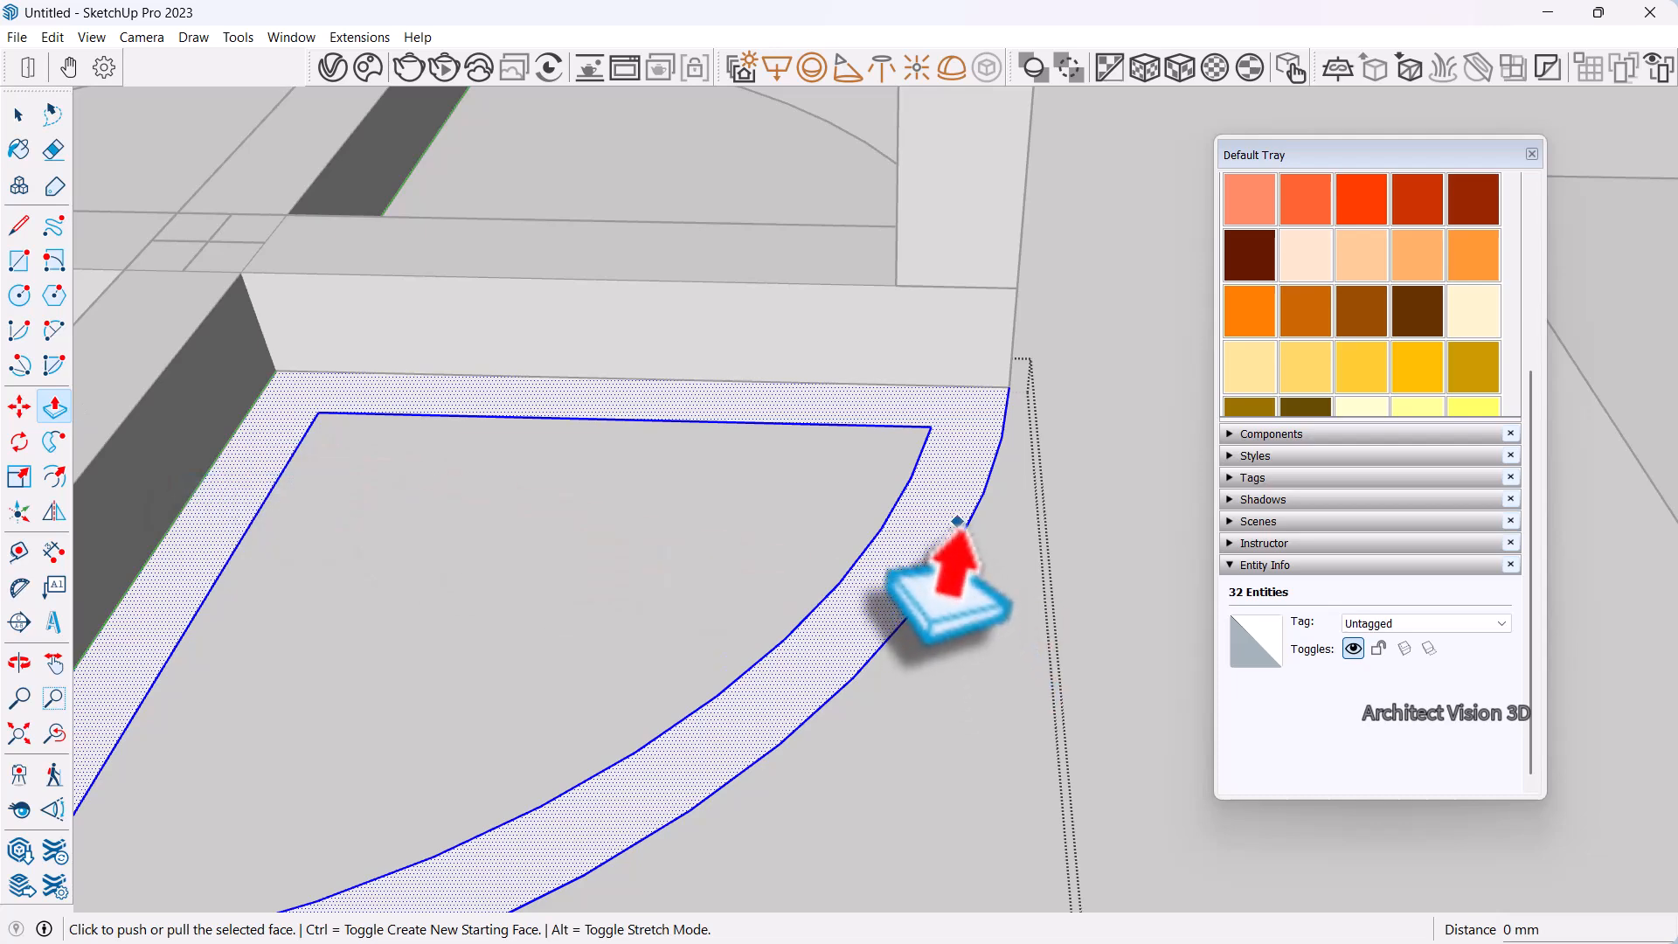
text(70)
key(Return)
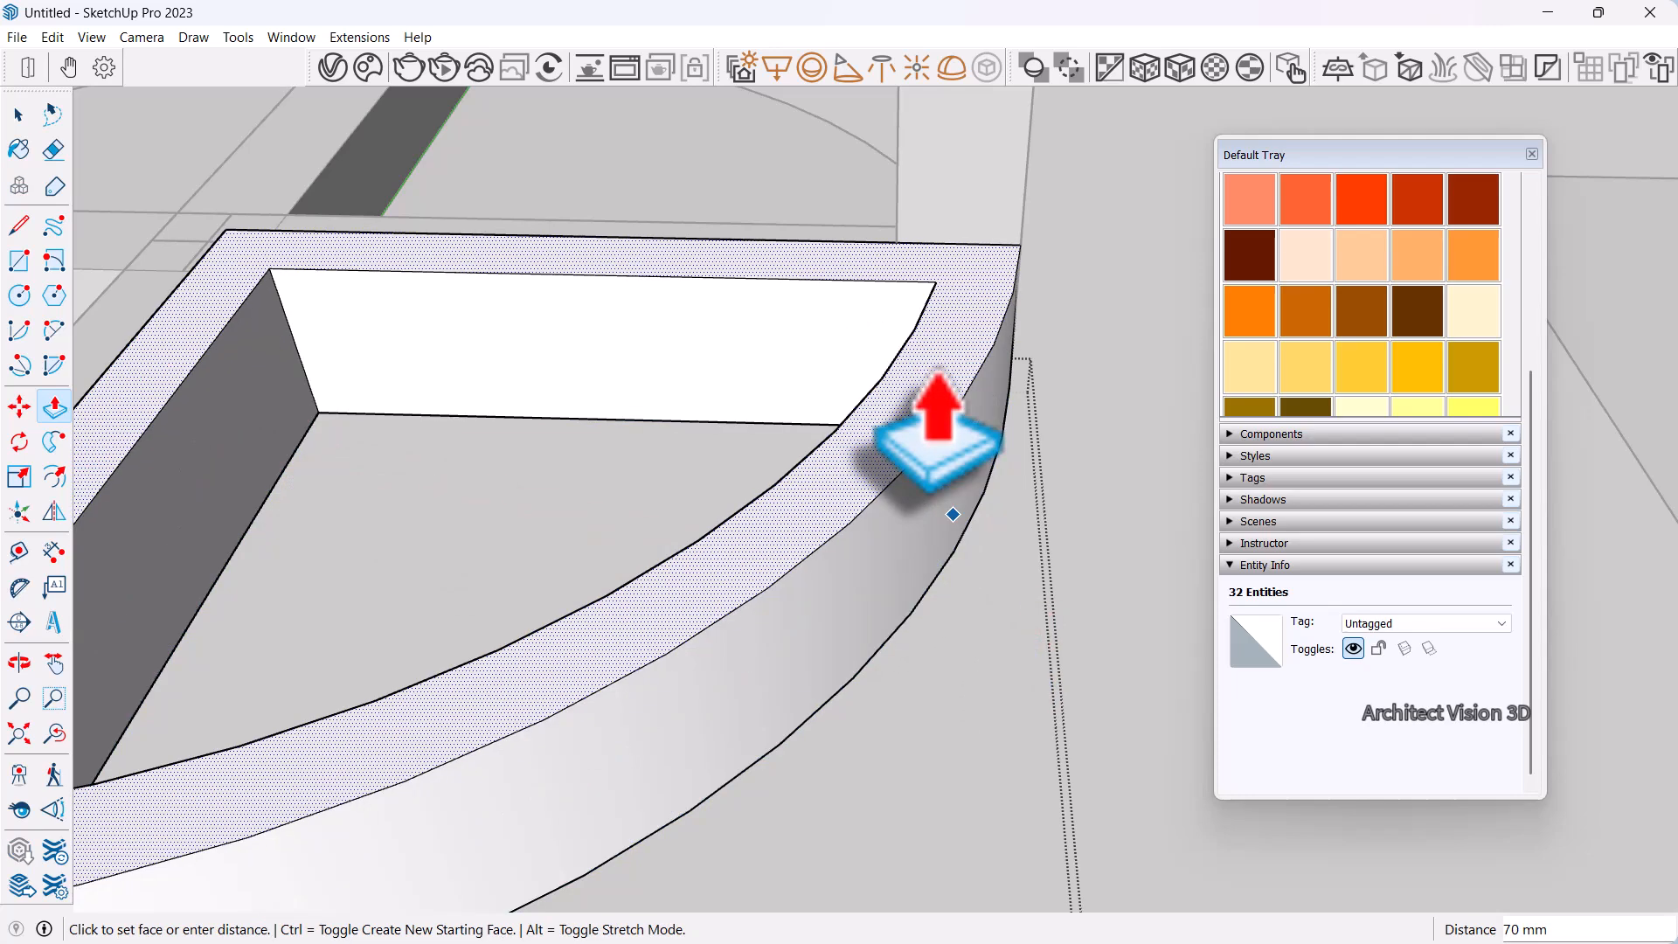
key(Return)
scroll(952, 431, down, 4)
middle_drag(977, 429, 1003, 409)
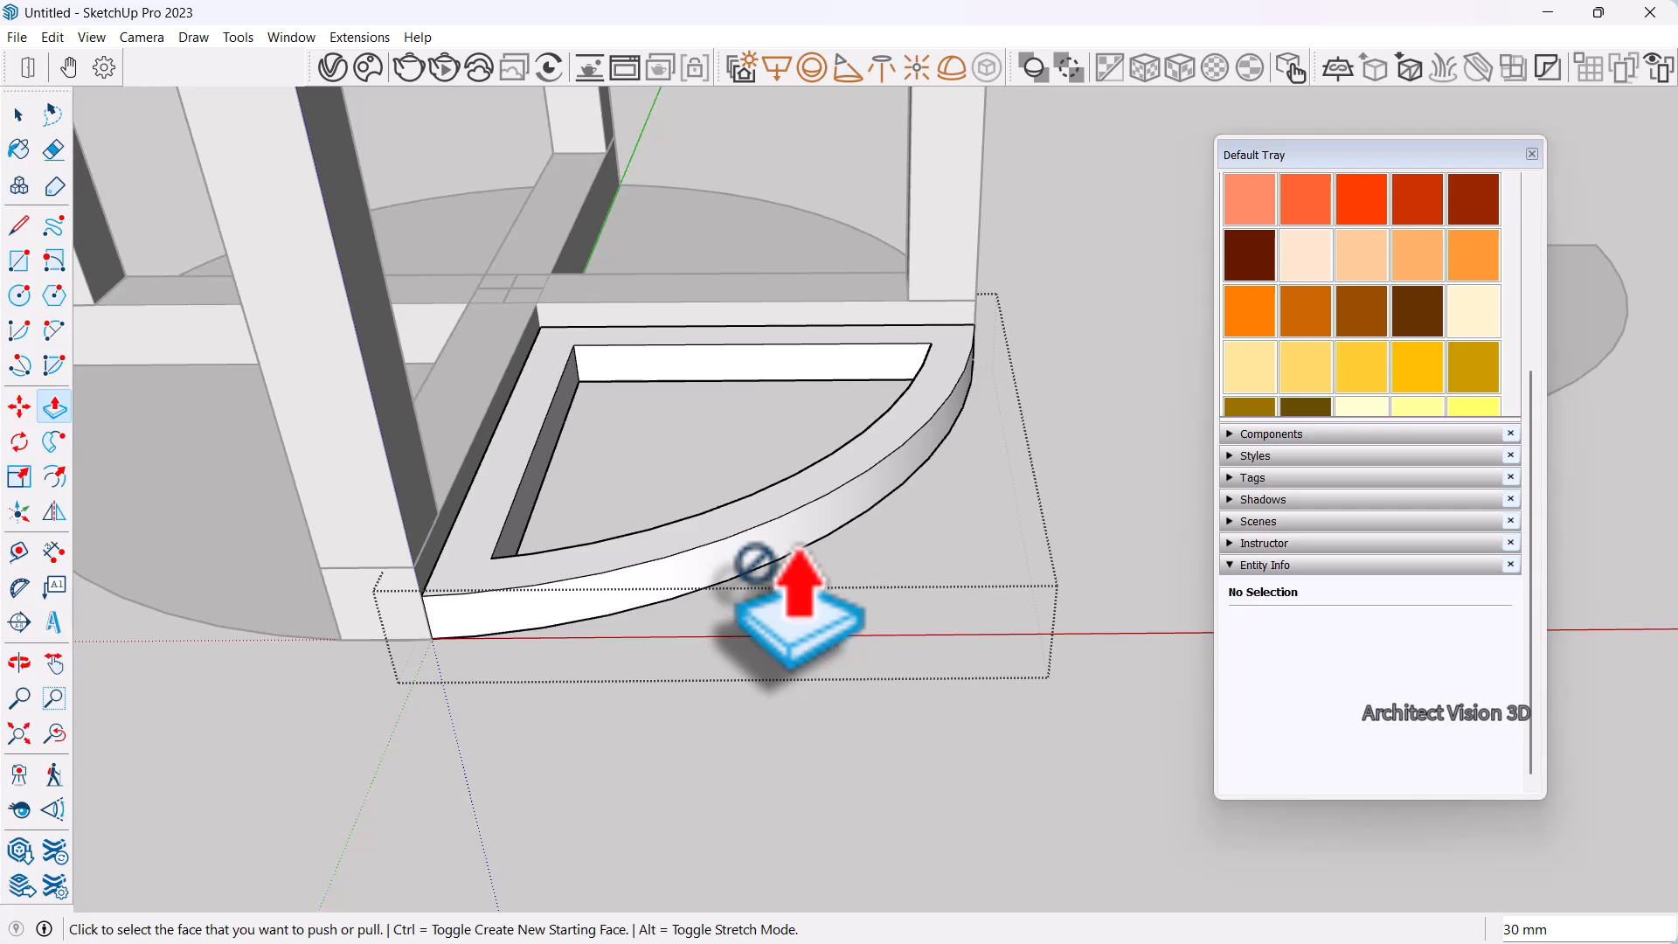
middle_drag(800, 603, 699, 402)
key(space)
Draw a 30 mm by 30 mm square on top of the quarter-circle frame at the corner nearest the bar crossing
scroll(772, 387, up, 4)
scroll(764, 406, down, 2)
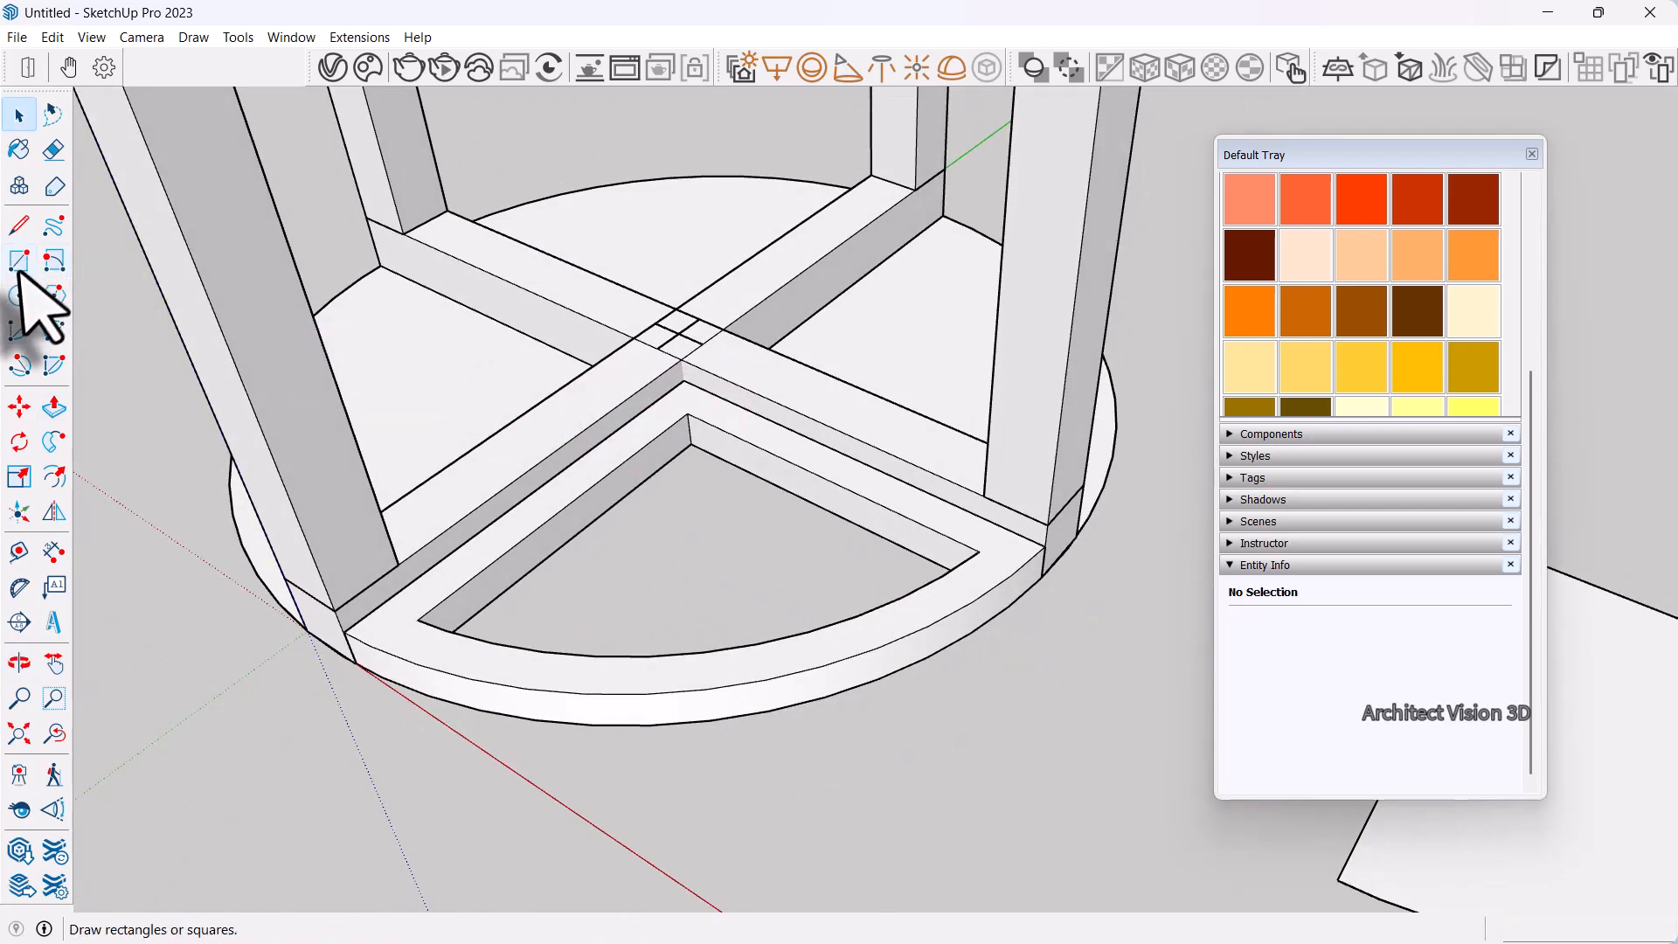
scroll(684, 387, up, 4)
click(686, 379)
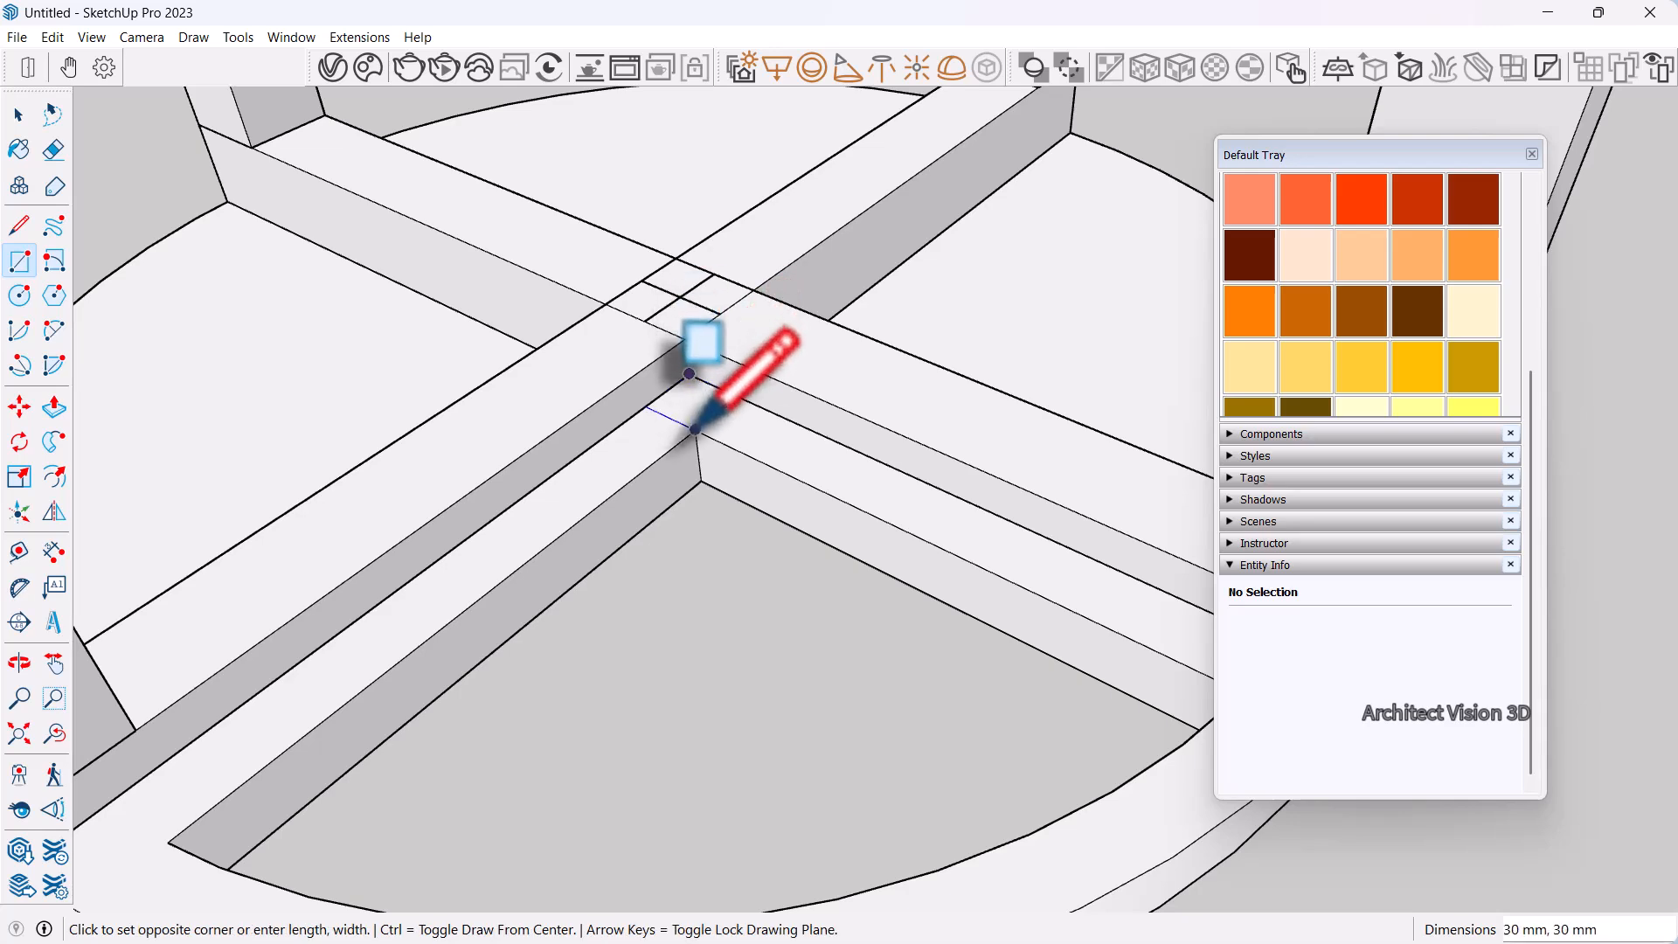
click(694, 430)
scroll(711, 438, down, 1)
key(space)
Extrude the small square upward by 340 mm to form a post
scroll(713, 439, down, 2)
click(708, 431)
scroll(710, 433, up, 3)
key(q)
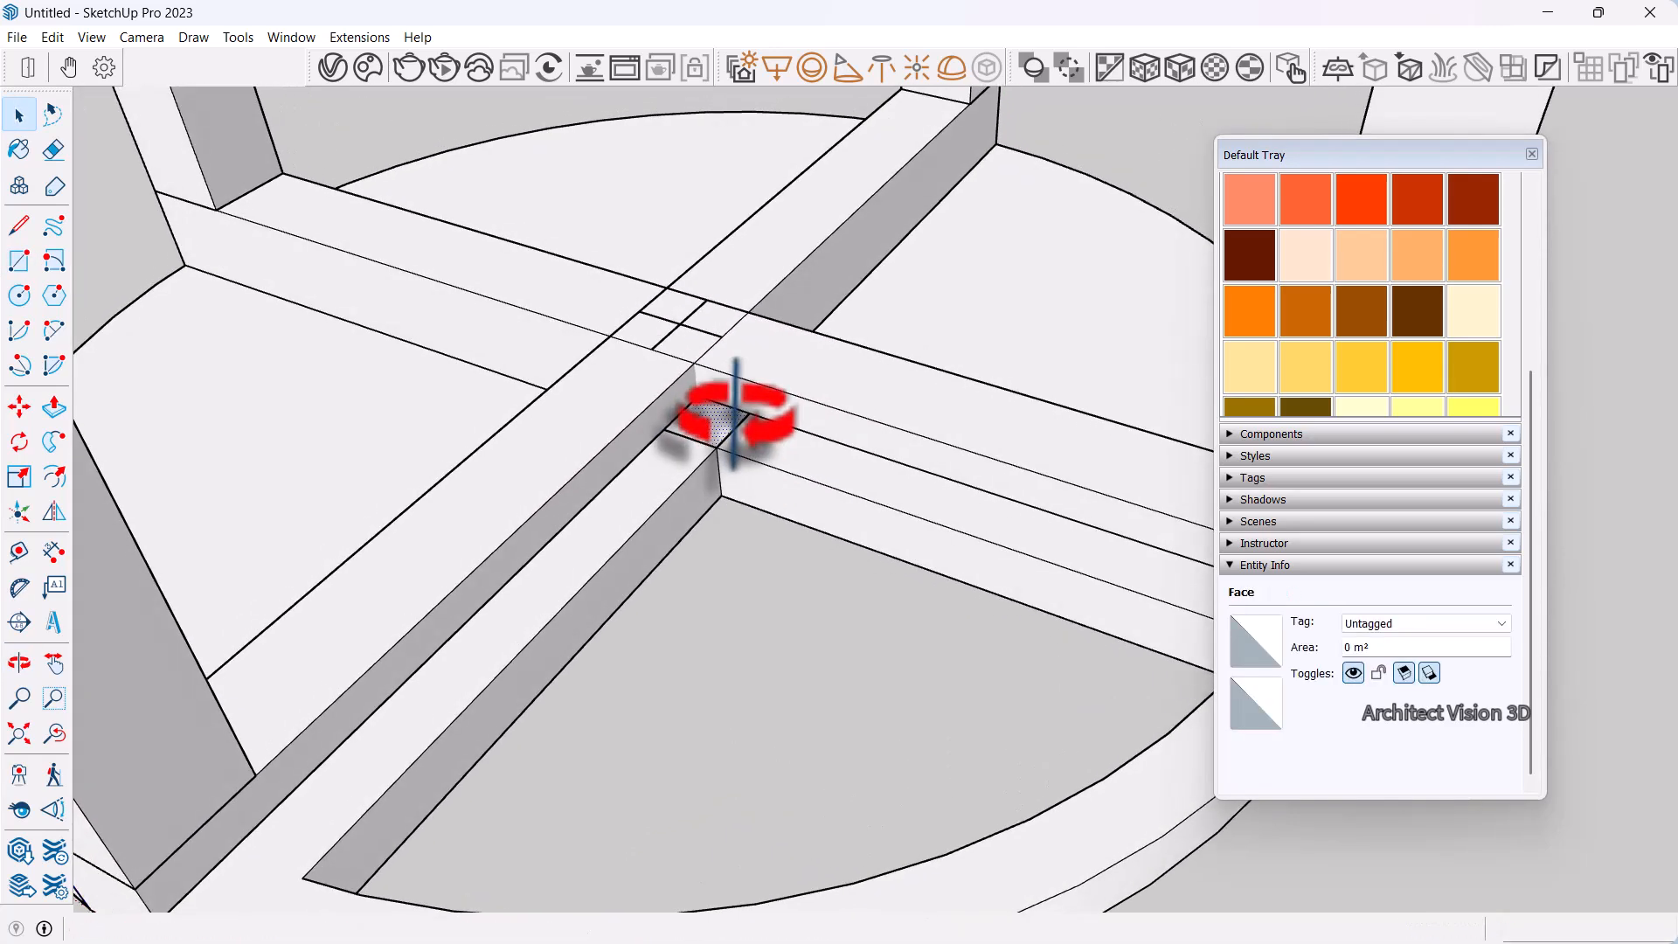
key(space)
key(p)
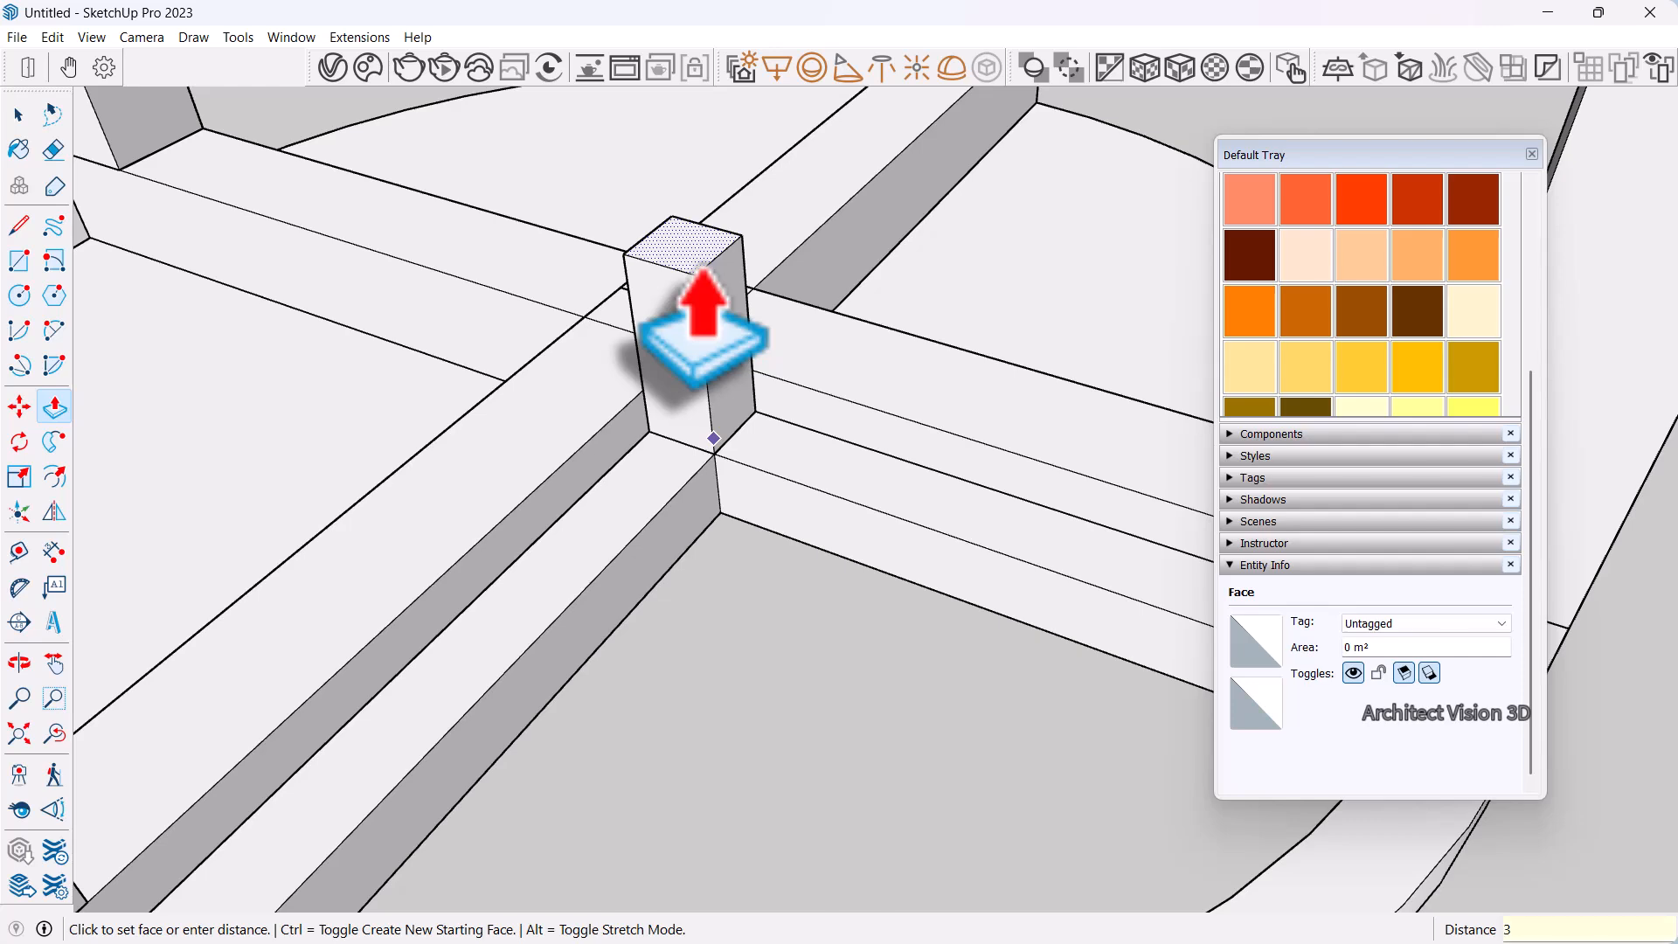
key(Return)
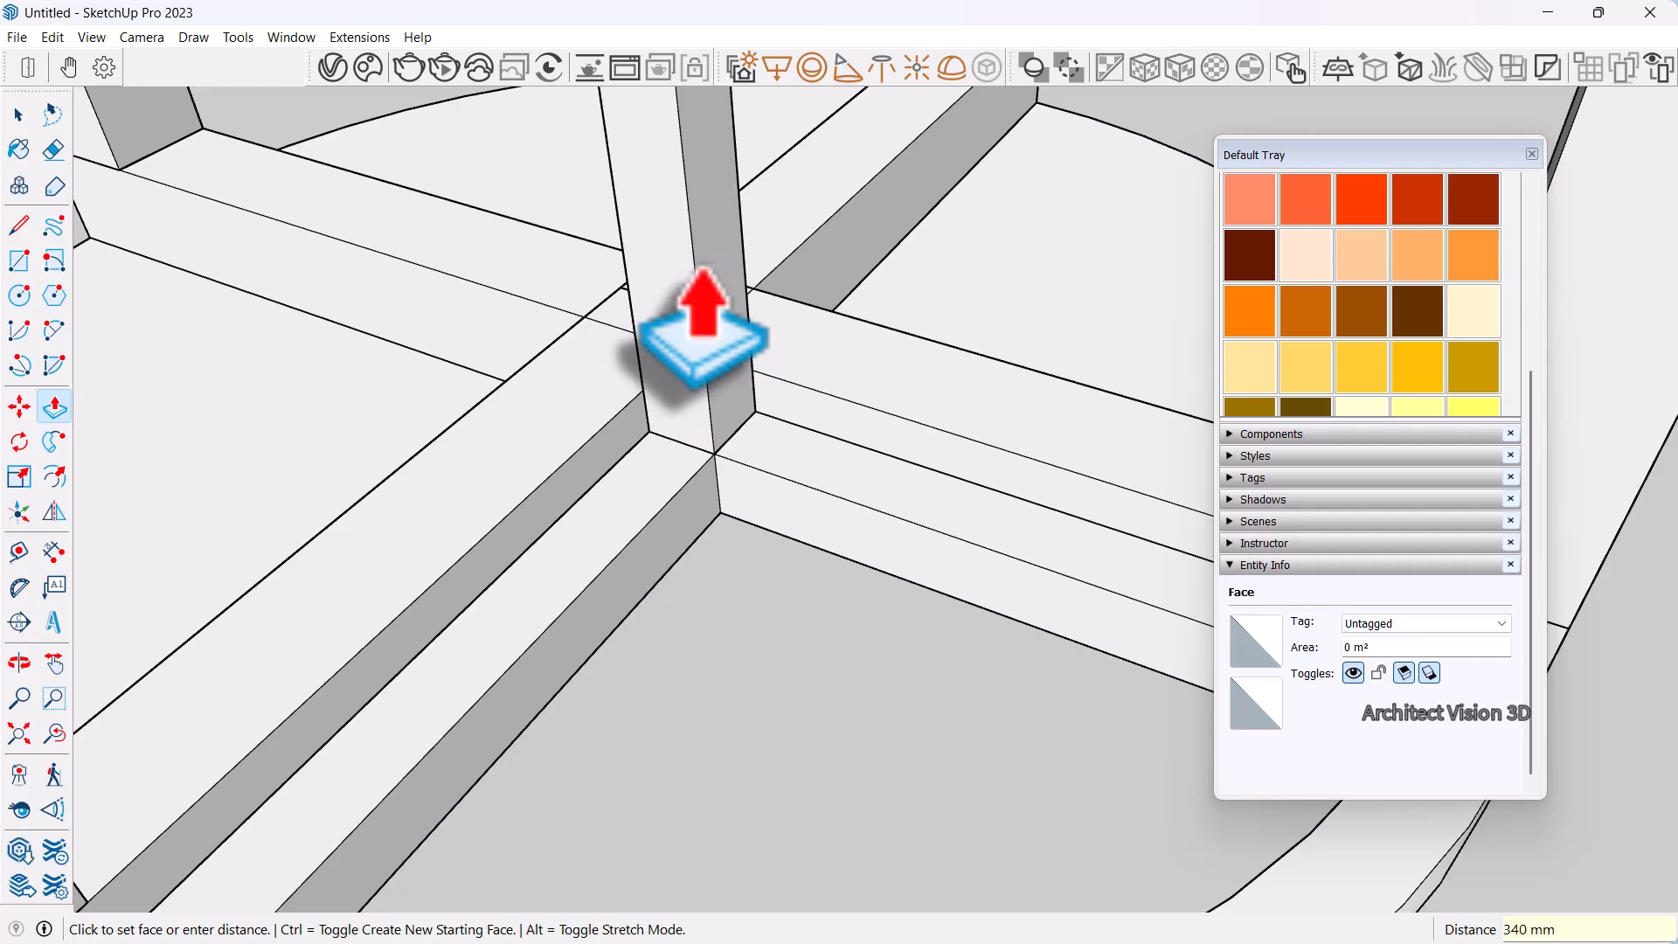
scroll(811, 411, down, 5)
key(space)
scroll(811, 382, up, 2)
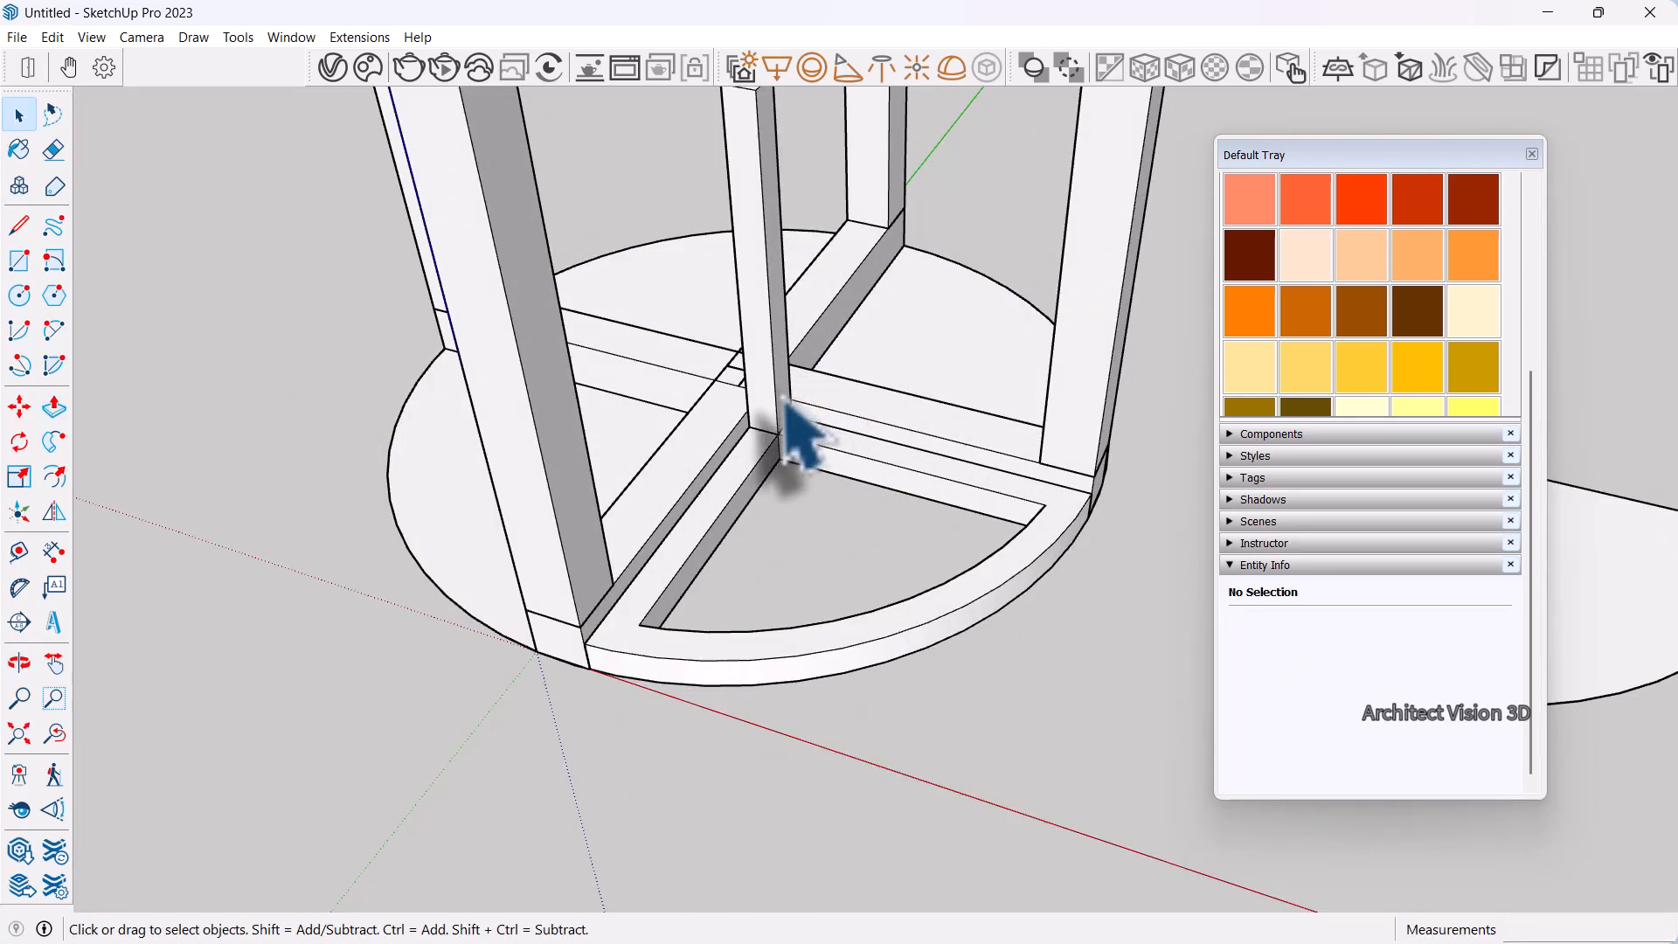
Select all the geometry of the new post and make it a group
right_click(781, 404)
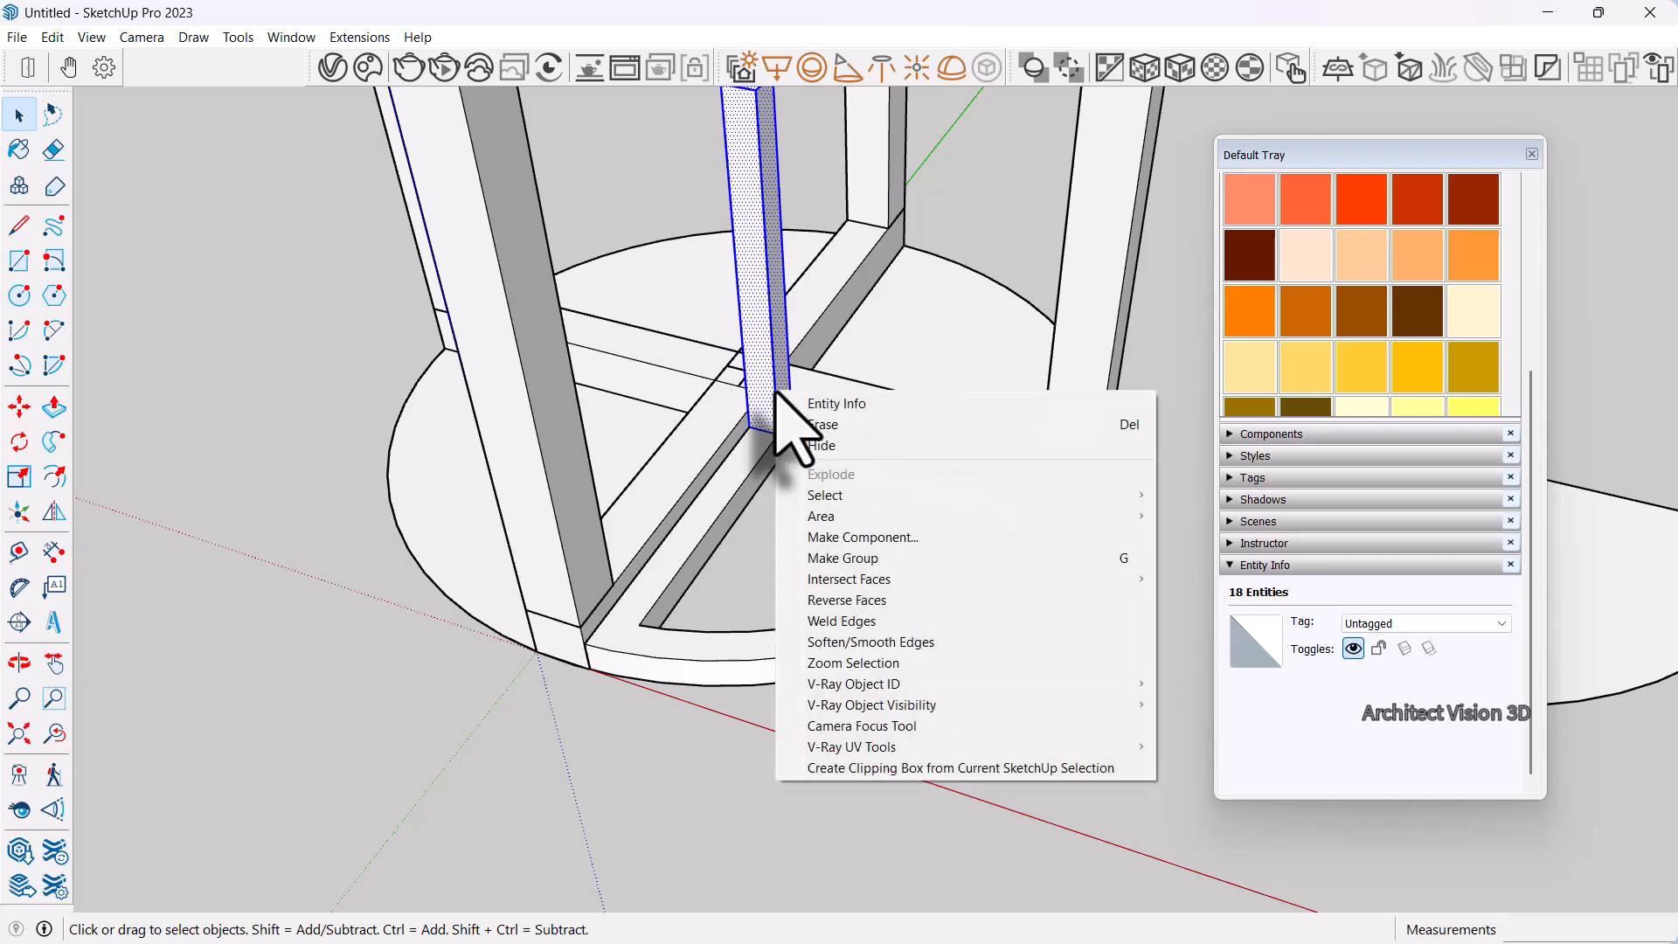
click(861, 566)
scroll(760, 413, down, 1)
scroll(773, 437, up, 3)
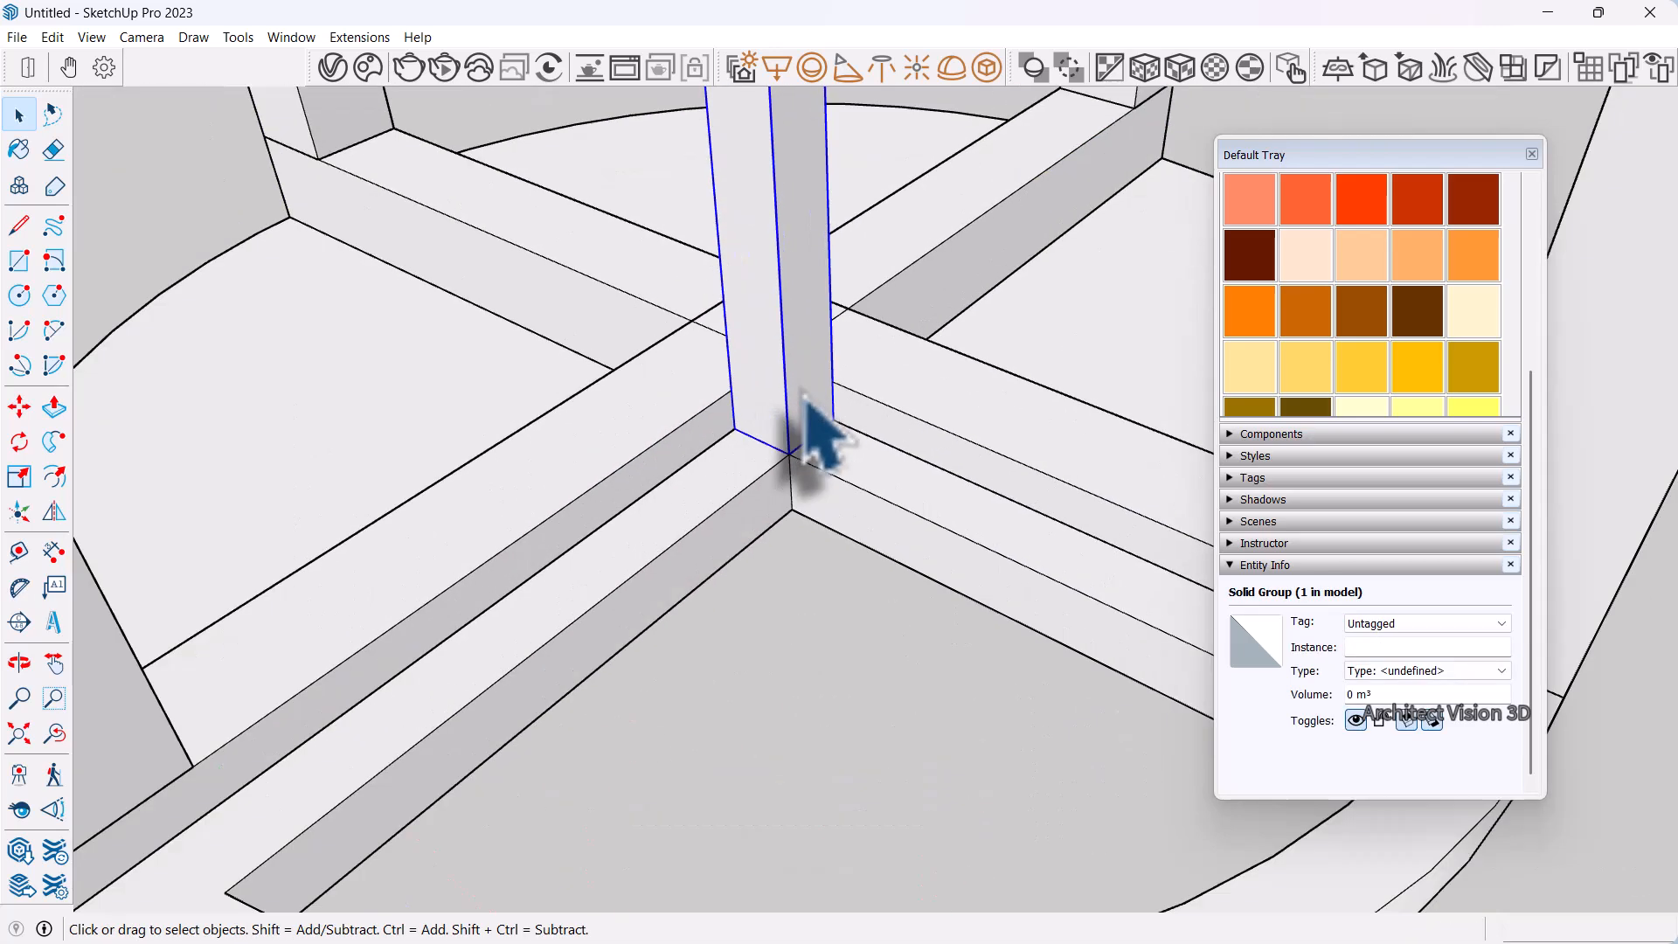
Copy the post about 261 mm along one straight side of the quarter-circle frame to the inner corner at its outer end
mouse_move(798, 443)
middle_down()
mouse_move(761, 402)
mouse_move(798, 449)
middle_up()
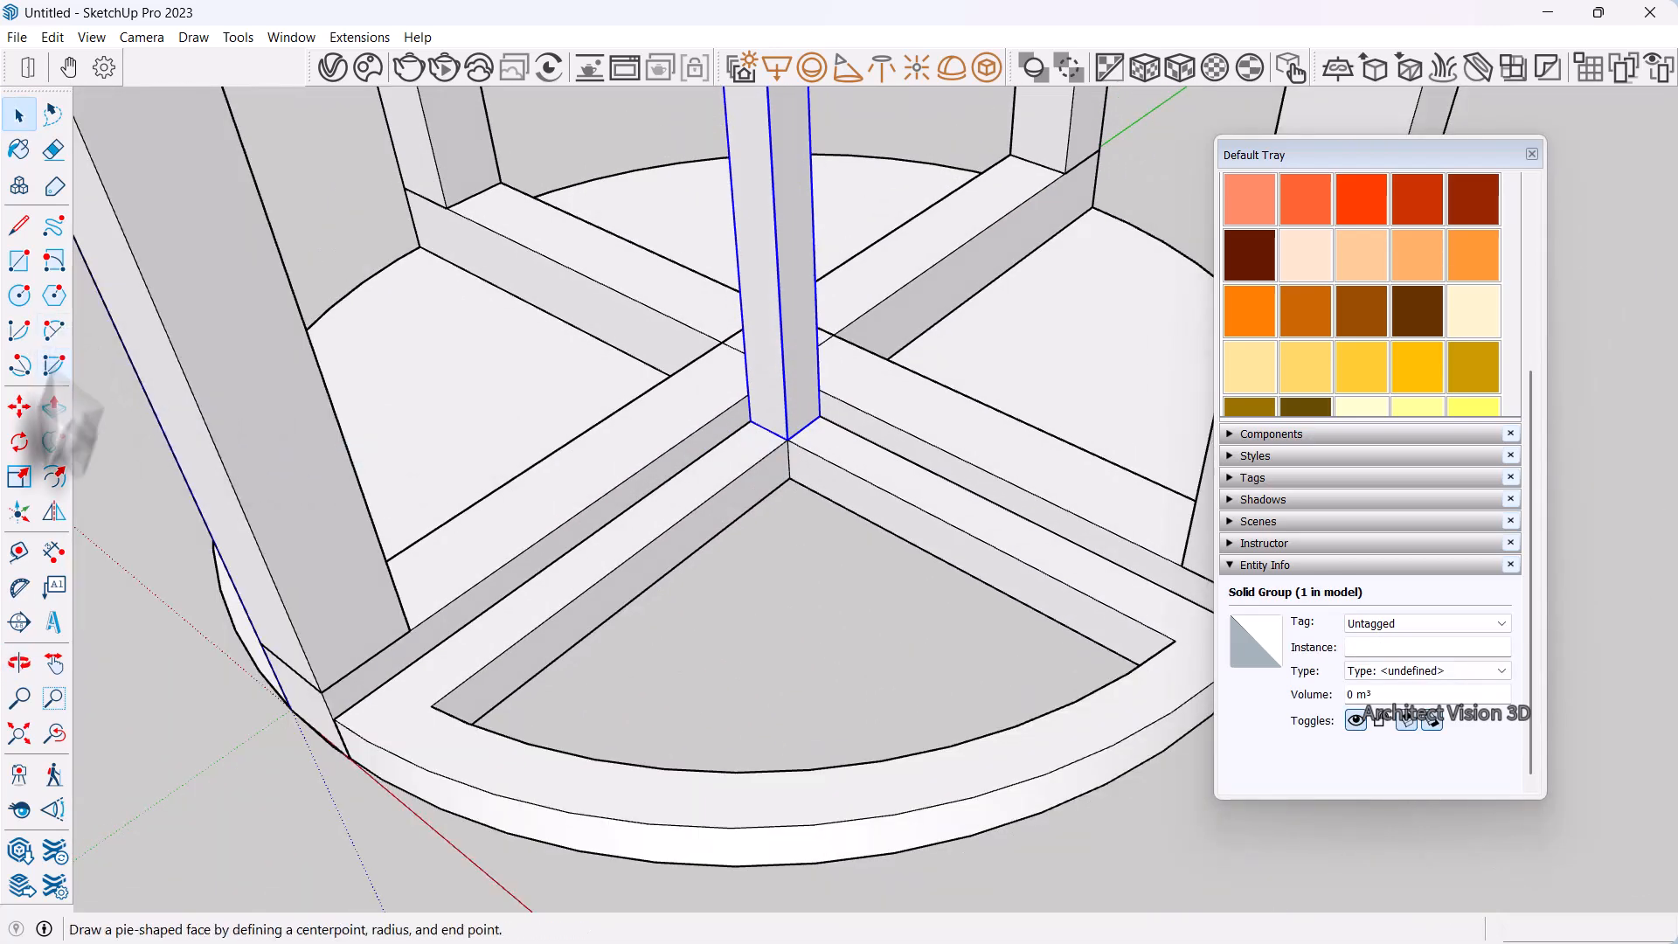
click(20, 406)
scroll(783, 459, up, 2)
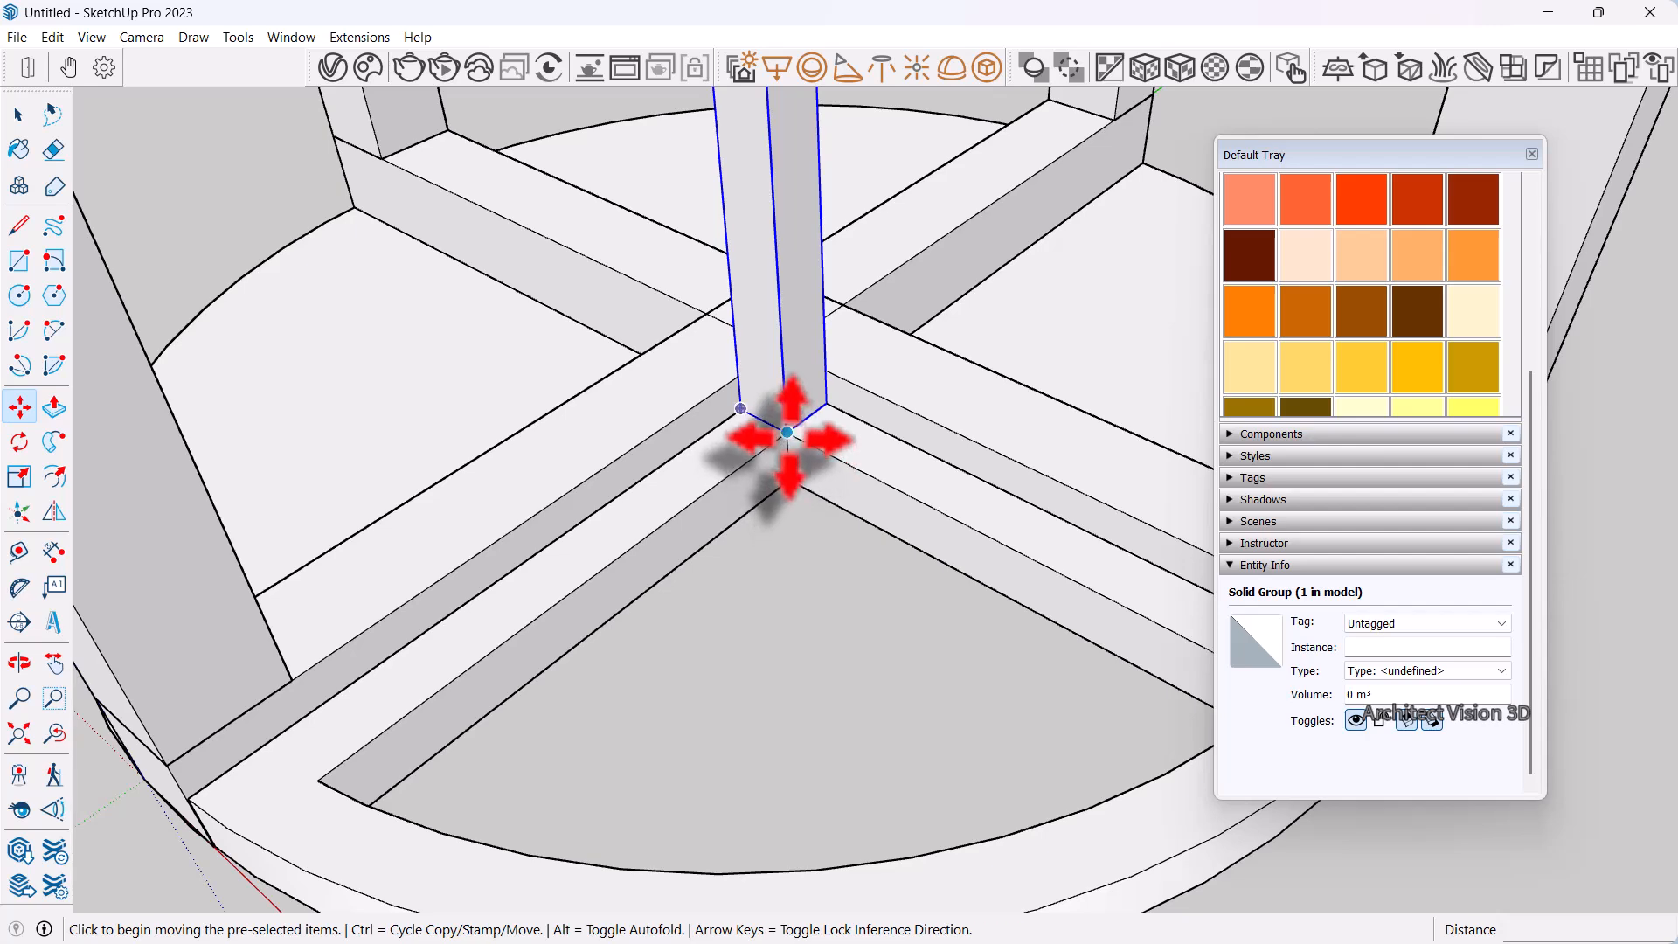
click(787, 431)
key(ctrl)
click(317, 778)
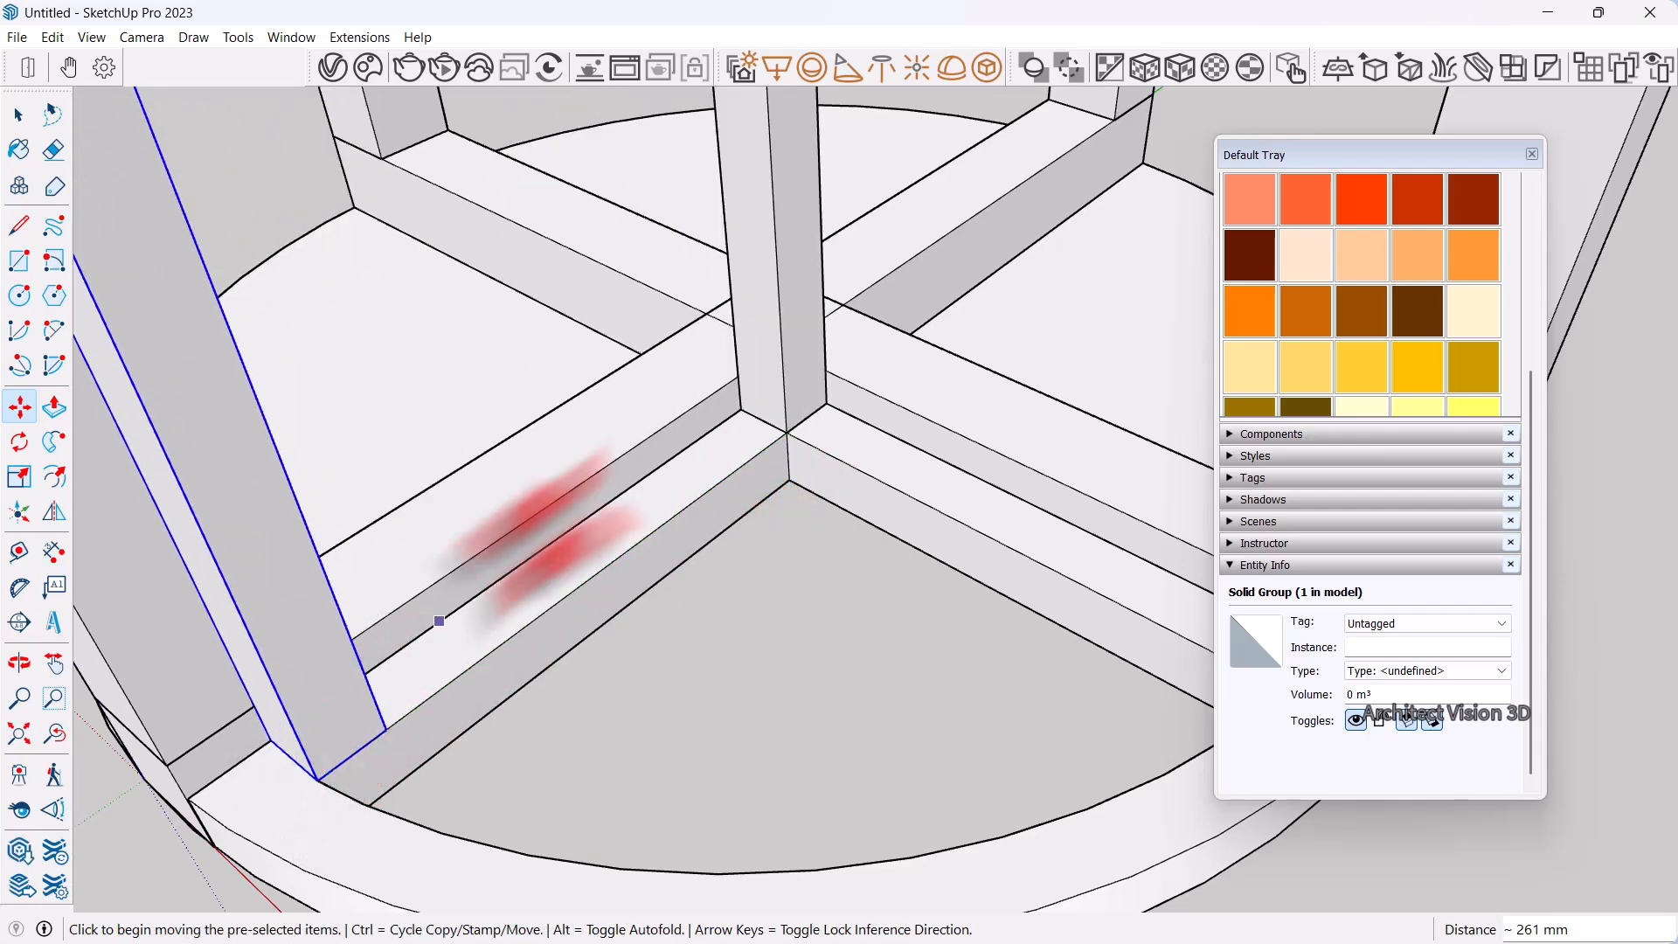
Copy the corner post about 261 mm along the frame's other straight side to the inner corner at its outer end
scroll(786, 432, down, 3)
middle_drag(752, 420, 804, 449)
scroll(790, 413, up, 2)
key(space)
click(743, 404)
scroll(802, 449, up, 2)
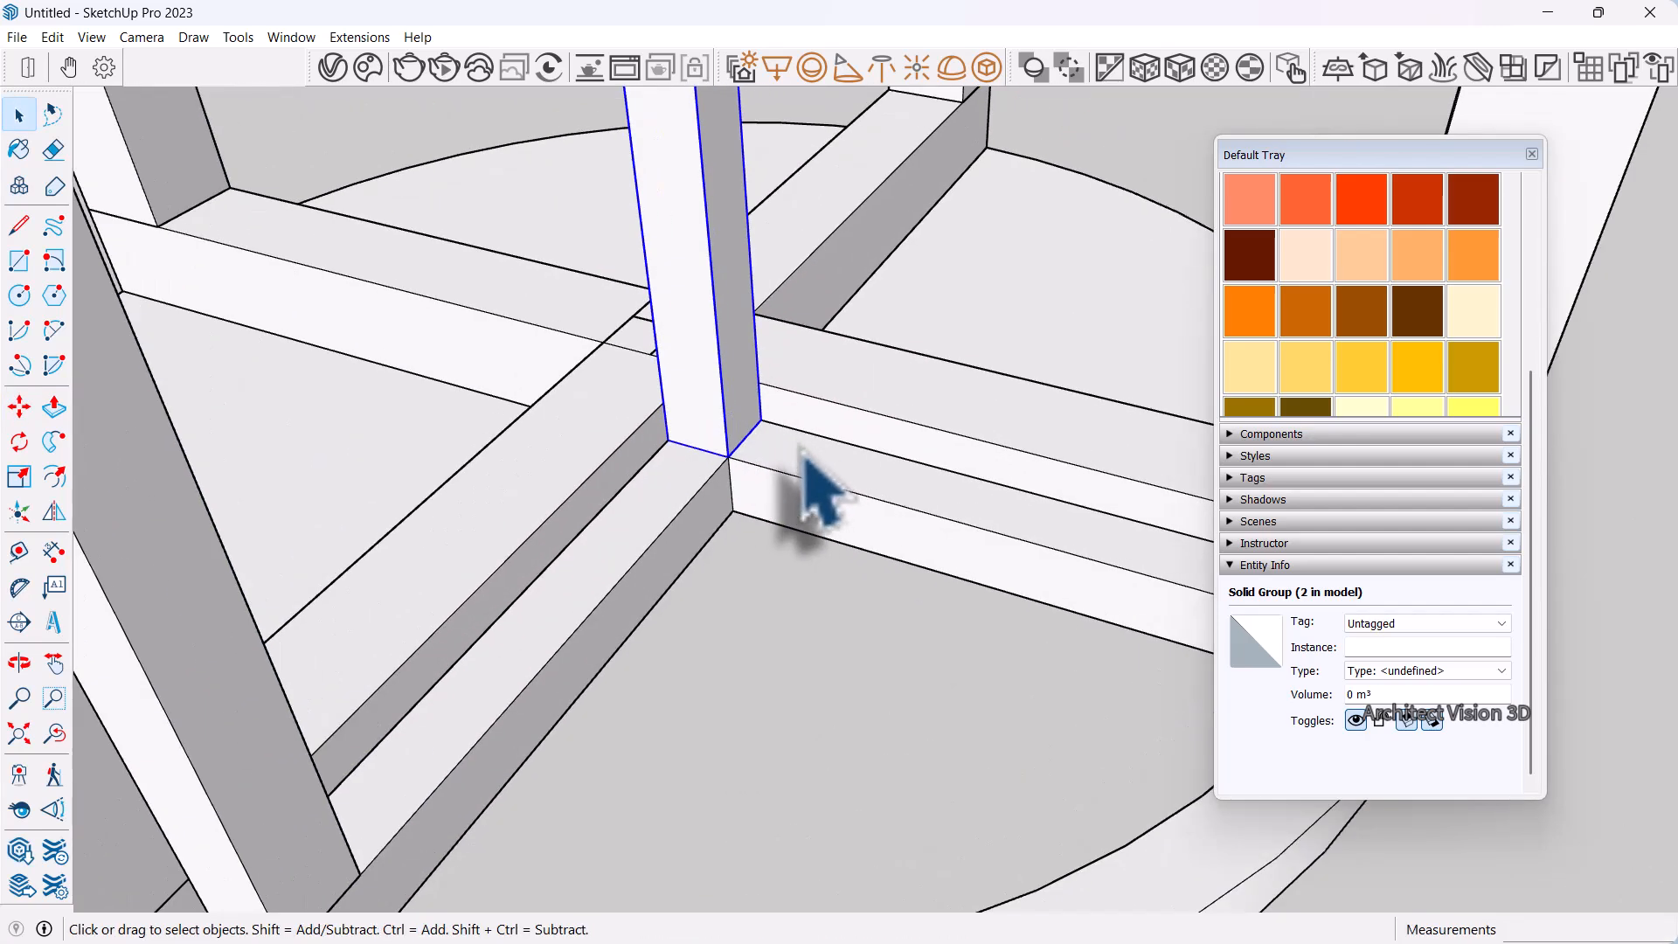
click(19, 406)
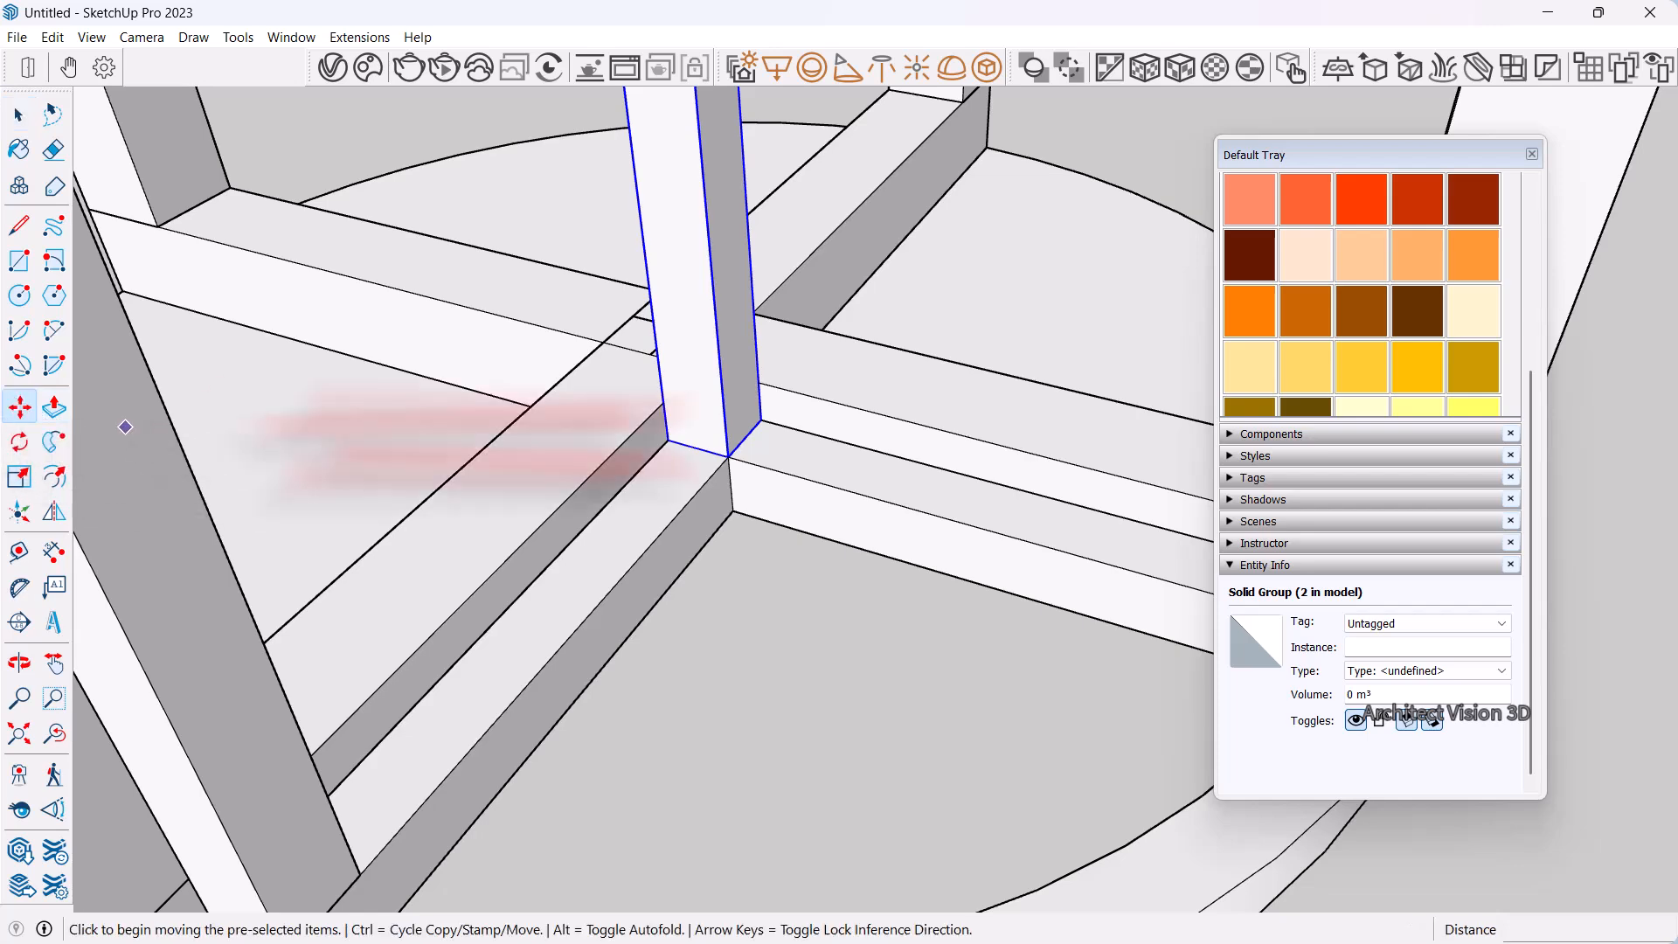
click(728, 454)
scroll(536, 390, down, 3)
scroll(839, 481, up, 5)
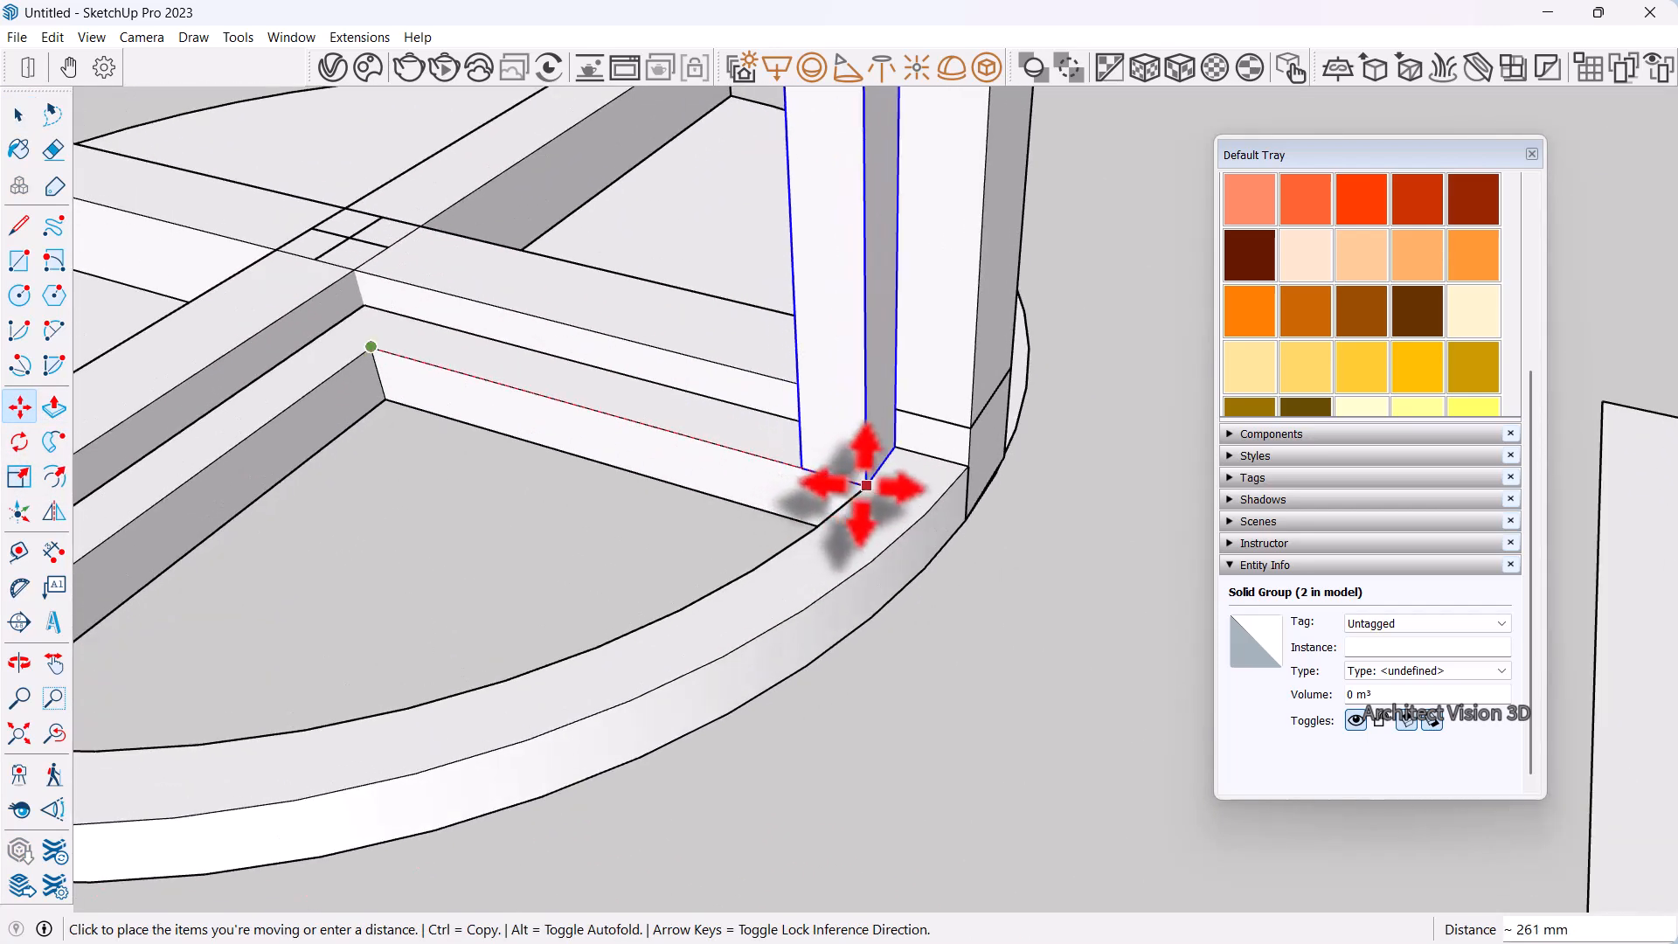
key(ctrl)
Shift the third post by about 1 mm so its lower corner meets the frame's inner corner
scroll(831, 459, up, 3)
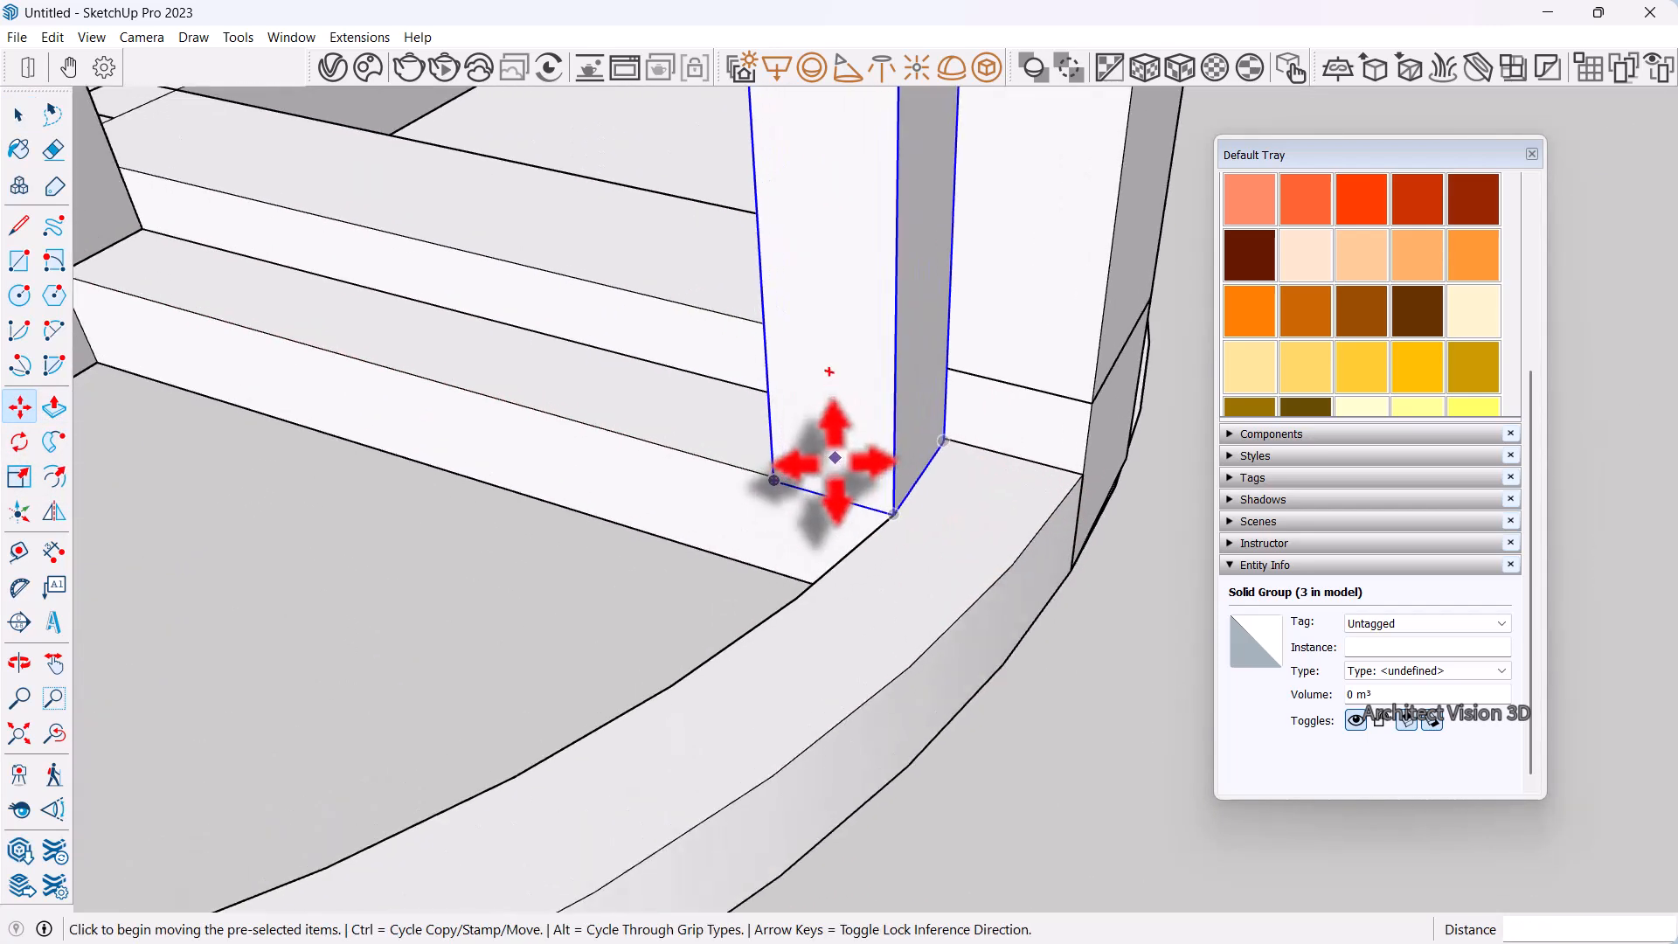
middle_drag(834, 458, 1521, 568)
scroll(1127, 470, up, 4)
scroll(826, 372, down, 3)
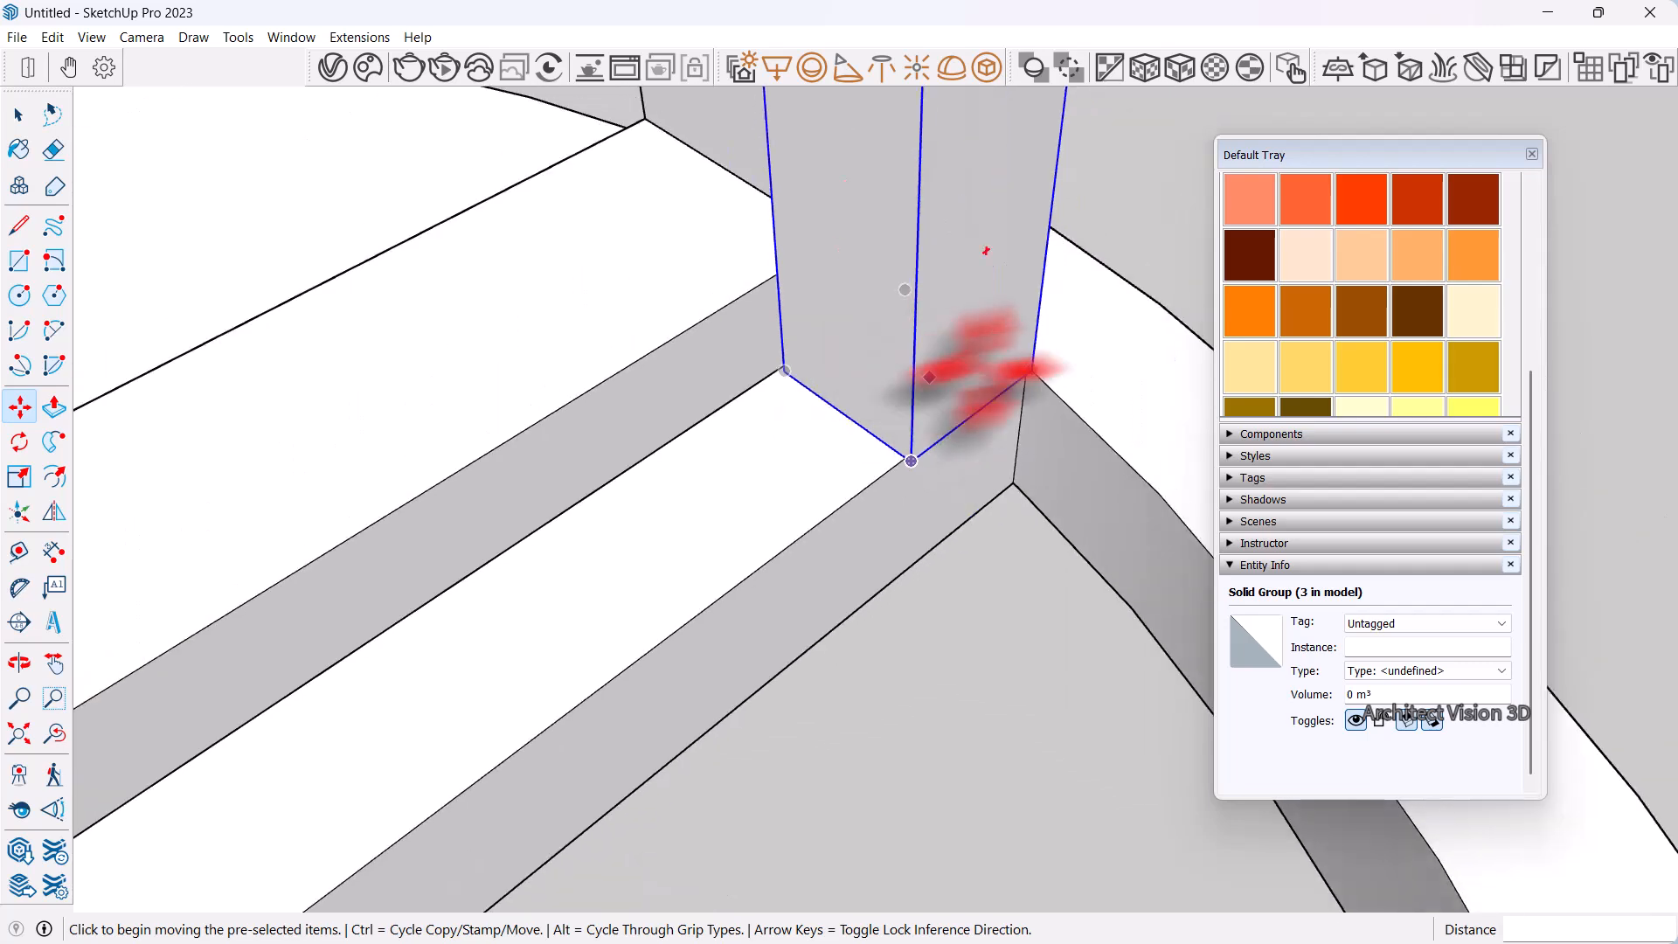
scroll(1040, 376, up, 4)
scroll(1027, 367, down, 3)
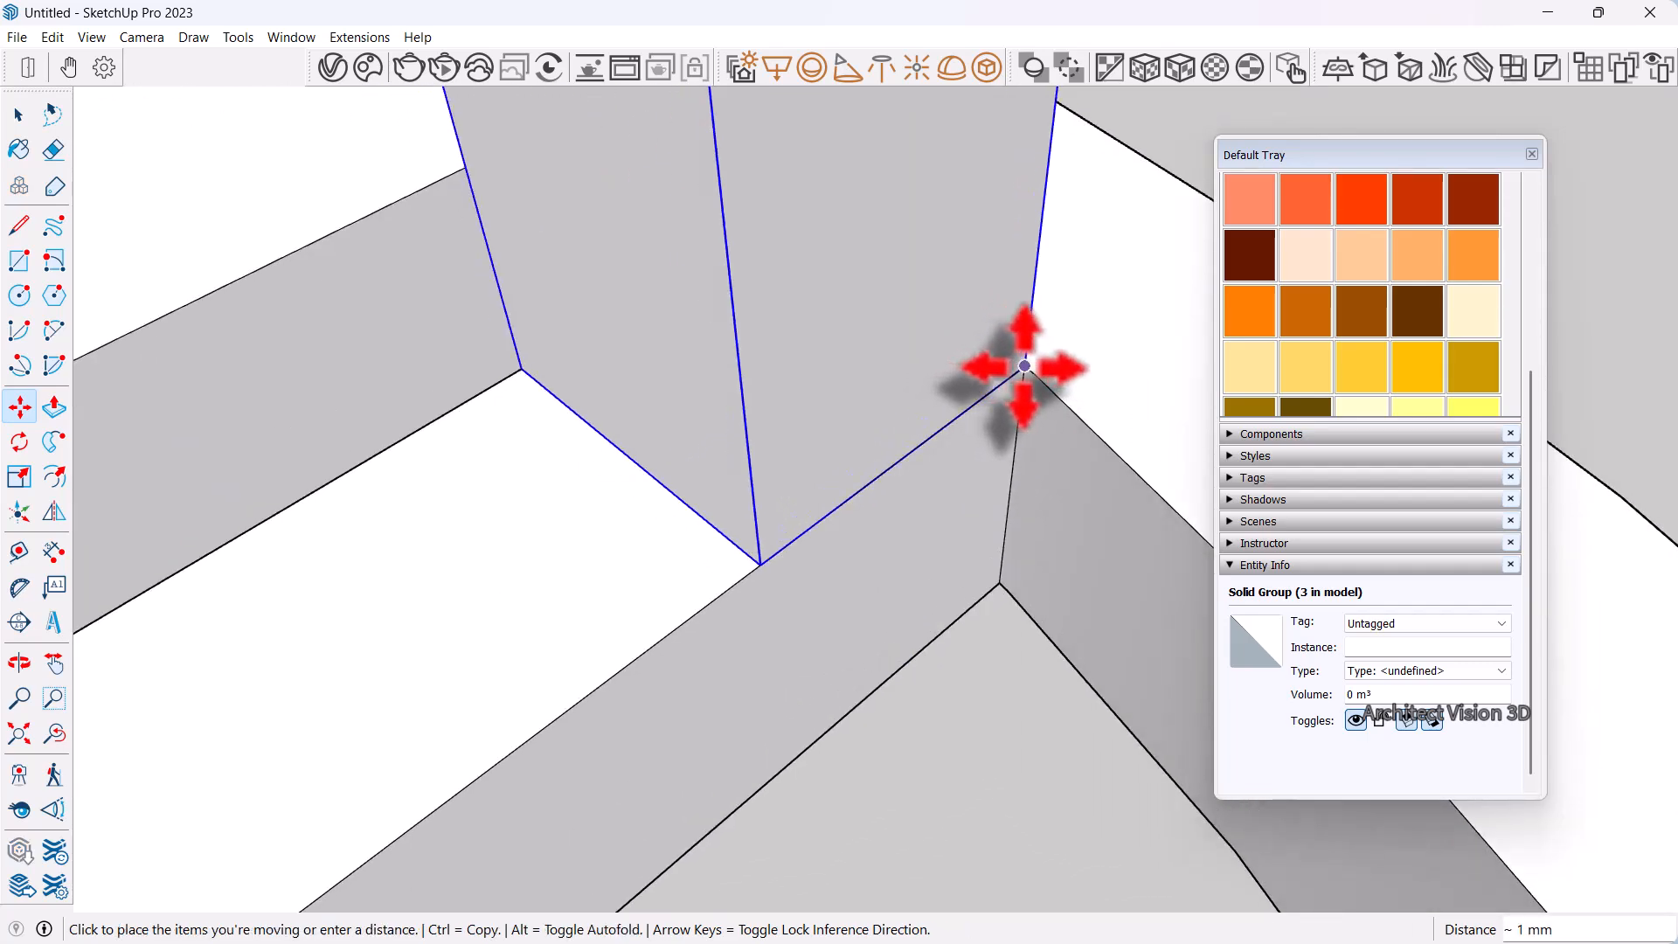
middle_drag(1019, 363, 962, 707)
scroll(971, 690, down, 5)
key(space)
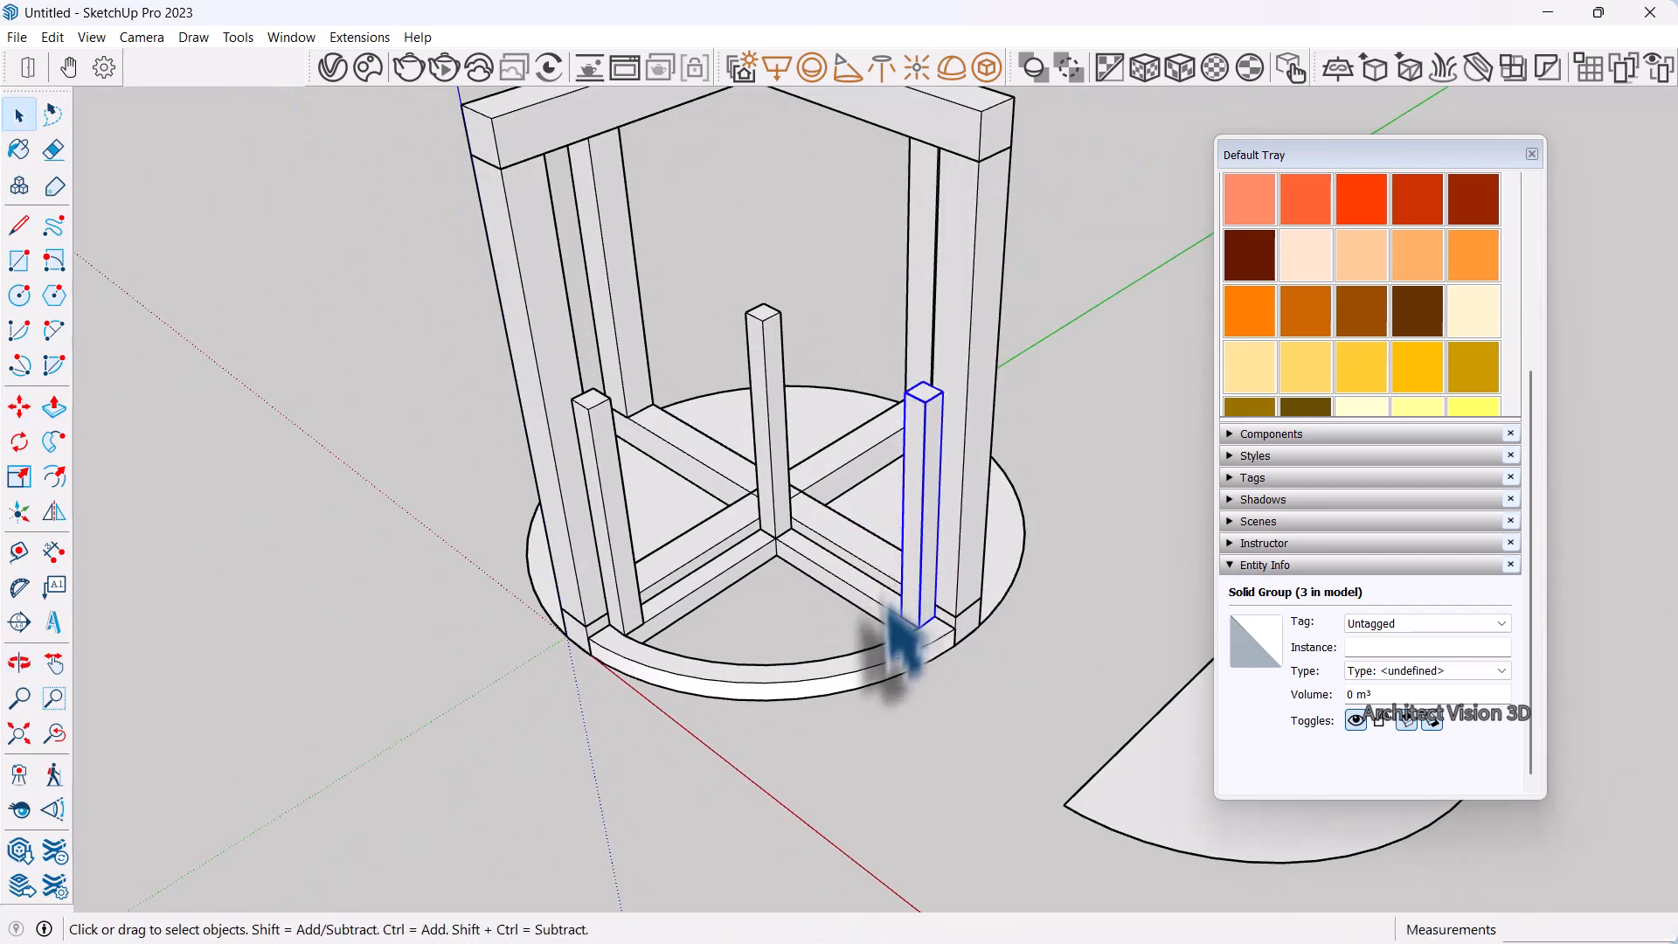
Copy the quarter-circle frame straight up from its inner corner so it sits on top of the three posts
scroll(883, 699, up, 3)
click(857, 711)
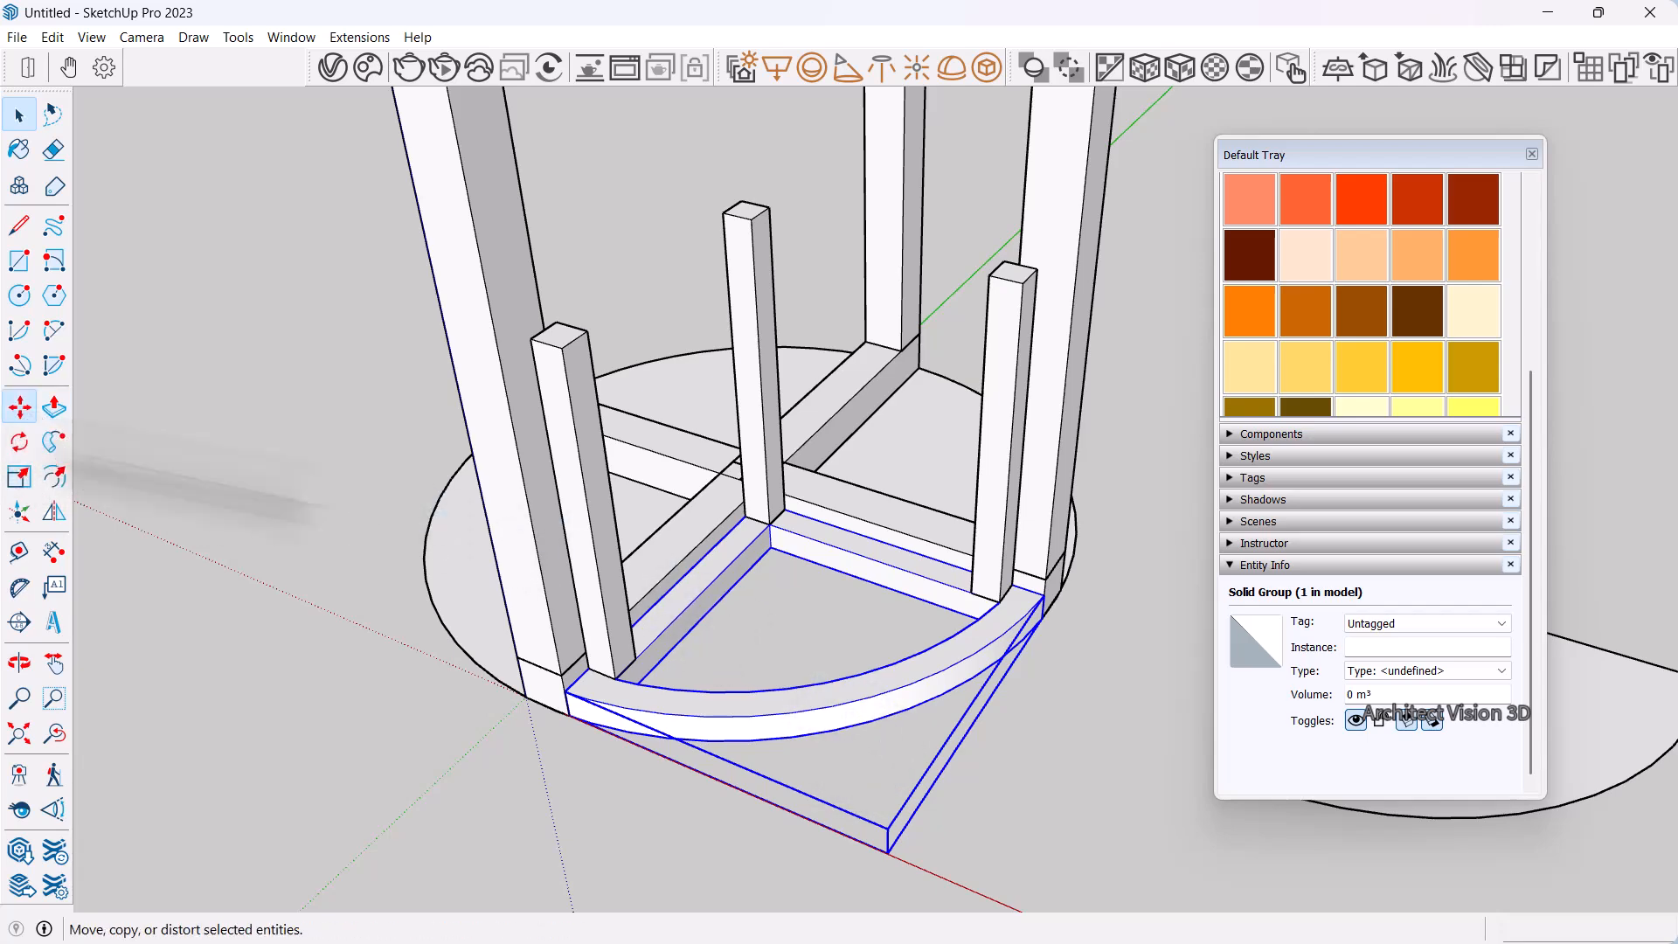
click(19, 406)
scroll(787, 542, up, 5)
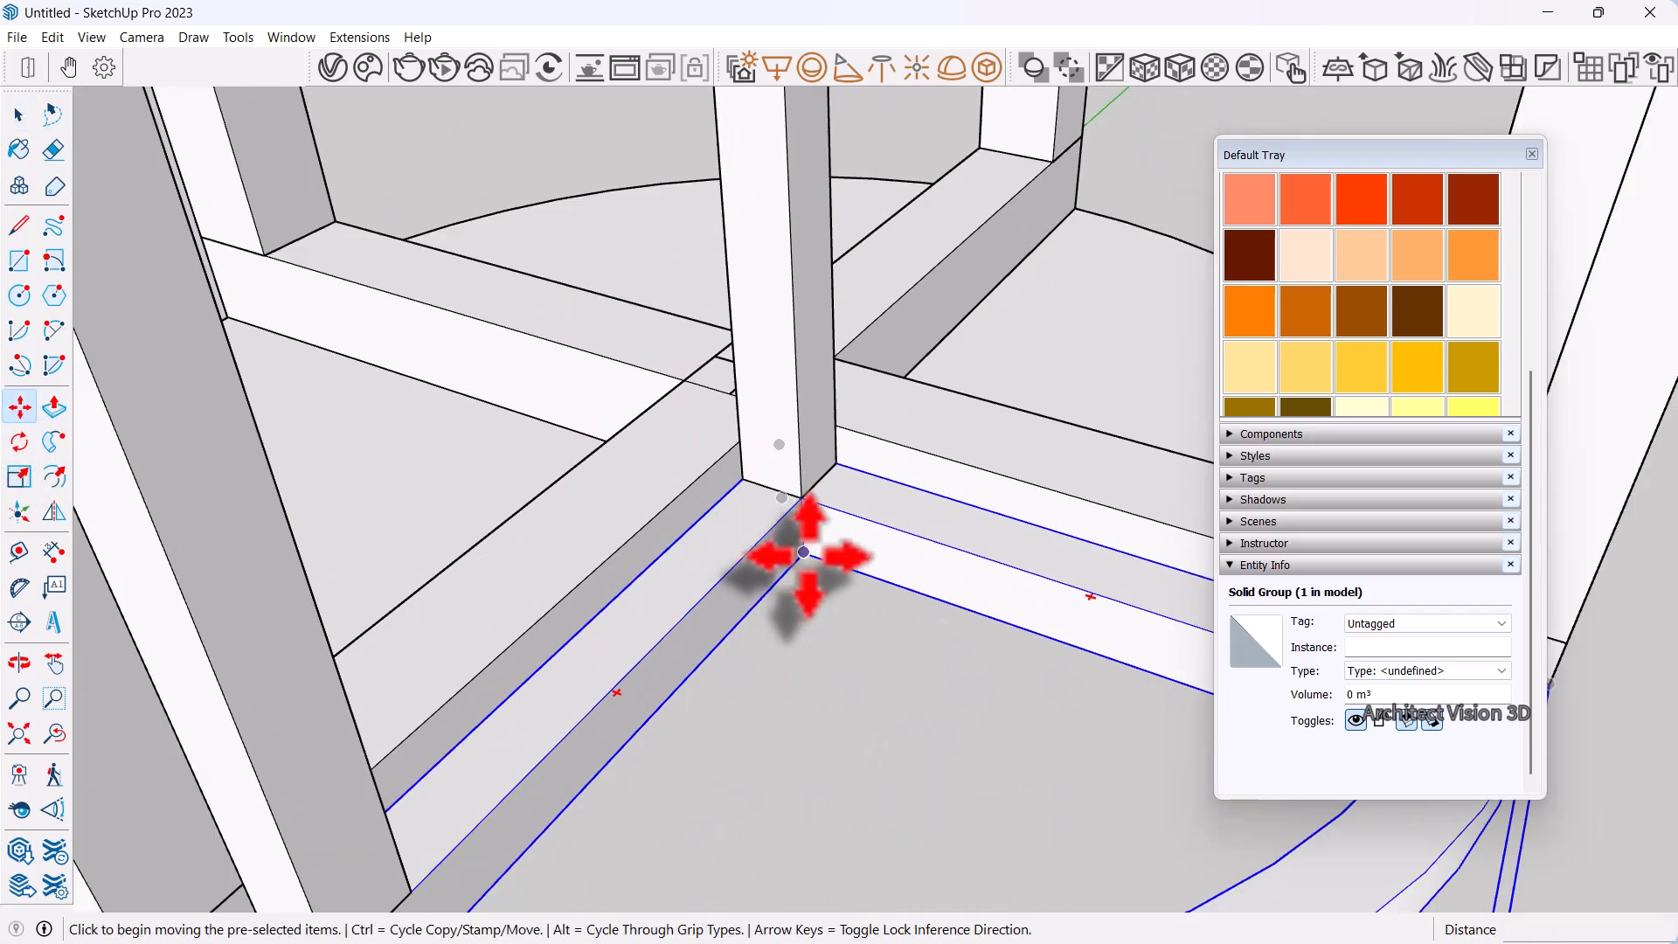
click(803, 552)
scroll(796, 542, down, 5)
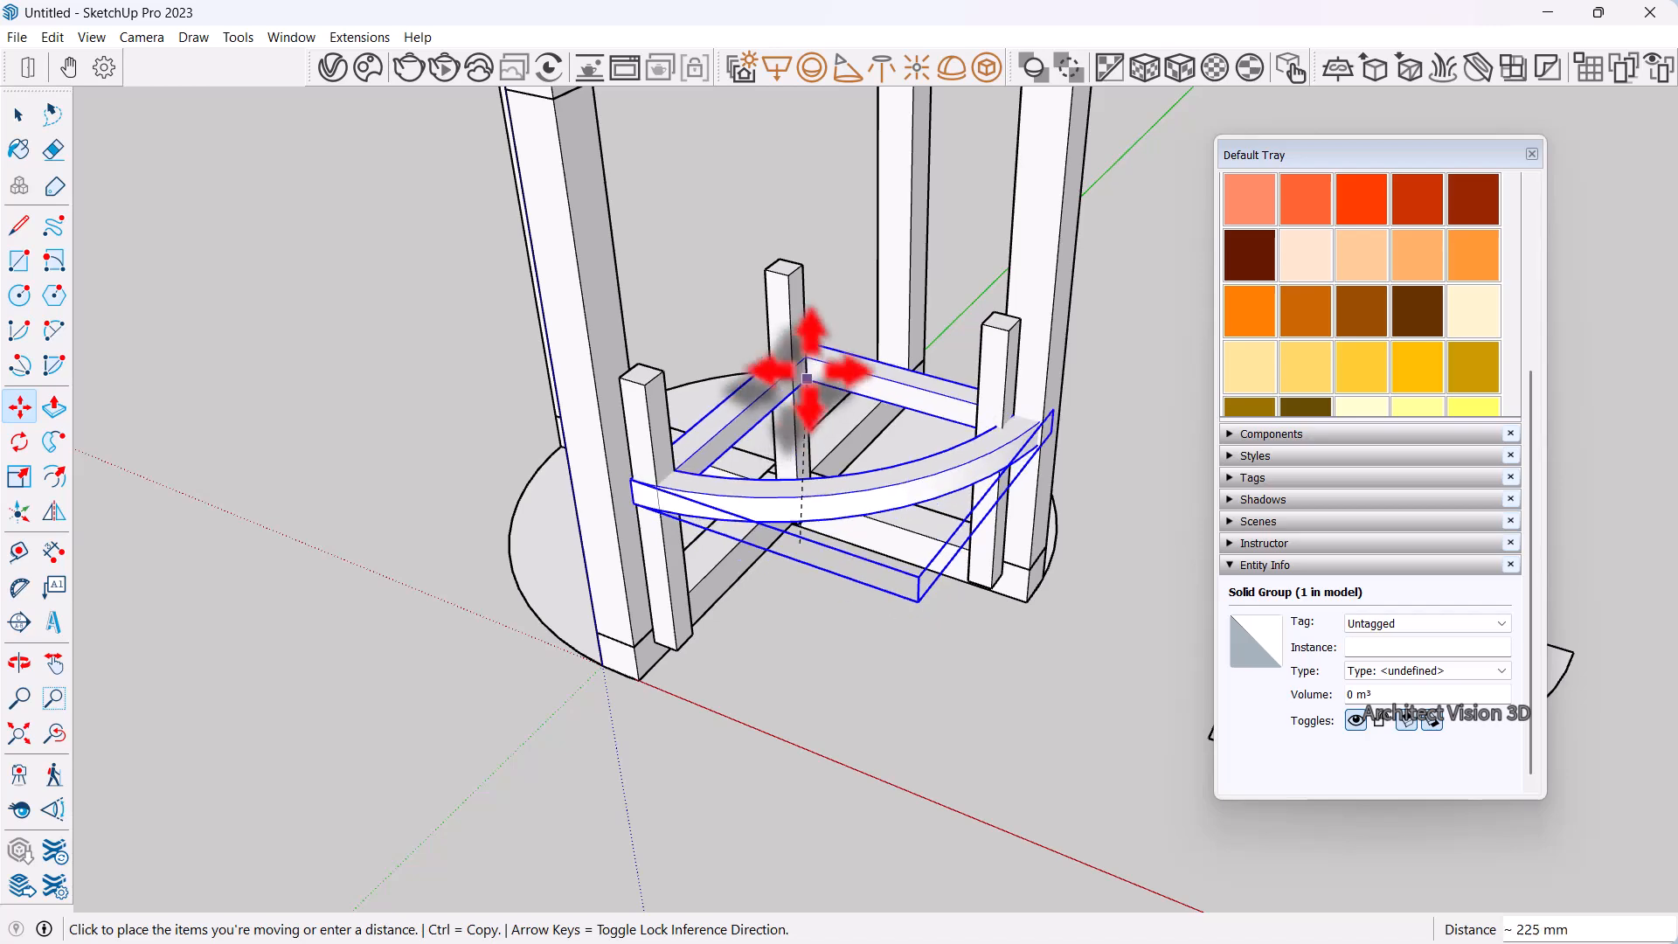
key(ctrl)
scroll(764, 297, up, 3)
click(754, 271)
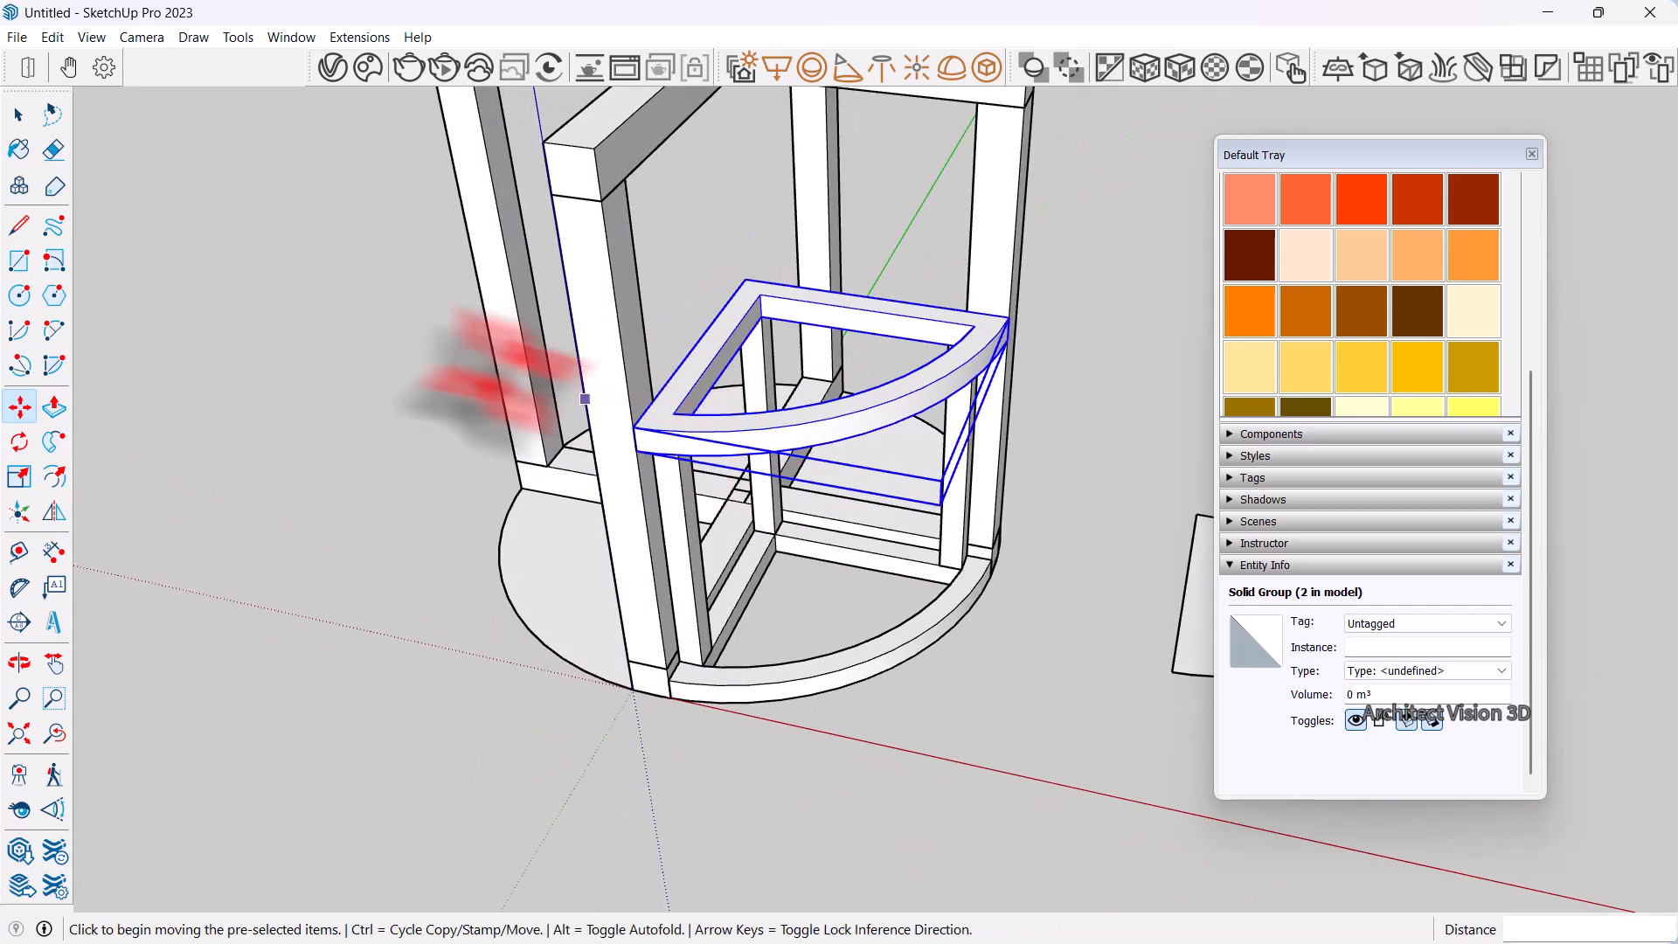
scroll(516, 380, down, 4)
key(space)
middle_drag(543, 400, 817, 603)
click(832, 614)
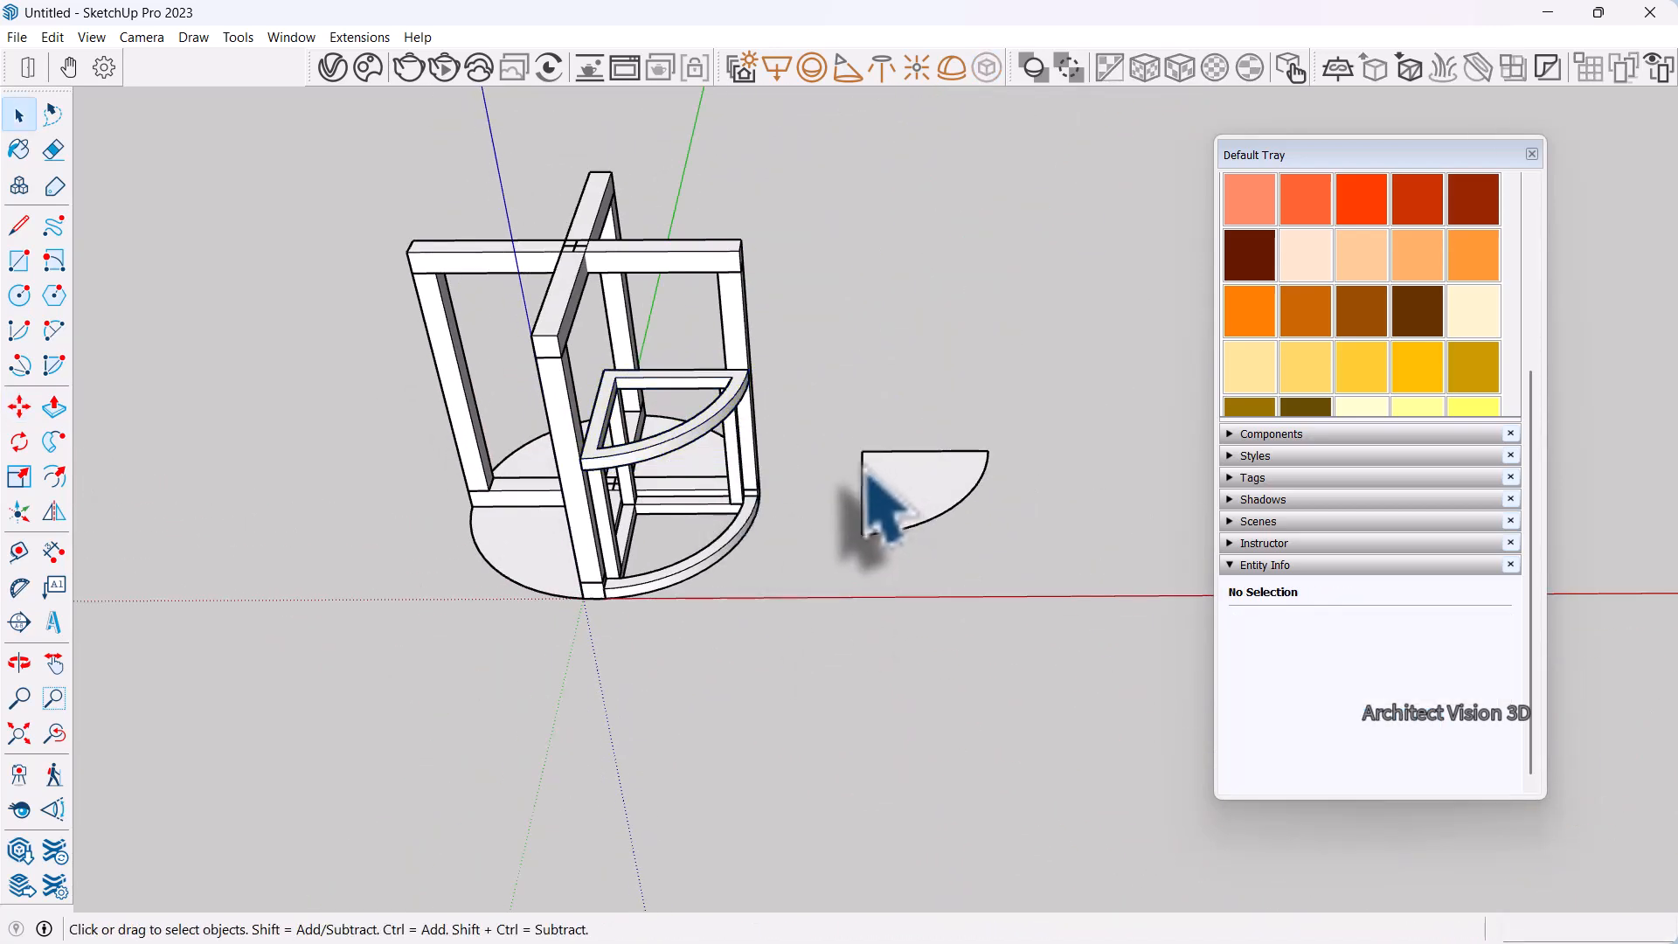
Move the separate quarter-circle face and its edges onto the upper frame, matching their square corners
scroll(867, 476, up, 3)
middle_drag(791, 463, 1057, 520)
click(999, 532)
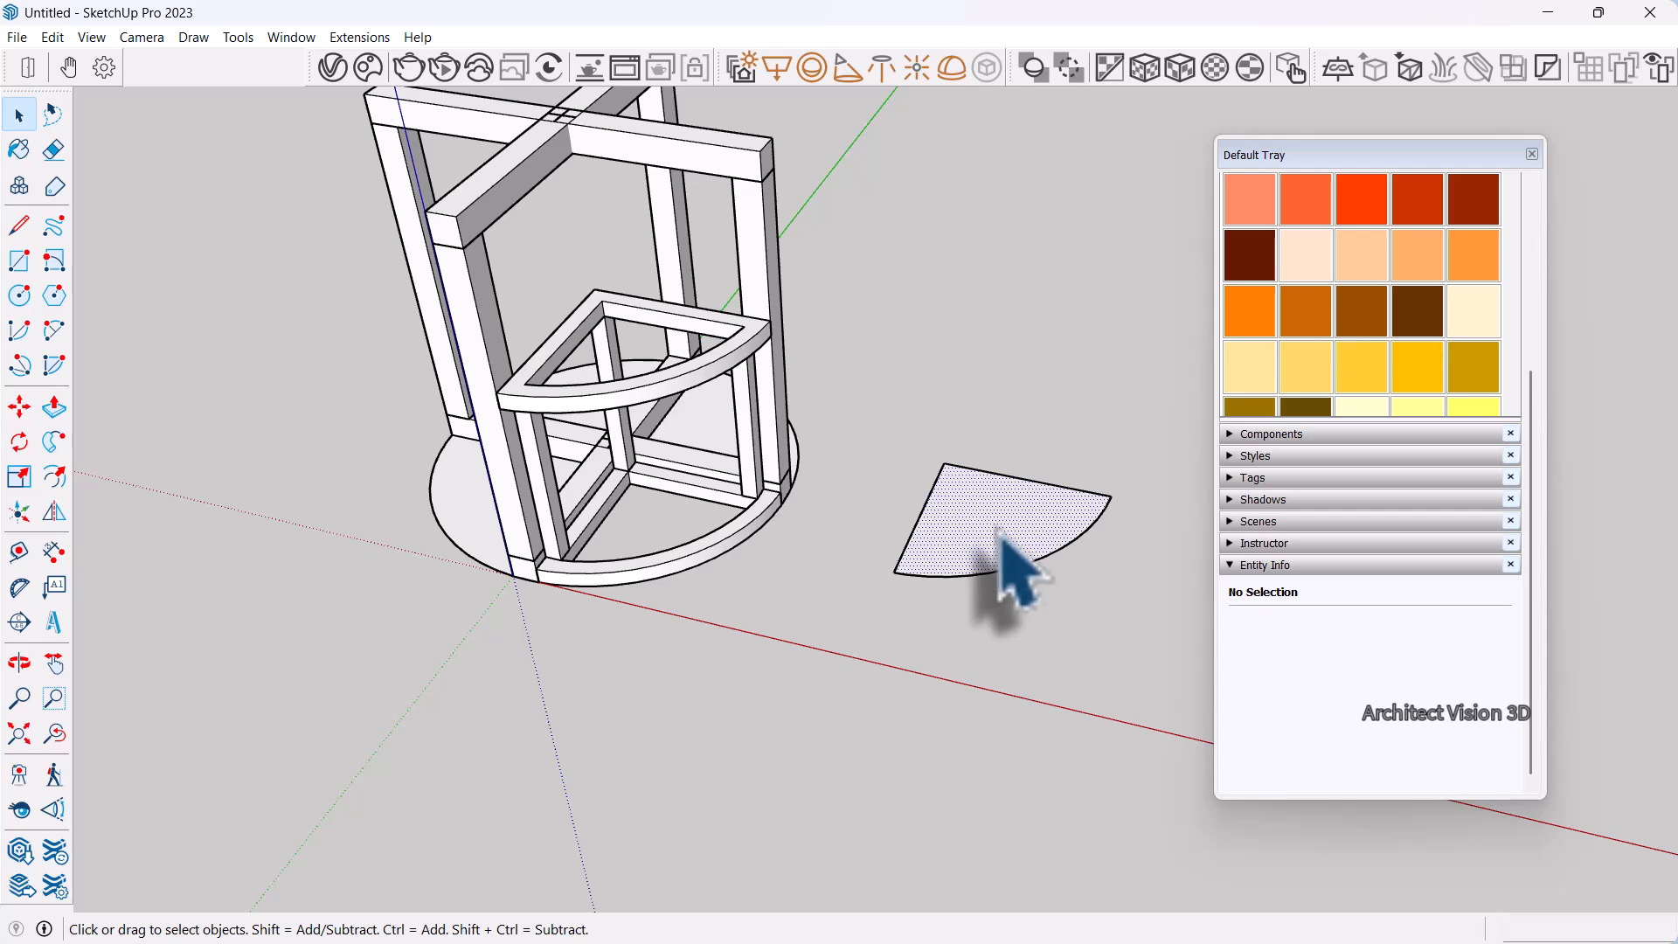
middle_drag(870, 559, 999, 535)
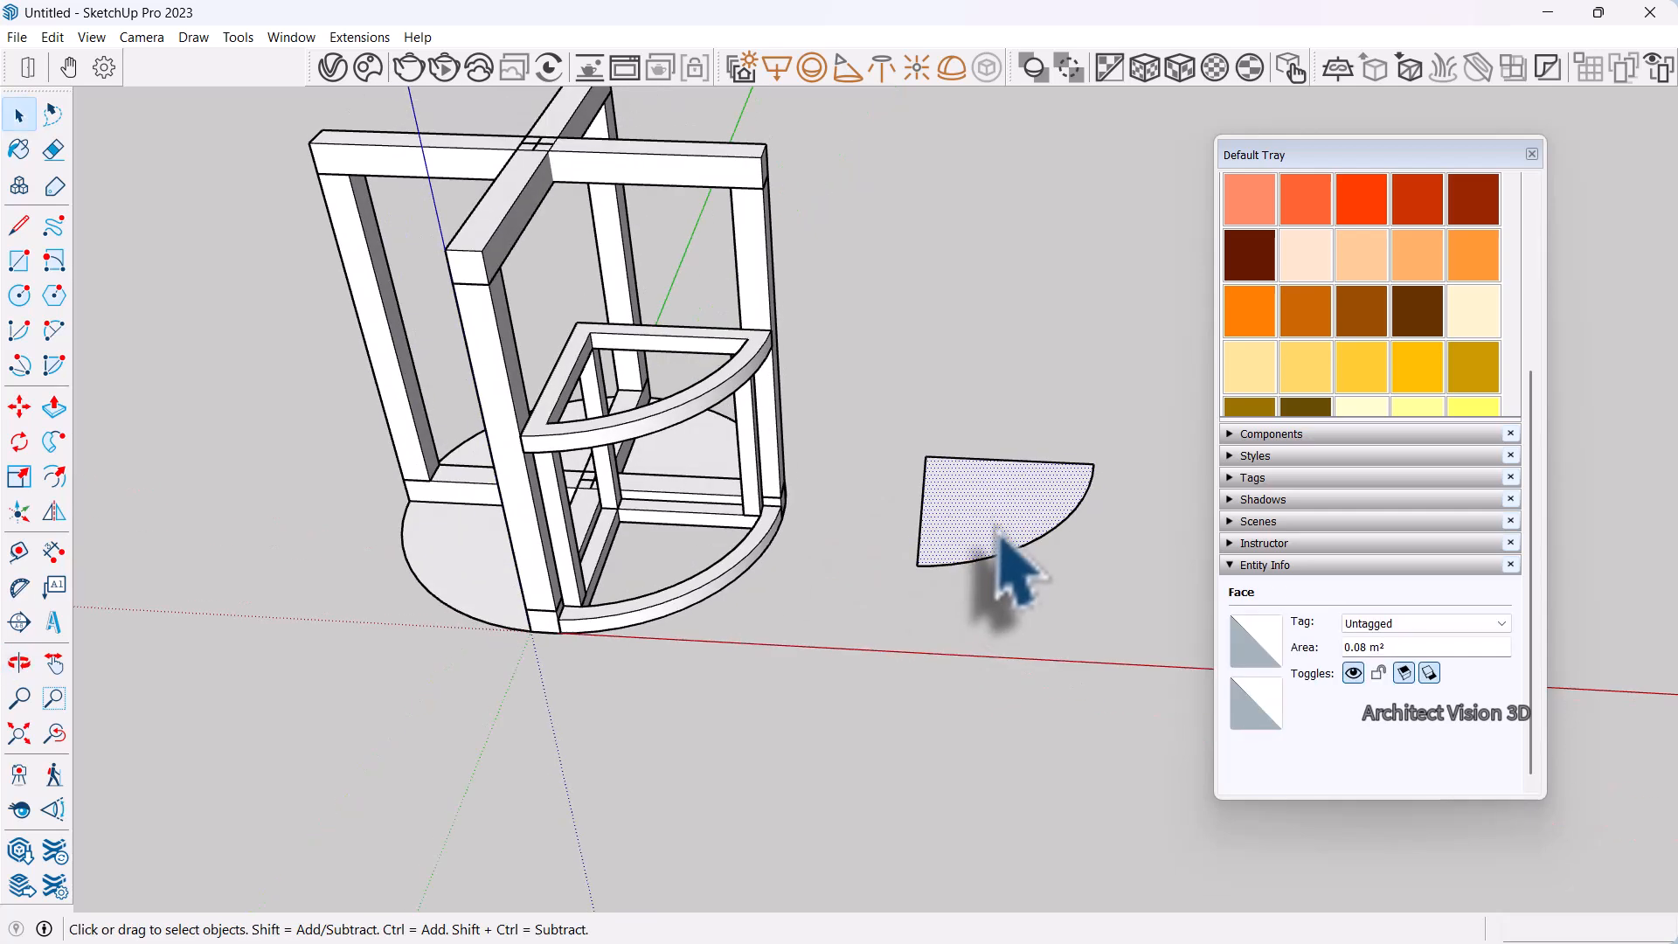
scroll(992, 524, up, 2)
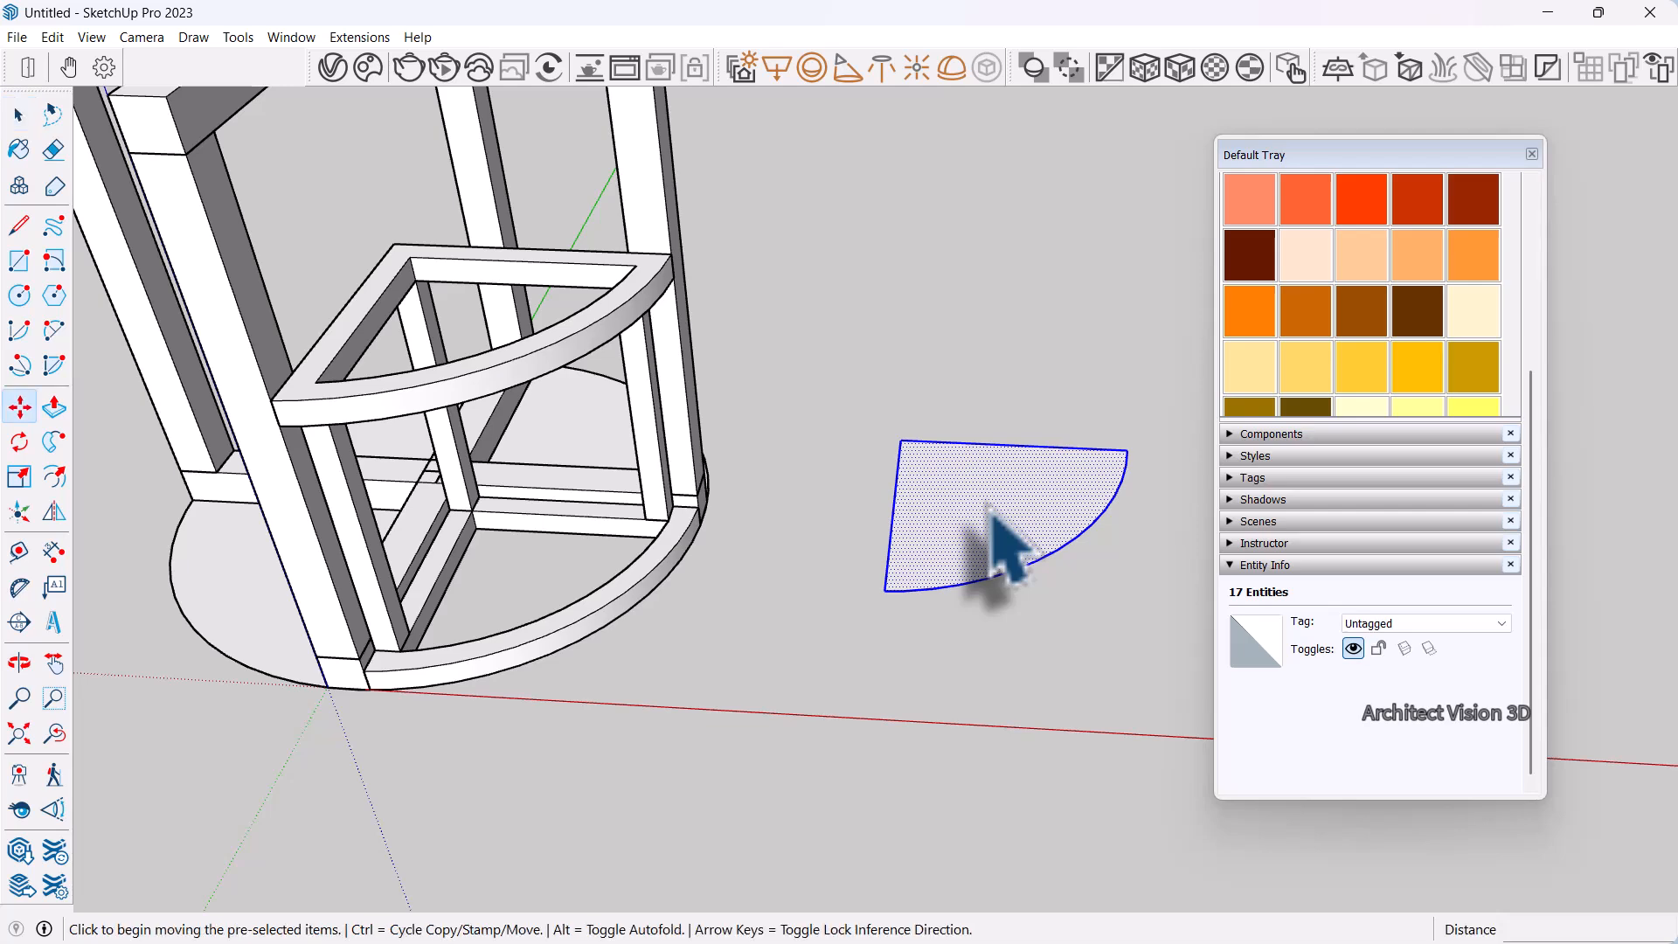
click(900, 443)
scroll(412, 280, up, 3)
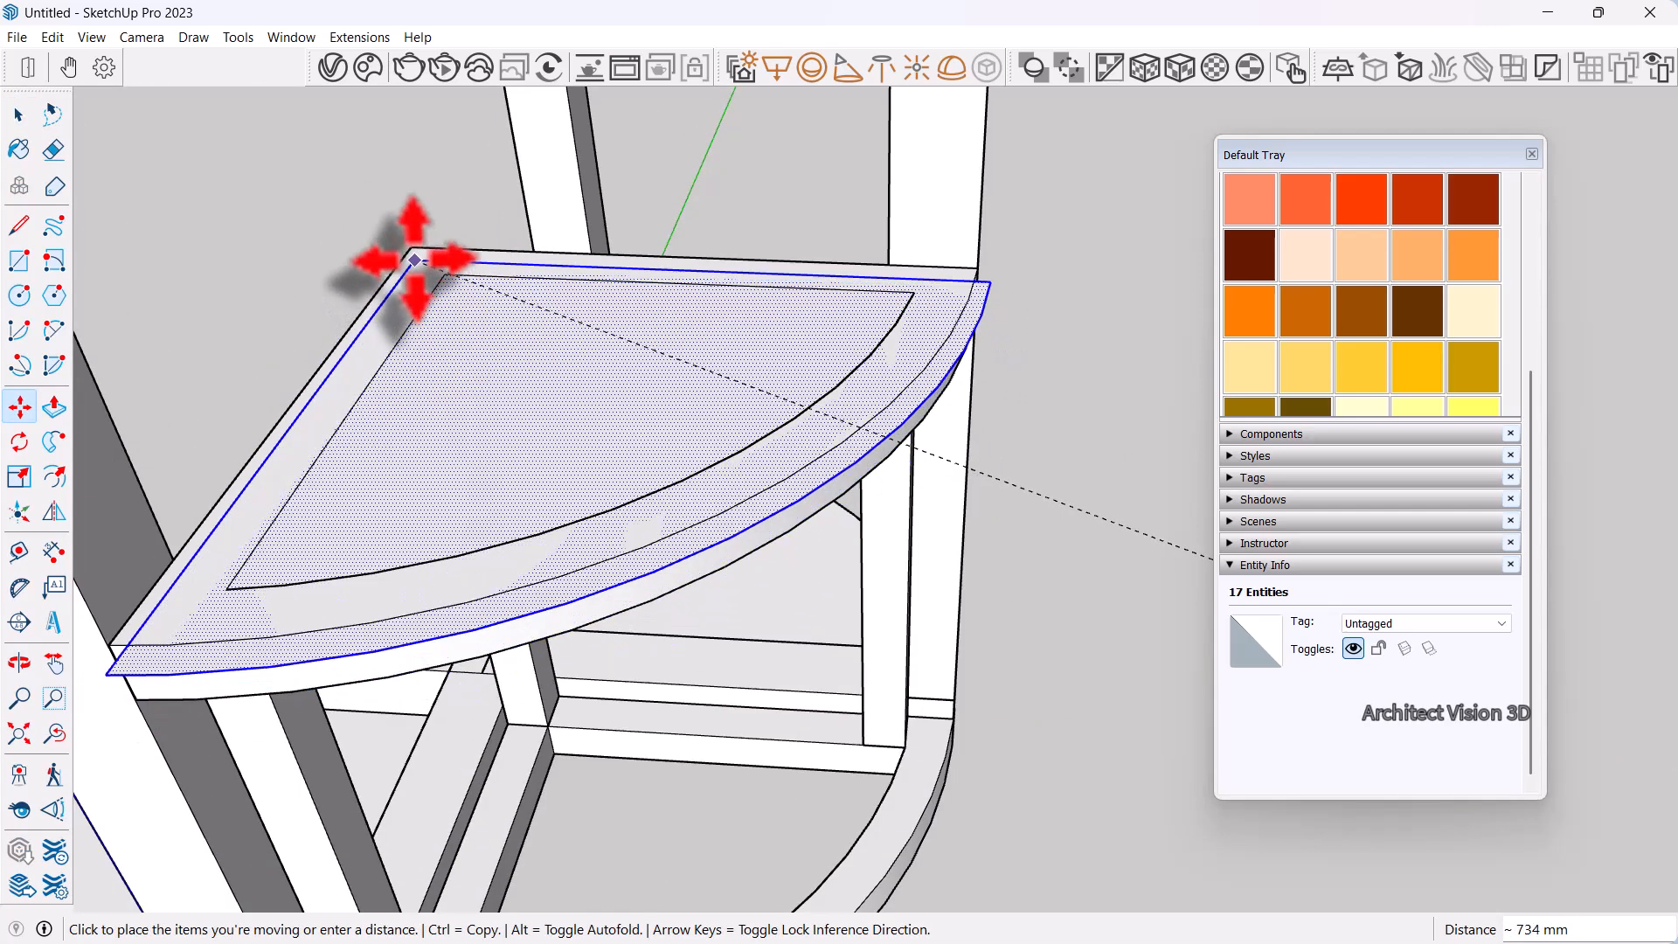
click(412, 249)
scroll(415, 254, down, 2)
middle_drag(559, 345, 776, 386)
scroll(779, 386, up, 1)
key(space)
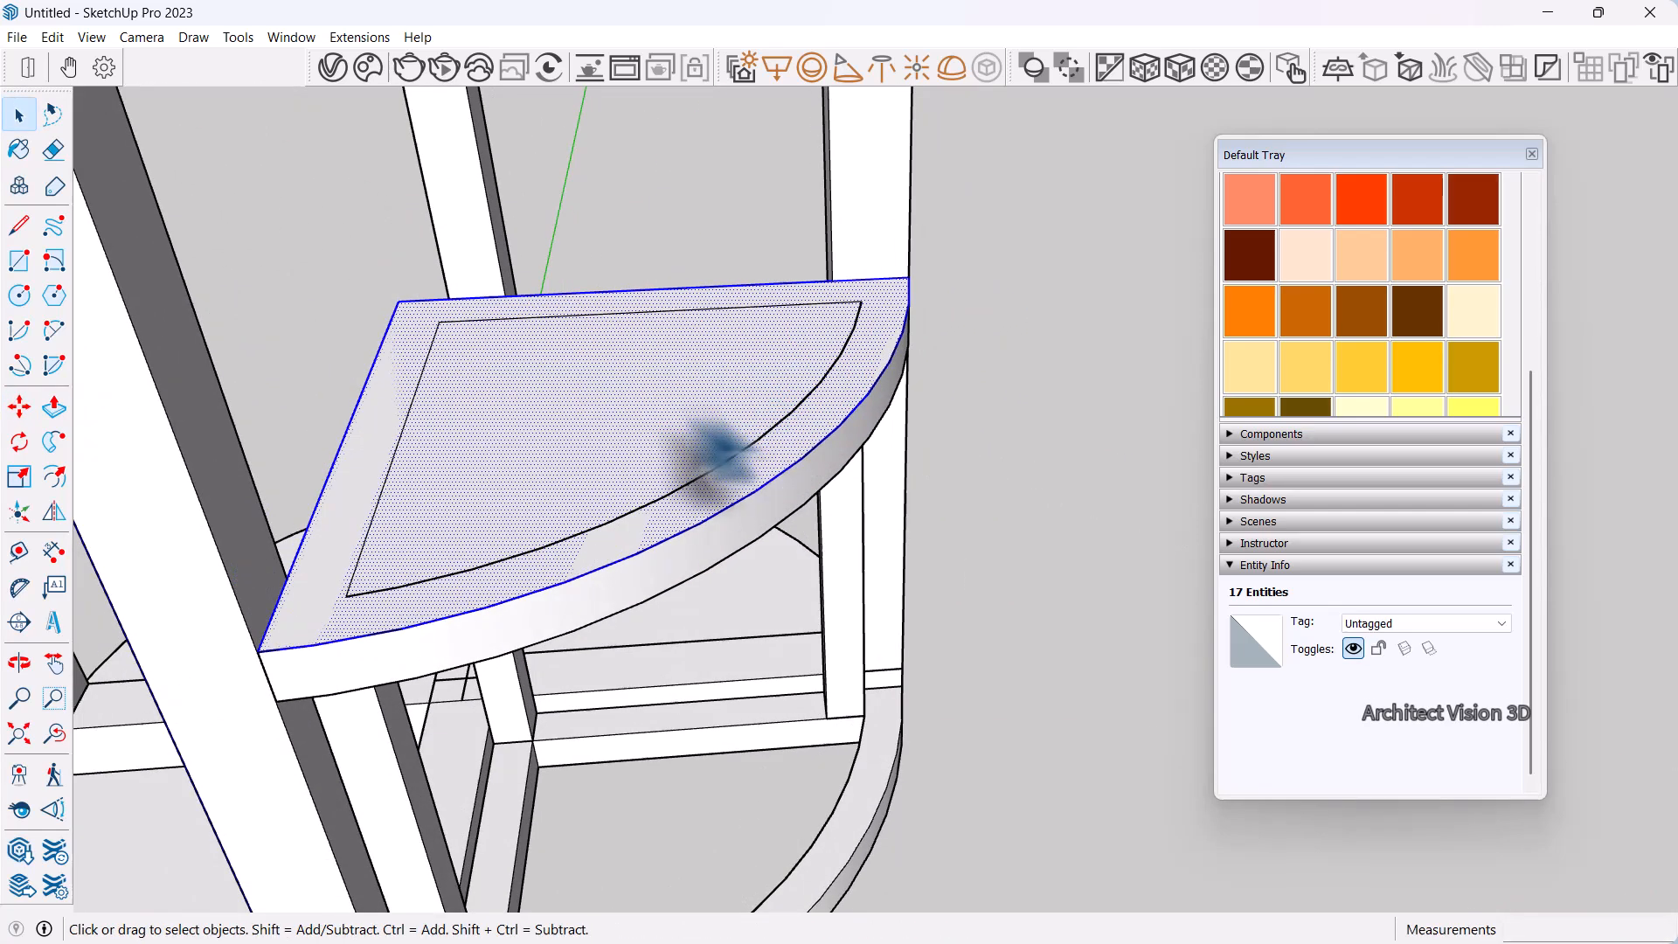
Extrude the quarter-circle face upward into a seat panel about as thick as the frame beneath it
click(54, 407)
click(703, 525)
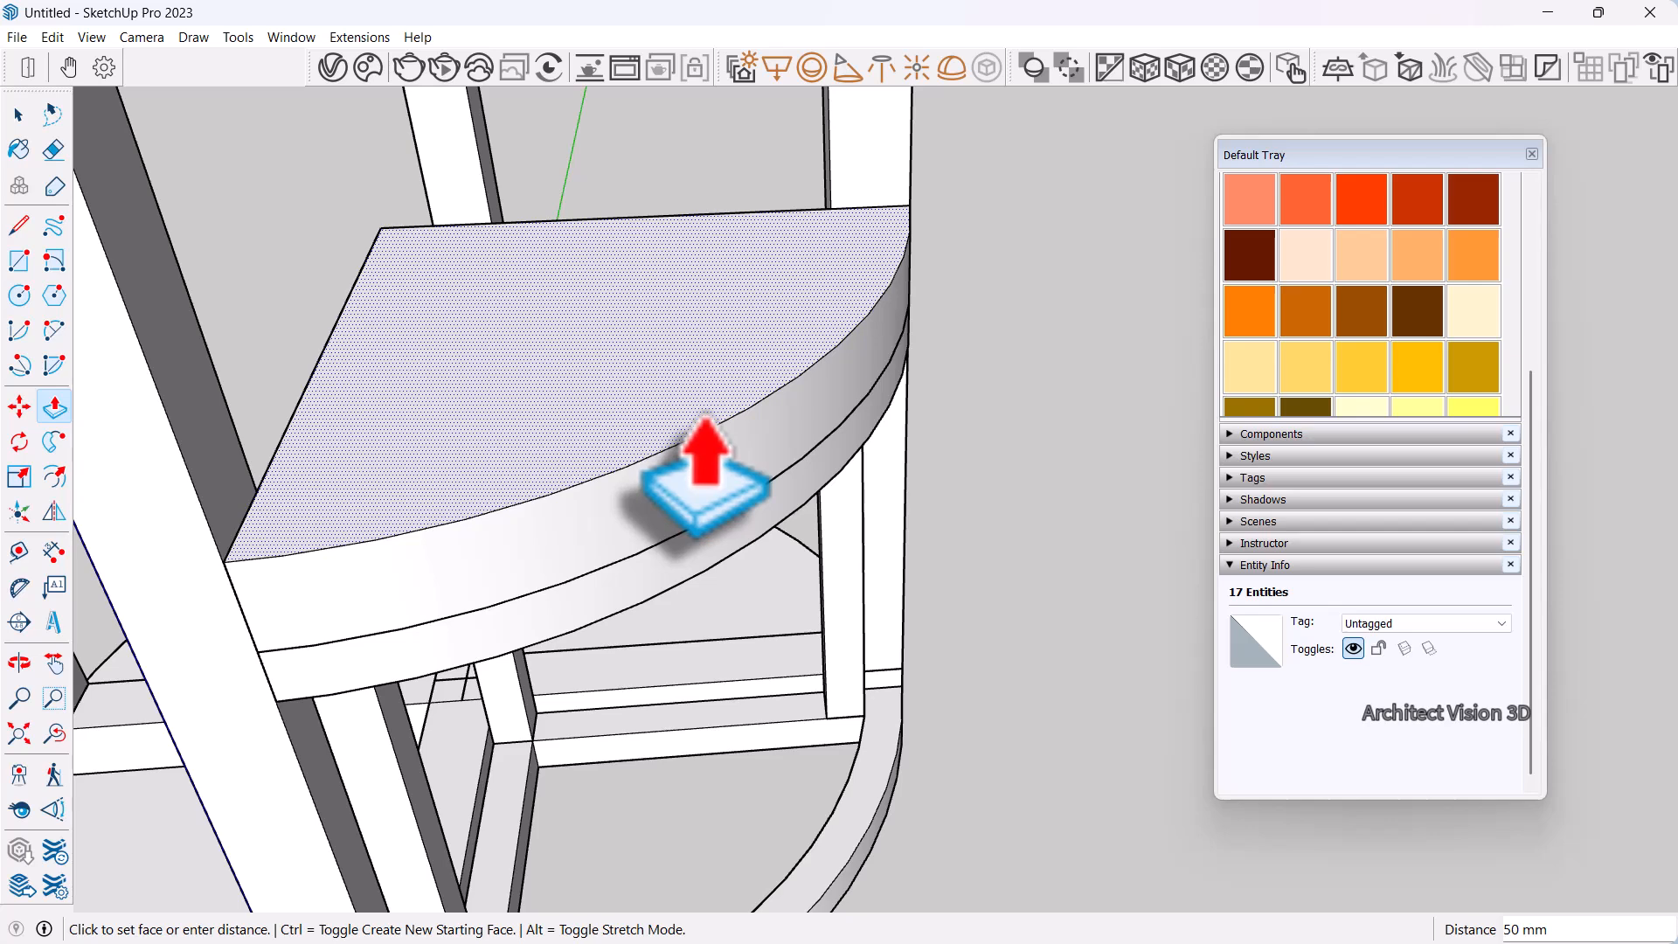
key(Return)
key(space)
Select all the geometry of the seat panel and make it a group
scroll(696, 403, down, 2)
middle_drag(697, 403, 617, 521)
triple_click(660, 385)
right_click(660, 384)
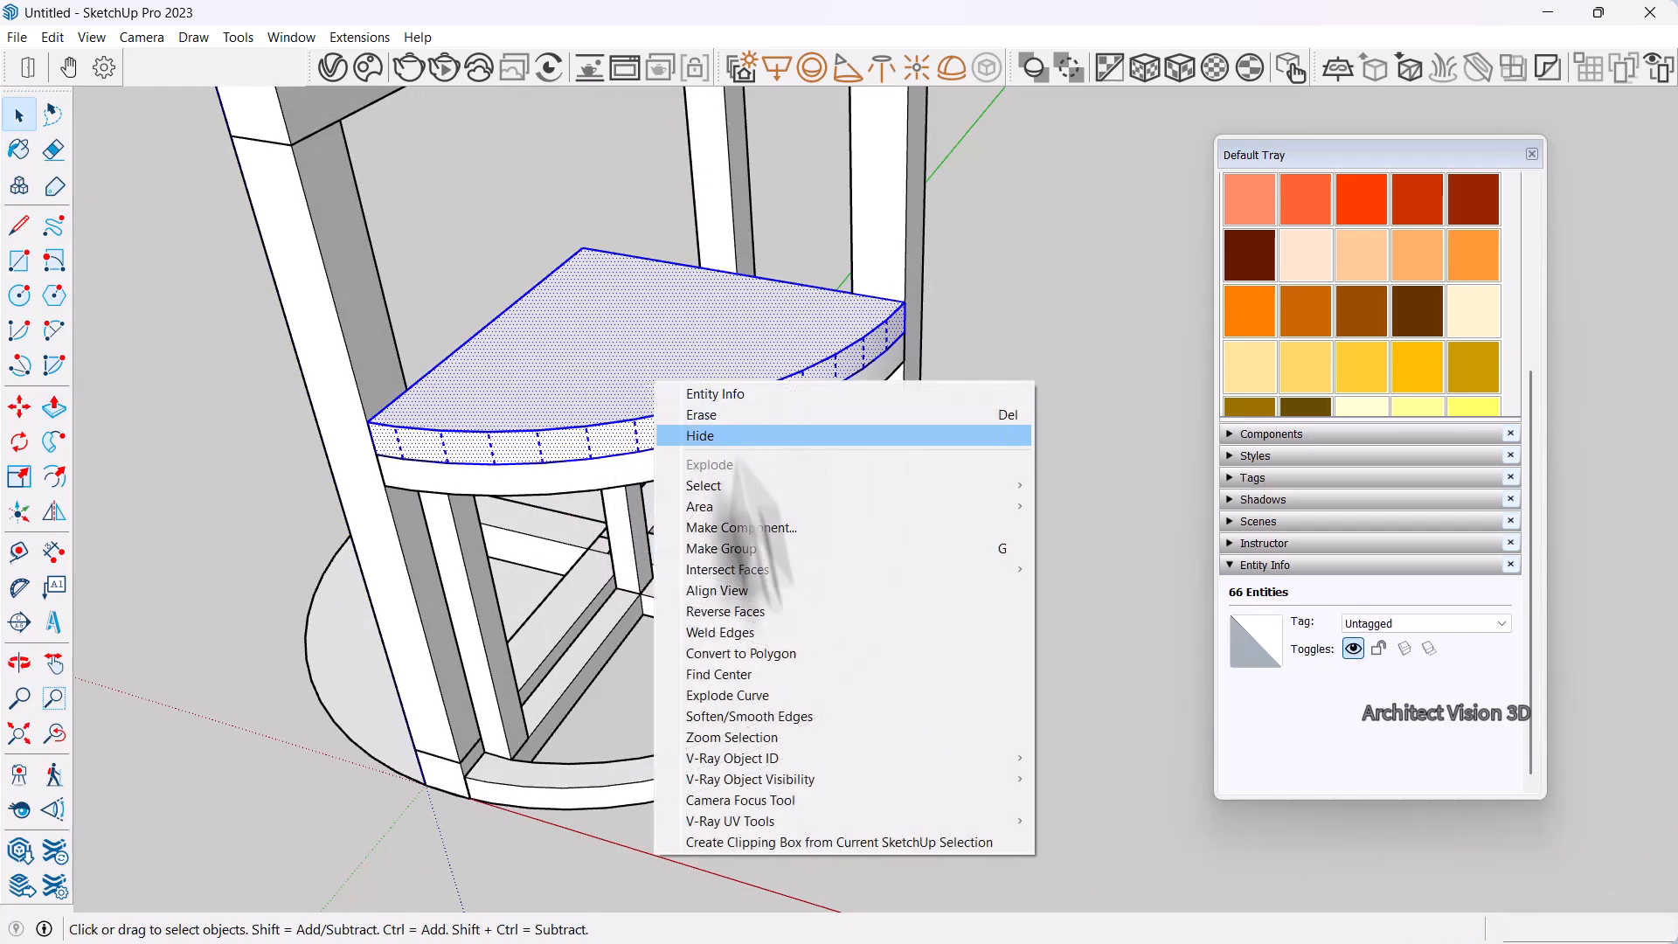
click(768, 552)
scroll(780, 576, down, 4)
middle_drag(780, 577, 898, 832)
click(950, 707)
Draw a 400 mm radius circle on top of the table base, centred where the upper bars cross
scroll(783, 395, up, 5)
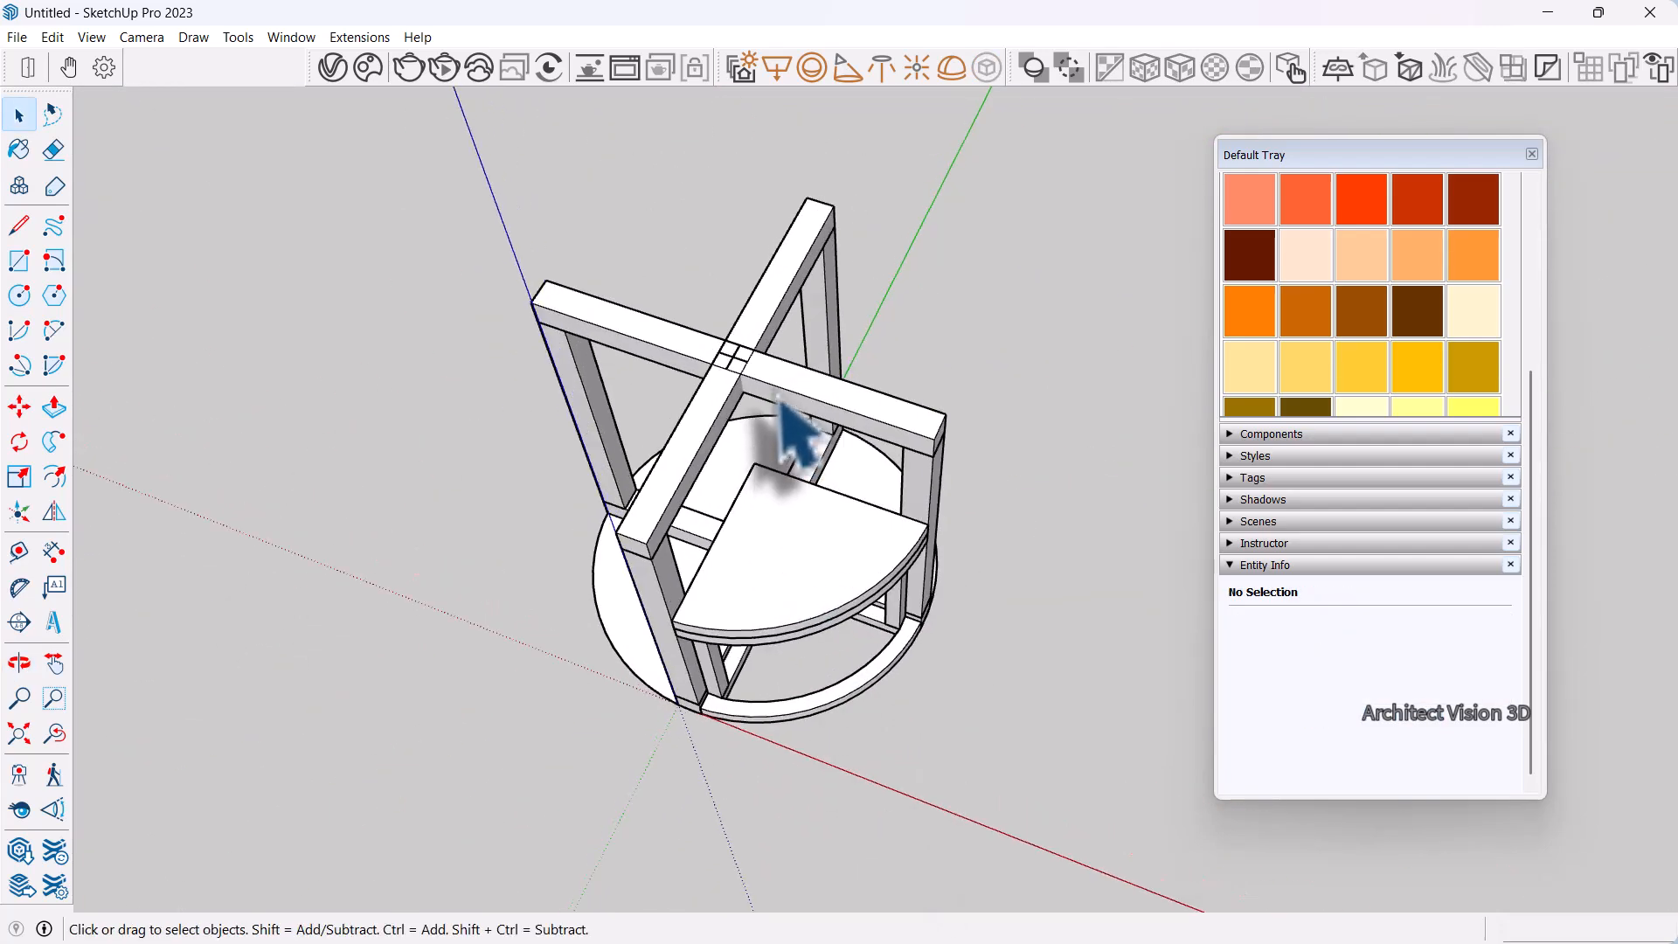
click(21, 295)
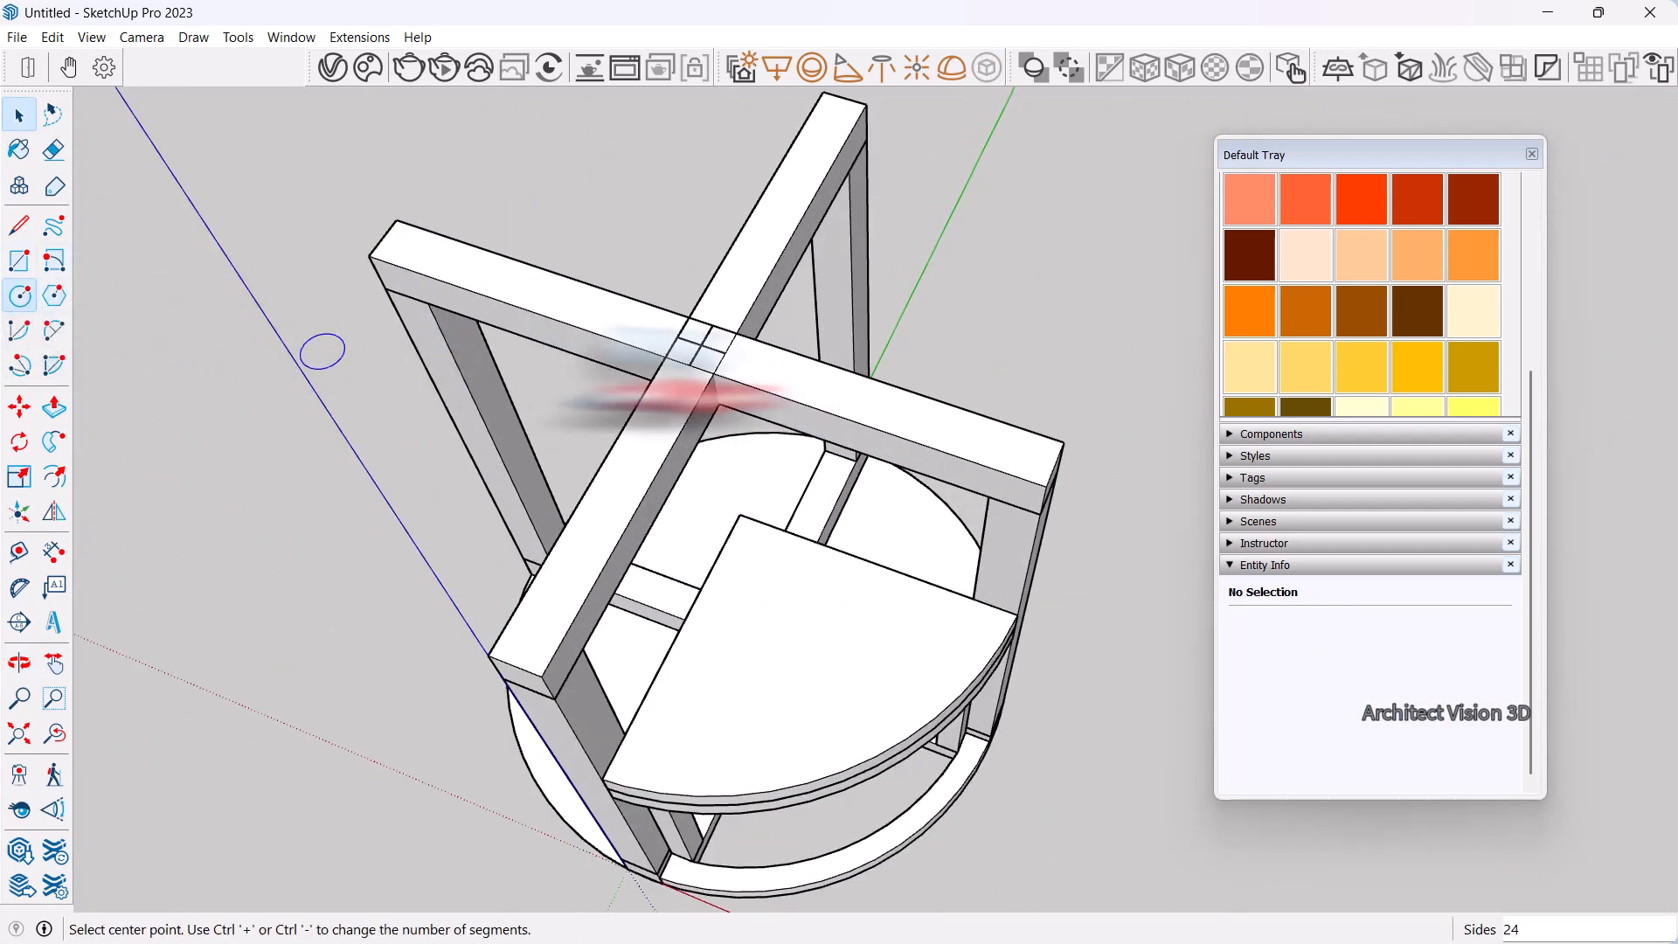
click(701, 344)
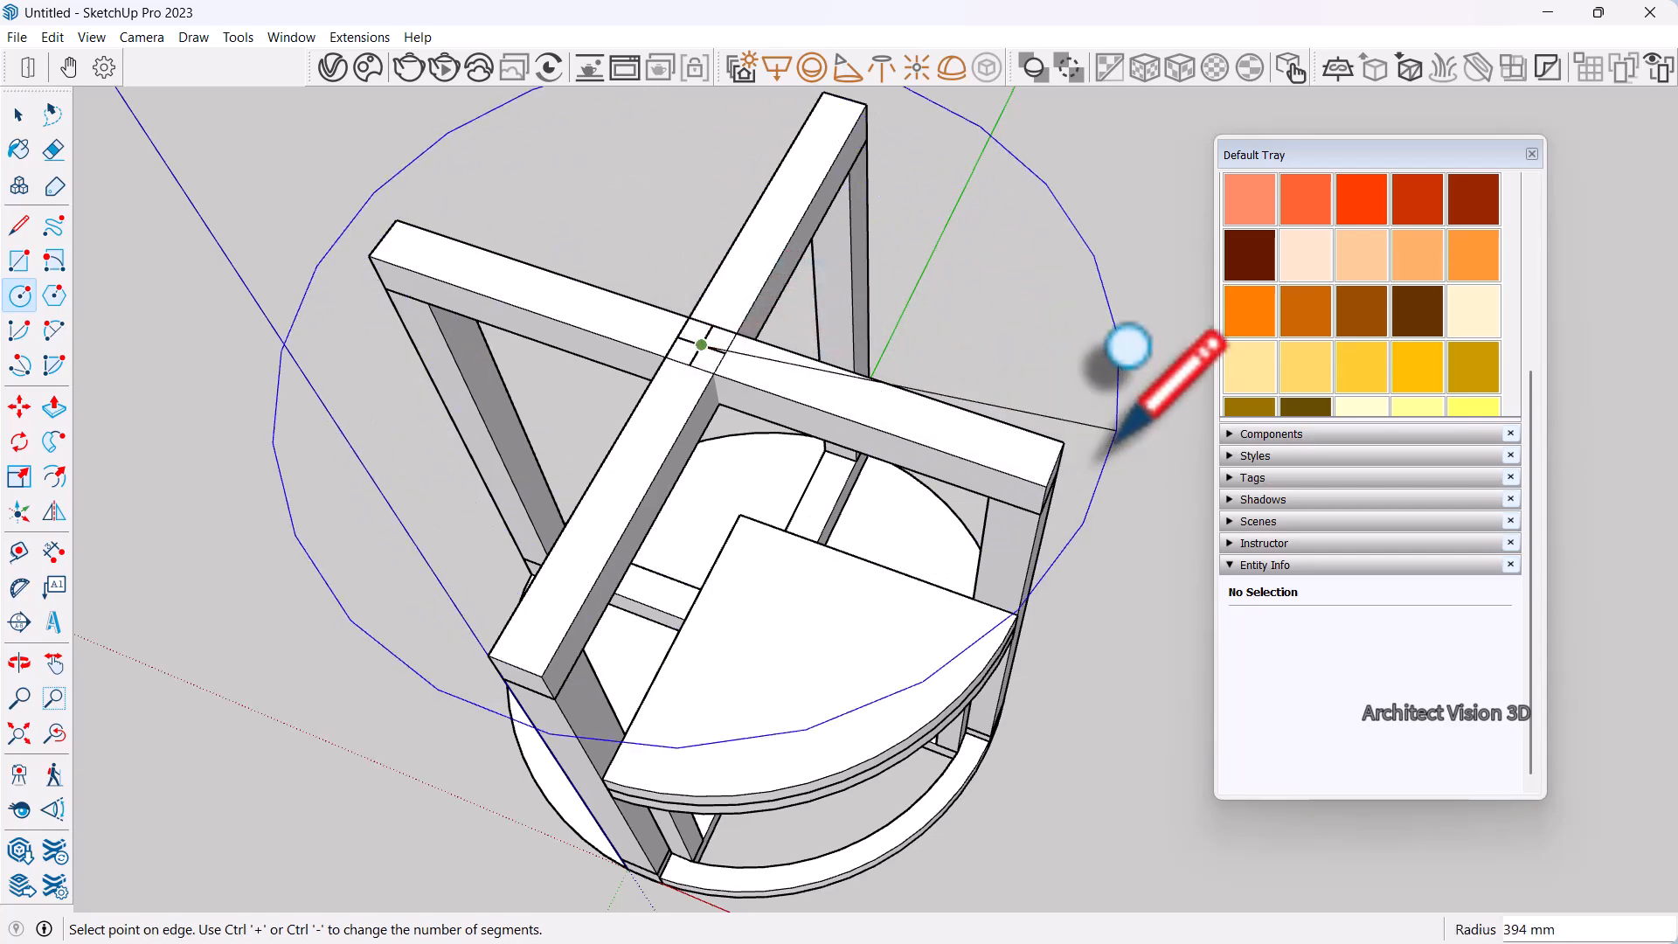
key(Return)
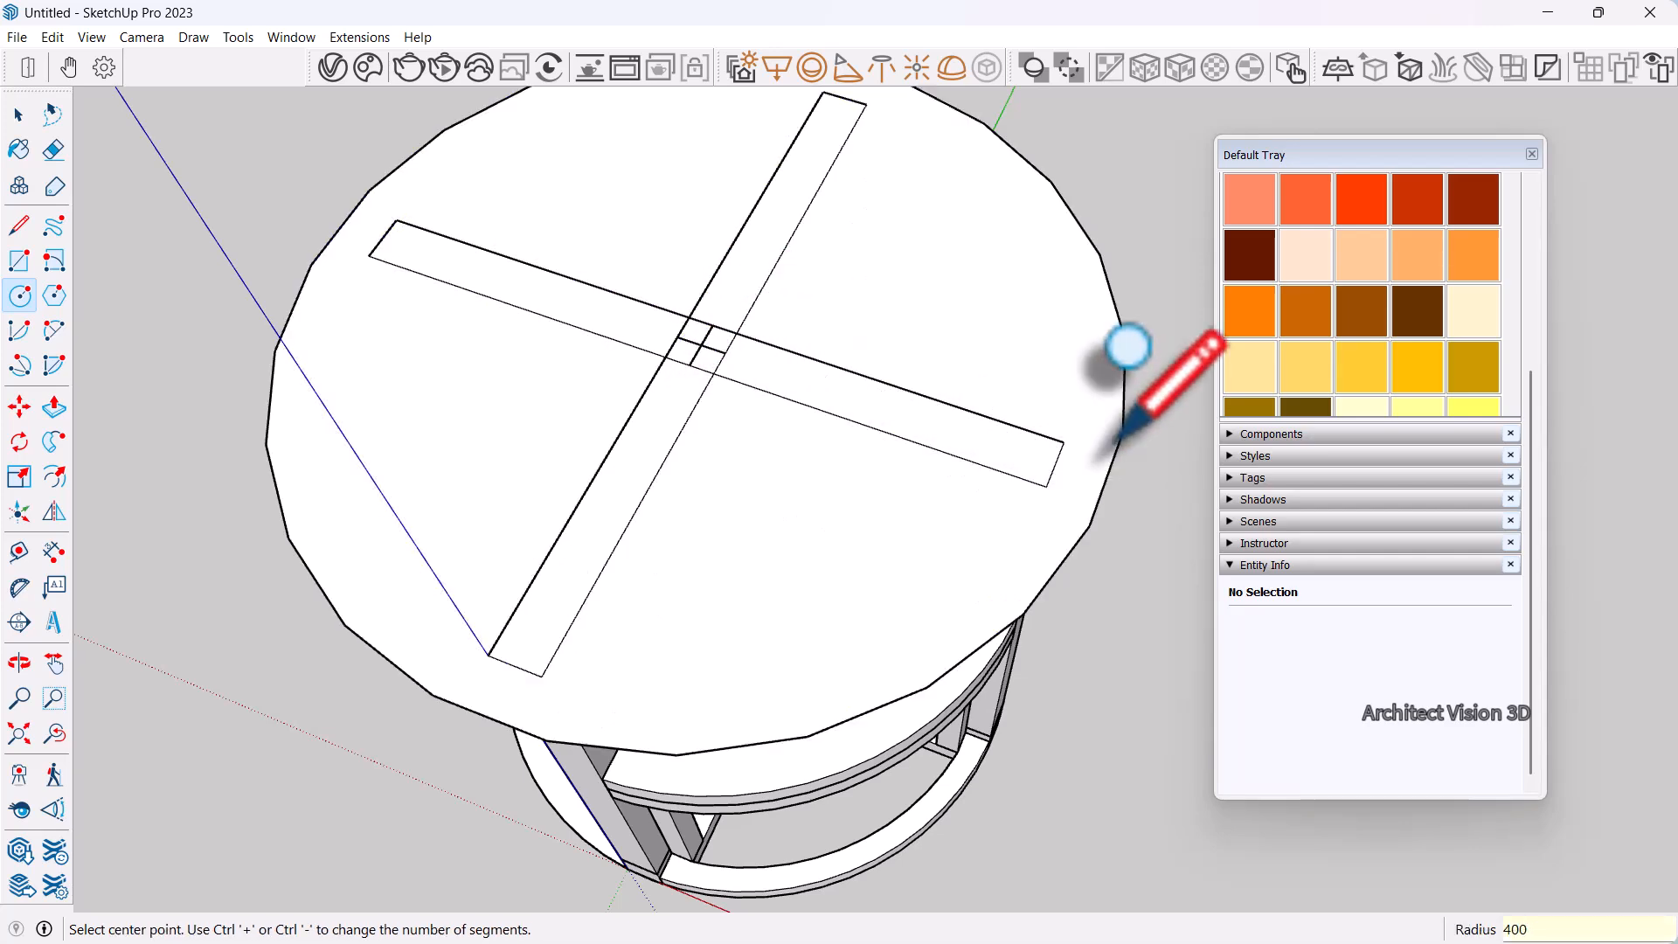
key(space)
Set the tabletop circle's segment count to 60
scroll(745, 450, down, 2)
middle_drag(744, 450, 921, 360)
scroll(921, 376, up, 2)
click(920, 381)
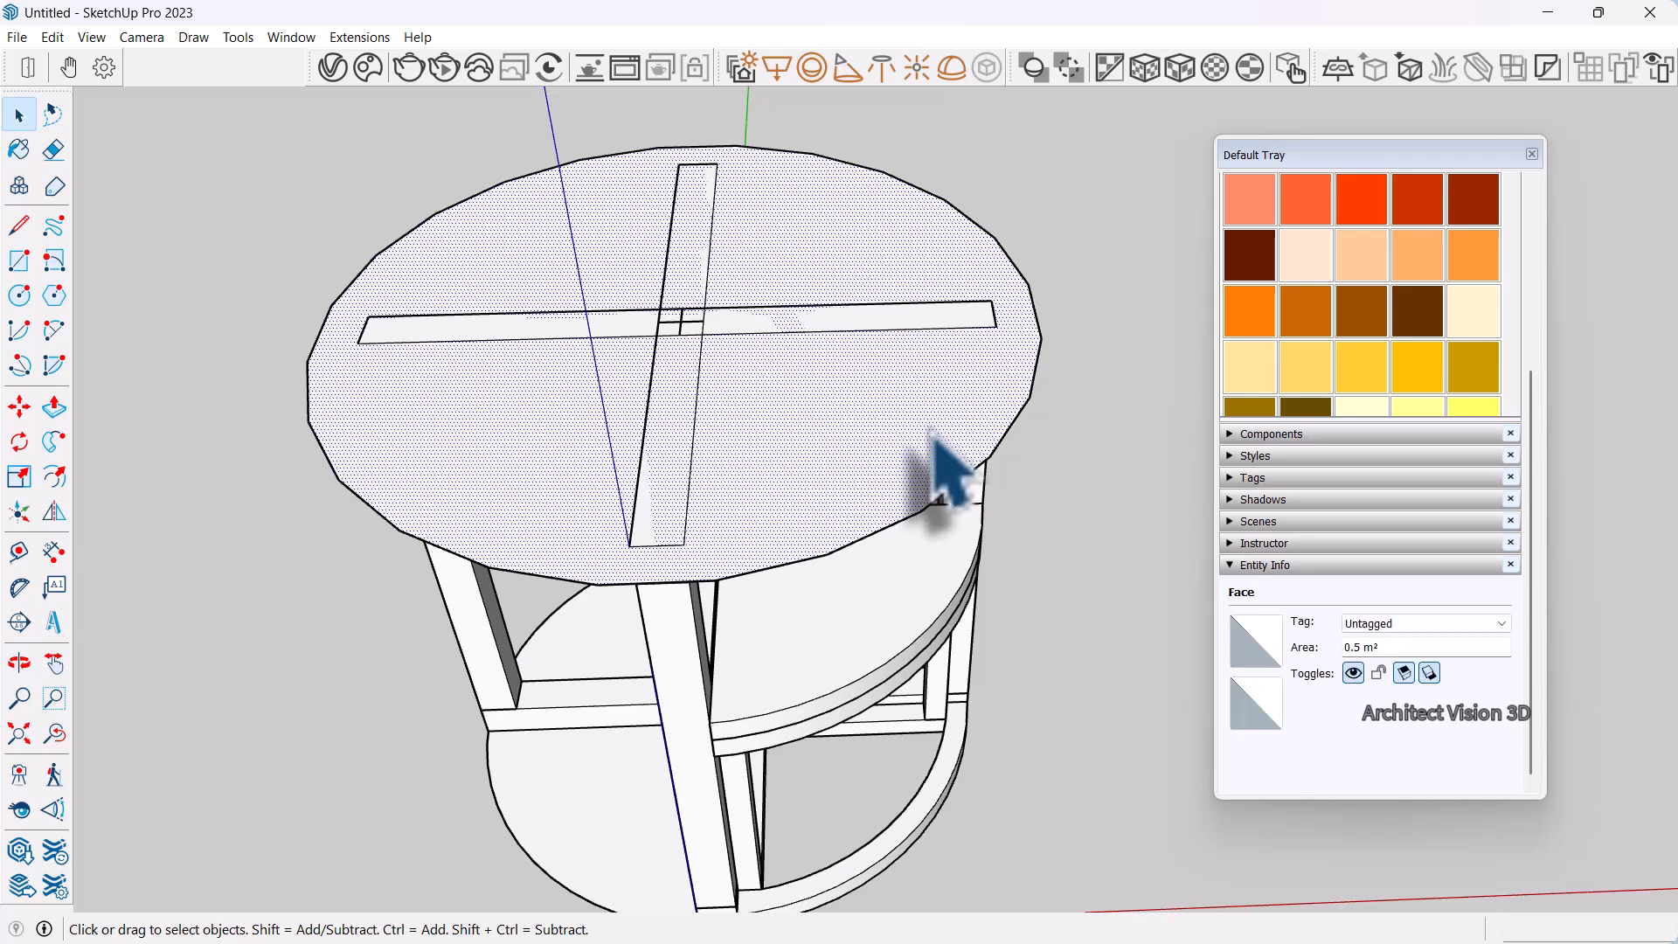
scroll(944, 471, up, 4)
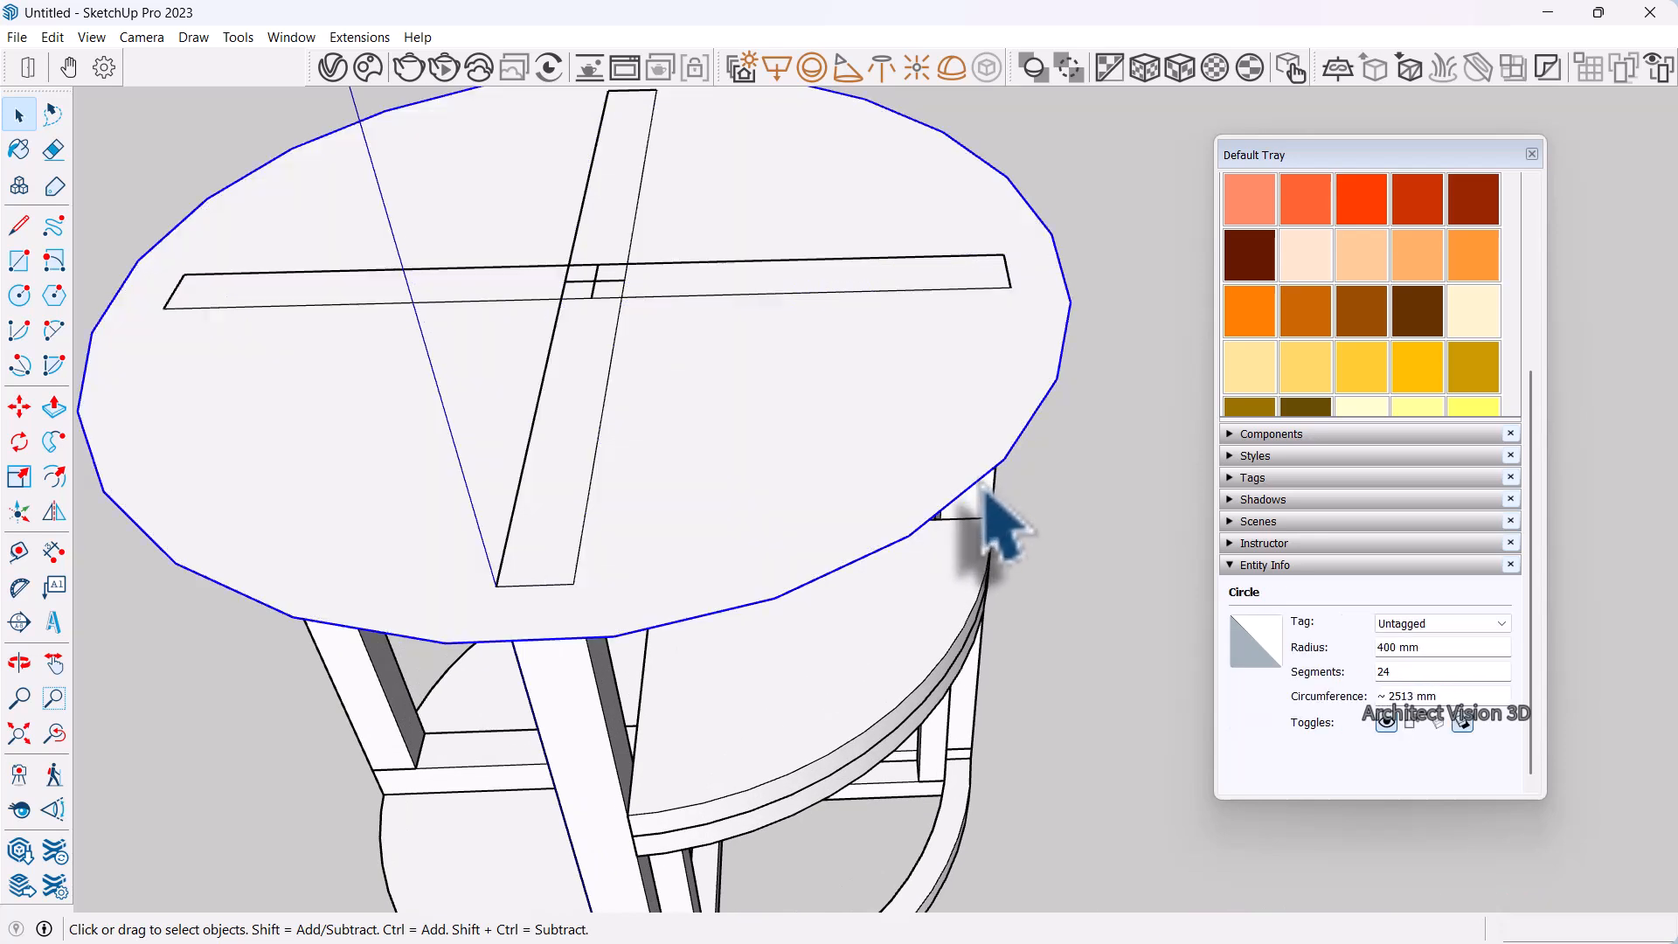
click(1404, 673)
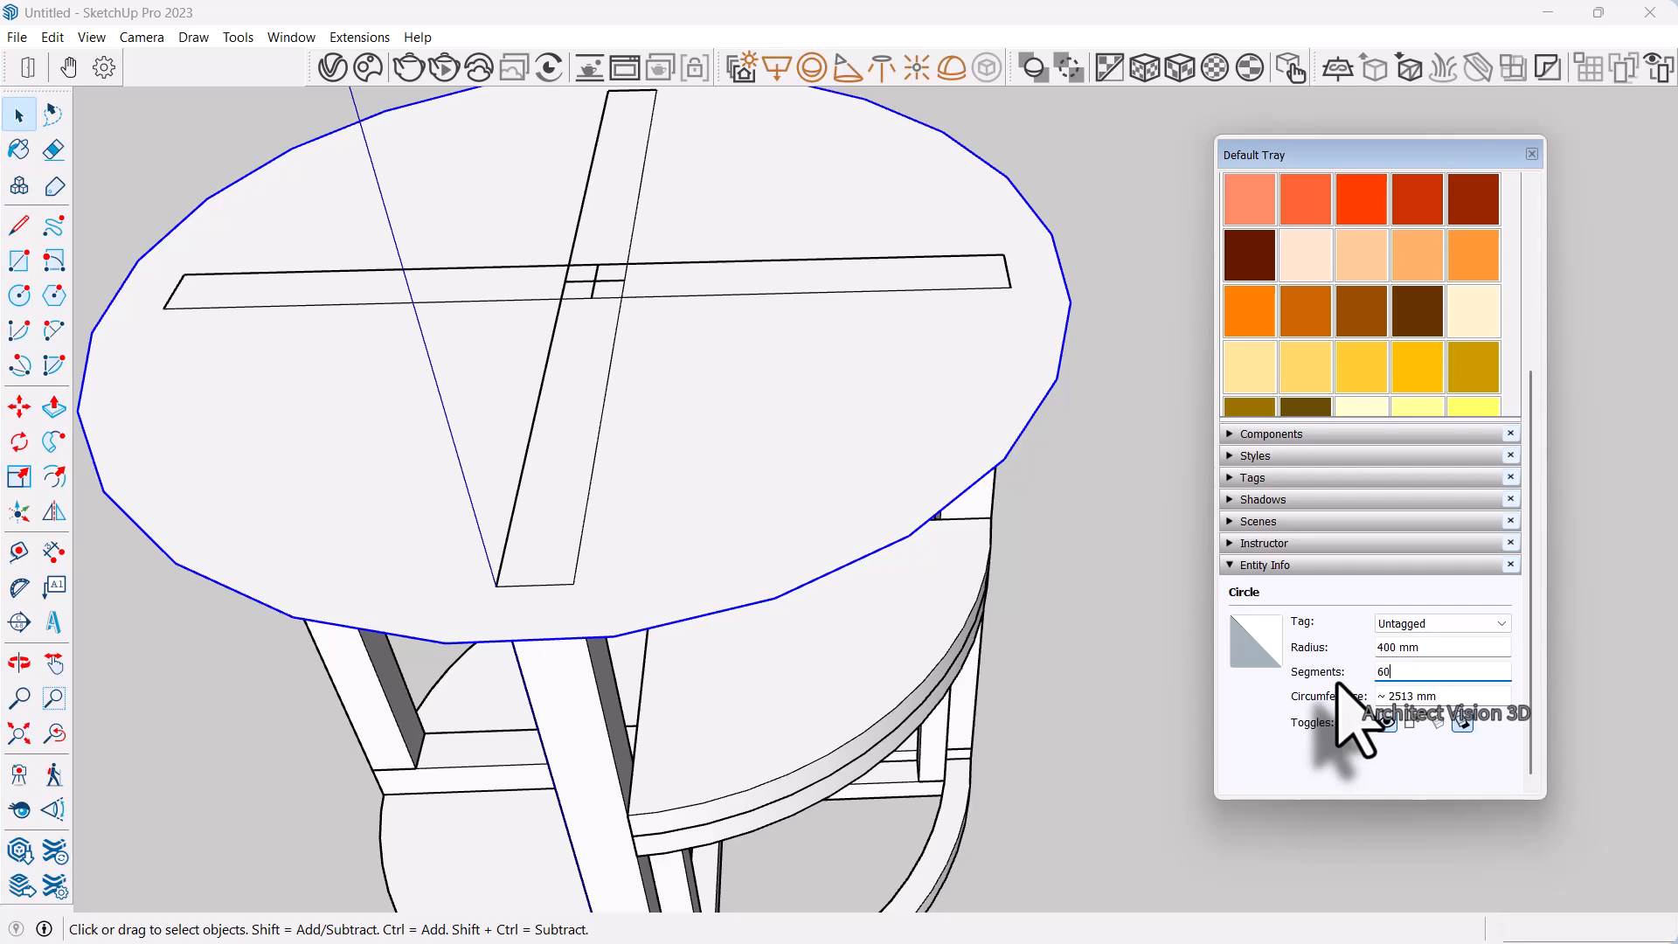
click(206, 487)
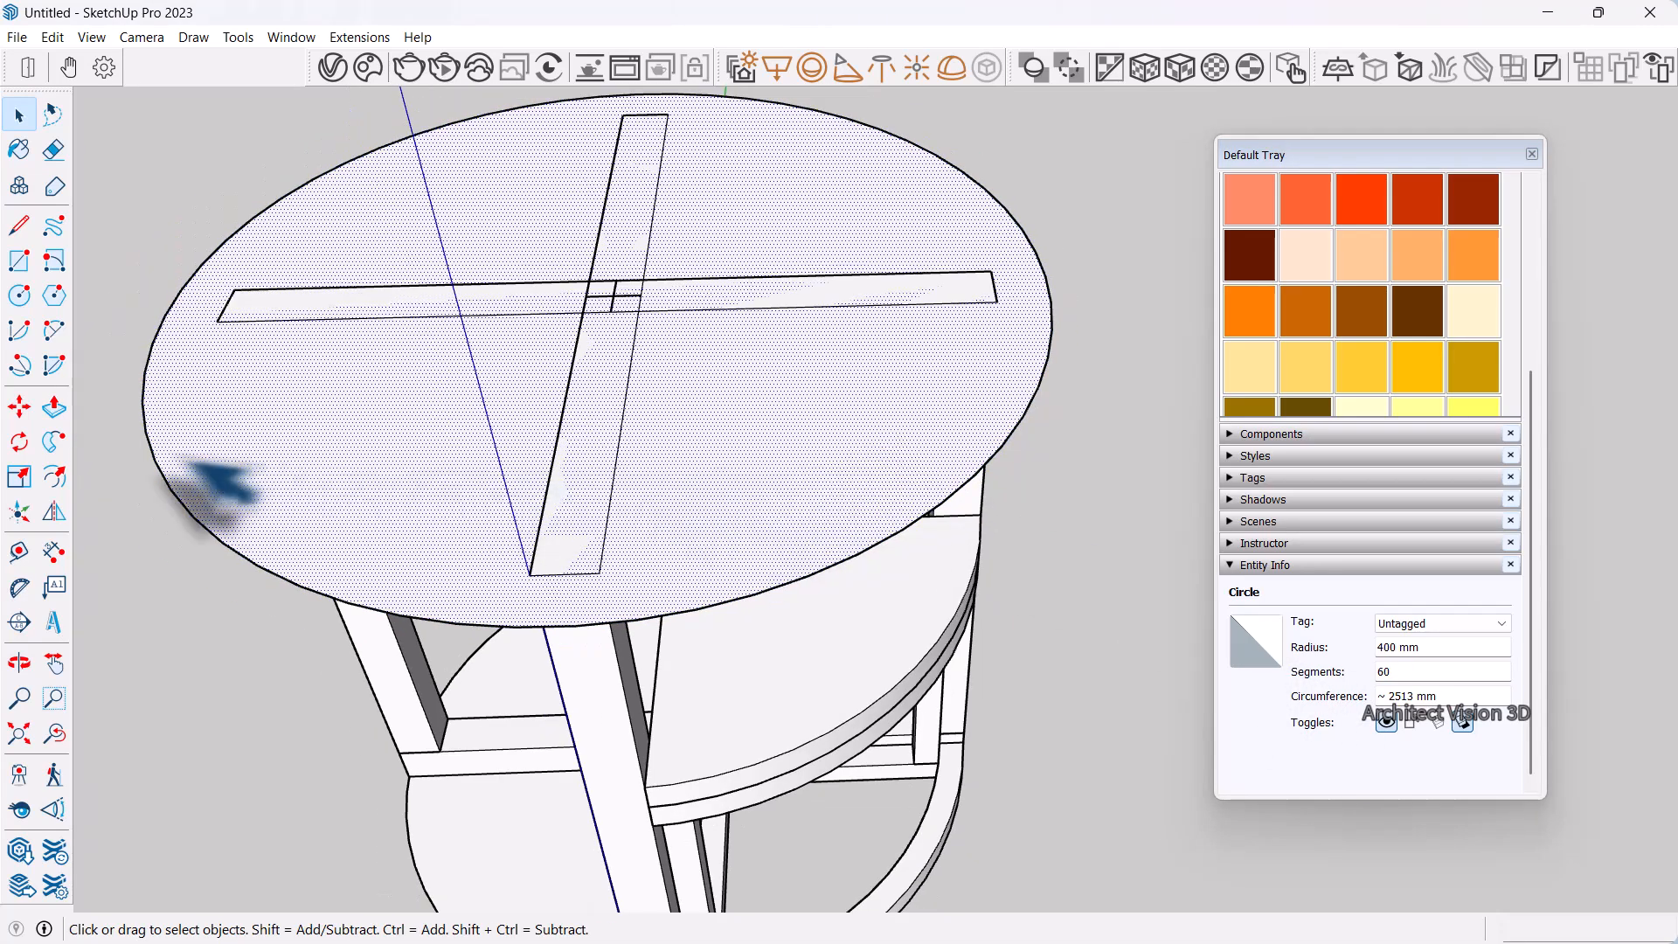
Extrude the circular face upward about 30 mm to form the tabletop
click(54, 406)
click(693, 500)
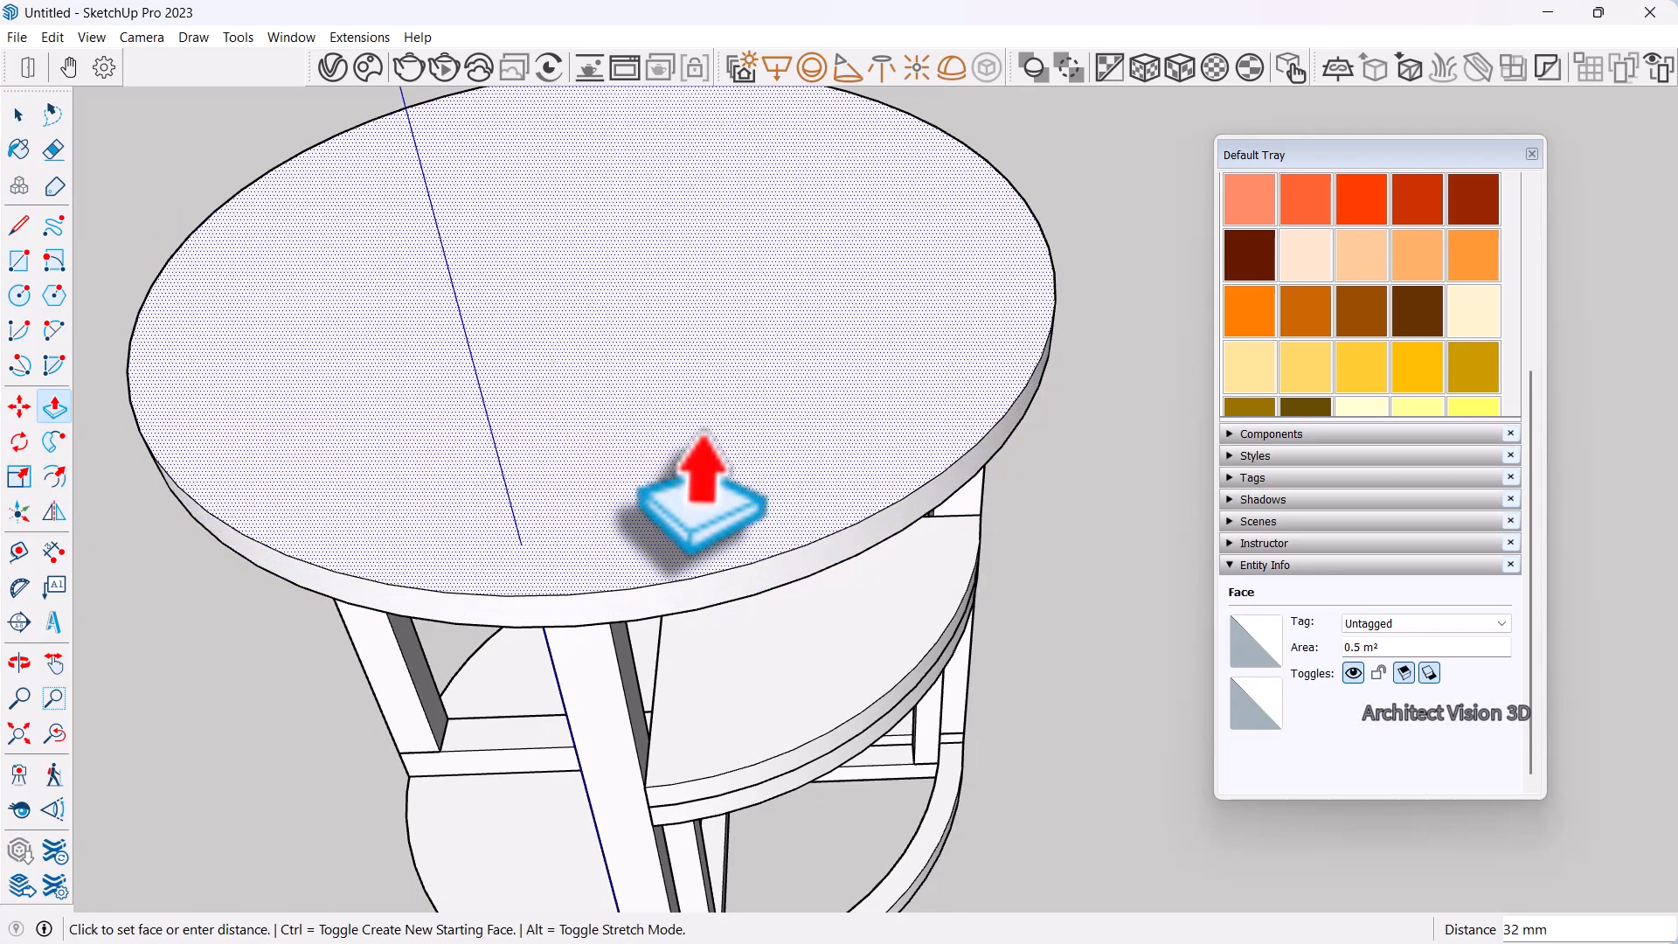
key(Return)
key(space)
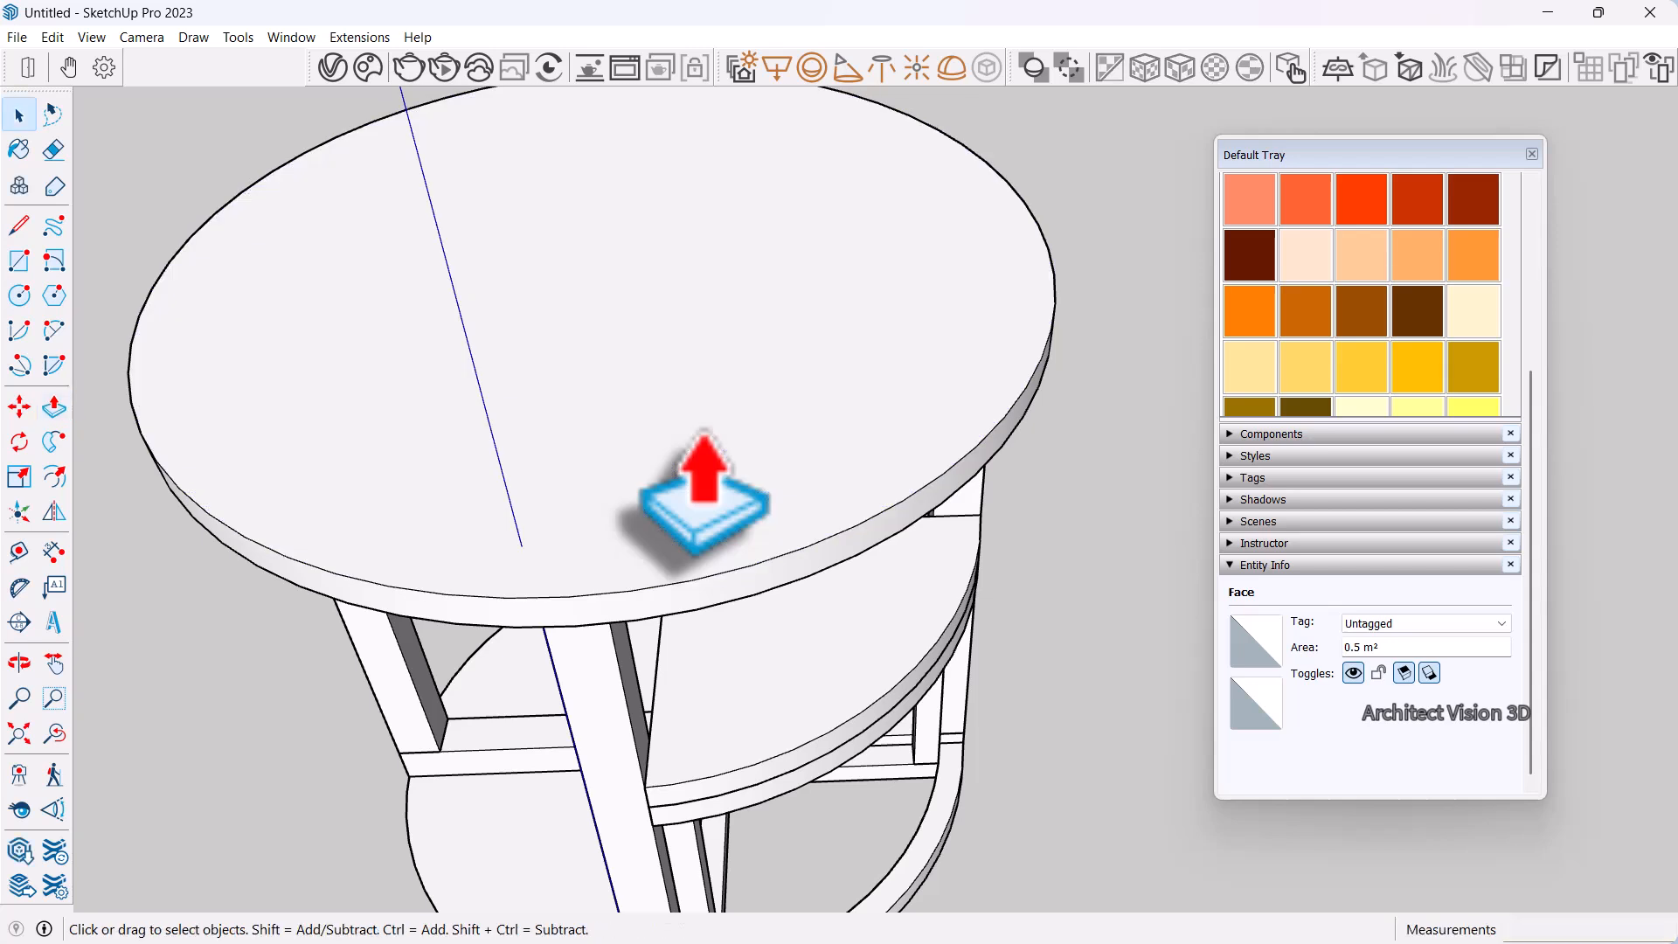
Select all the geometry of the round tabletop and make it a group
scroll(705, 435, down, 3)
middle_drag(707, 481, 712, 433)
triple_click(714, 456)
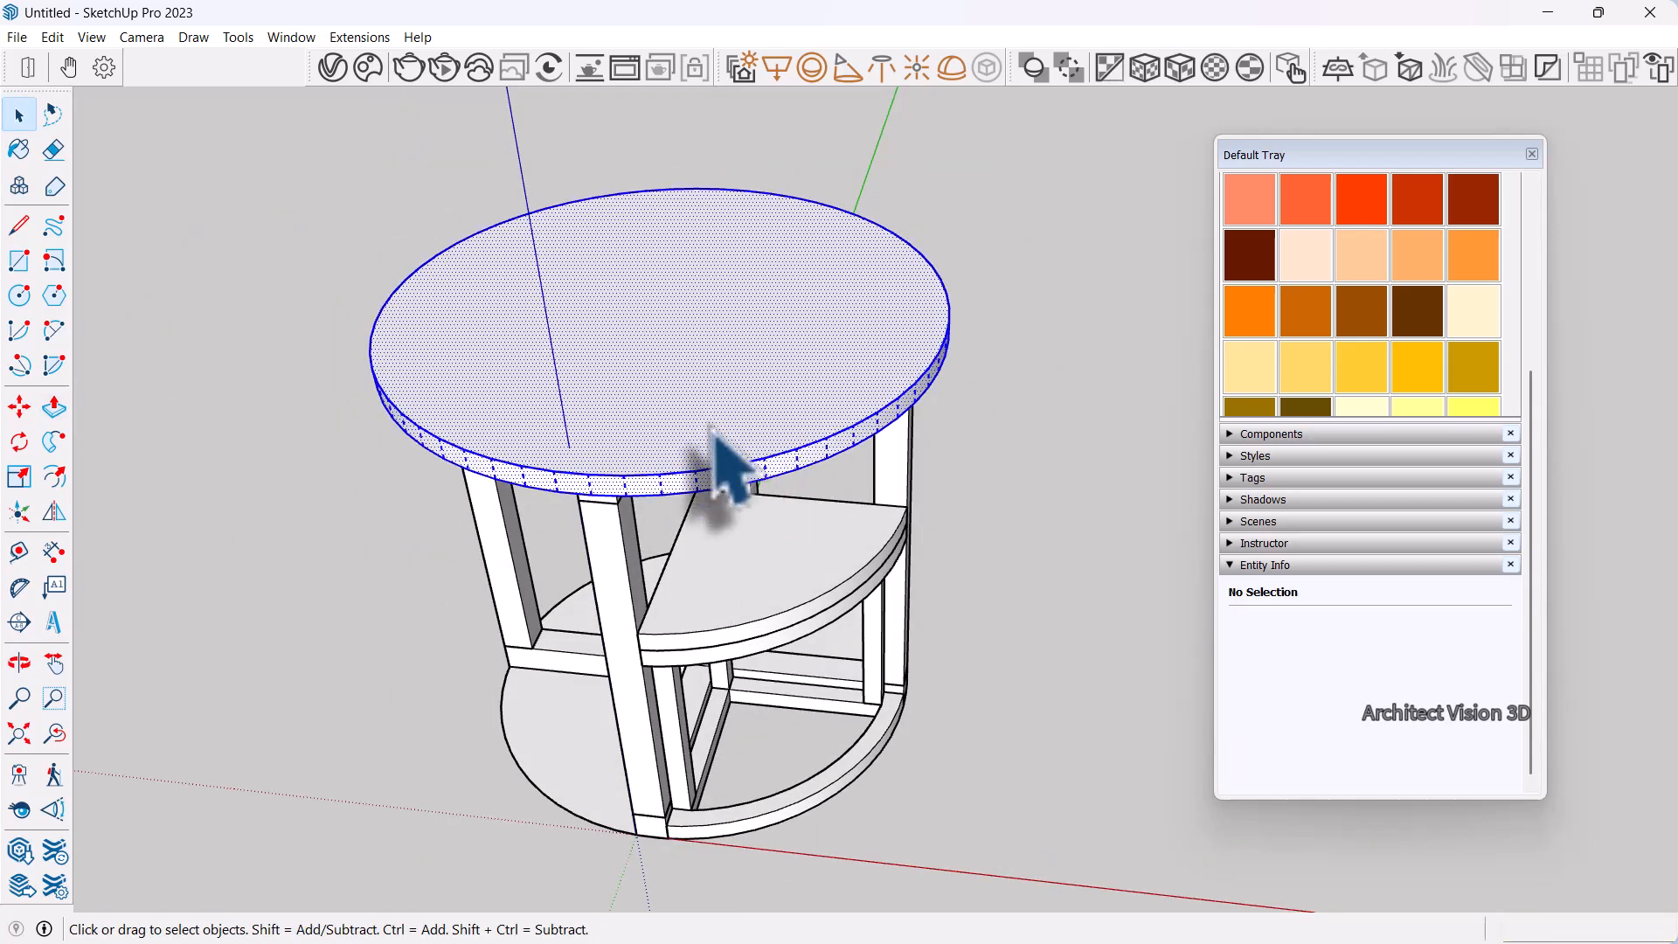
right_click(712, 459)
click(783, 589)
middle_drag(782, 589, 969, 410)
click(1022, 483)
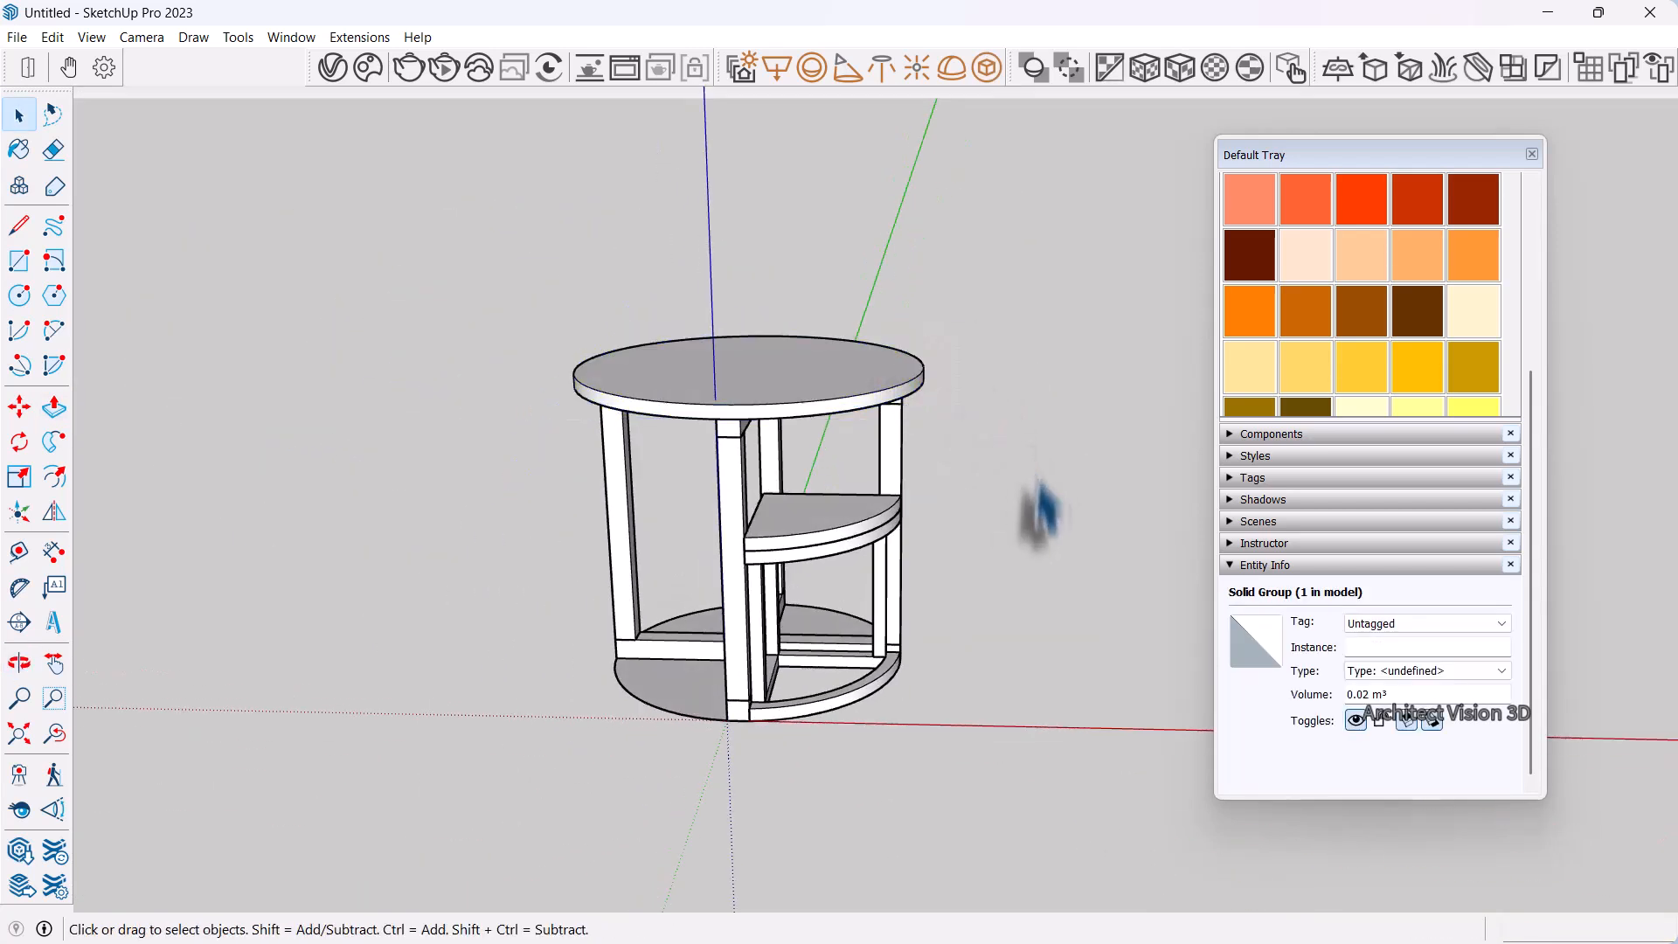
Group the stool's lower frame, three posts and upper frame, and group that assembly together with the seat panel
middle_drag(1022, 484, 799, 397)
scroll(880, 581, up, 2)
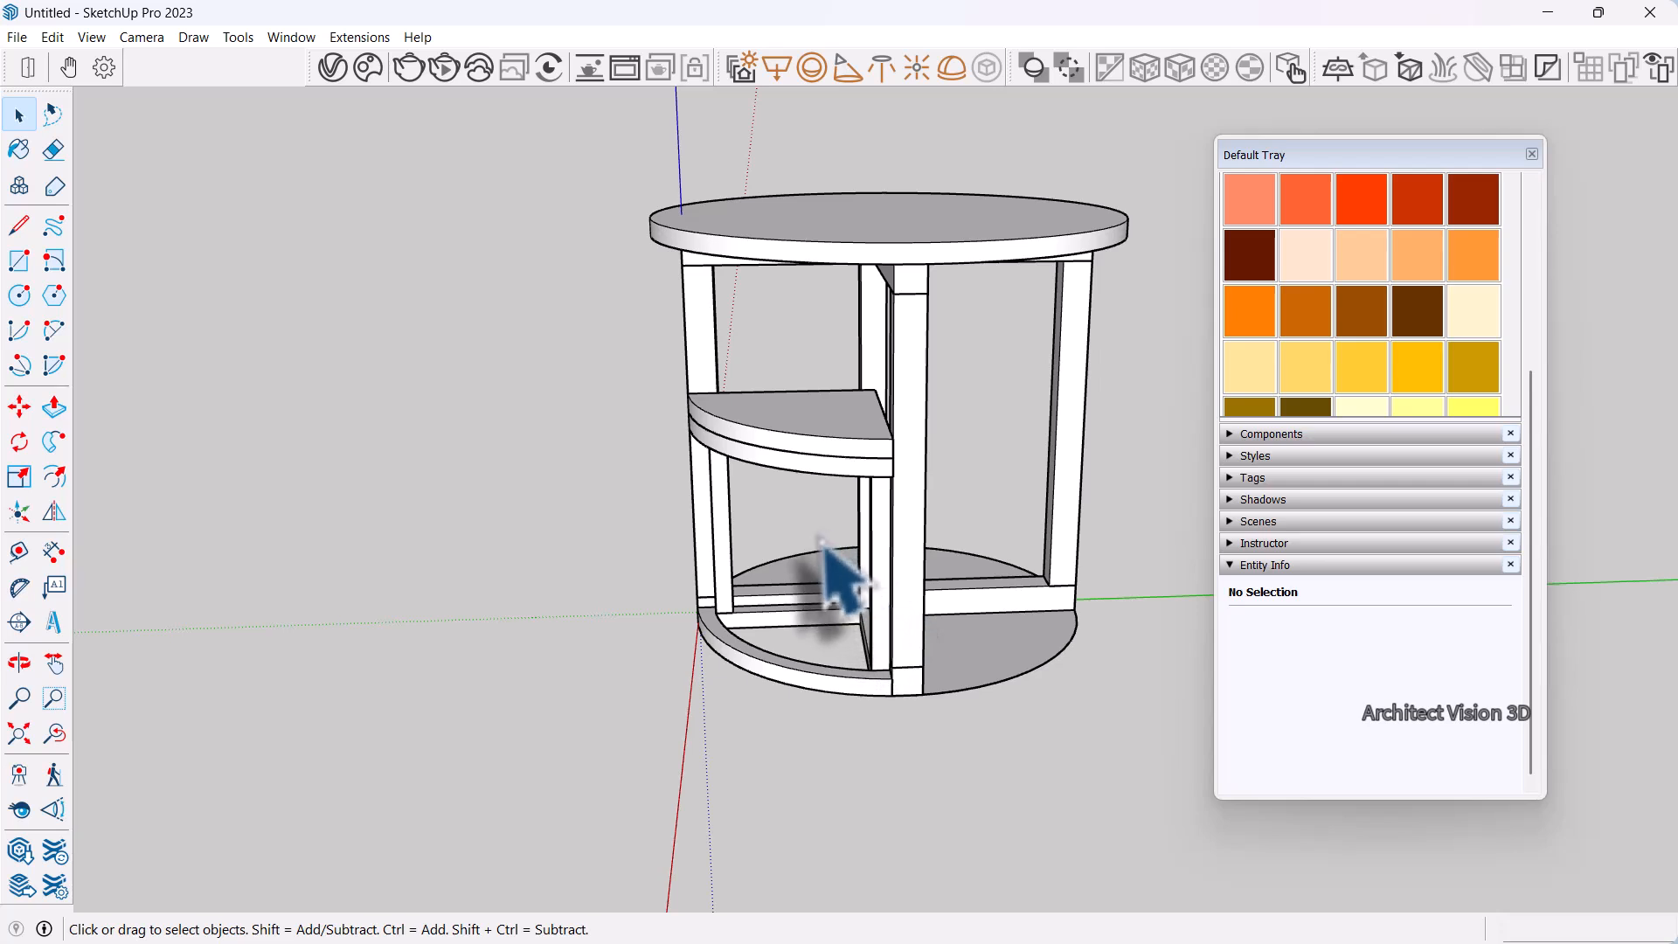
scroll(947, 666, up, 4)
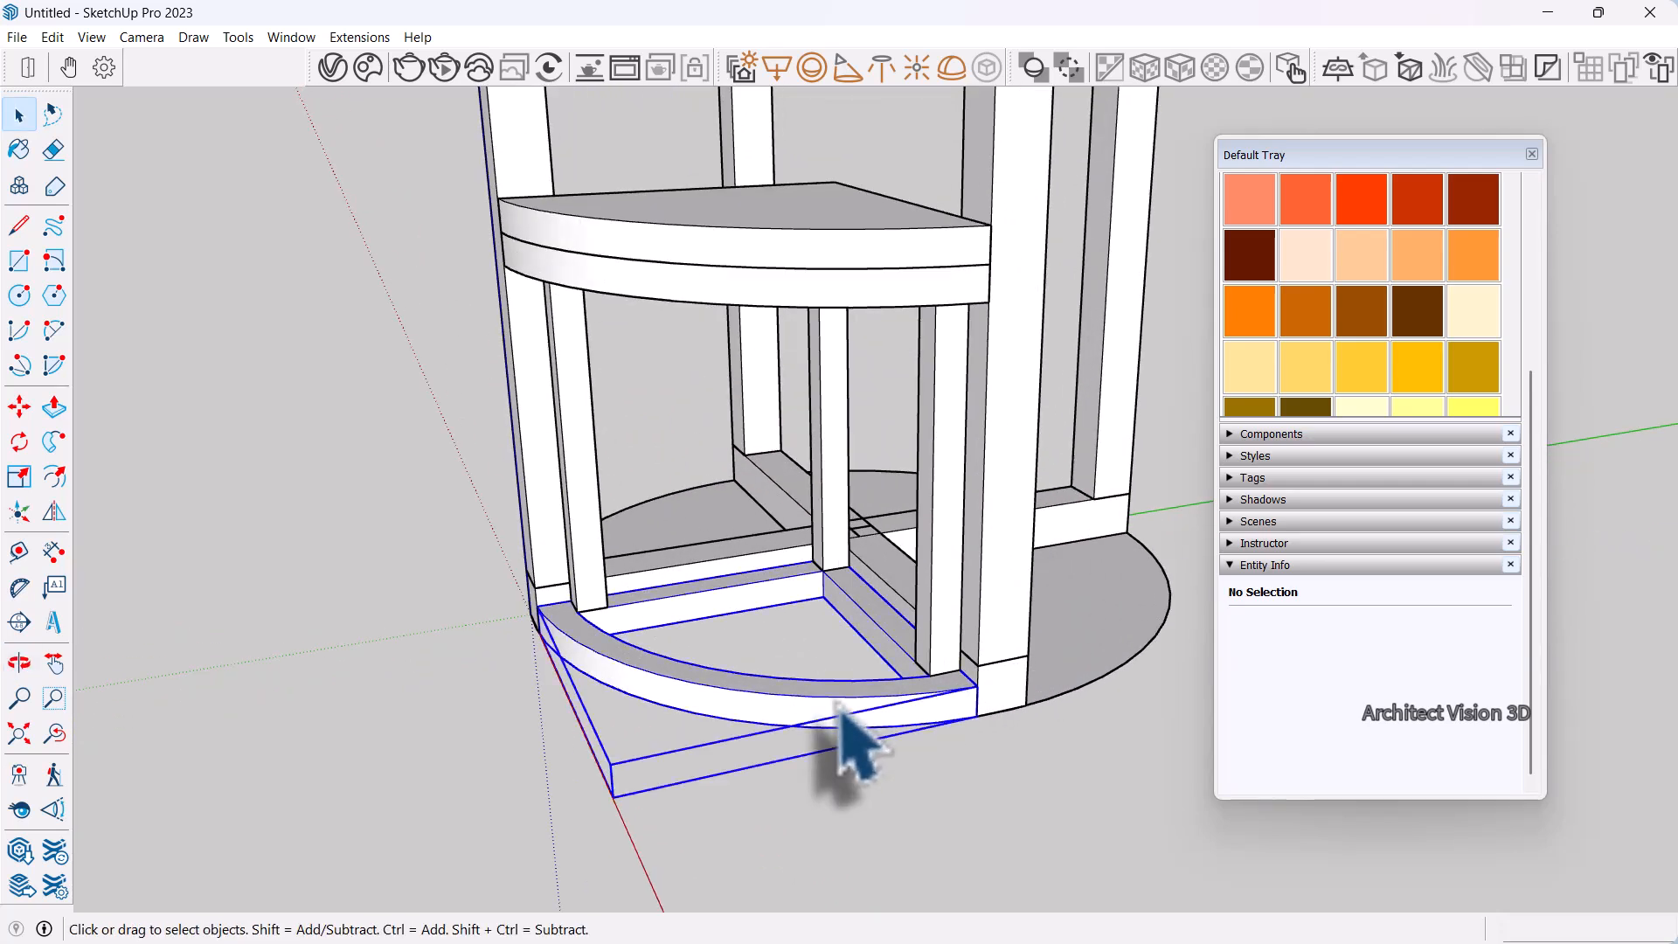
click(836, 706)
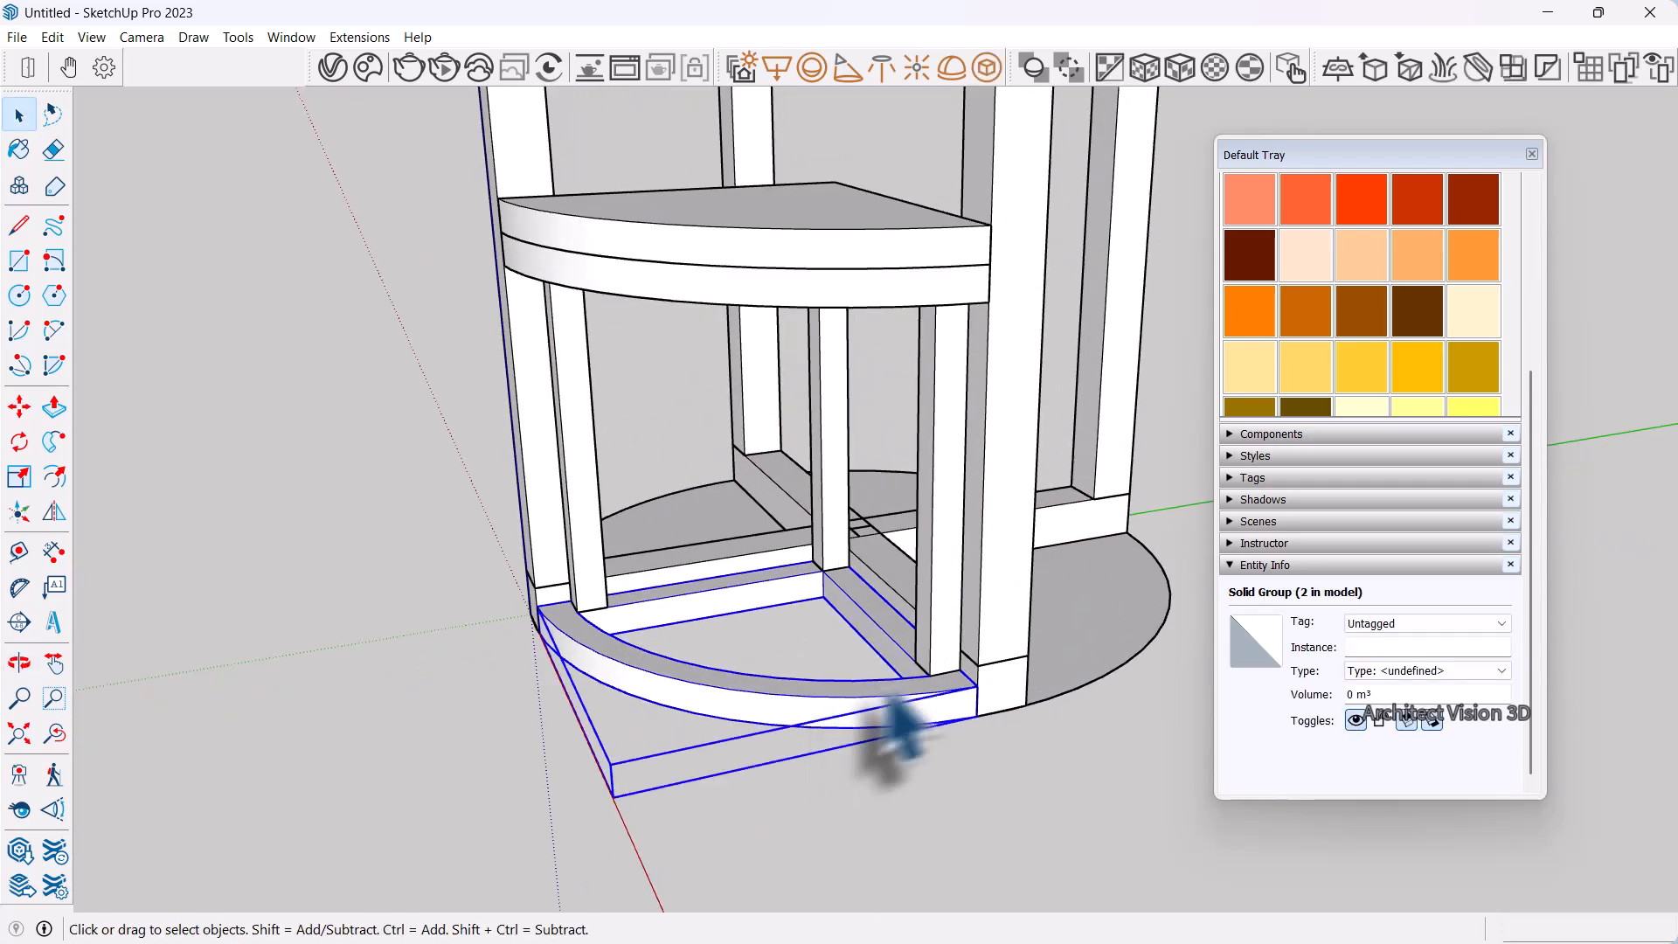
shift+click(946, 605)
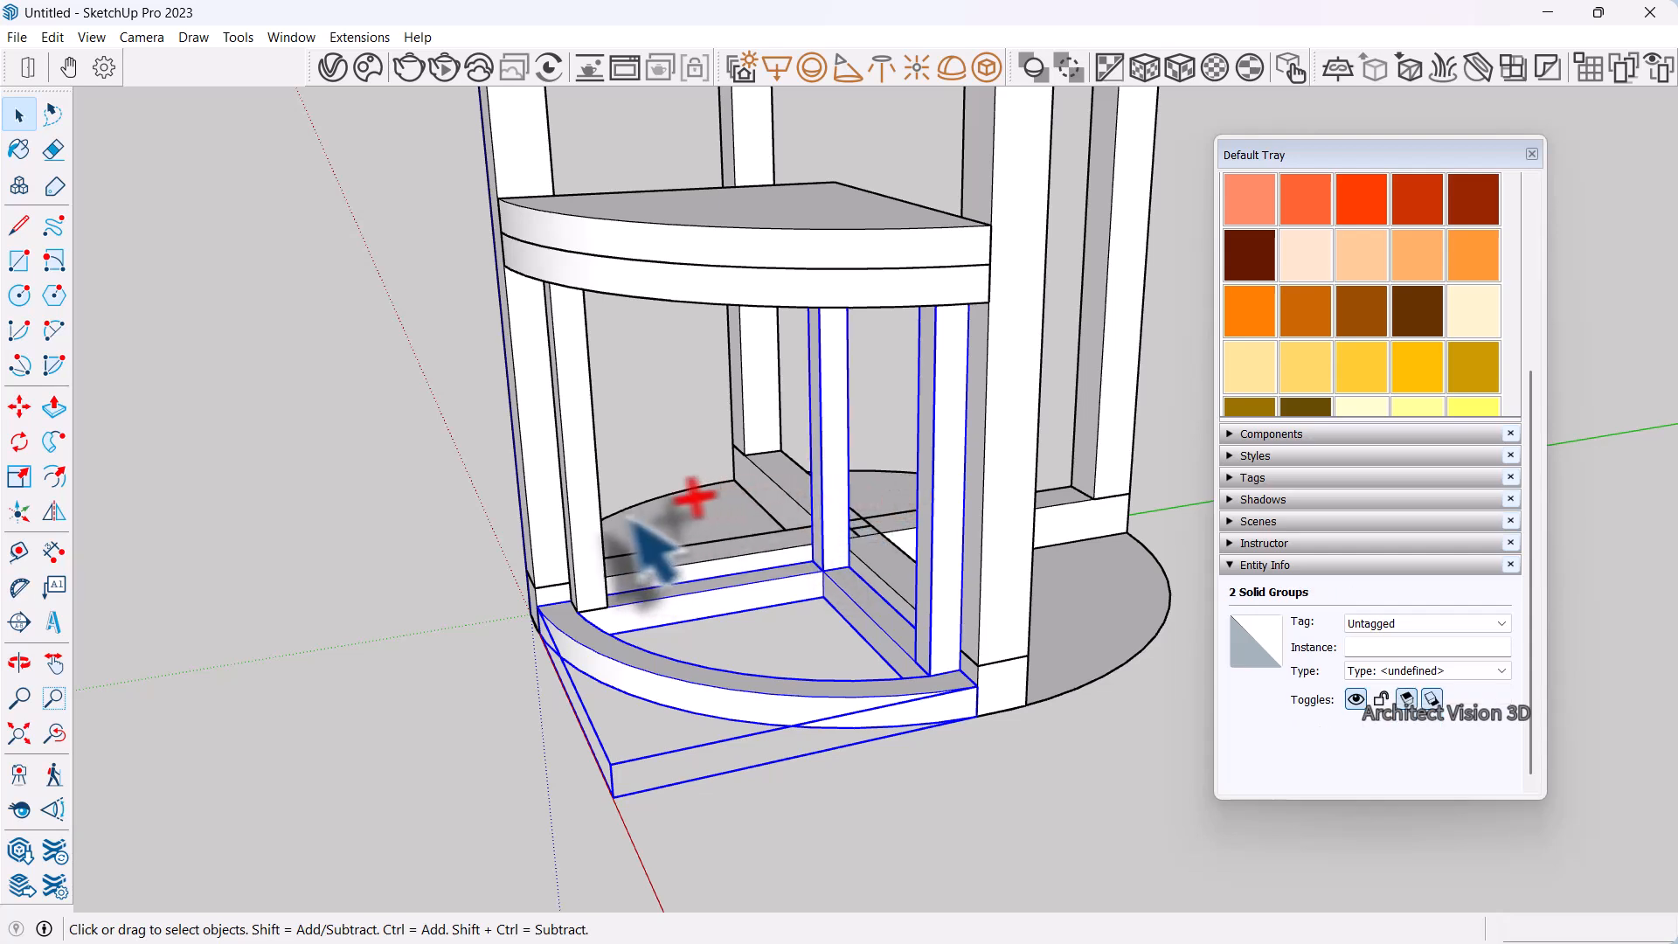
ctrl+click(695, 285)
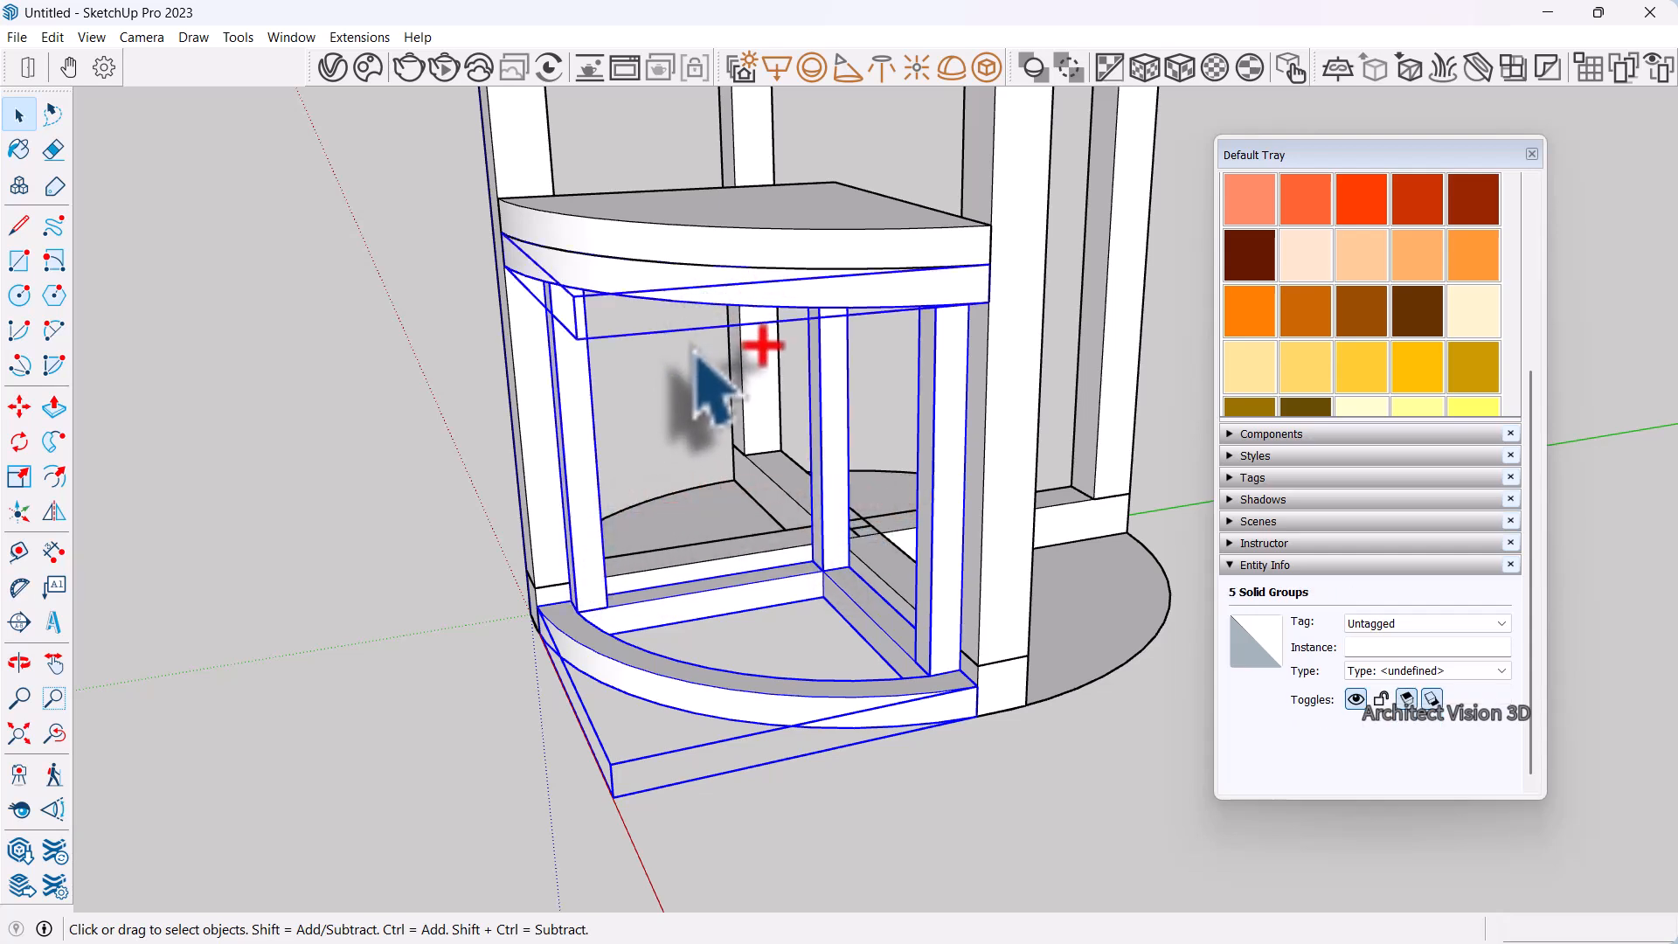
right_click(953, 404)
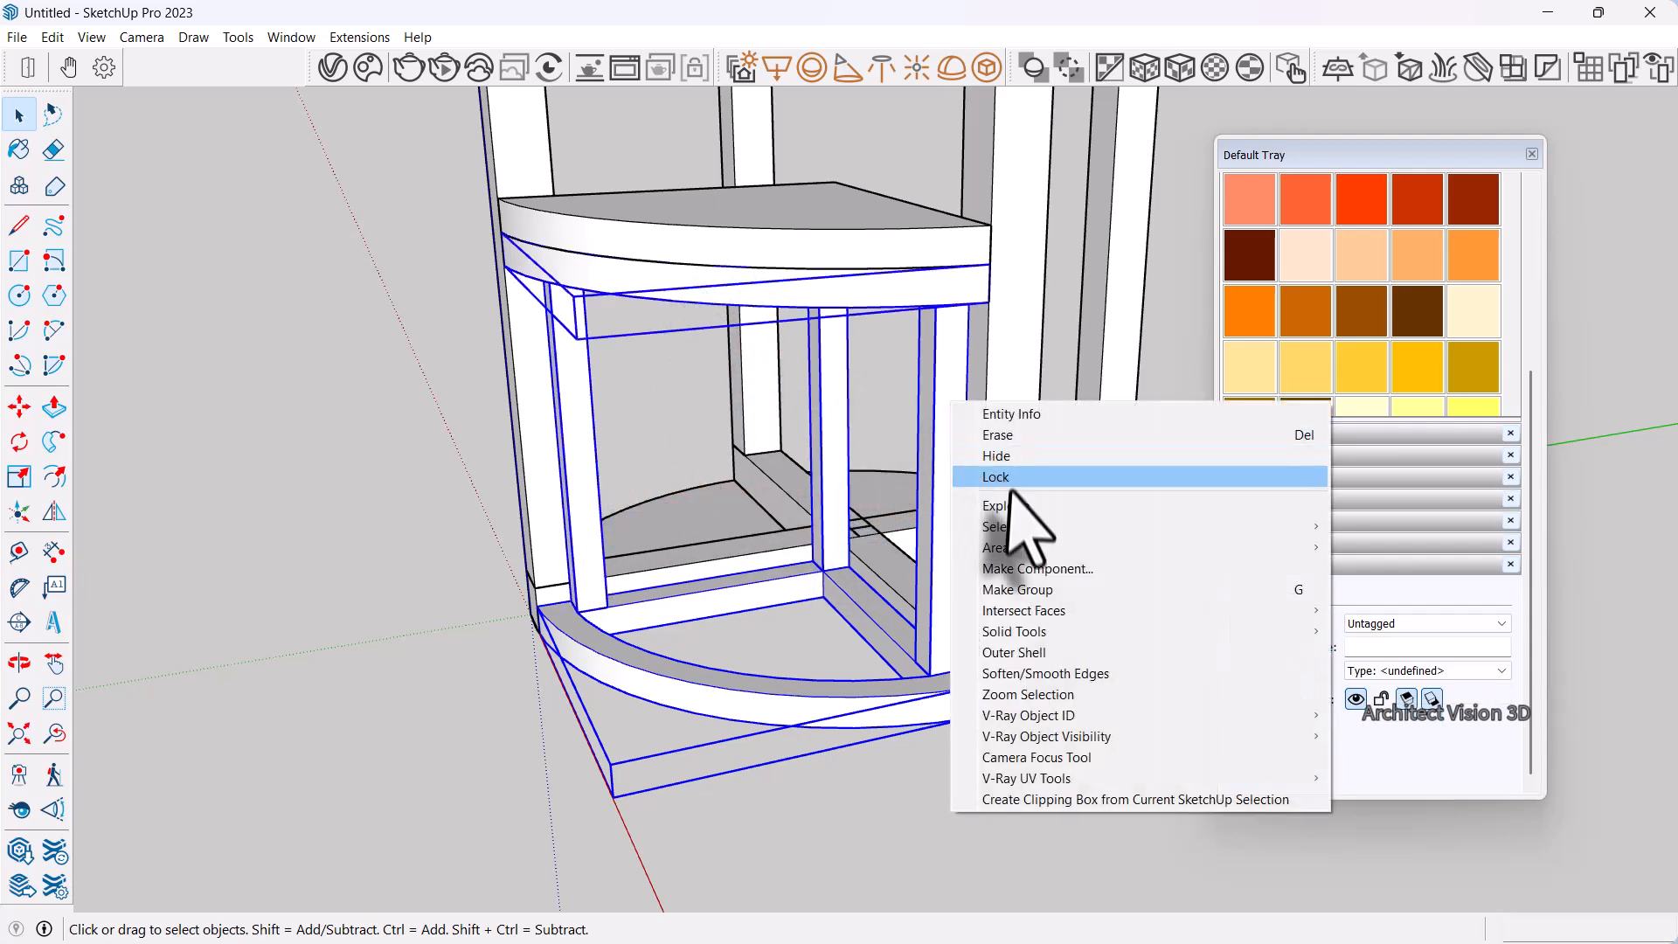
click(1035, 594)
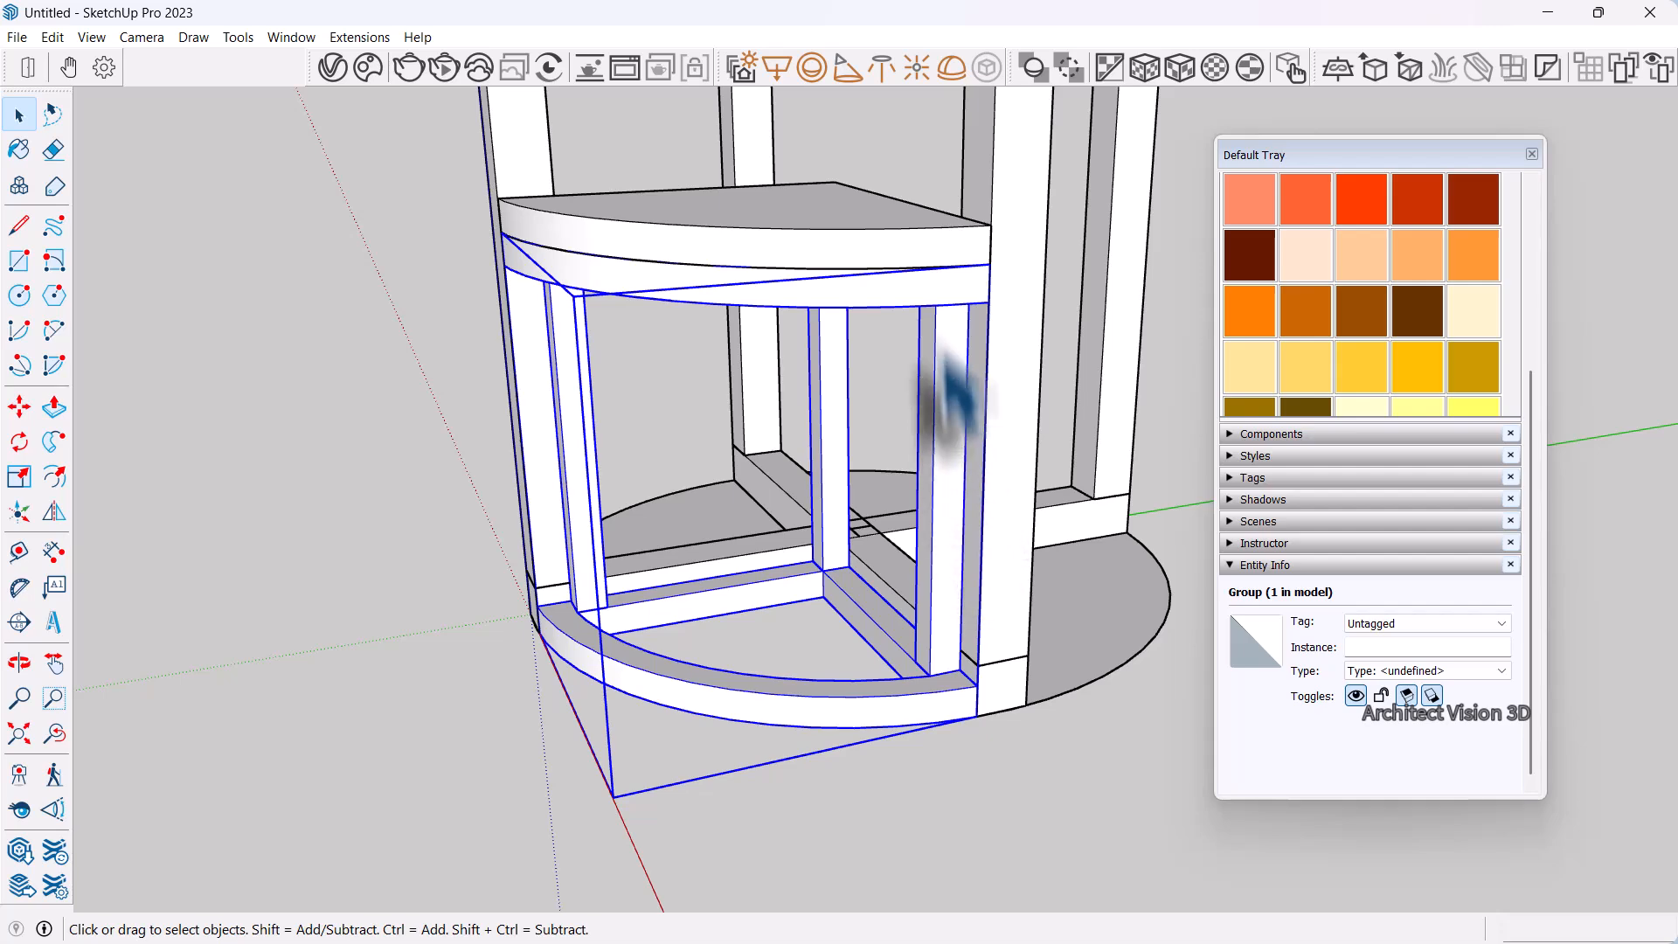
right_click(878, 249)
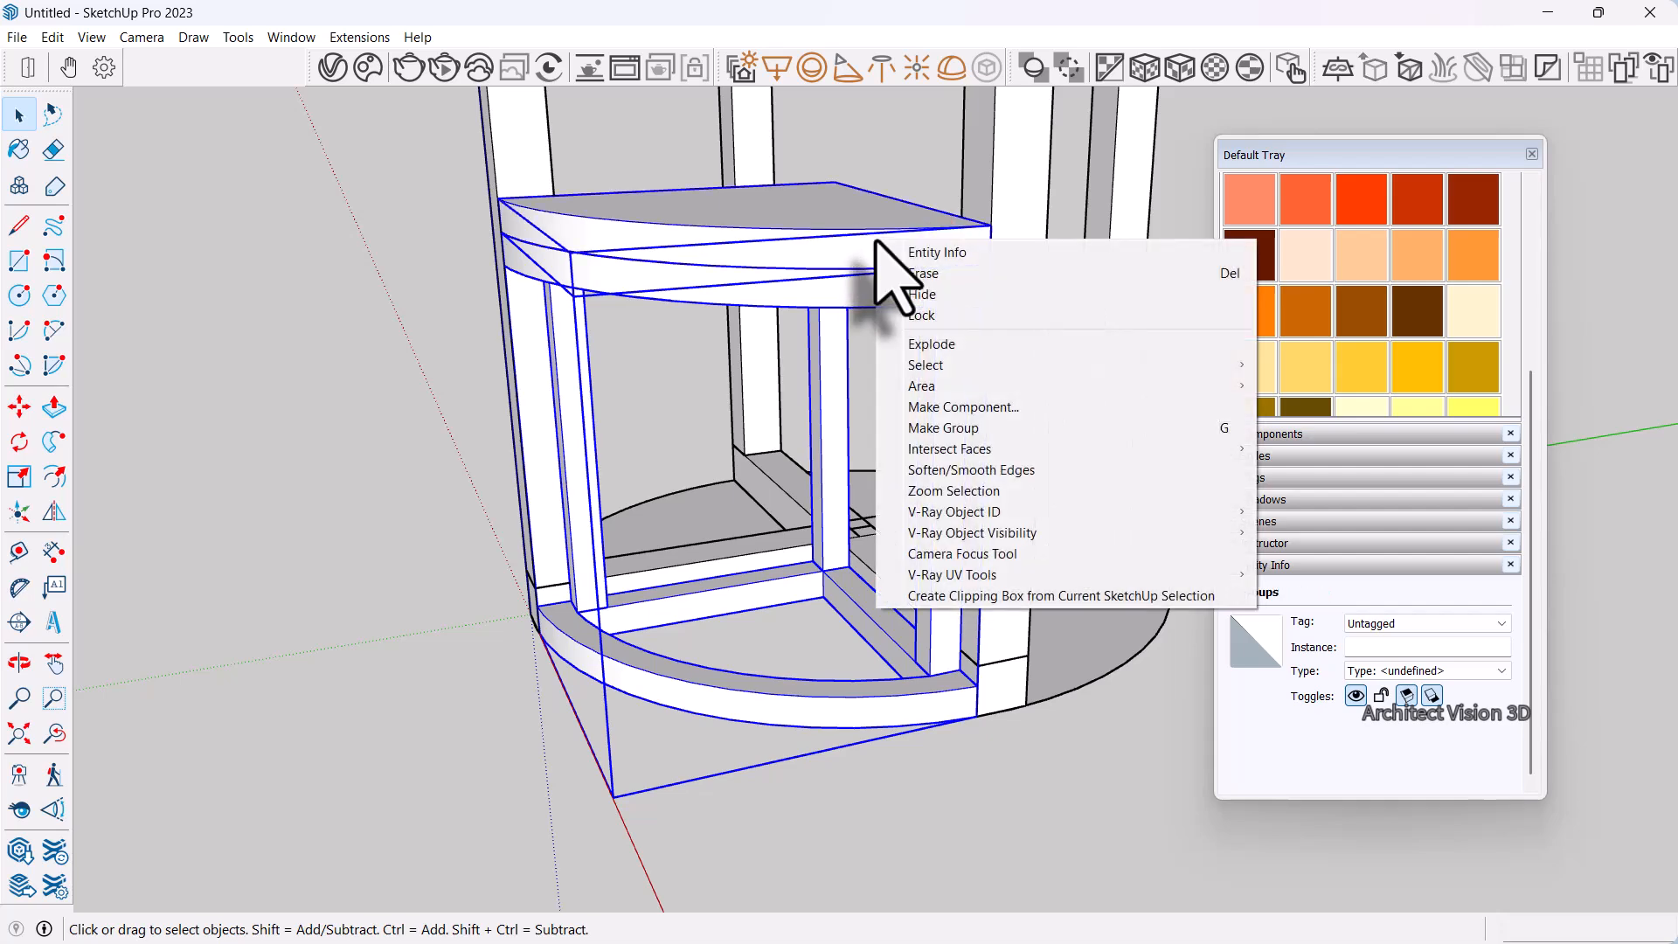
click(961, 428)
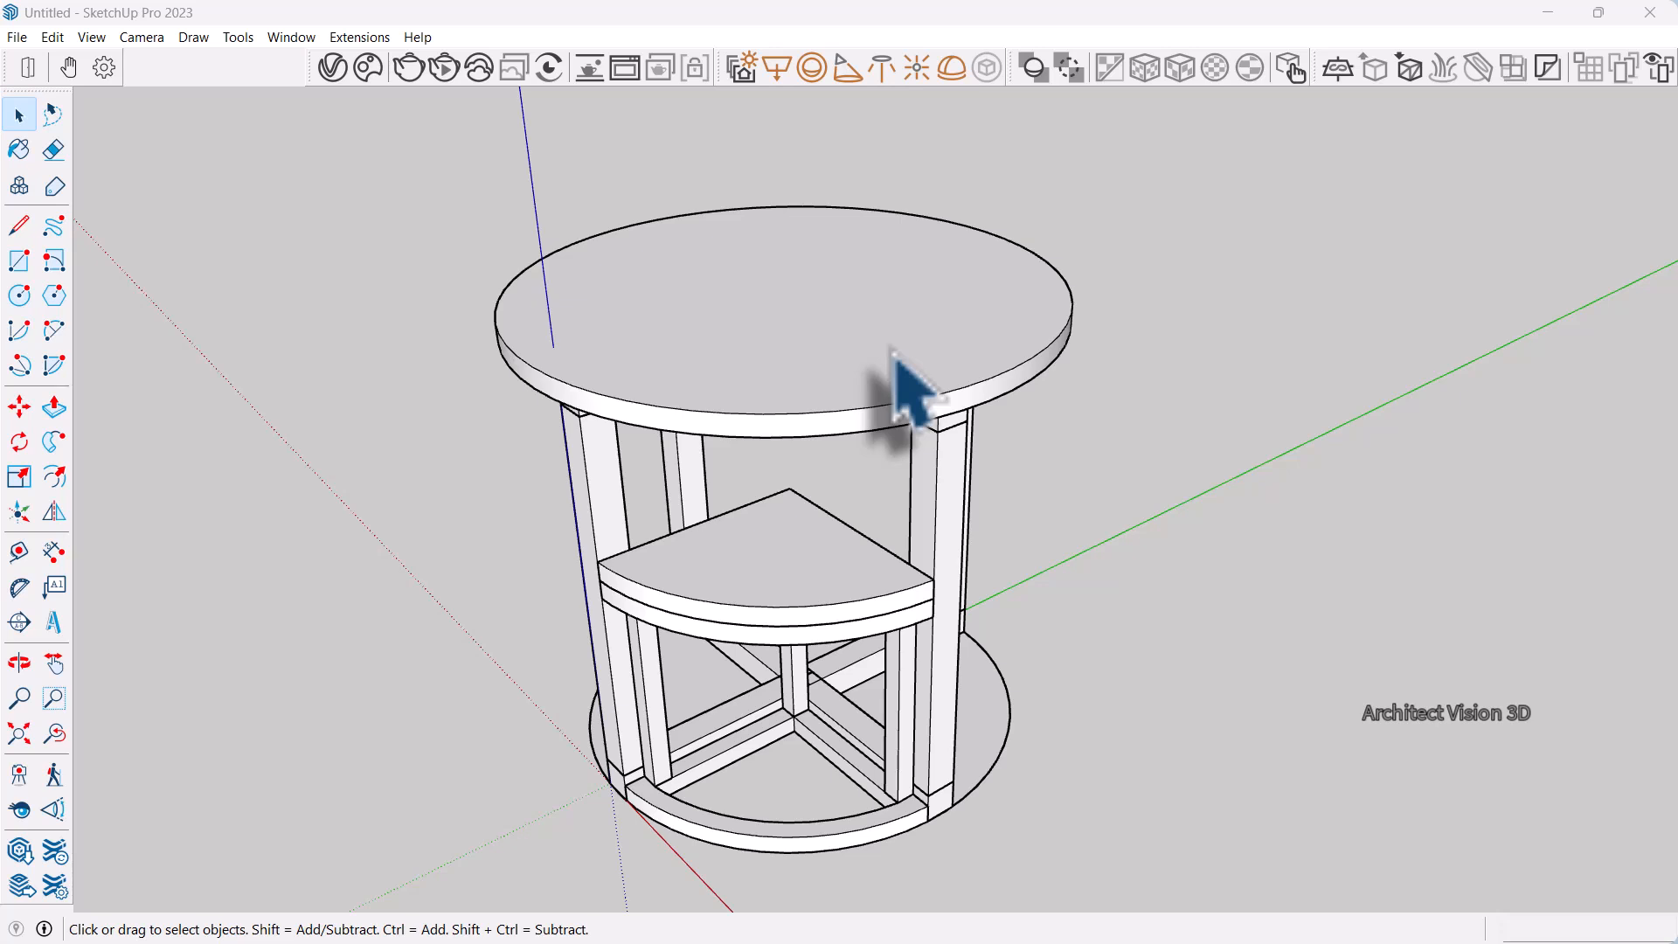
Pick the dark grey Color M07 from the Colors material library
click(28, 152)
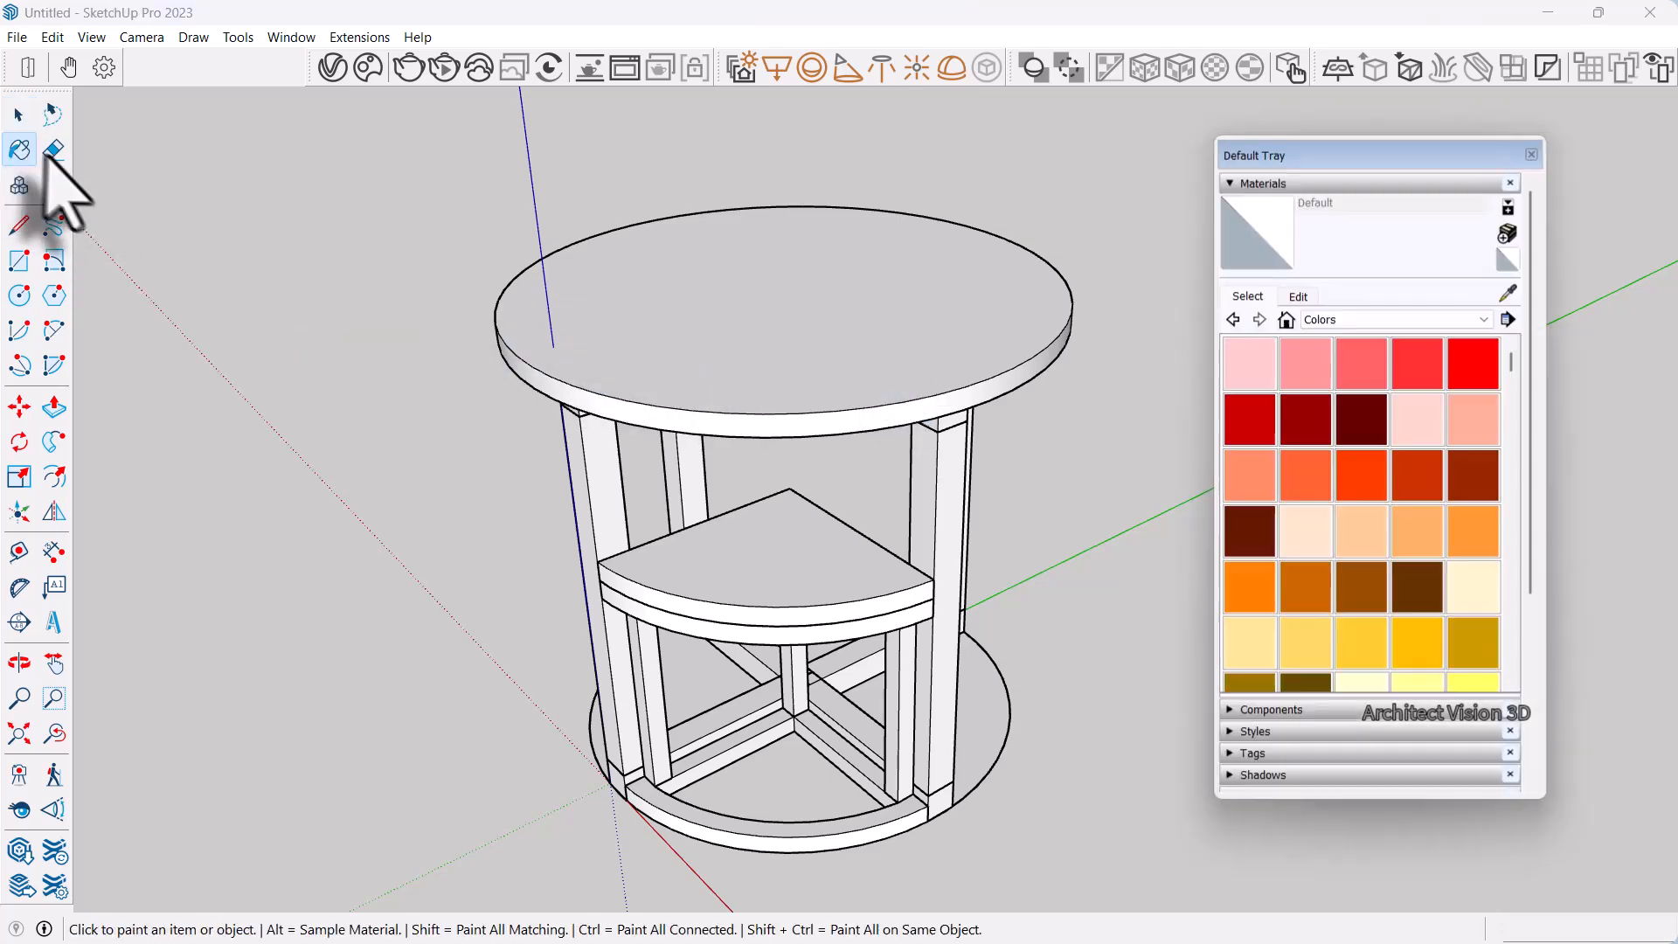
click(1532, 154)
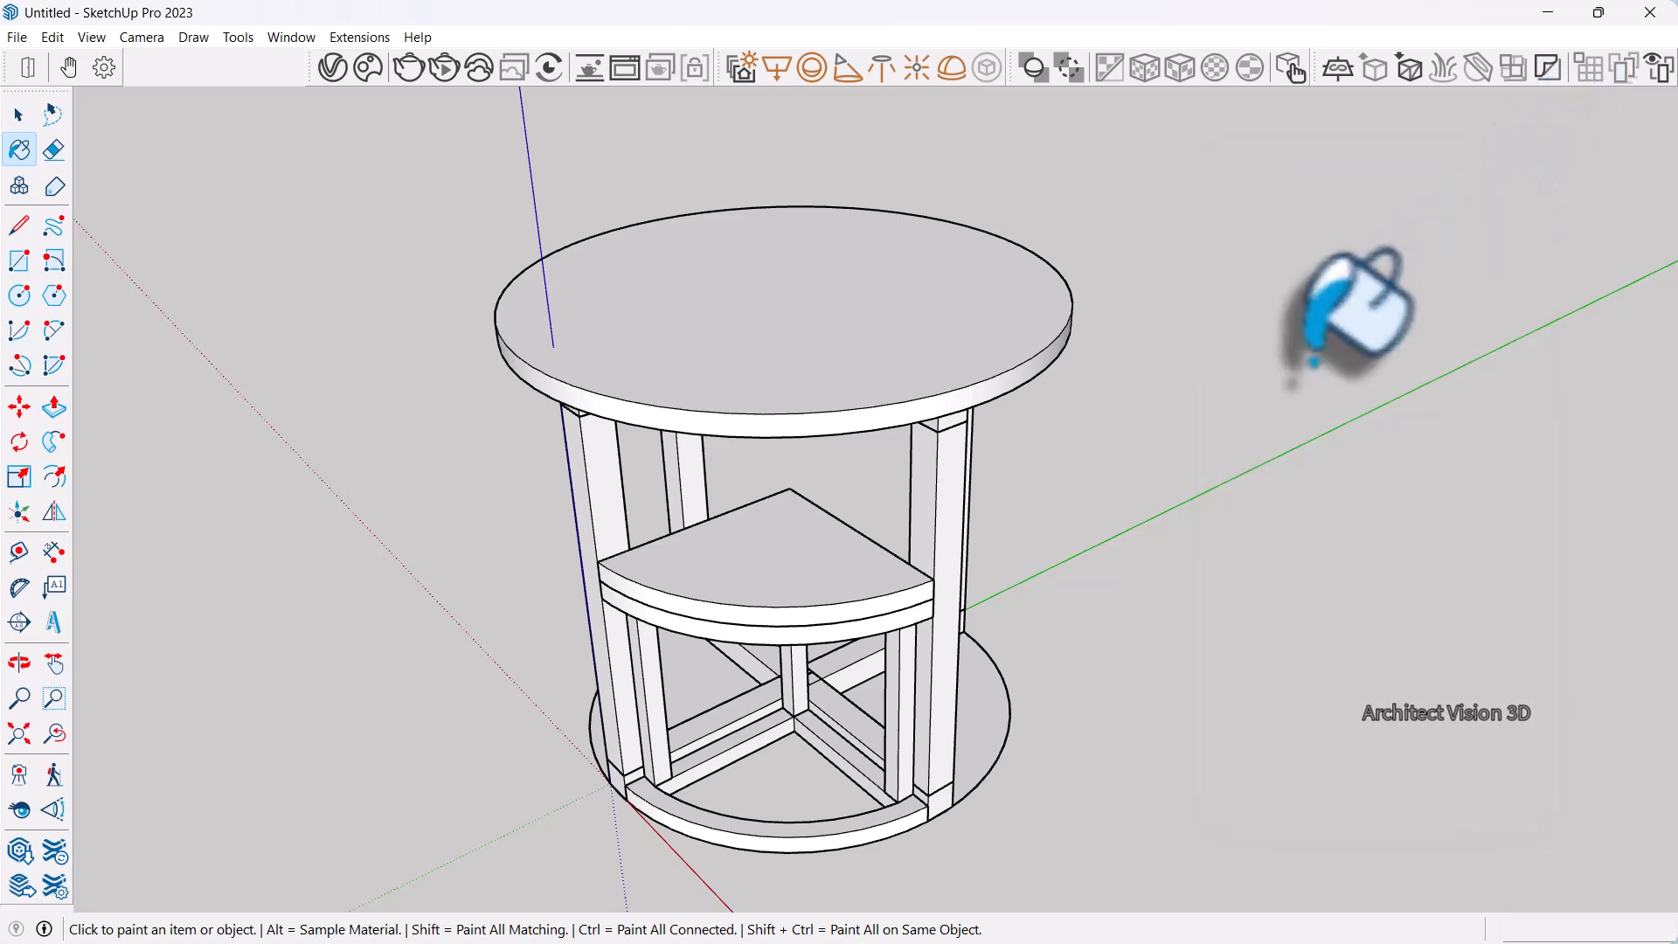
key(b)
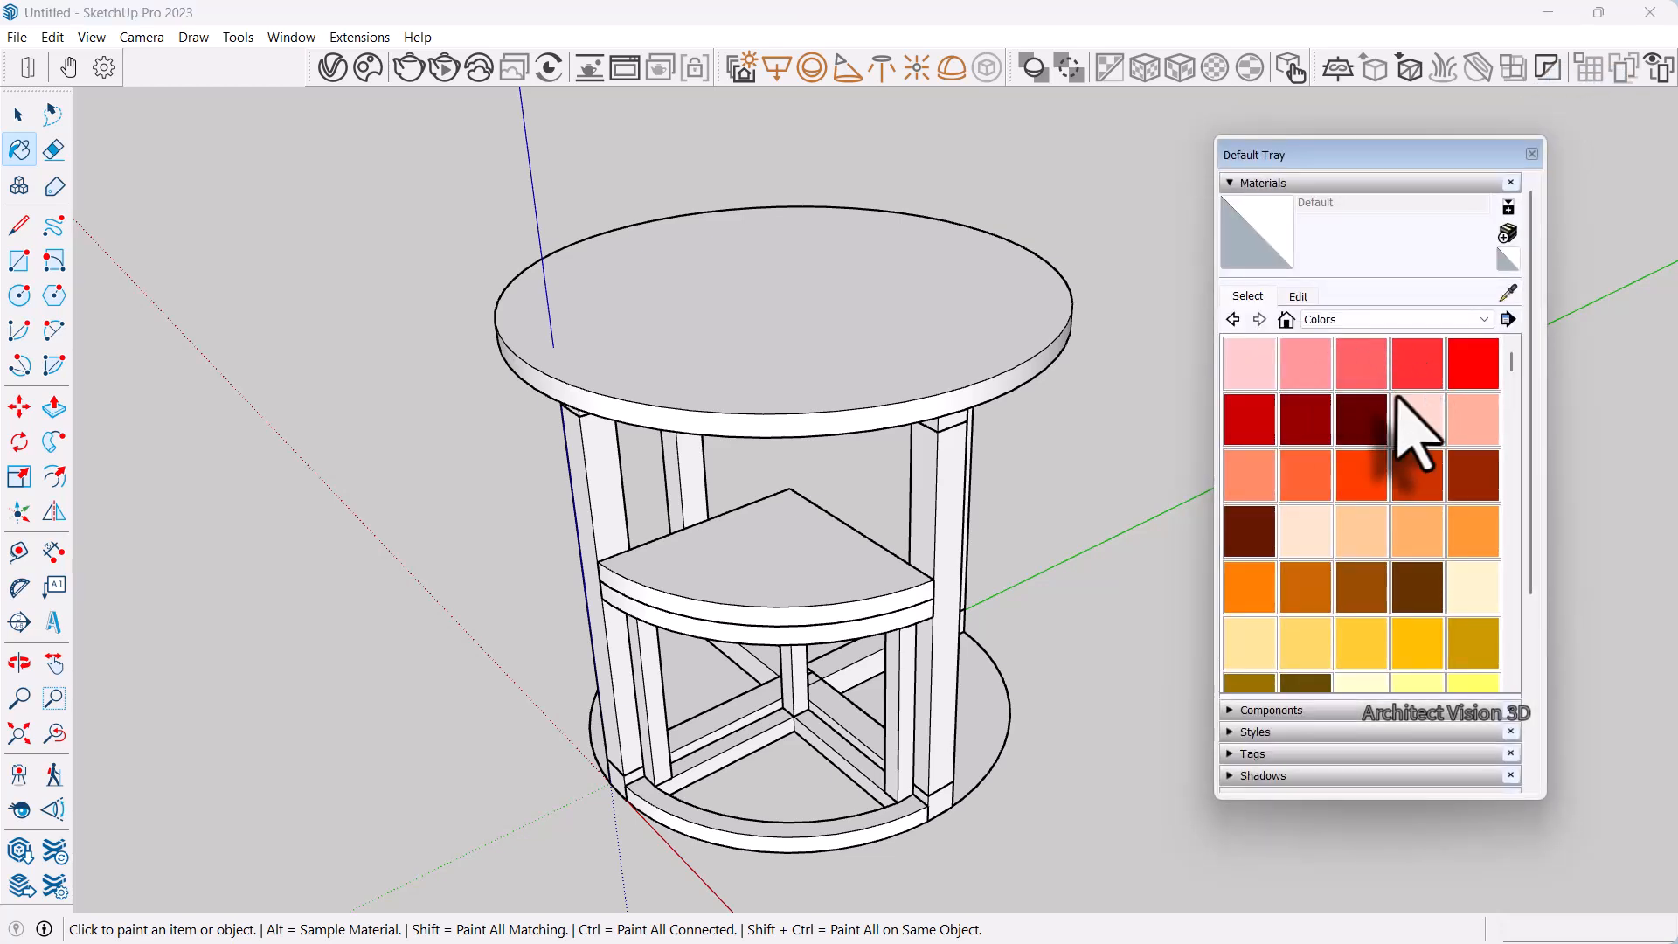
middle_drag(1030, 300, 839, 490)
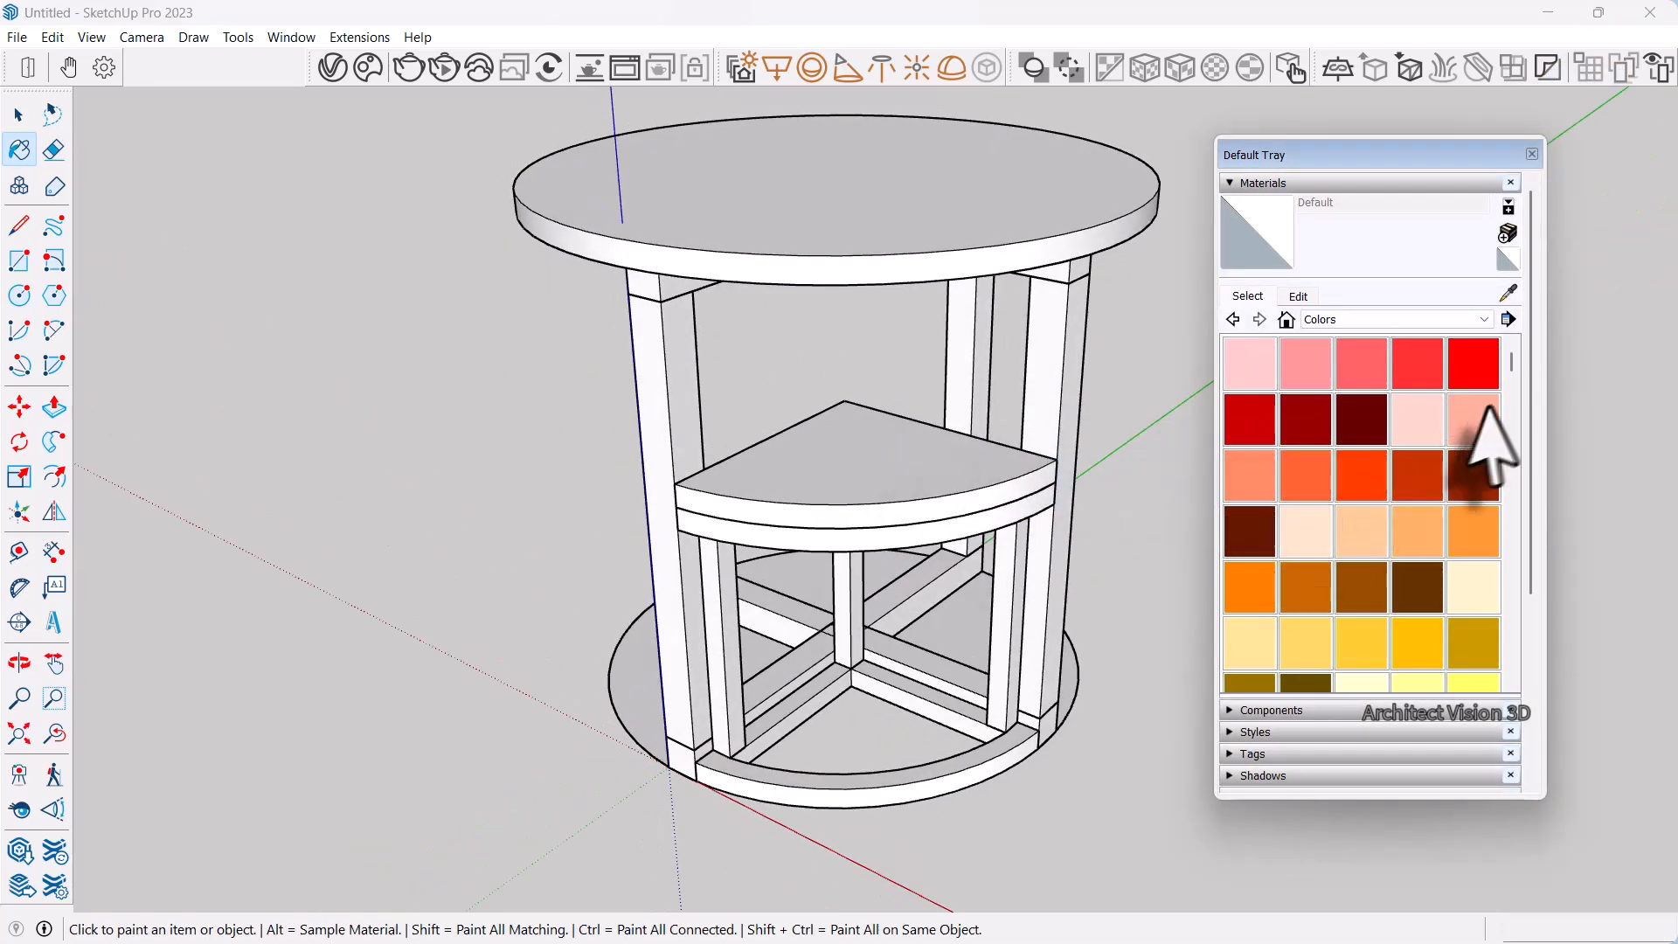
scroll(1398, 525, down, 15)
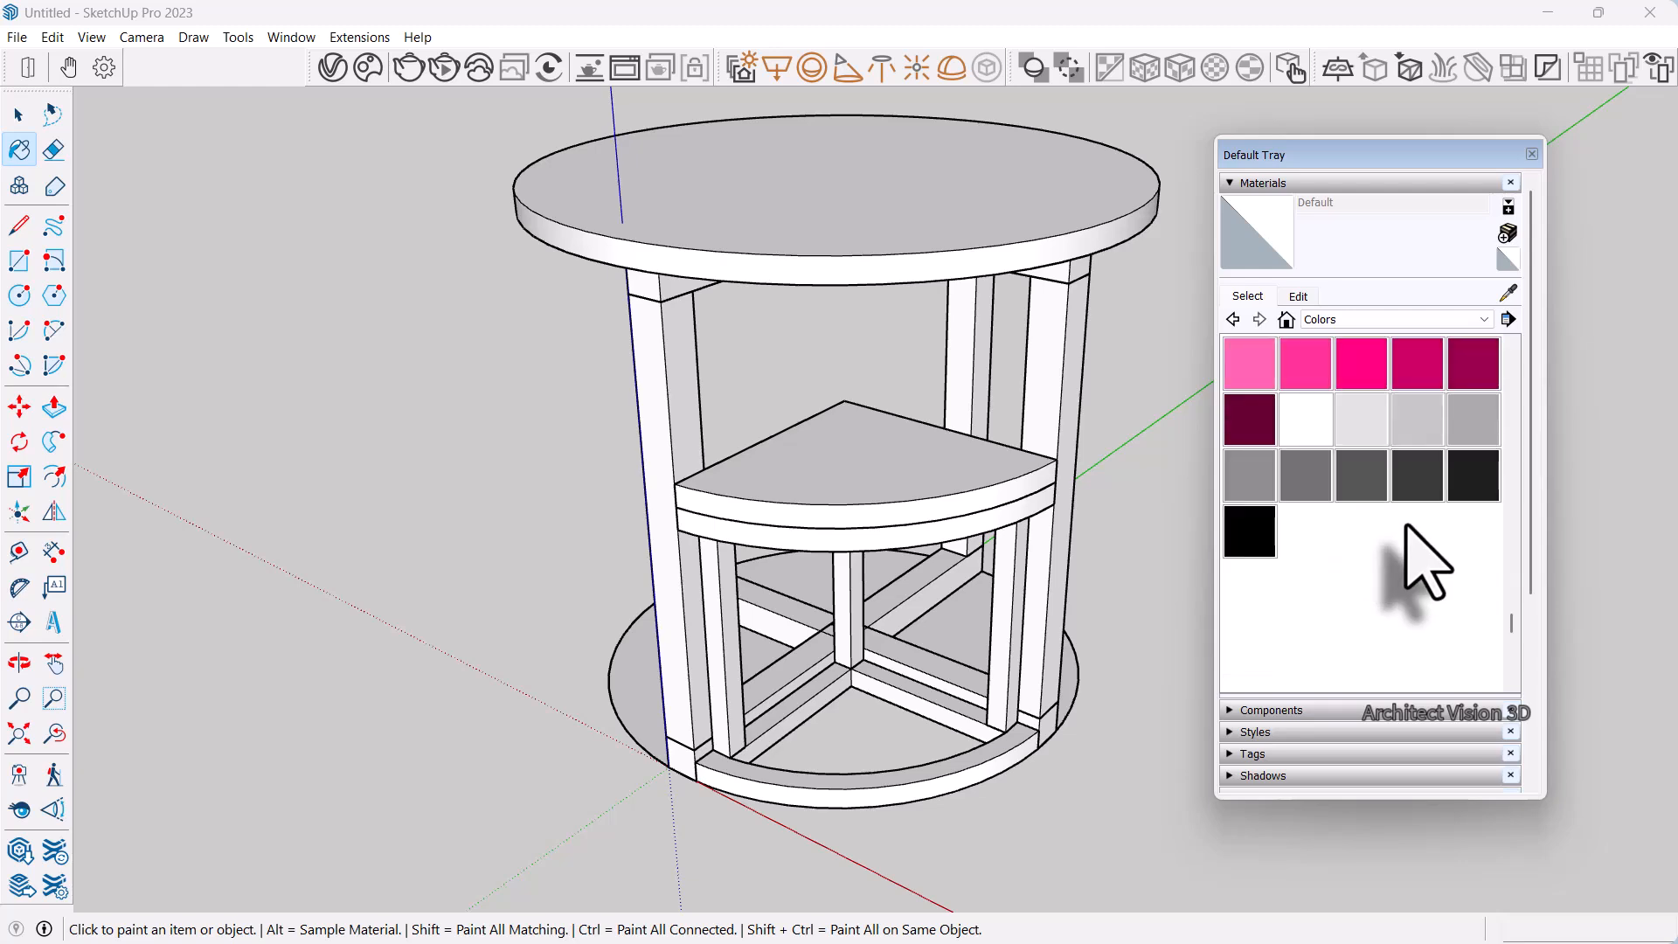
click(1417, 476)
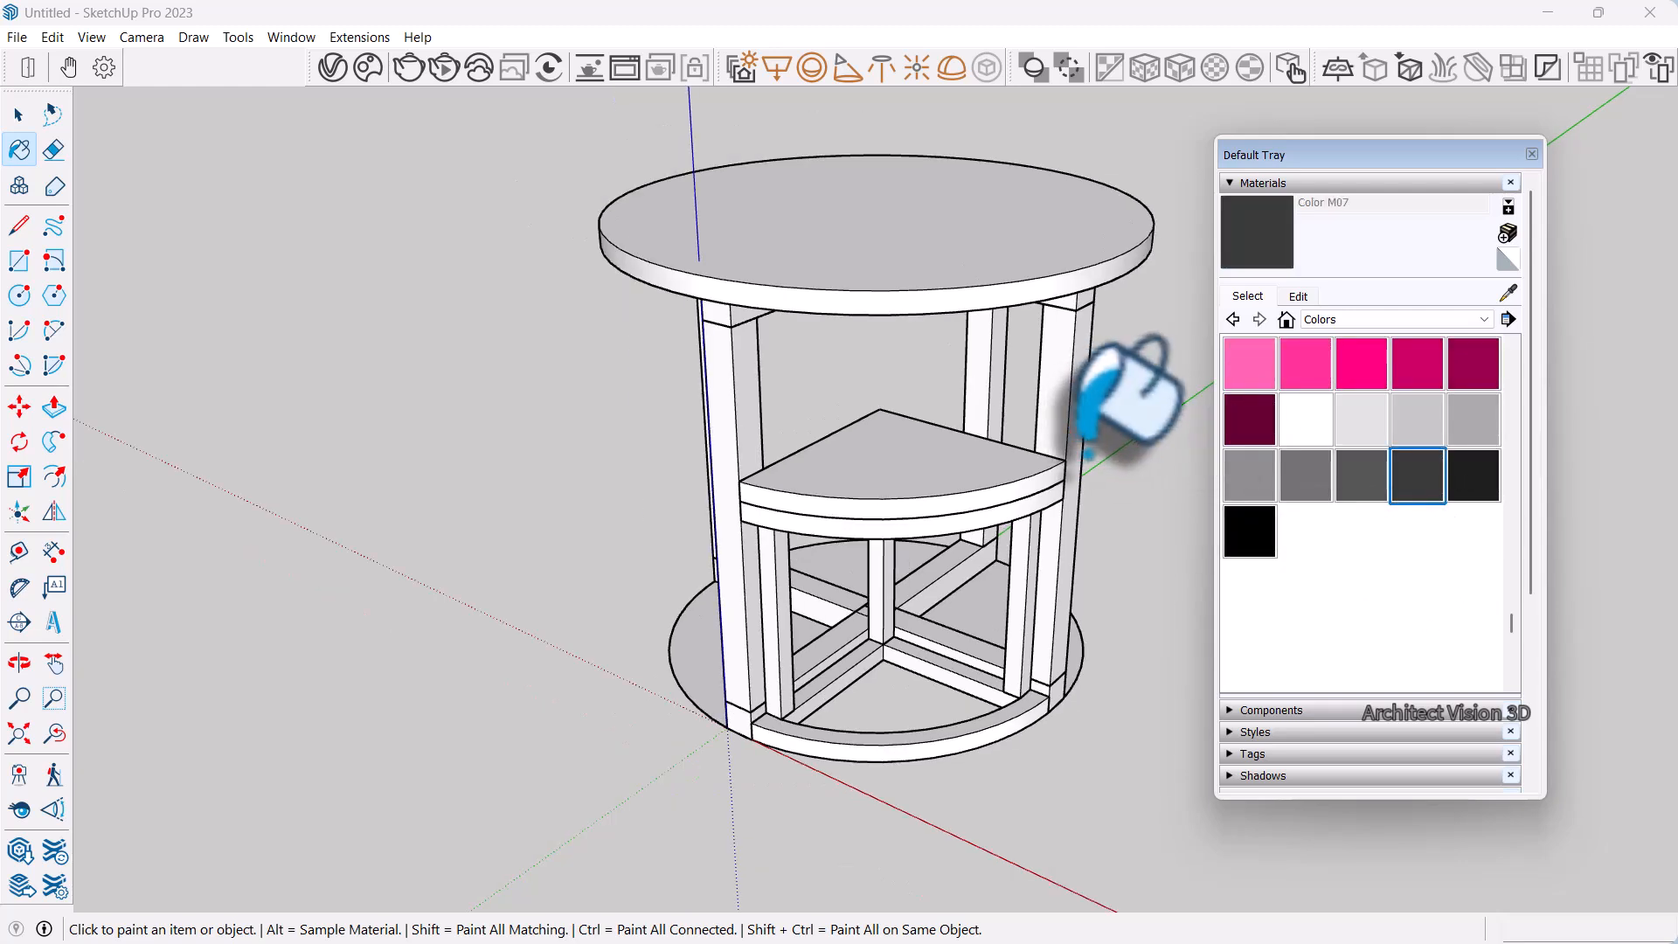
Enter the stool group and paint its whole frame subgroup with Color M07
key(space)
middle_drag(1060, 498, 952, 467)
scroll(879, 568, up, 5)
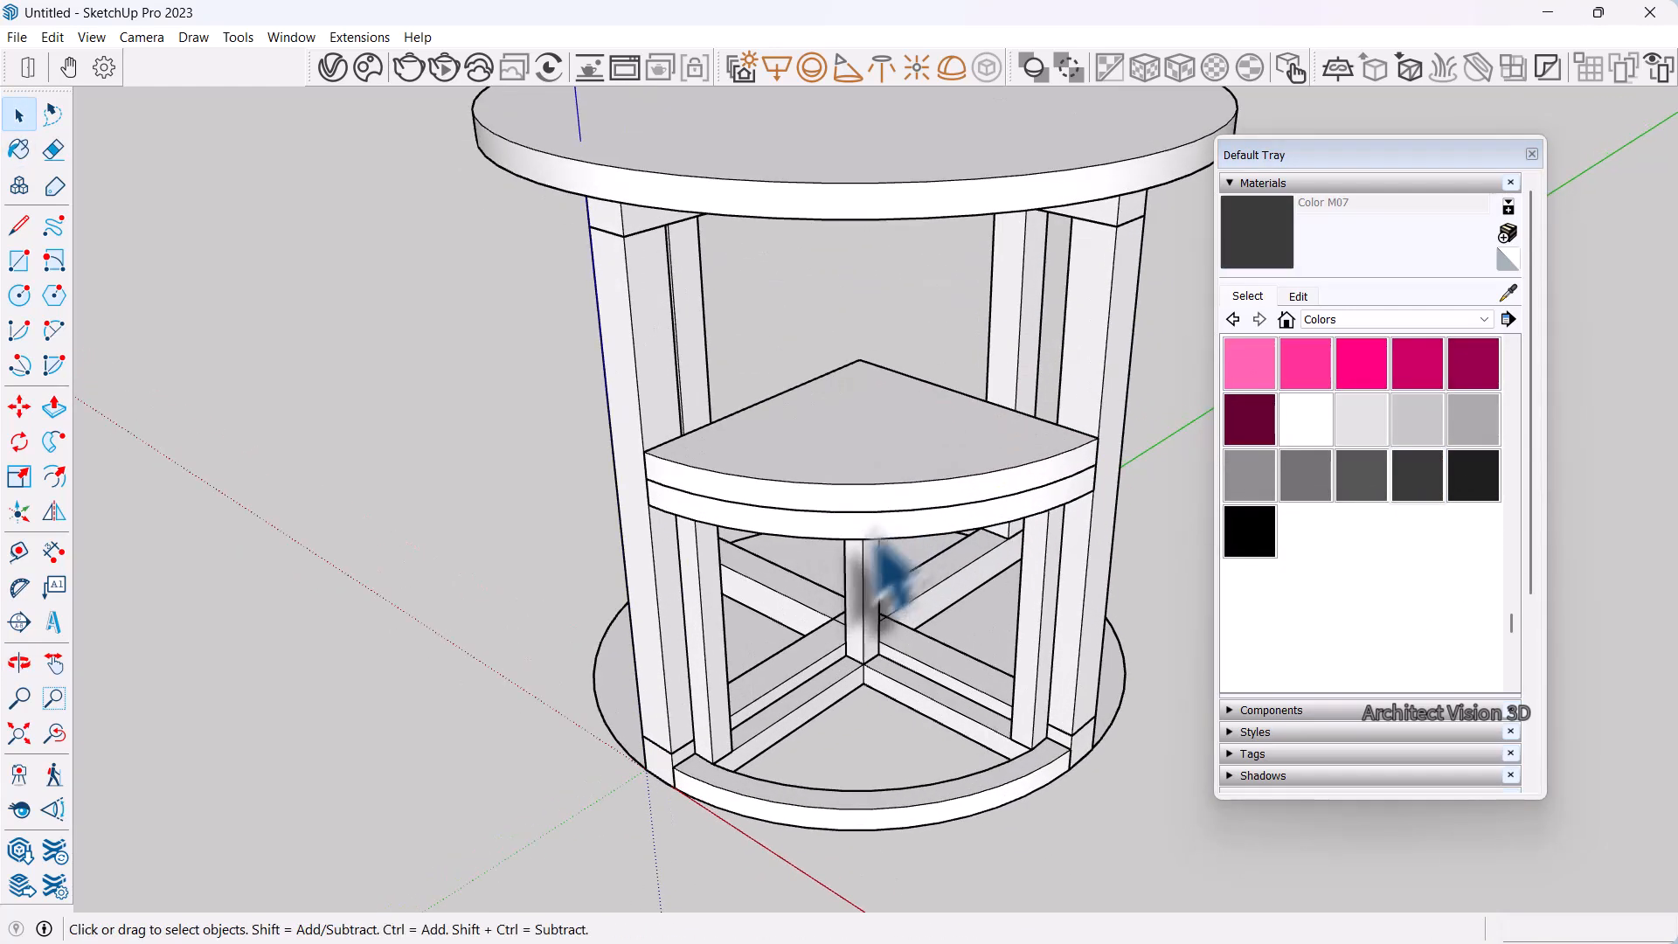
scroll(716, 482, down, 2)
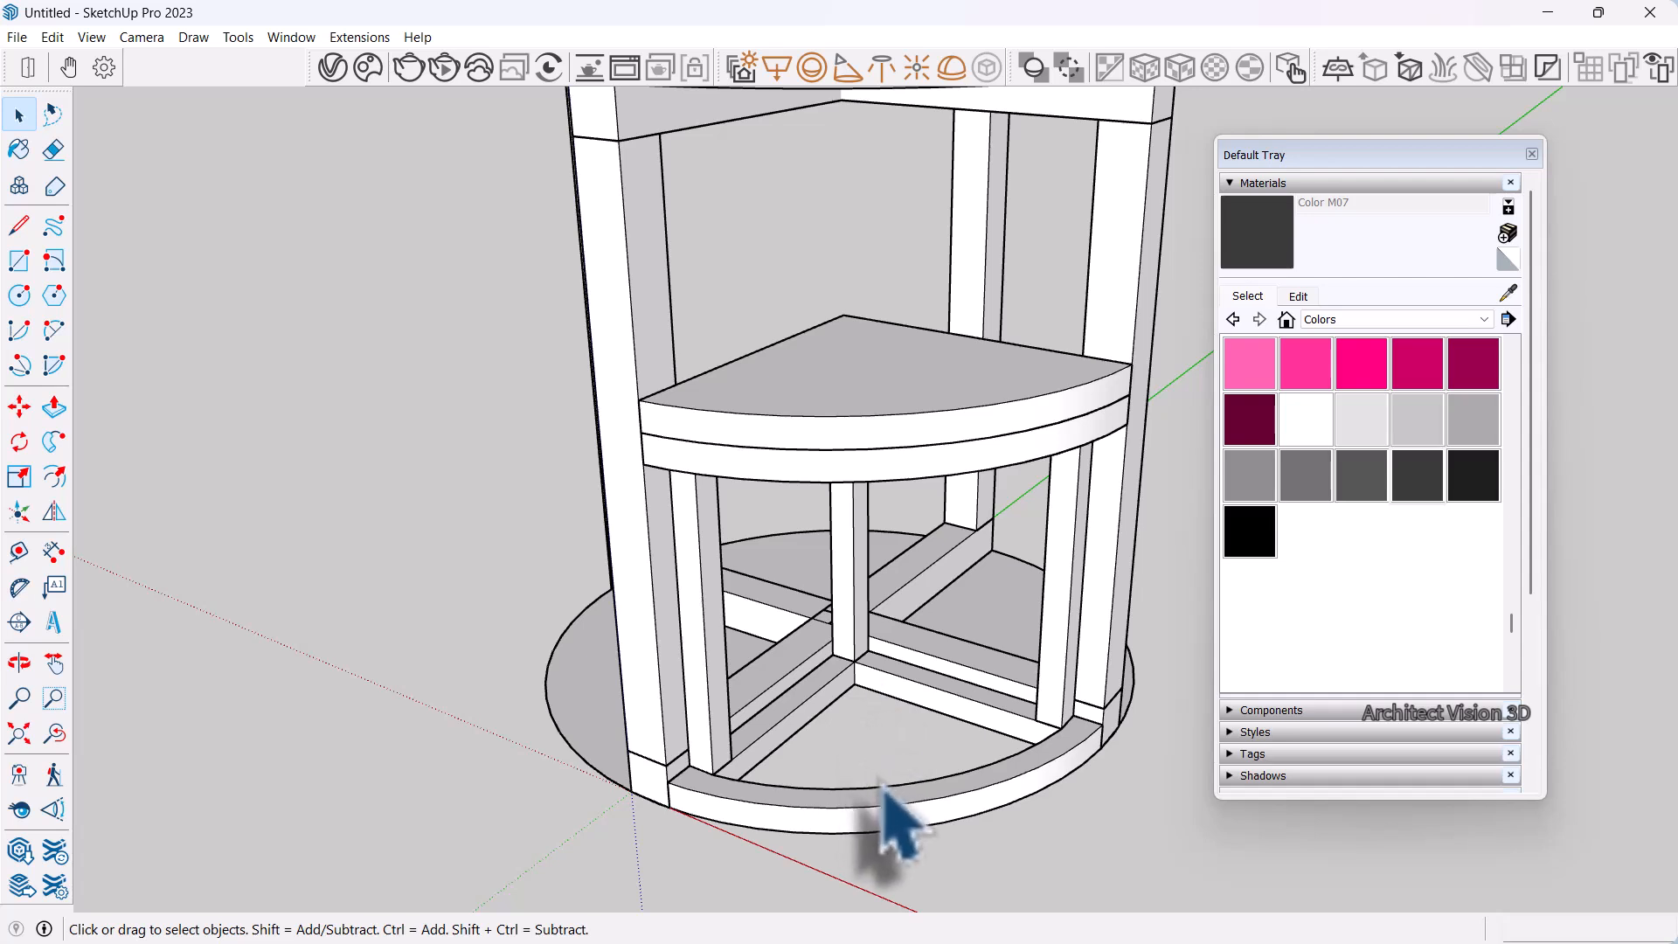
double_click(986, 785)
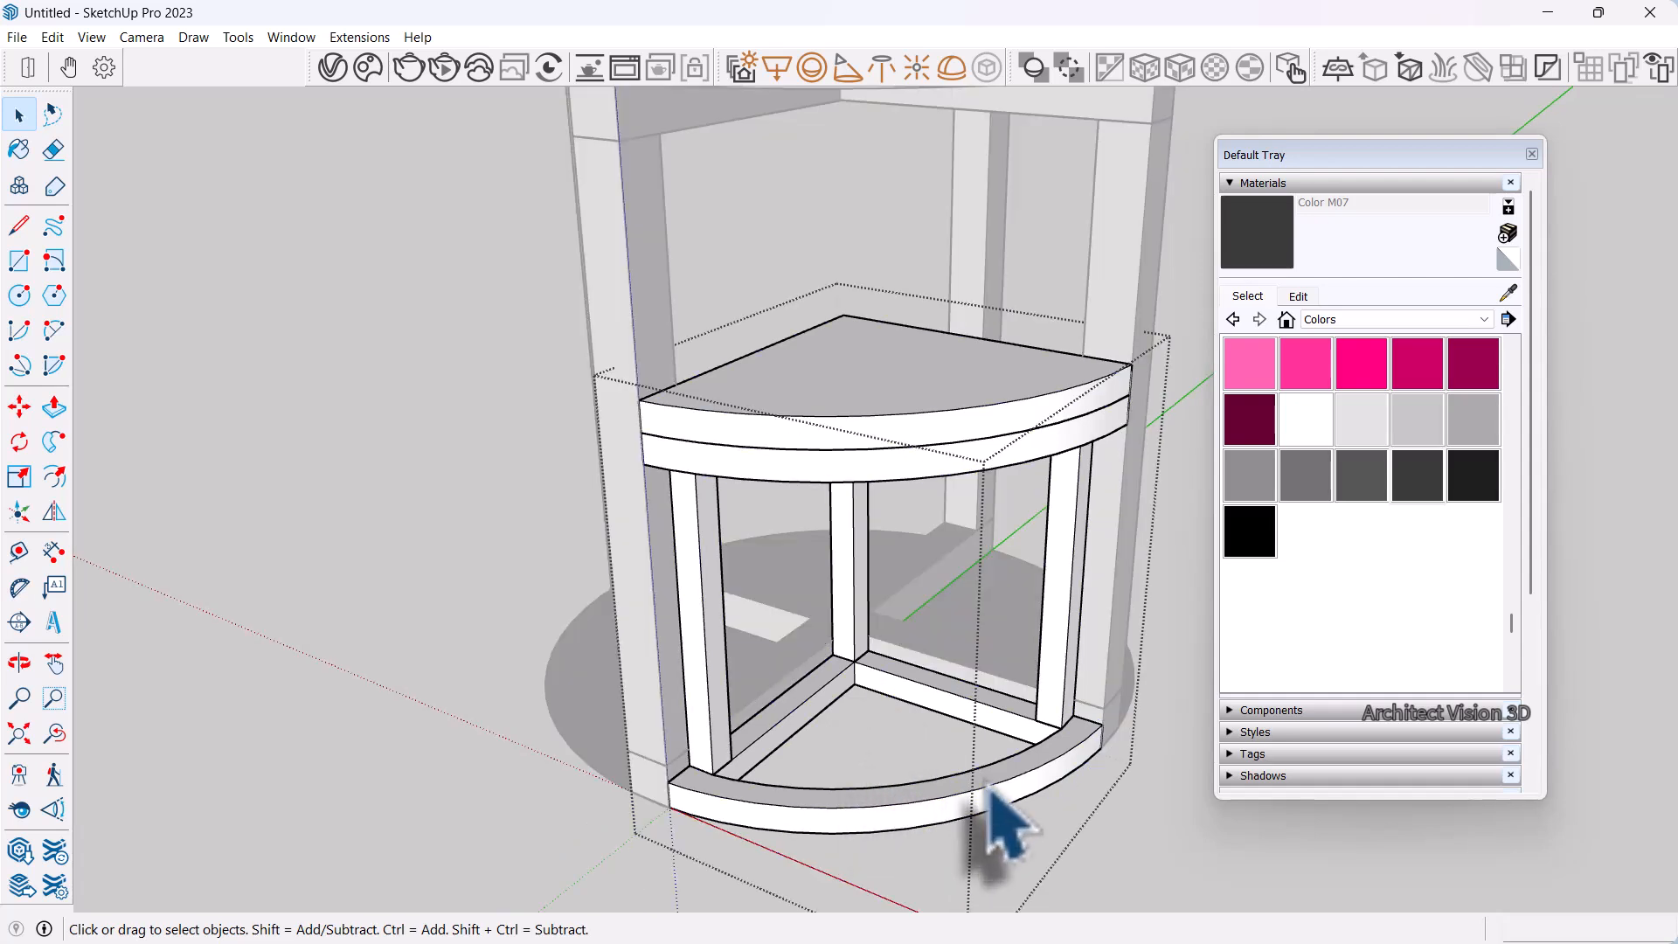
click(988, 786)
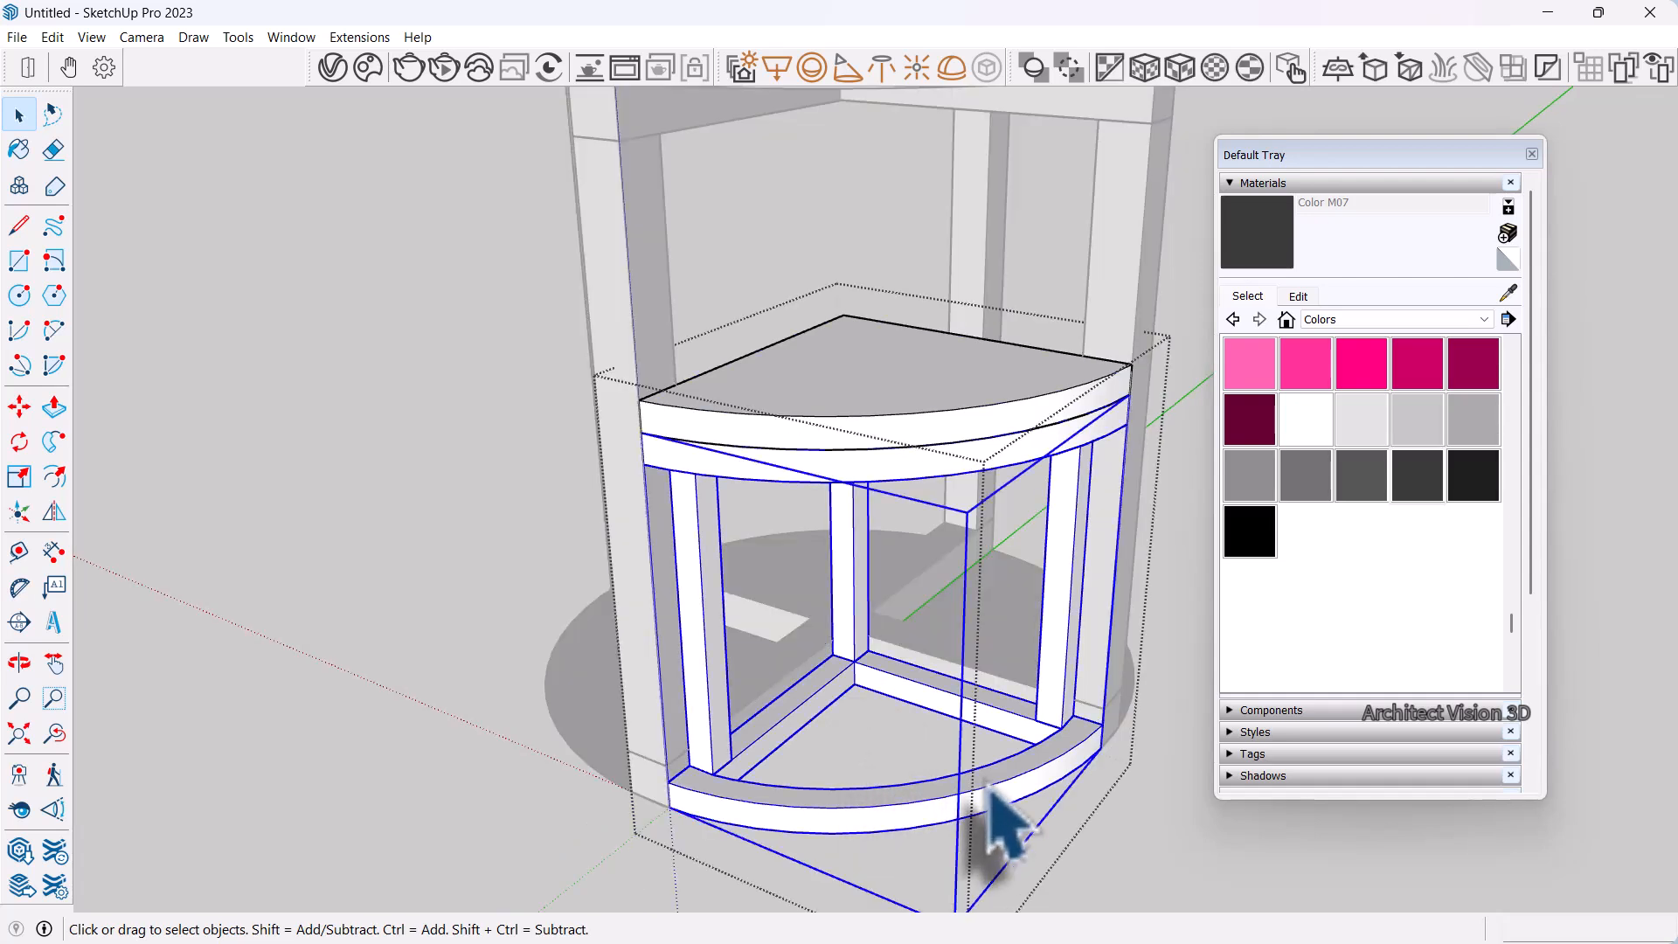
click(1418, 476)
click(1062, 725)
scroll(1021, 653, down, 1)
mouse_move(1020, 654)
middle_down()
mouse_move(637, 591)
mouse_move(1142, 580)
mouse_move(671, 643)
middle_up()
scroll(671, 643, down, 3)
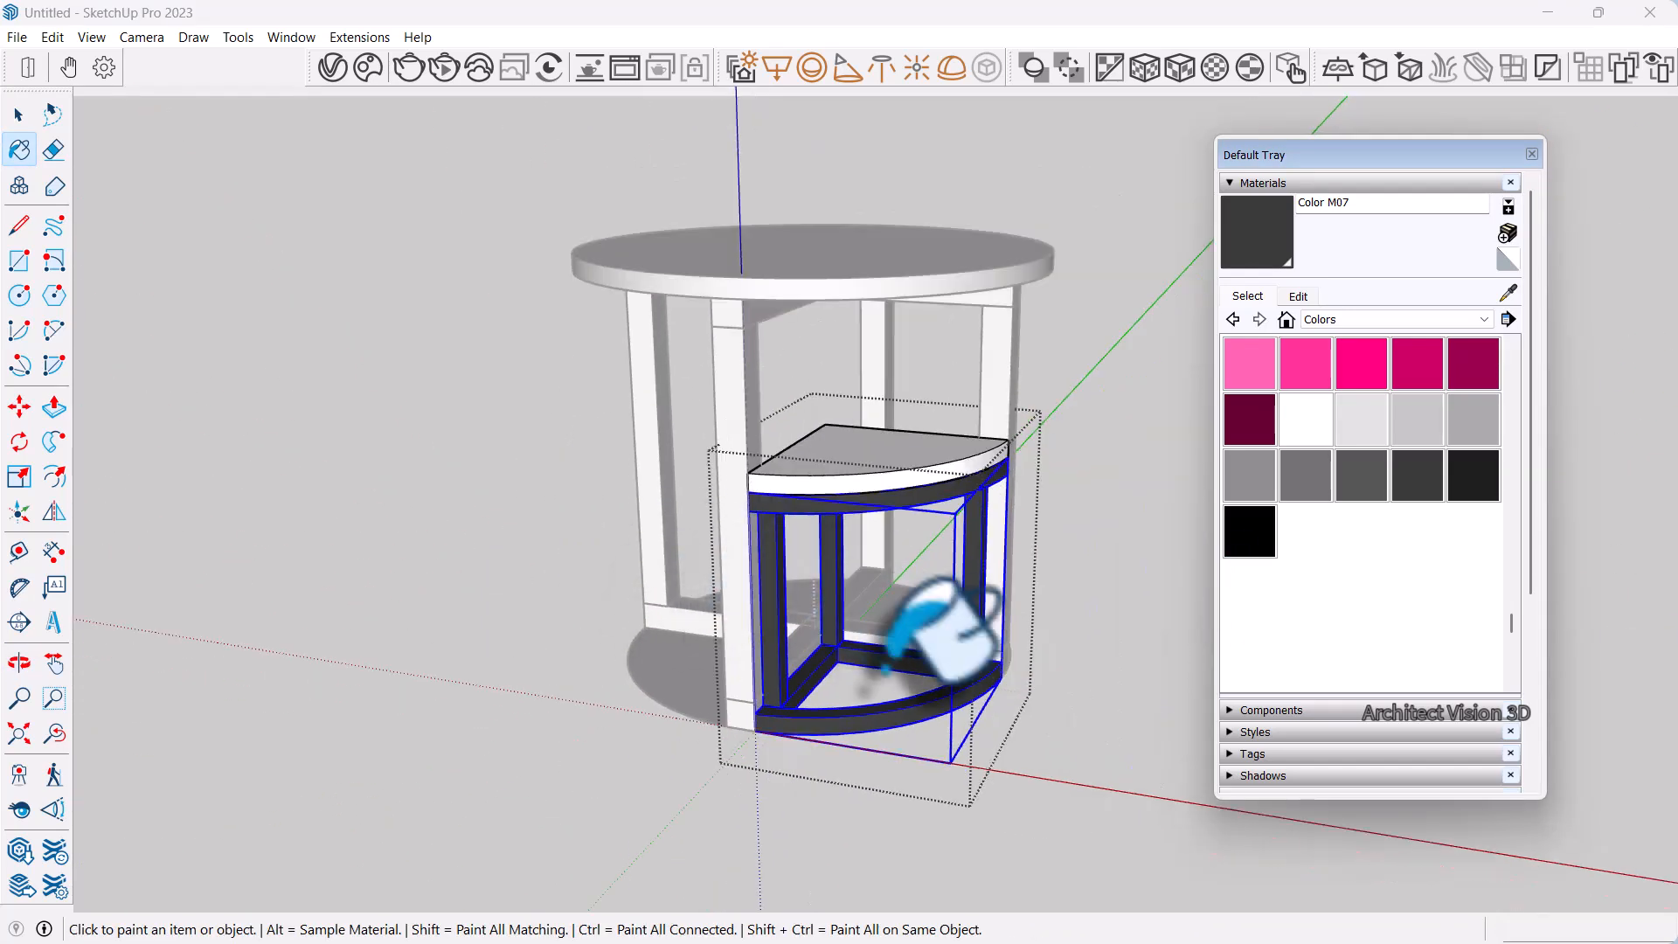
scroll(903, 679, up, 3)
key(space)
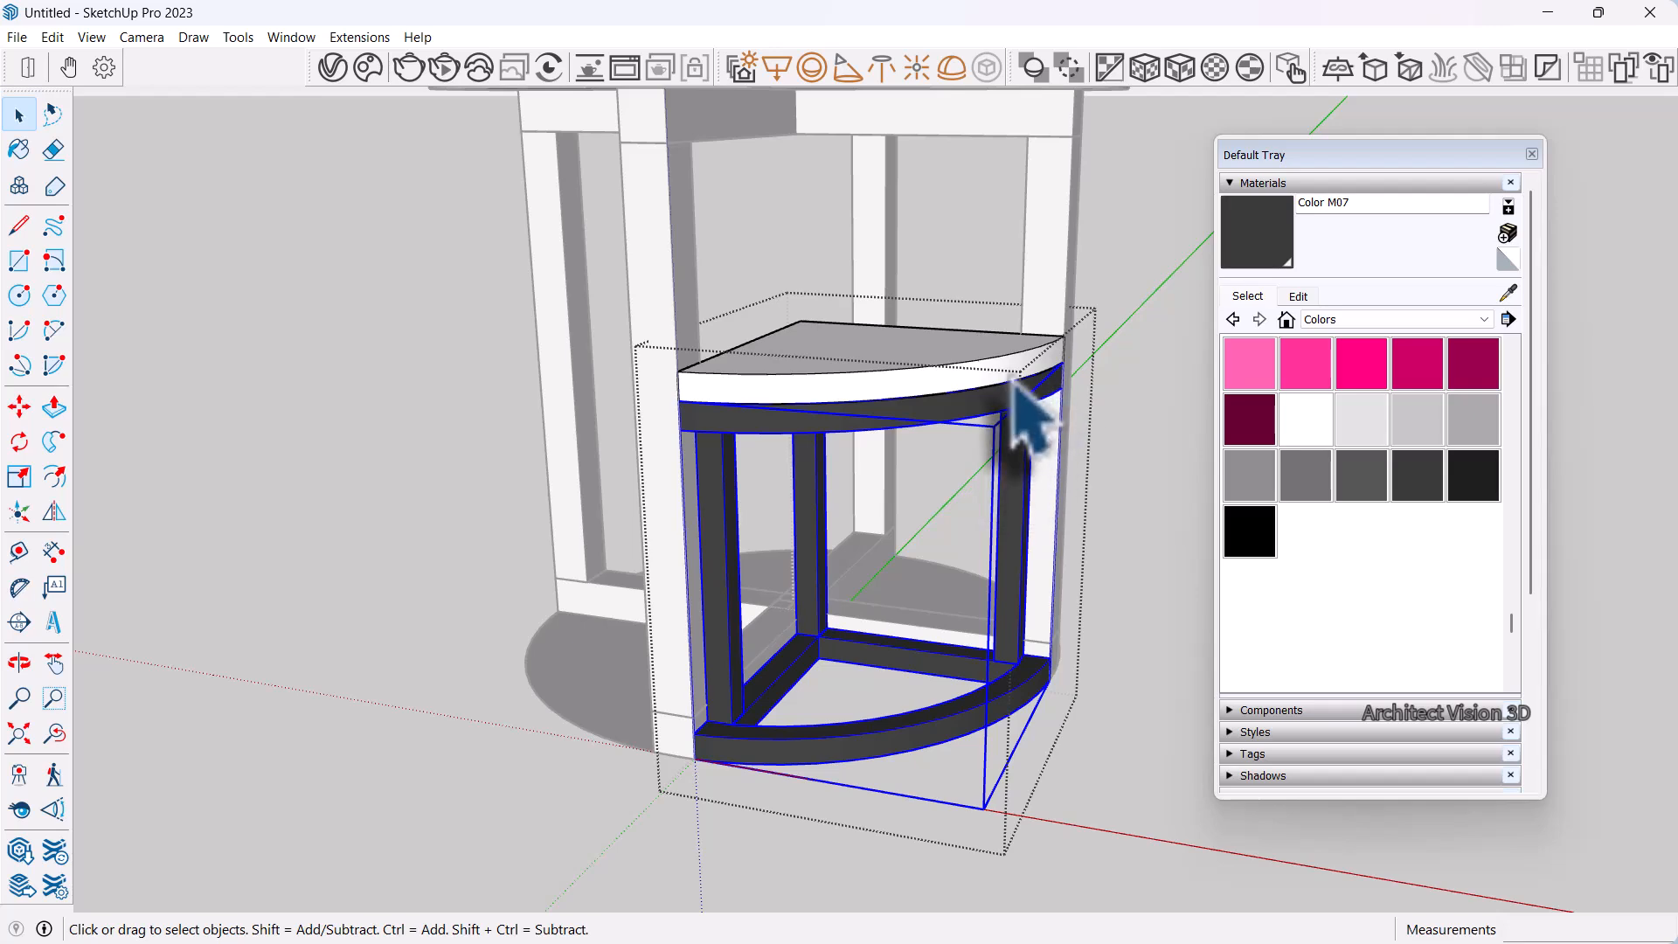
Select the table's posts and crossed upper and lower bars, and make them one group
scroll(877, 409, down, 2)
middle_drag(876, 409, 788, 500)
click(1050, 627)
scroll(996, 498, down, 3)
middle_drag(997, 485, 1027, 454)
scroll(1033, 449, up, 3)
middle_drag(973, 375, 1030, 225)
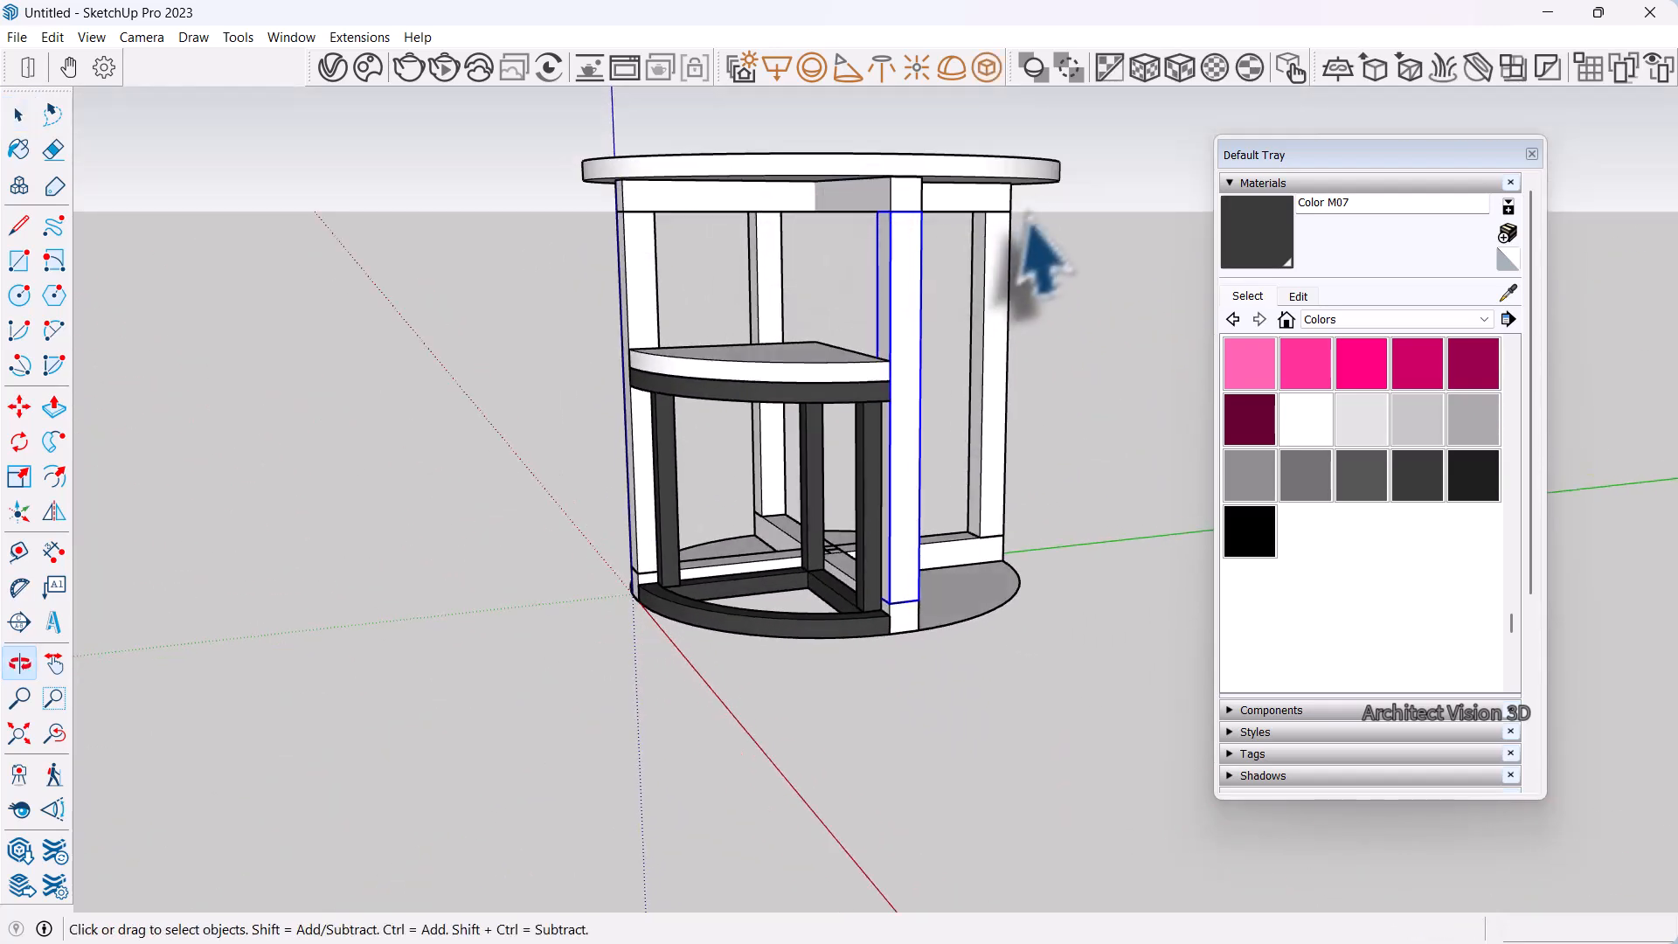
drag(1029, 200, 742, 242)
drag(609, 262, 603, 258)
middle_drag(603, 258, 748, 314)
scroll(891, 584, up, 1)
middle_drag(731, 549, 1155, 572)
scroll(794, 640, up, 2)
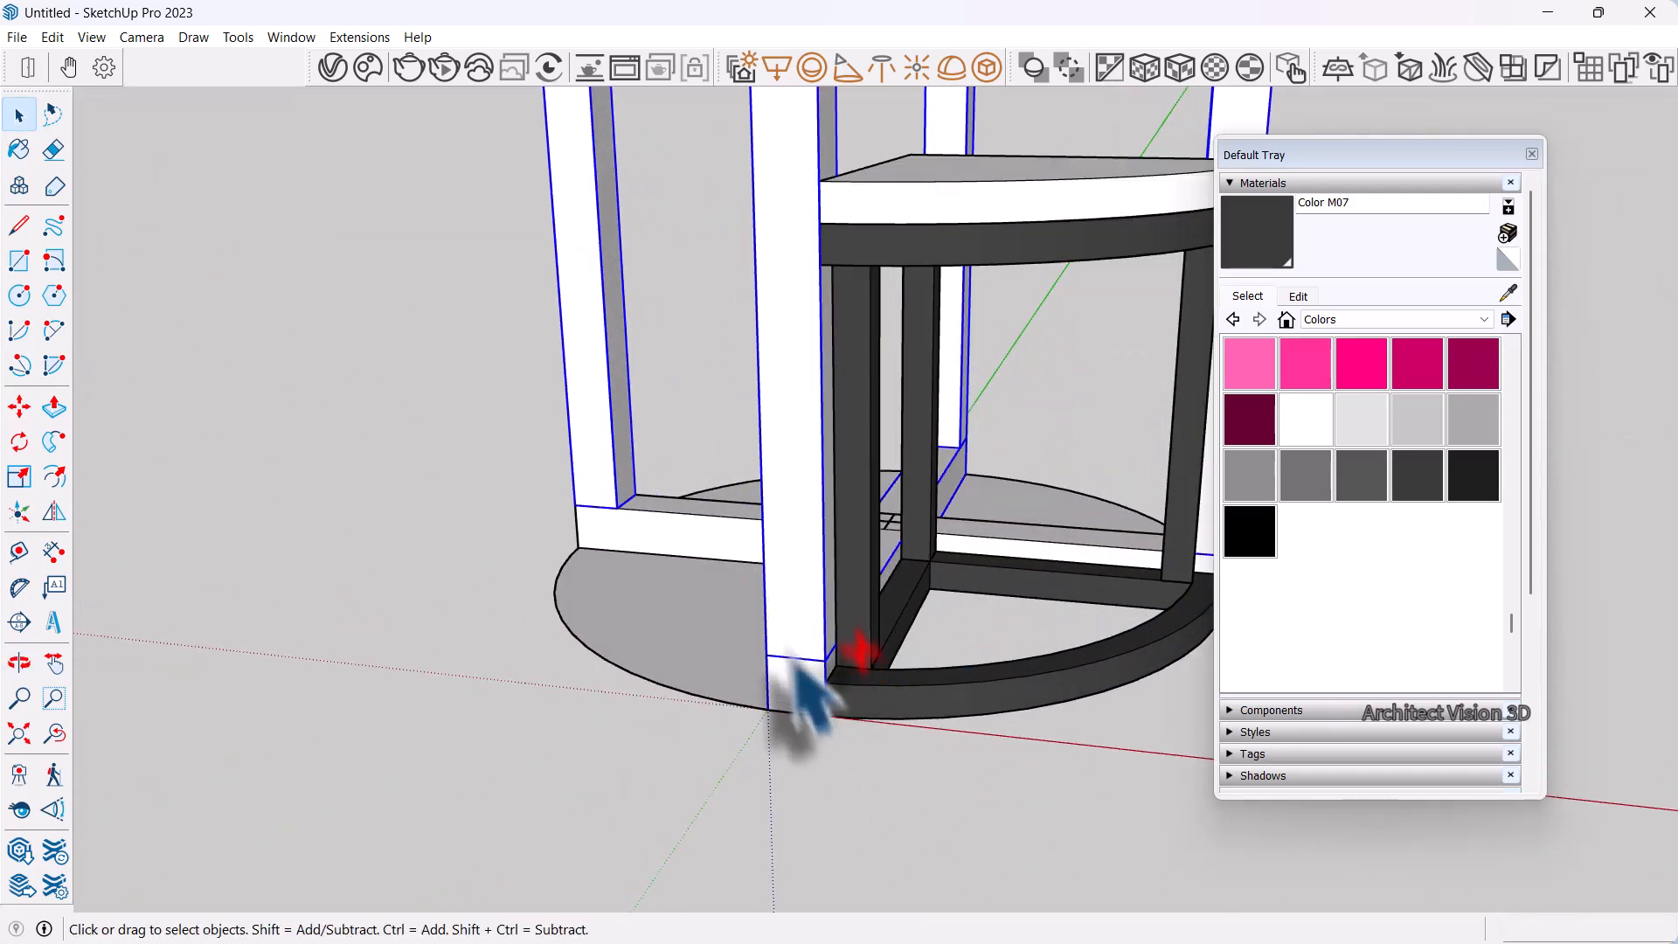
ctrl+click(734, 535)
scroll(730, 533, down, 3)
middle_drag(874, 540, 411, 574)
scroll(1043, 494, up, 2)
middle_drag(1005, 507, 963, 337)
scroll(711, 554, down, 3)
right_click(945, 297)
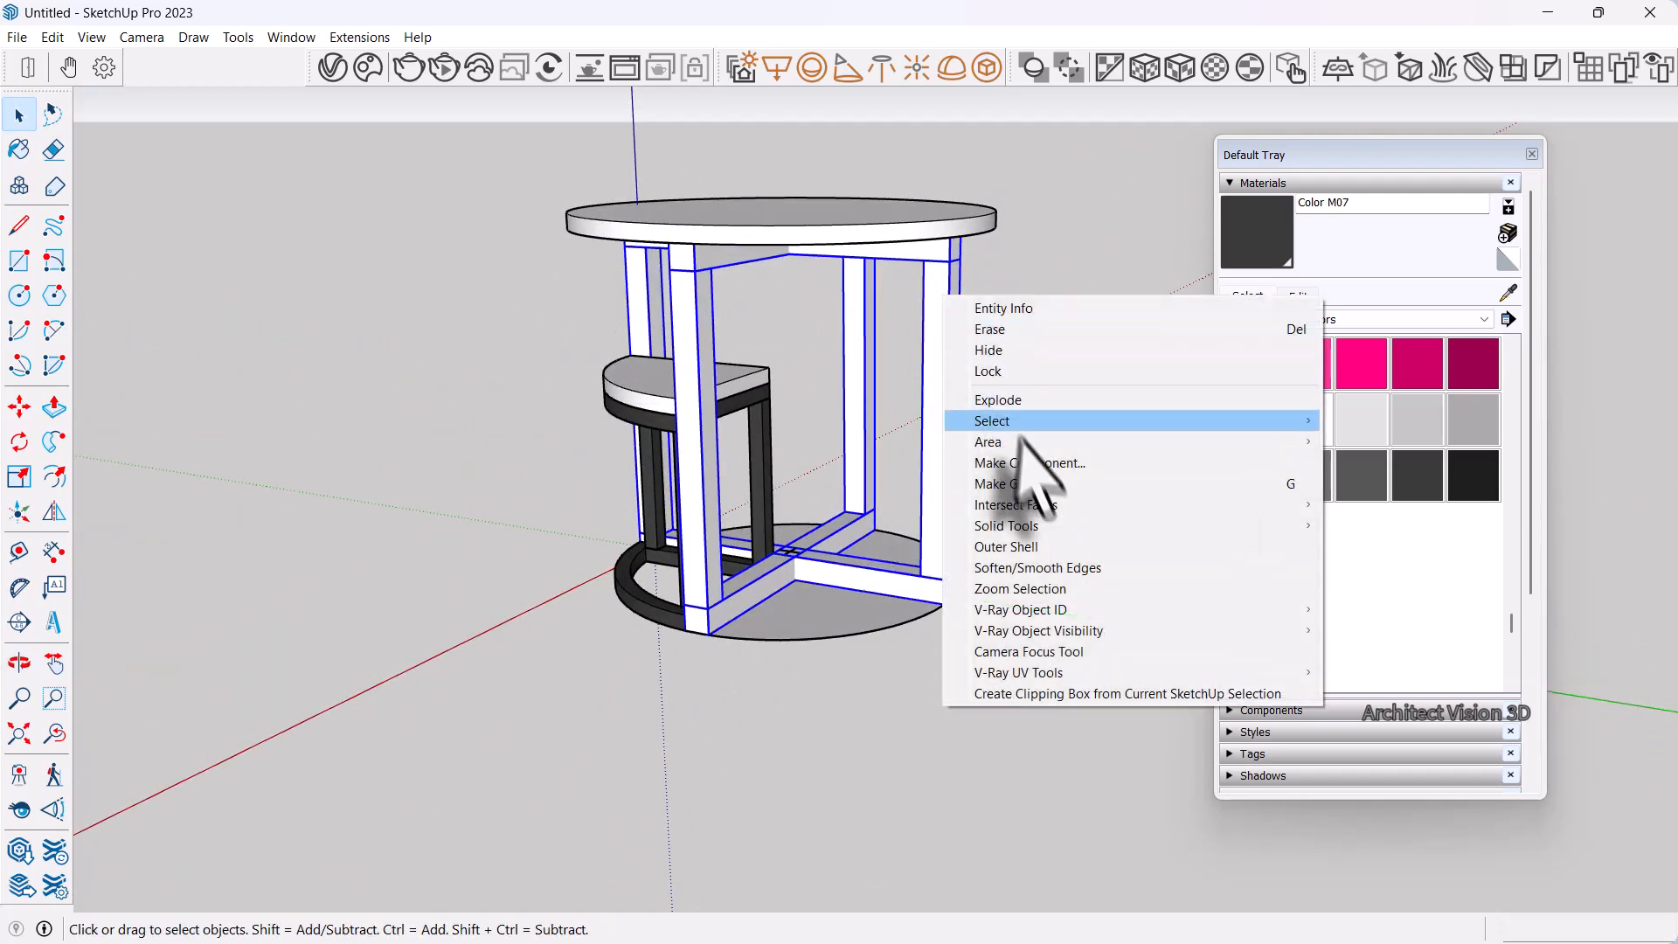
click(1032, 483)
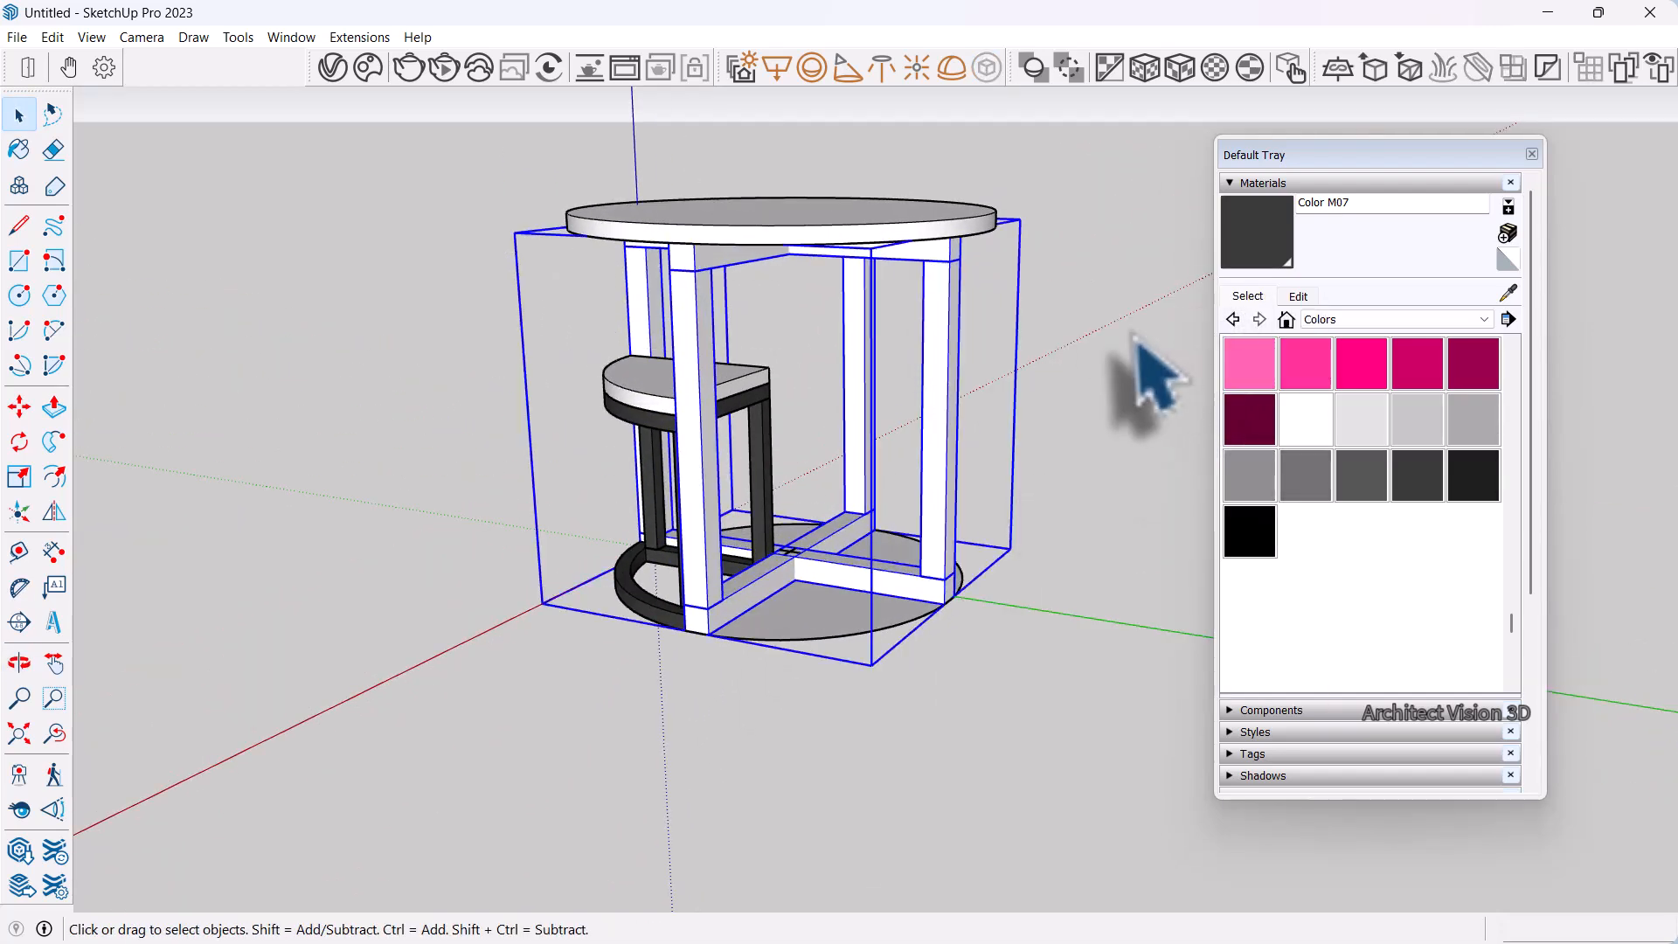
Paint the table's crossed-bar base group with Color M07
click(1140, 376)
click(1259, 237)
click(930, 325)
mouse_move(992, 269)
middle_down()
mouse_move(674, 262)
mouse_move(1198, 442)
mouse_move(656, 443)
mouse_move(873, 457)
mouse_move(1011, 394)
mouse_move(909, 350)
middle_up()
Select the round tabletop and paint it with the pink Color L05
key(space)
click(900, 338)
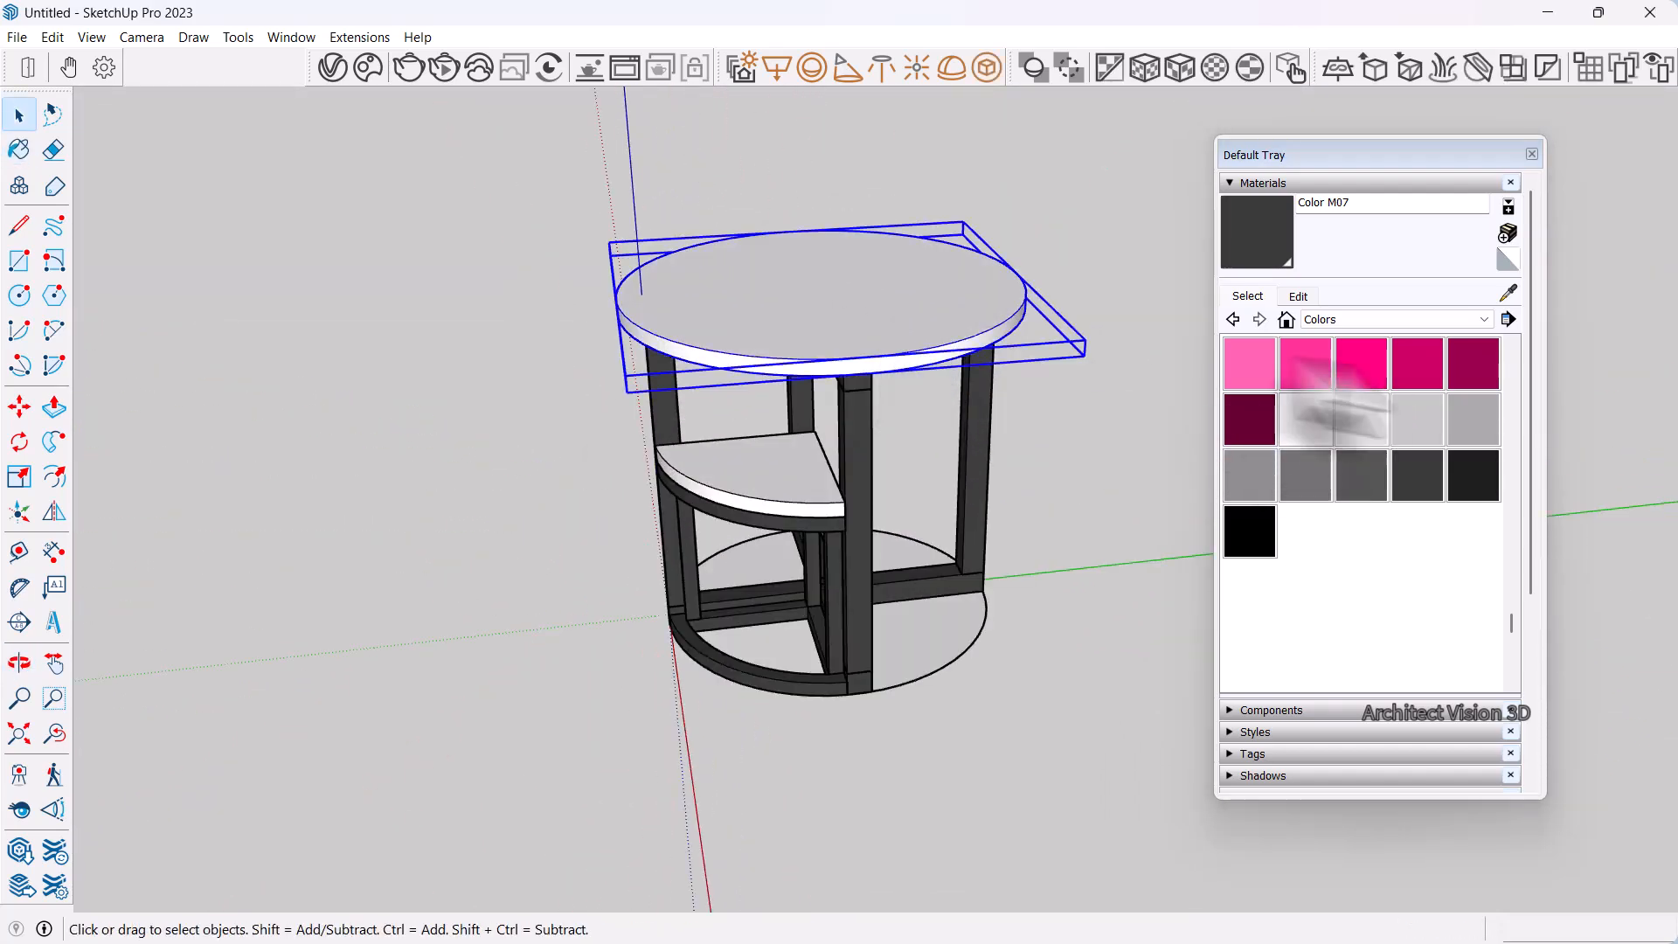
click(1360, 363)
click(912, 291)
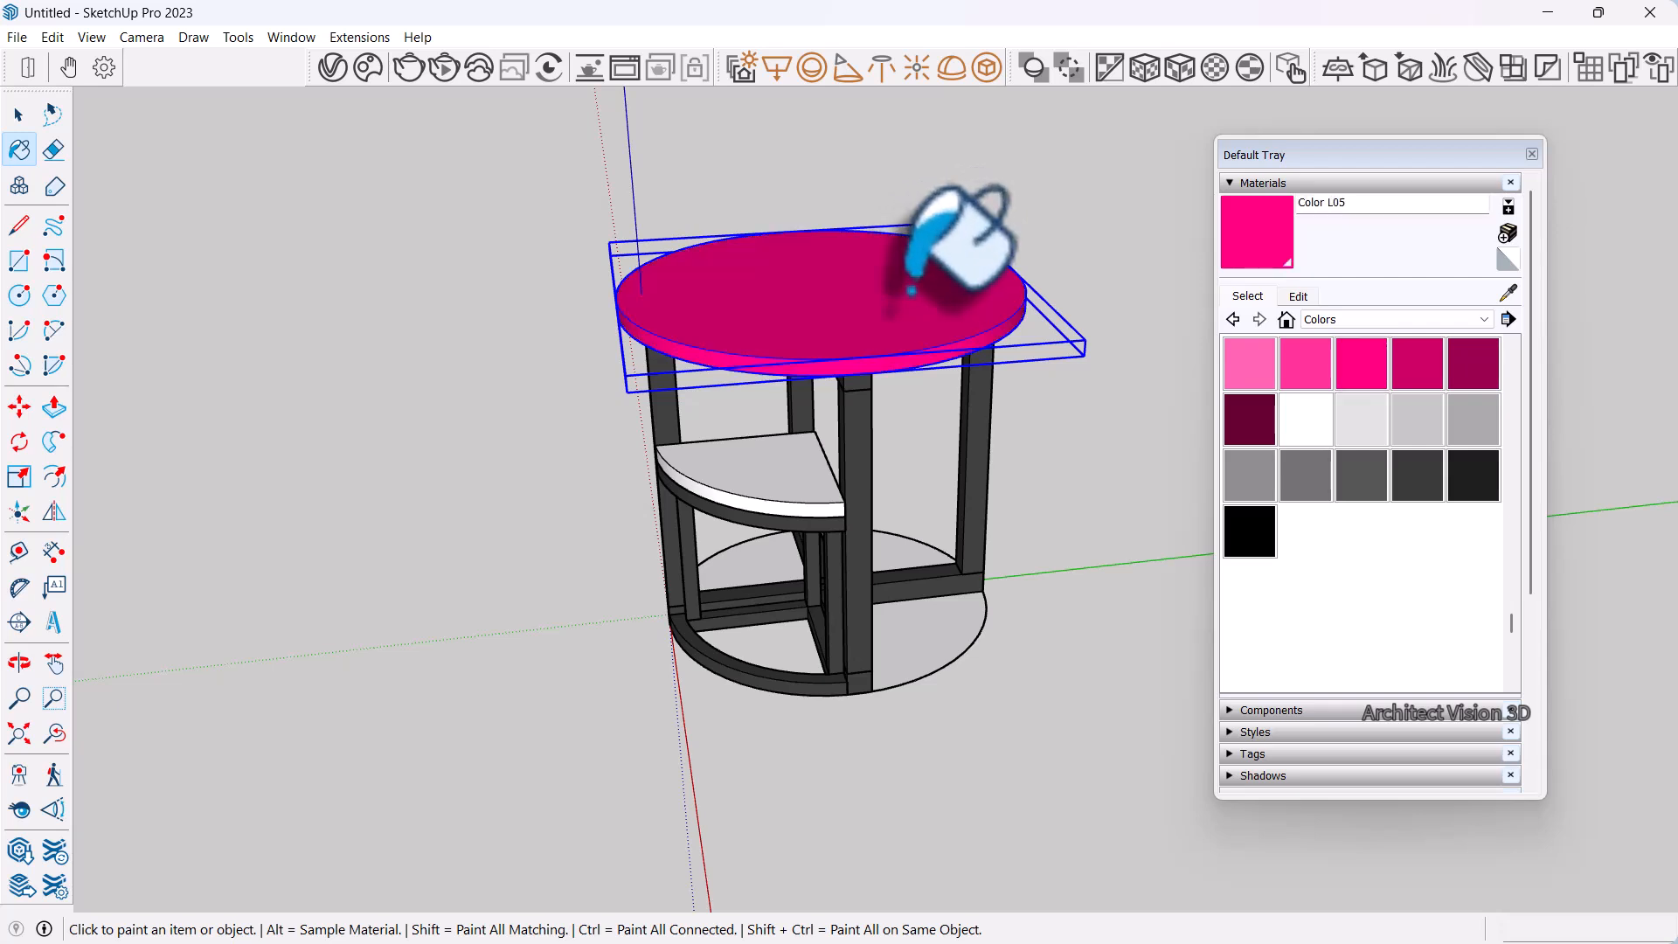
Load the Walnut Matte Wood image from the project's Materials folder as the texture of Color L05
click(1298, 297)
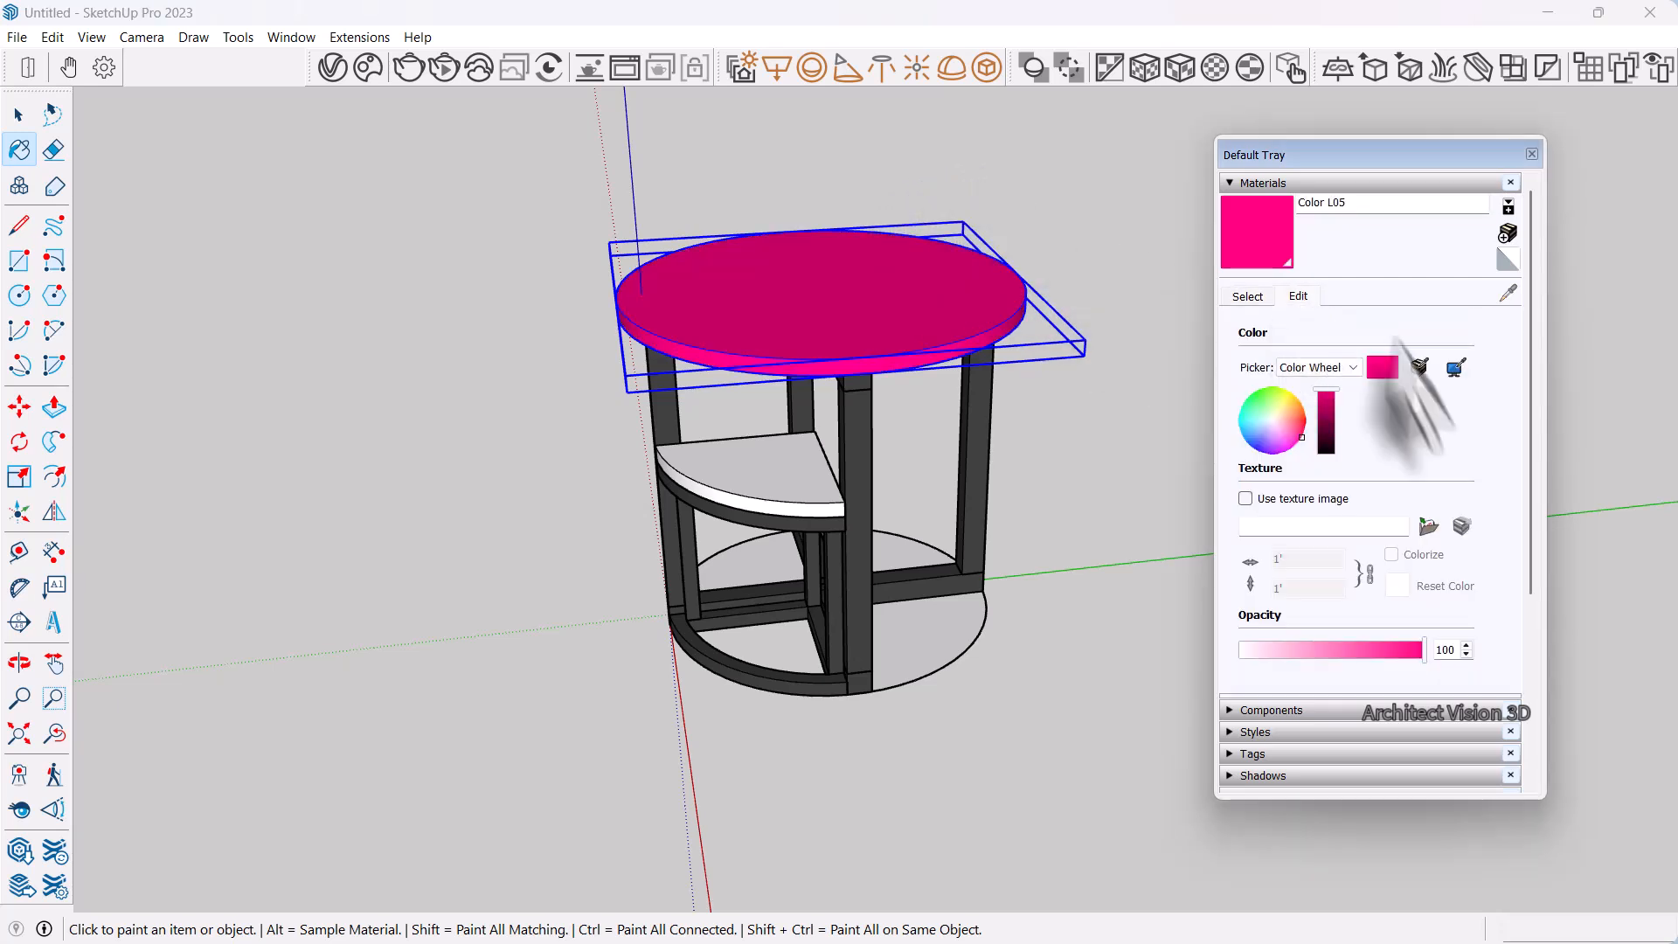
click(1429, 526)
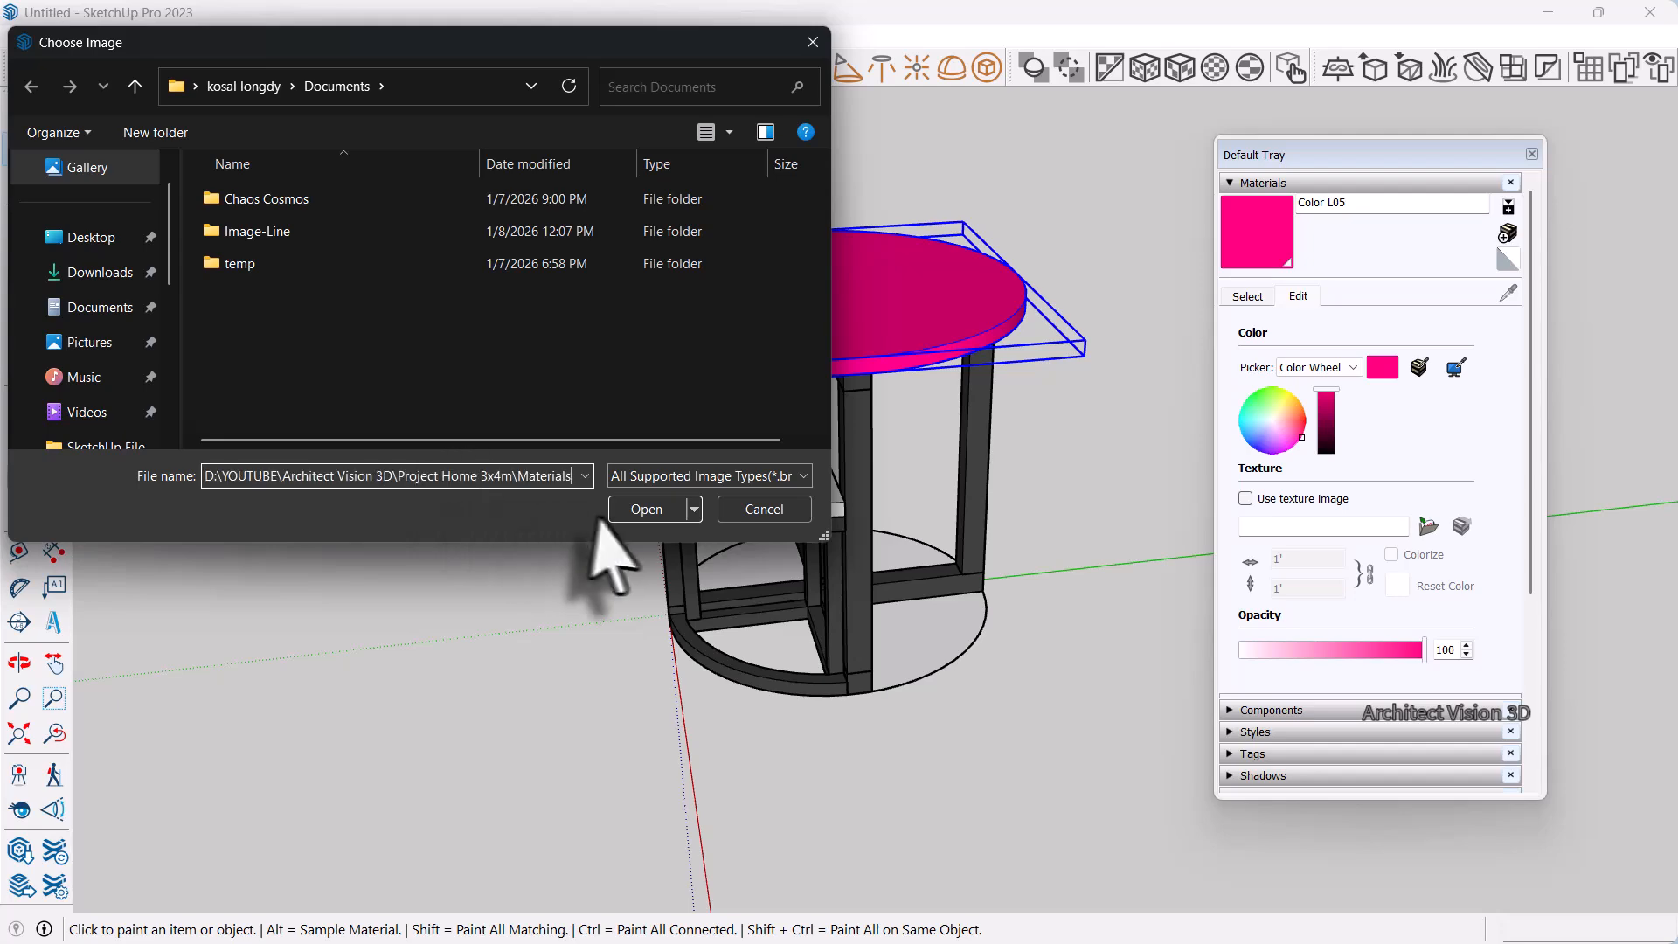
click(645, 509)
click(274, 393)
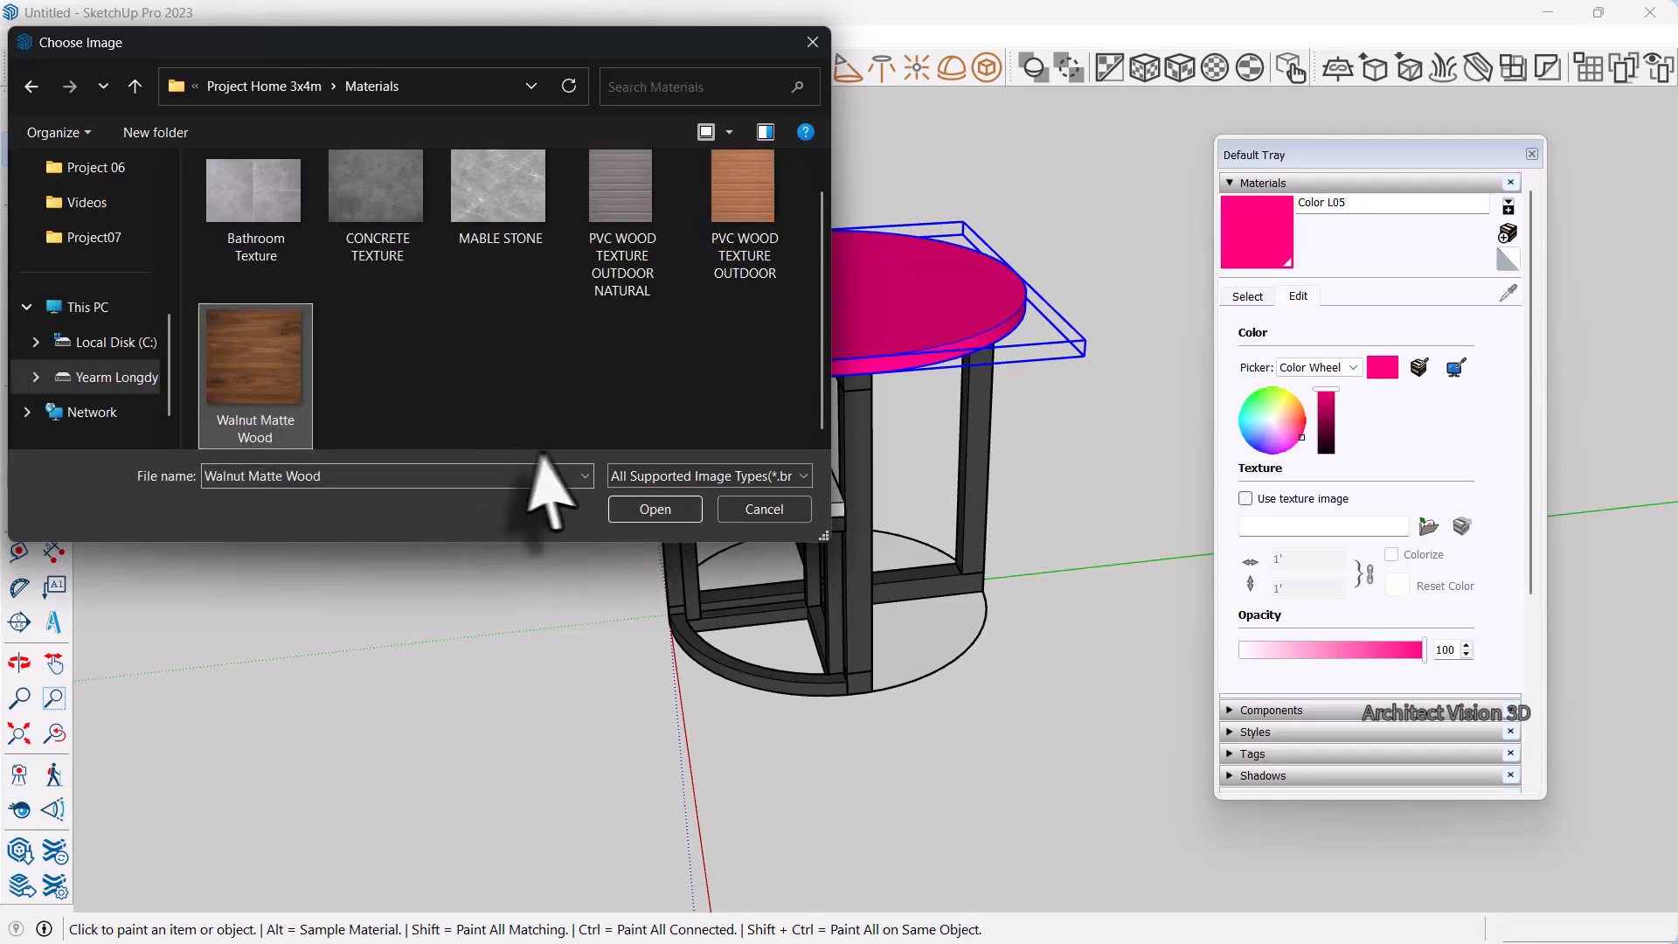
click(668, 514)
middle_drag(985, 375, 858, 418)
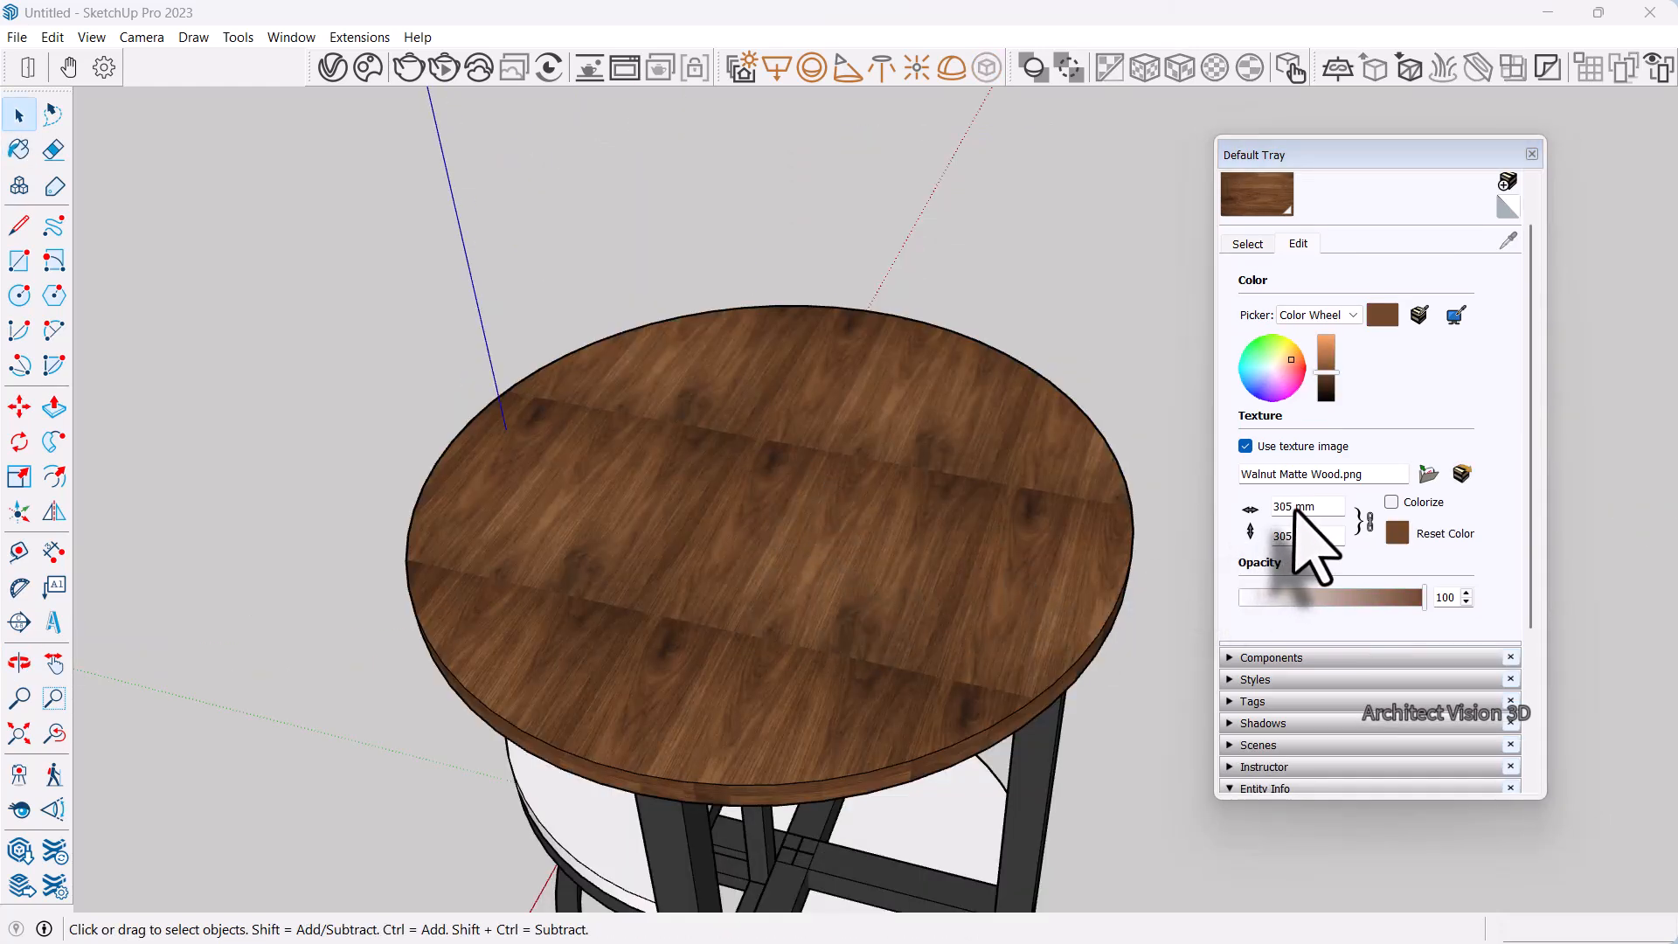
Set the walnut texture's width to 1000 mm
drag(1296, 507, 1259, 507)
text(10)
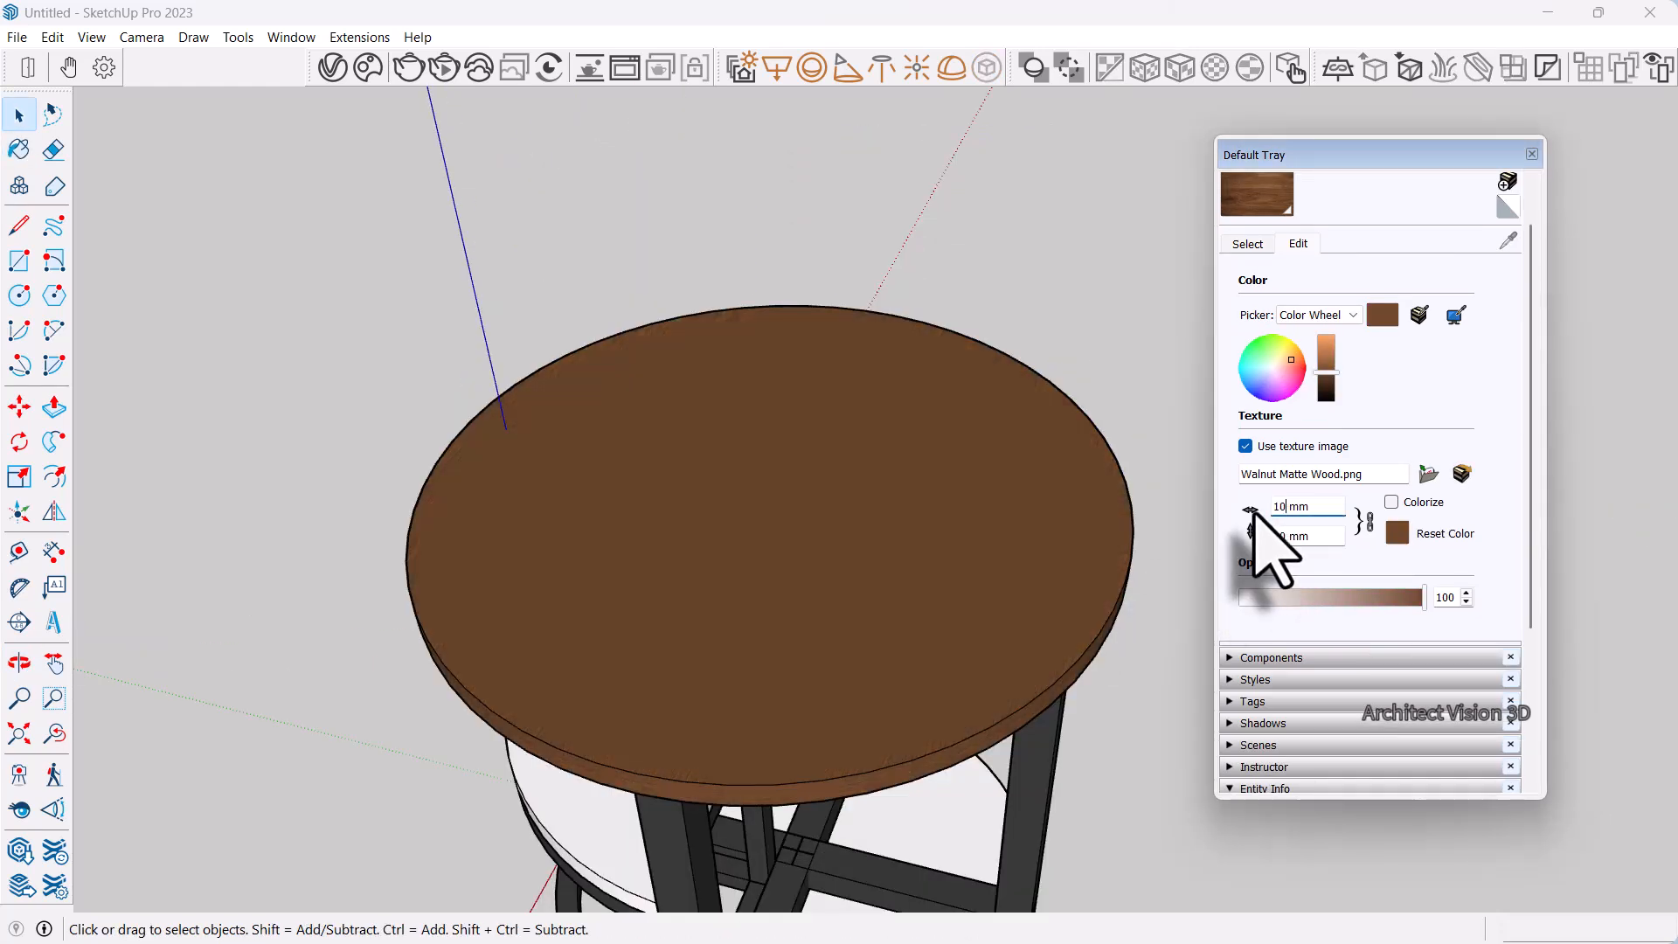
text(00)
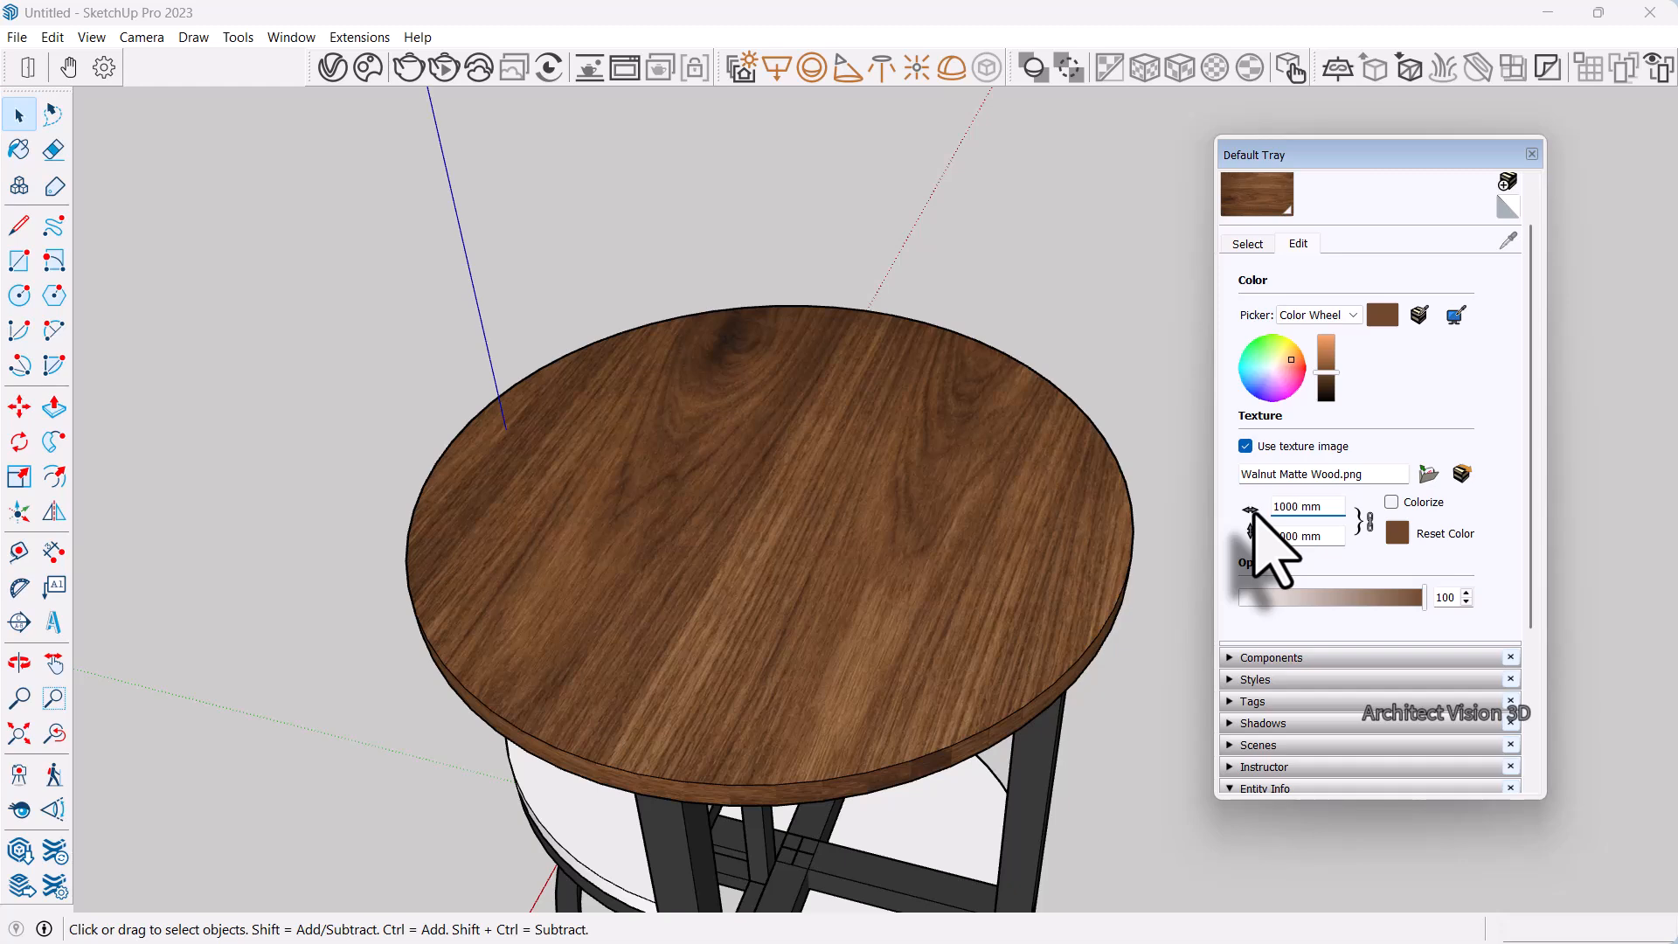
Inside the stool group, paint all faces of the seat panel with the walnut material, and close the materials tray
scroll(1047, 472, down, 7)
middle_drag(1013, 455, 1110, 402)
scroll(835, 616, up, 4)
middle_drag(826, 620, 900, 586)
scroll(760, 619, up, 4)
scroll(813, 665, down, 2)
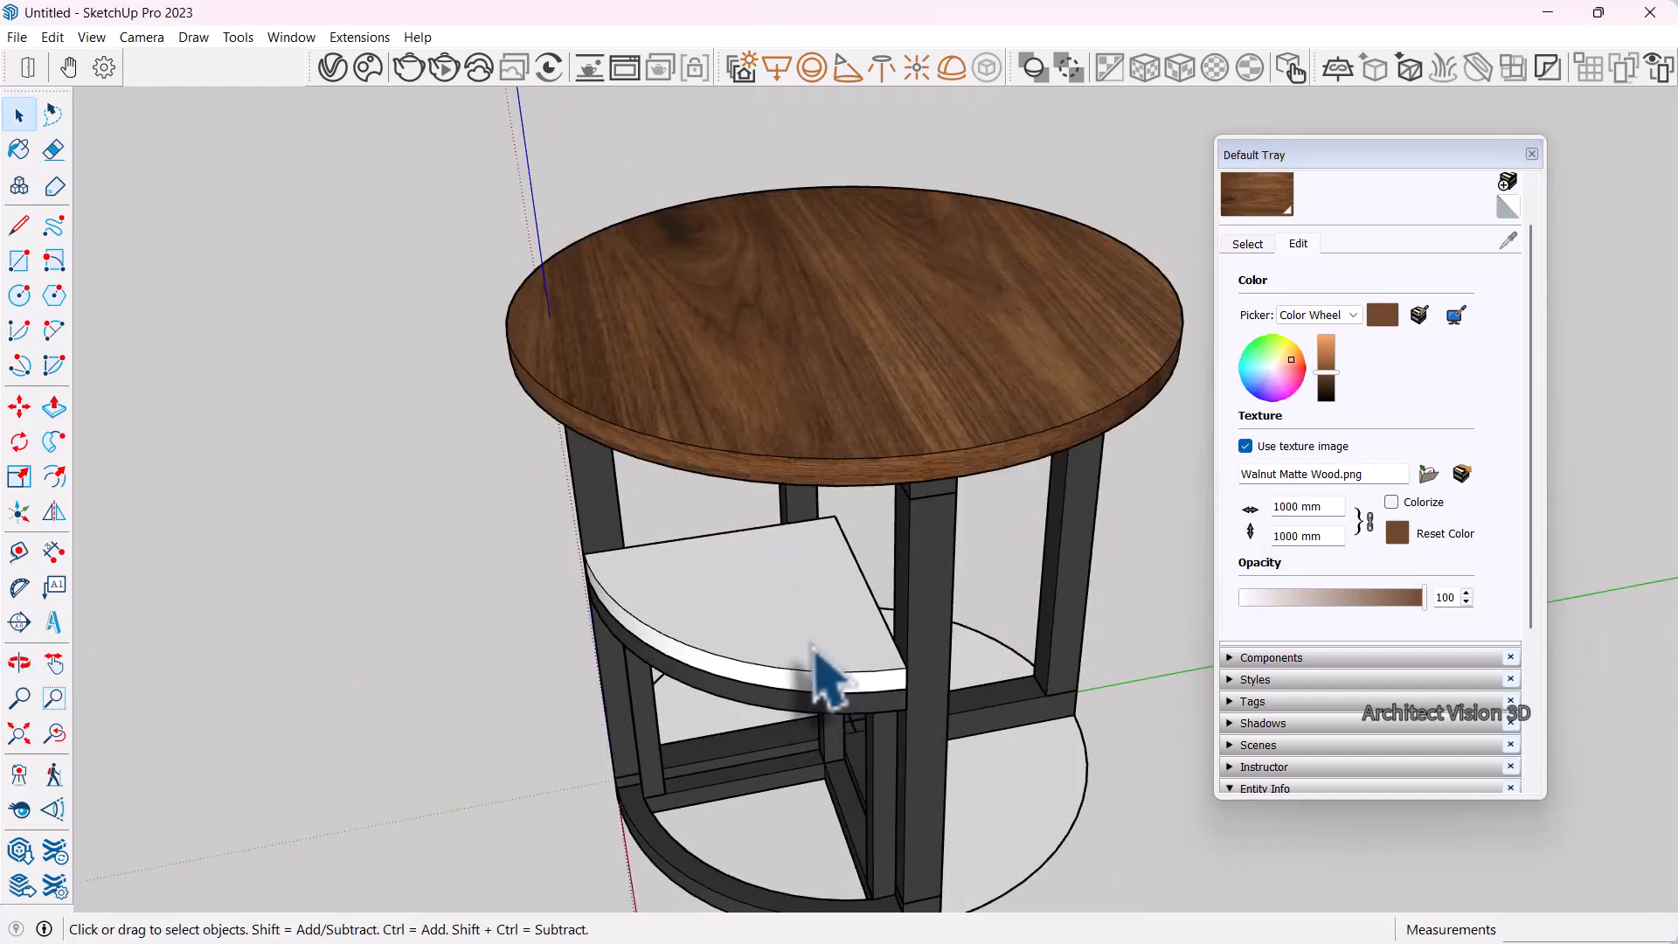
click(822, 664)
double_click(812, 651)
click(811, 645)
double_click(811, 645)
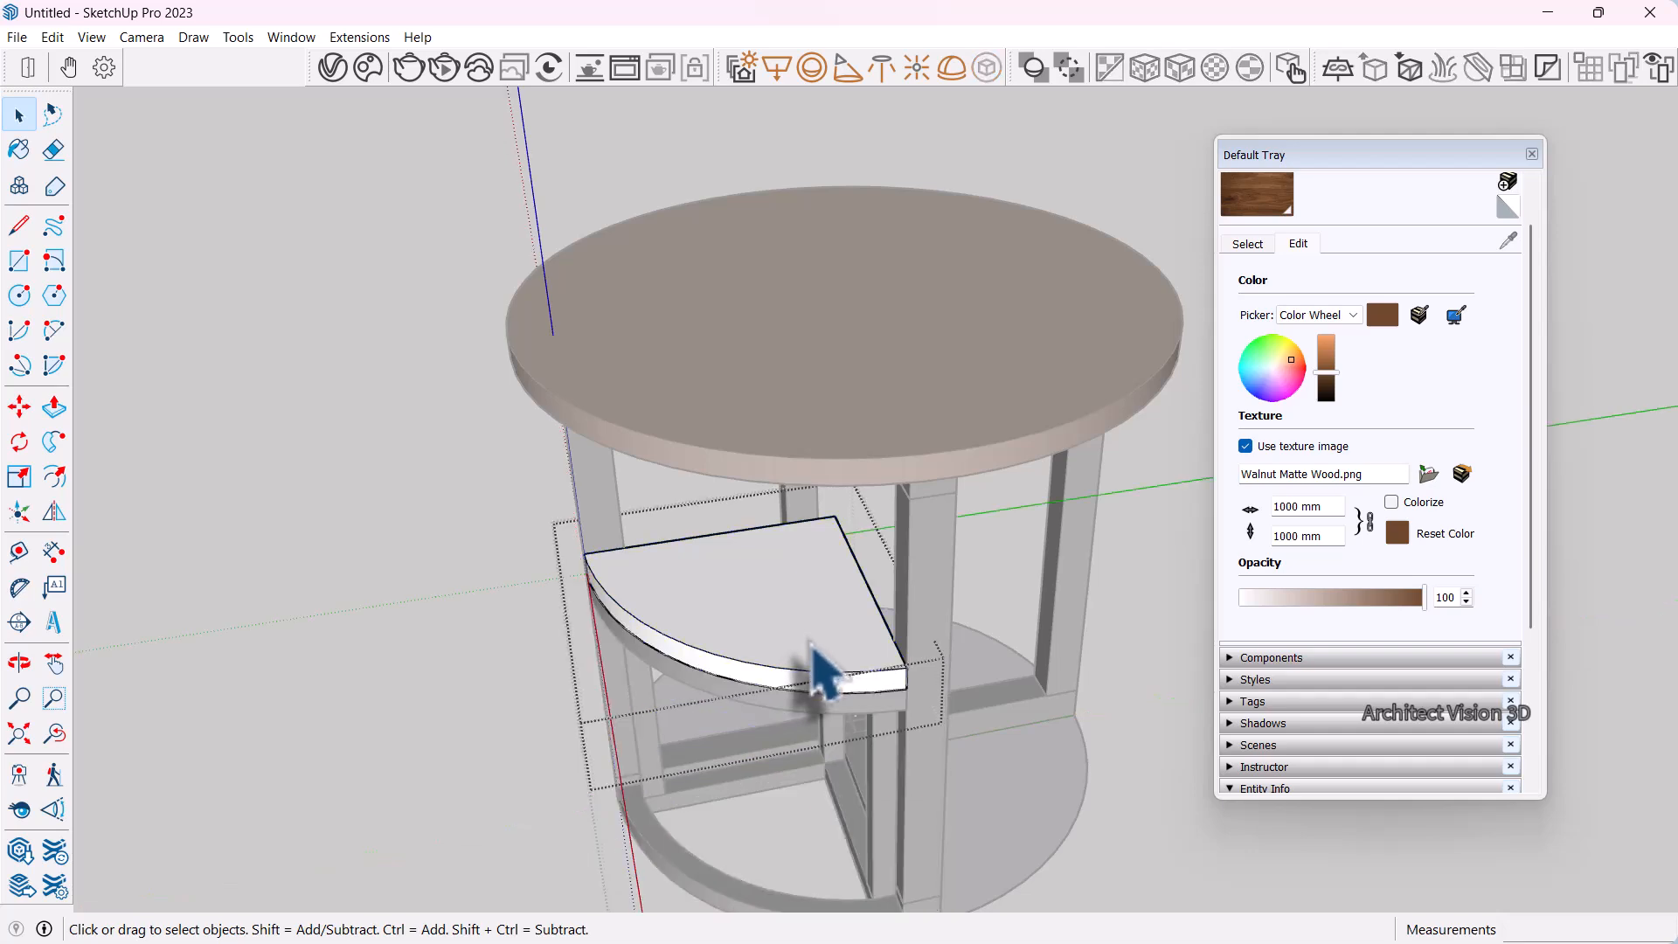
triple_click(811, 644)
click(1264, 208)
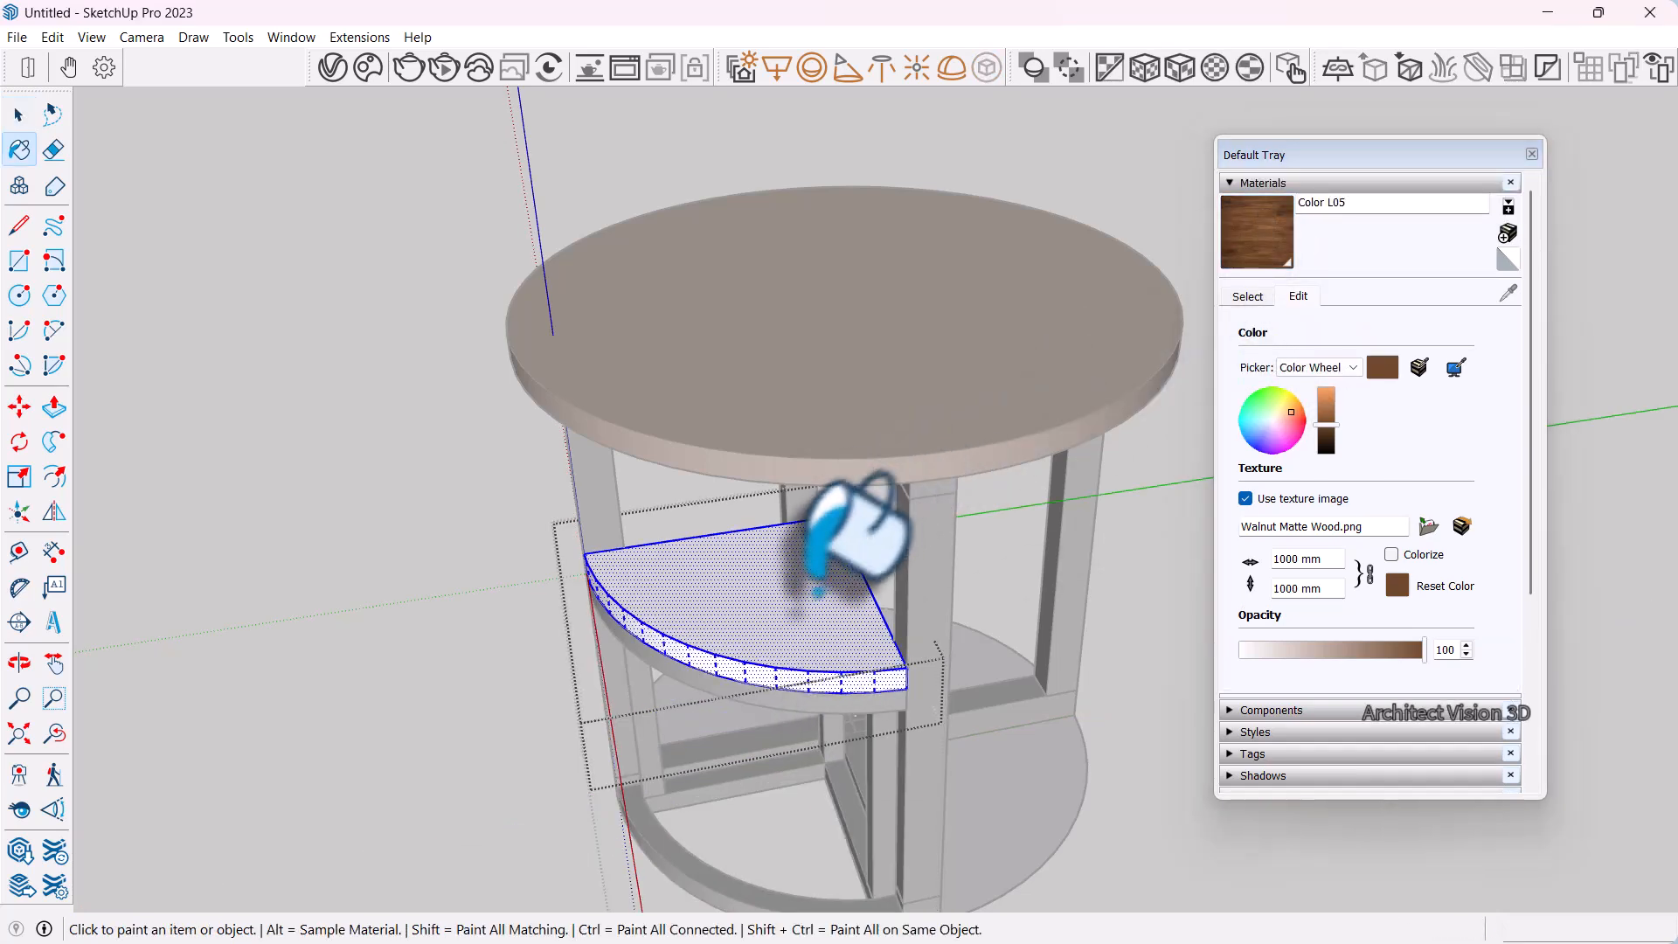
click(788, 605)
scroll(690, 576, down, 2)
middle_drag(691, 577, 734, 568)
key(space)
scroll(967, 731, down, 2)
mouse_move(966, 731)
middle_down()
mouse_move(562, 673)
mouse_move(536, 599)
middle_up()
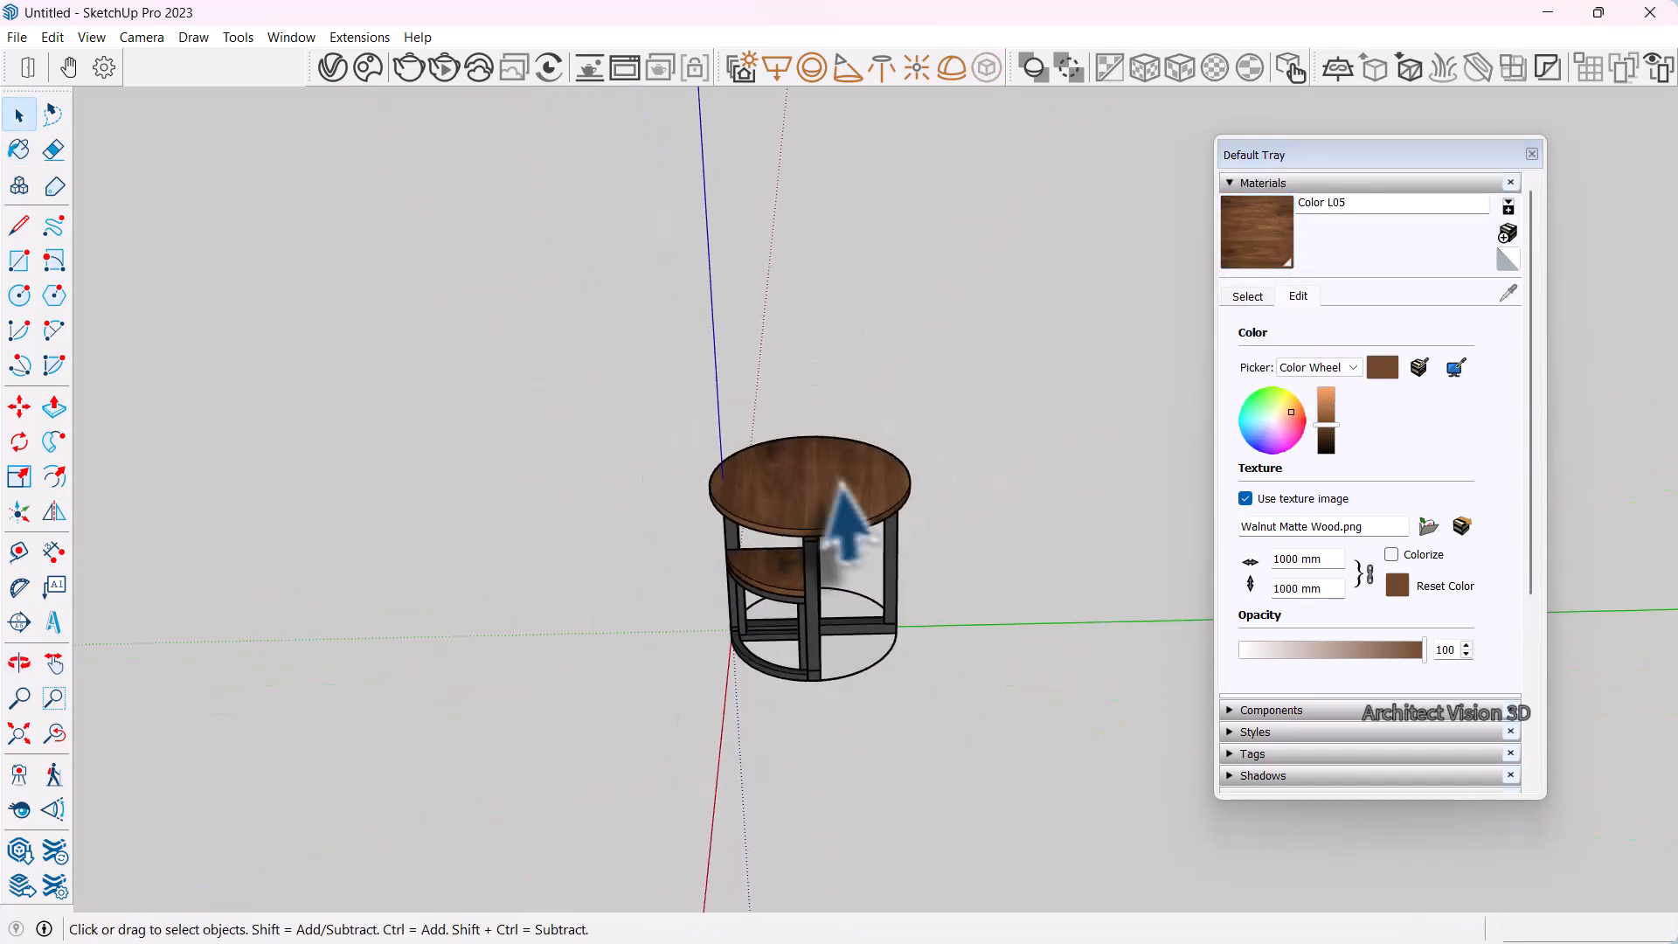
middle_drag(842, 486, 1012, 582)
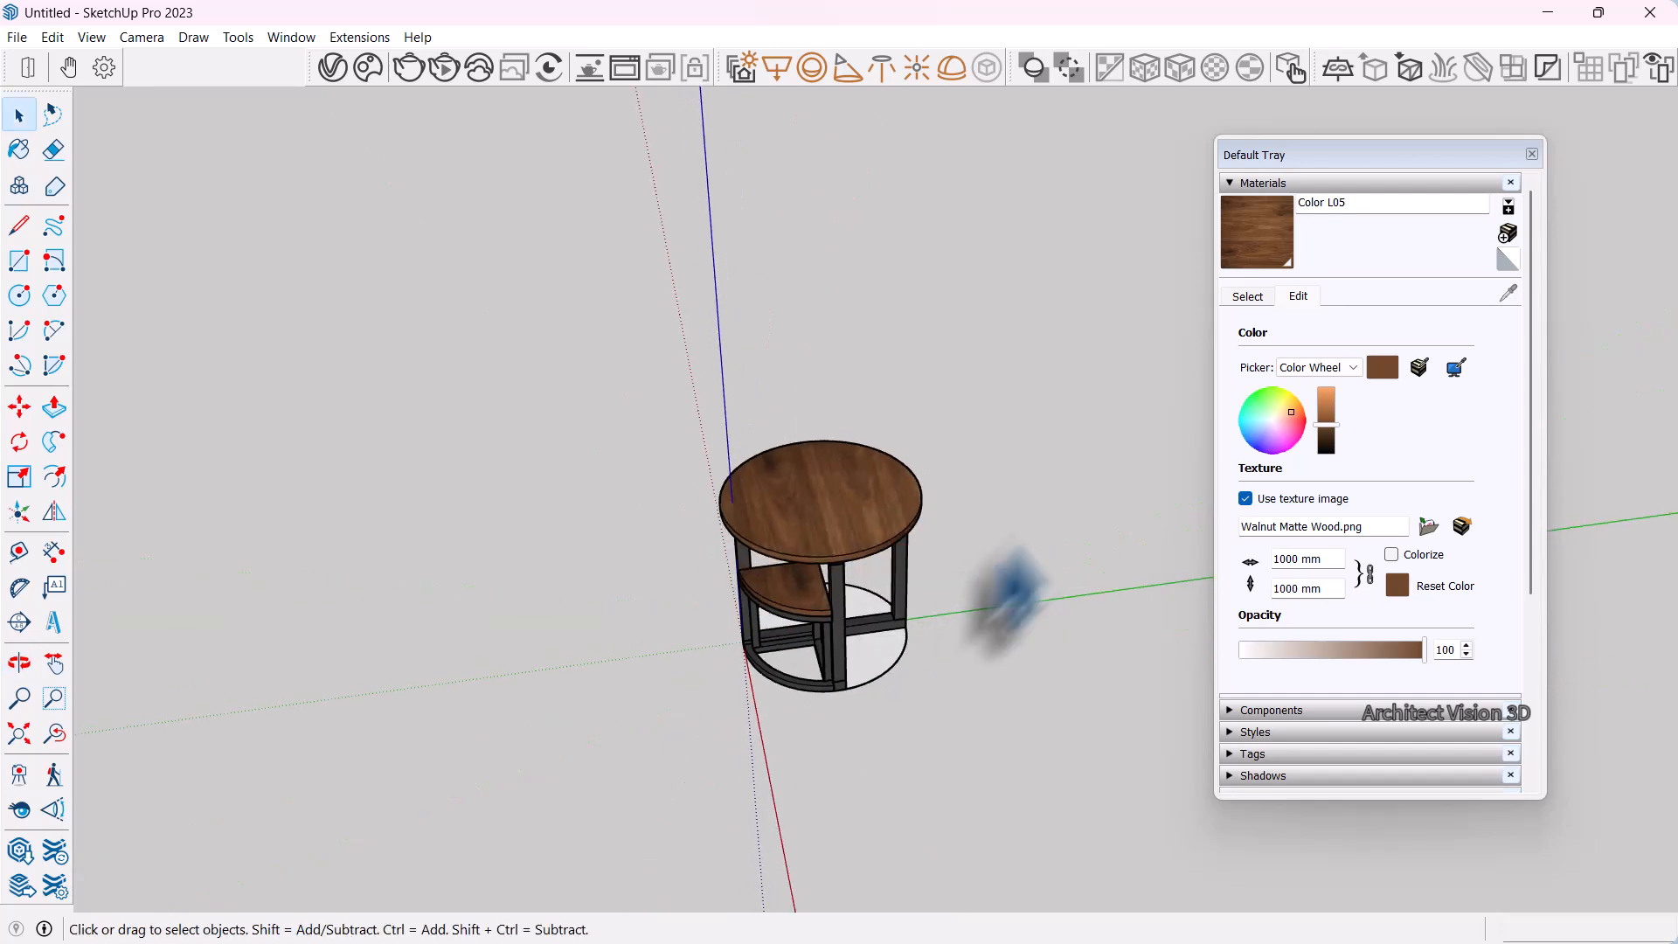
click(1532, 154)
Copy the finished stool out from under the table and place the copy beside it along the green axis
middle_drag(1097, 402, 1075, 428)
scroll(880, 532, up, 2)
scroll(817, 607, down, 1)
scroll(853, 562, up, 5)
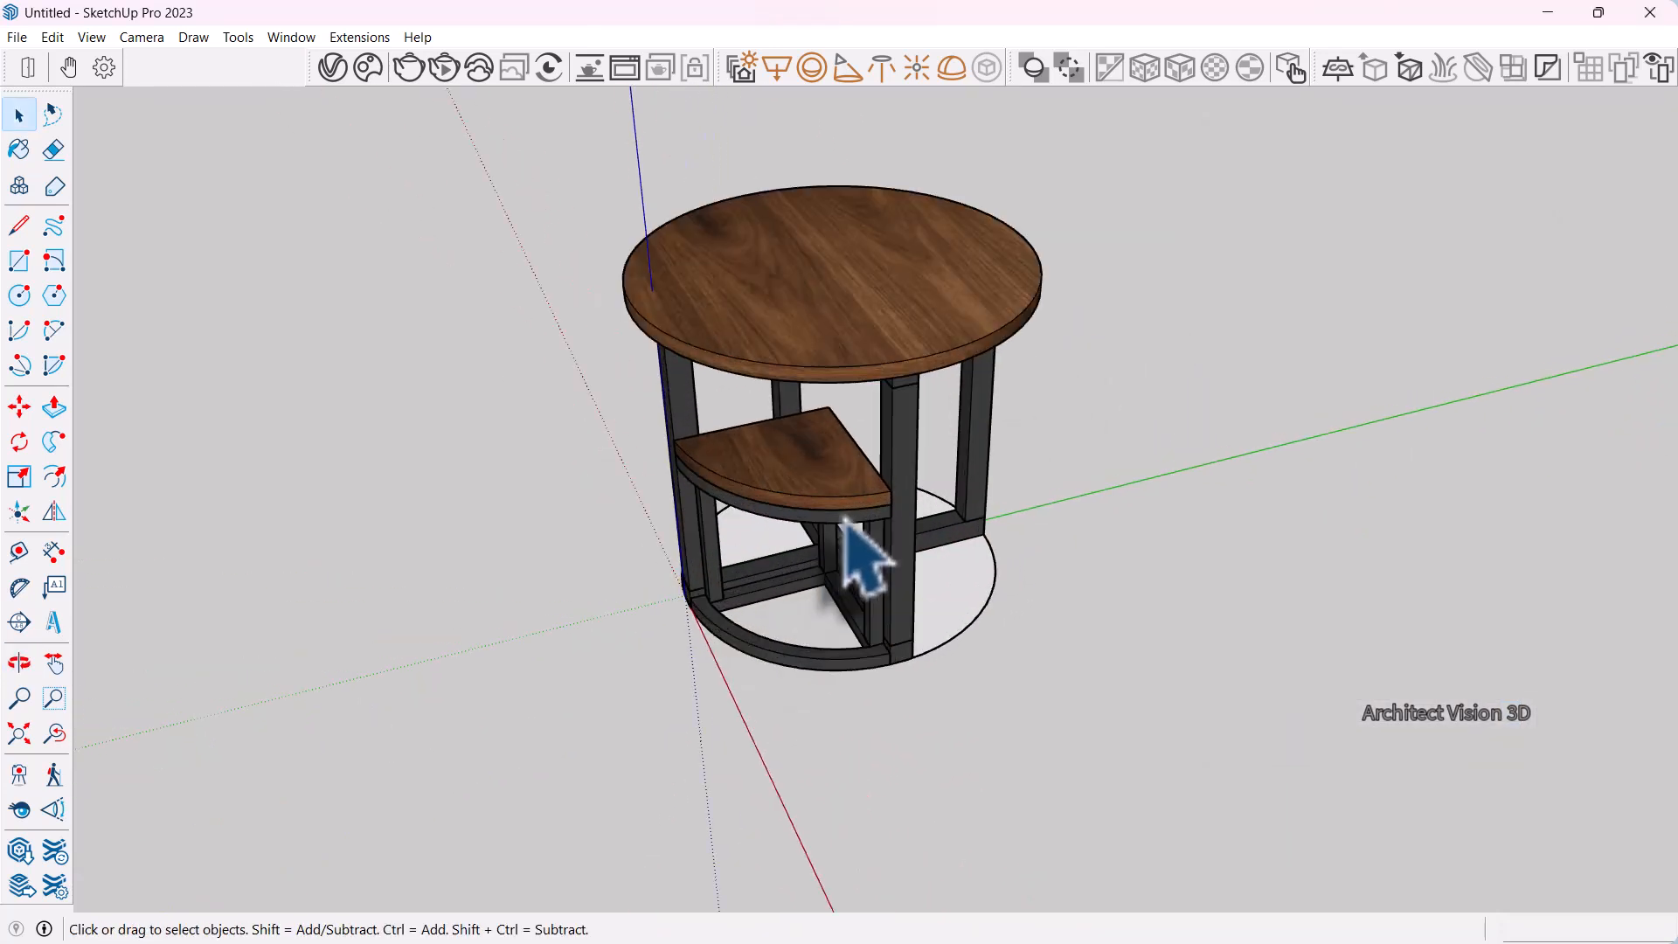
click(815, 502)
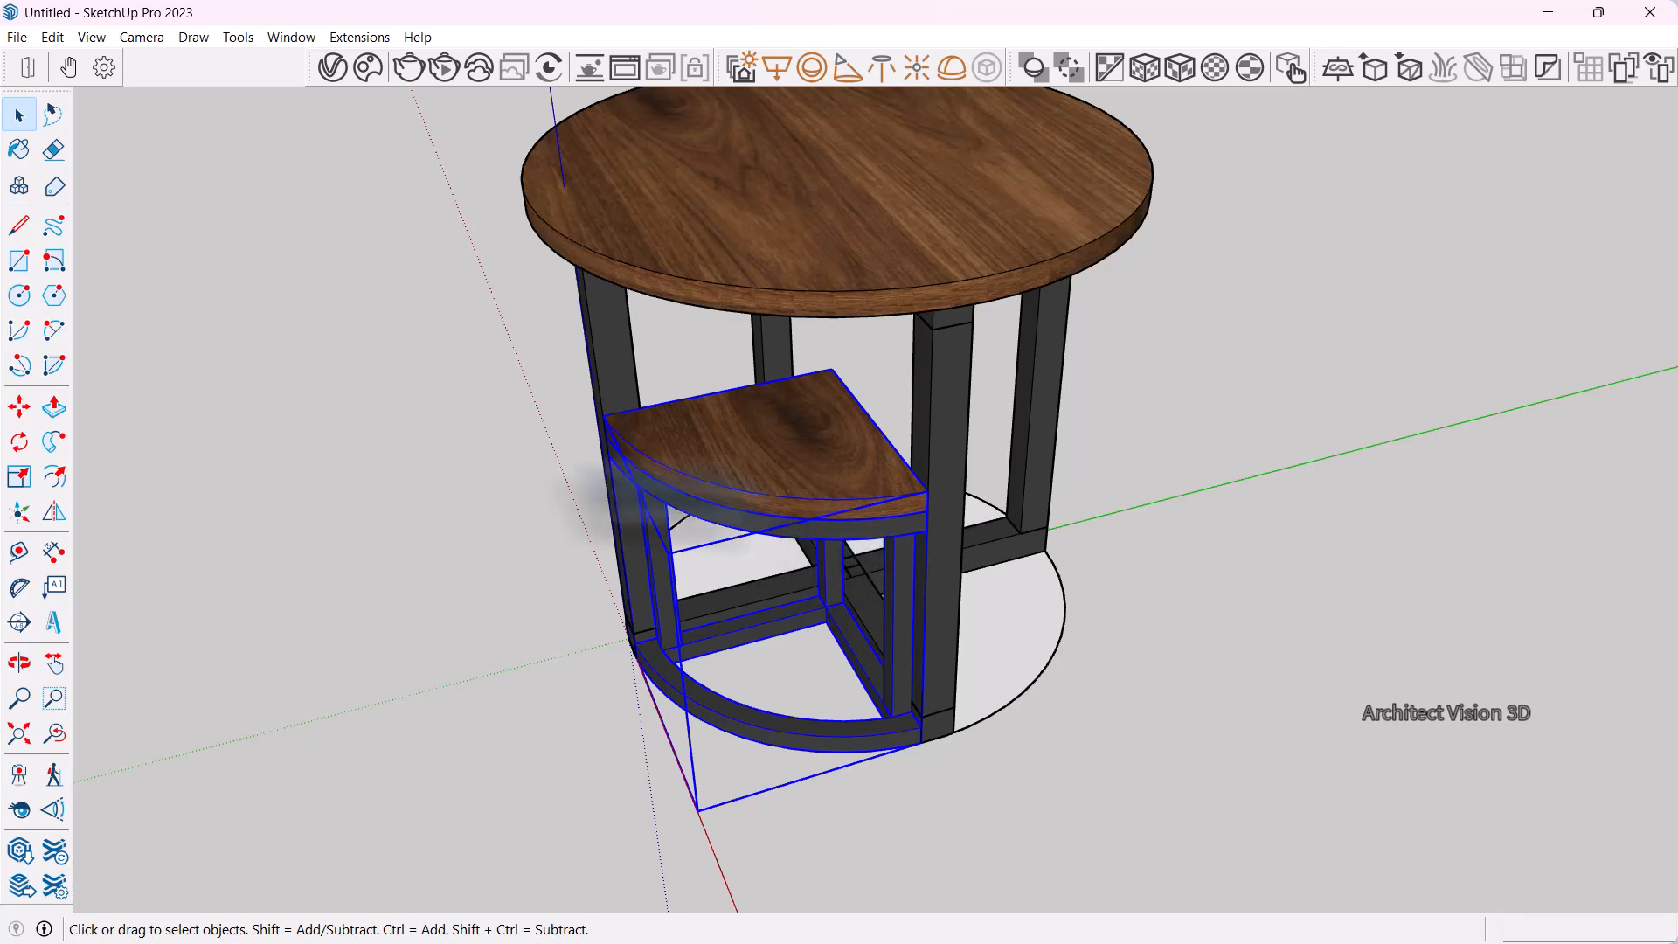
click(20, 407)
scroll(96, 411, down, 1)
click(852, 758)
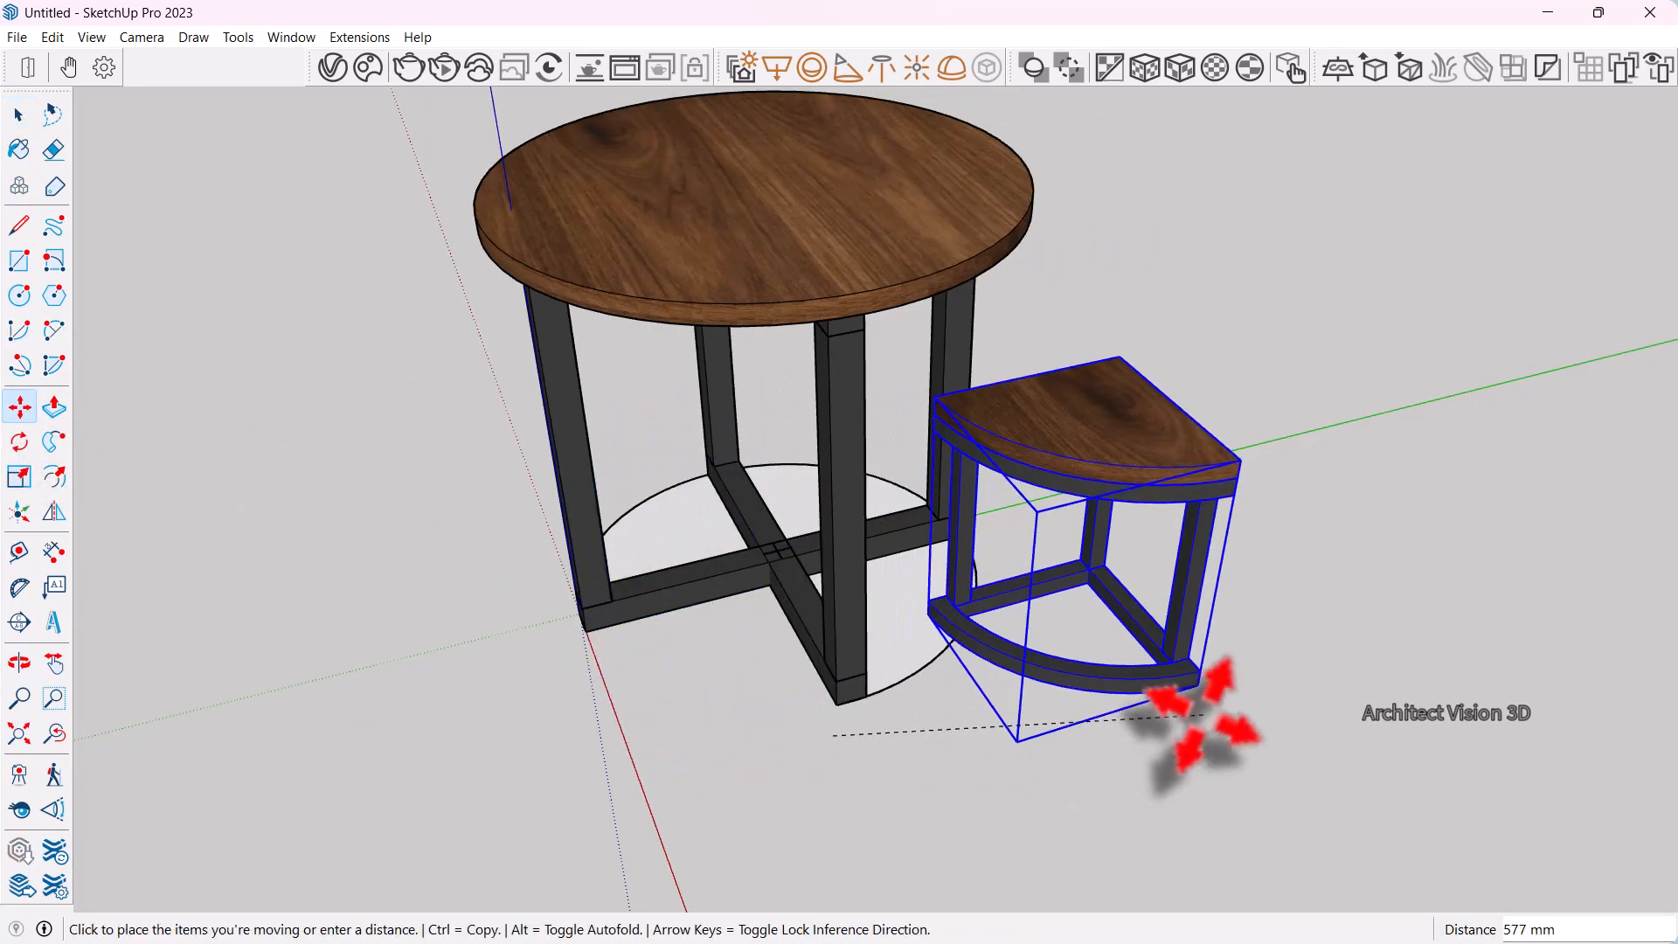
key(ctrl)
click(1426, 750)
key(space)
Rotate the copied stool 90° about a vertical axis on the ground plane beside the table
scroll(1223, 652, down, 3)
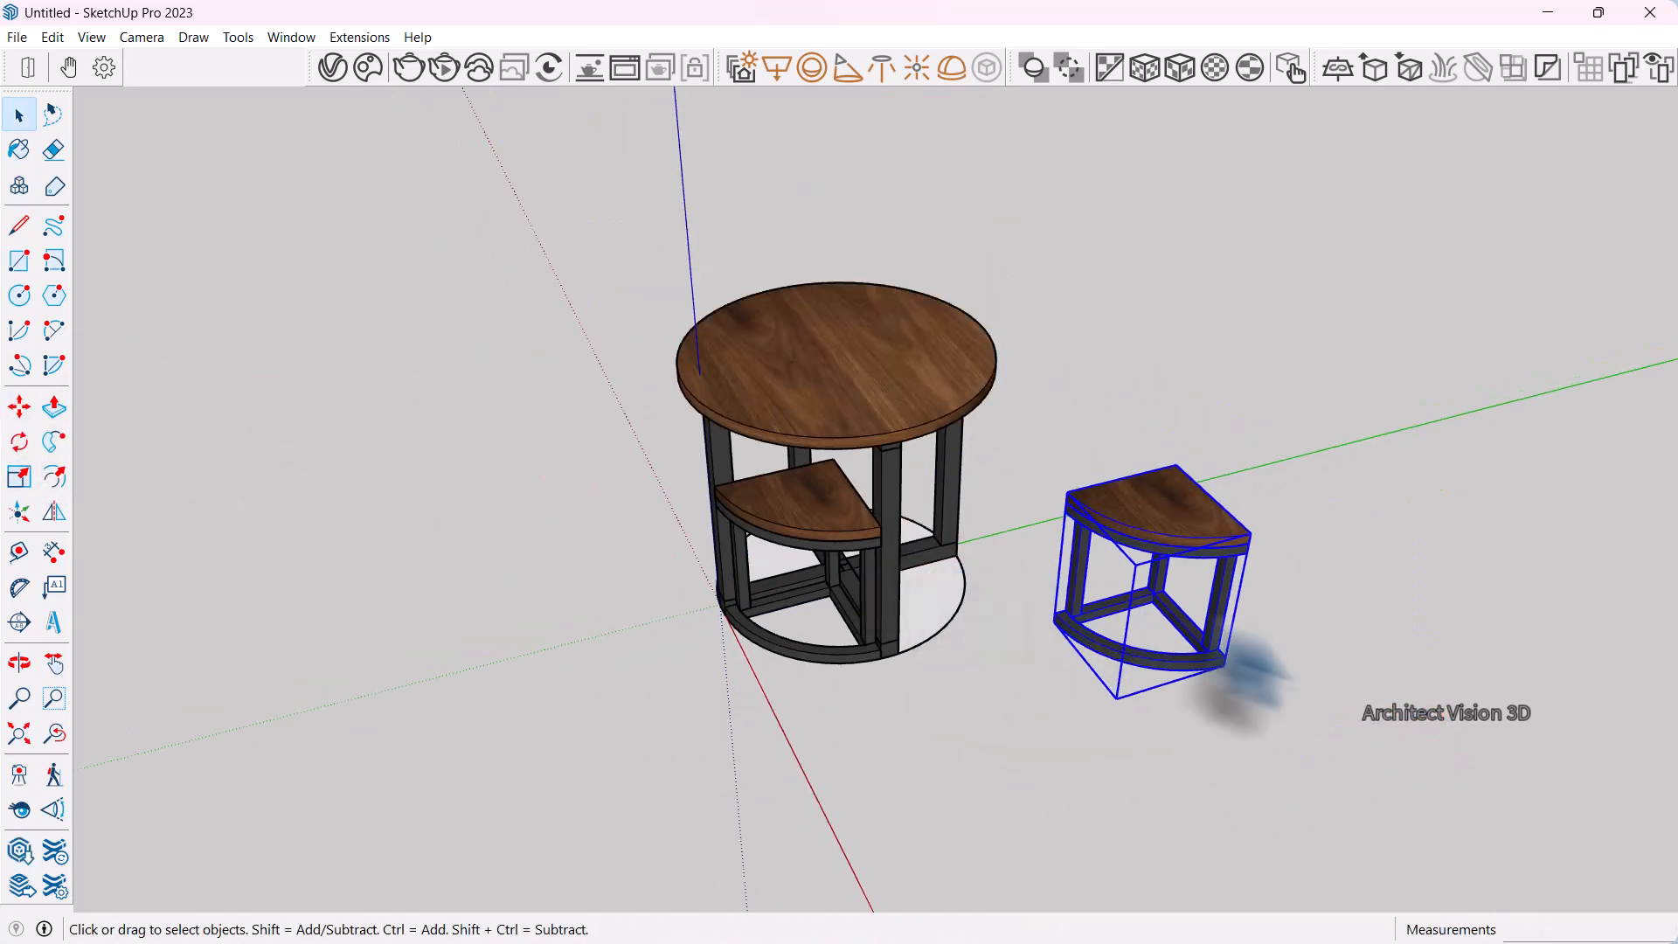
middle_drag(1221, 640, 1184, 669)
scroll(1184, 668, up, 1)
key(q)
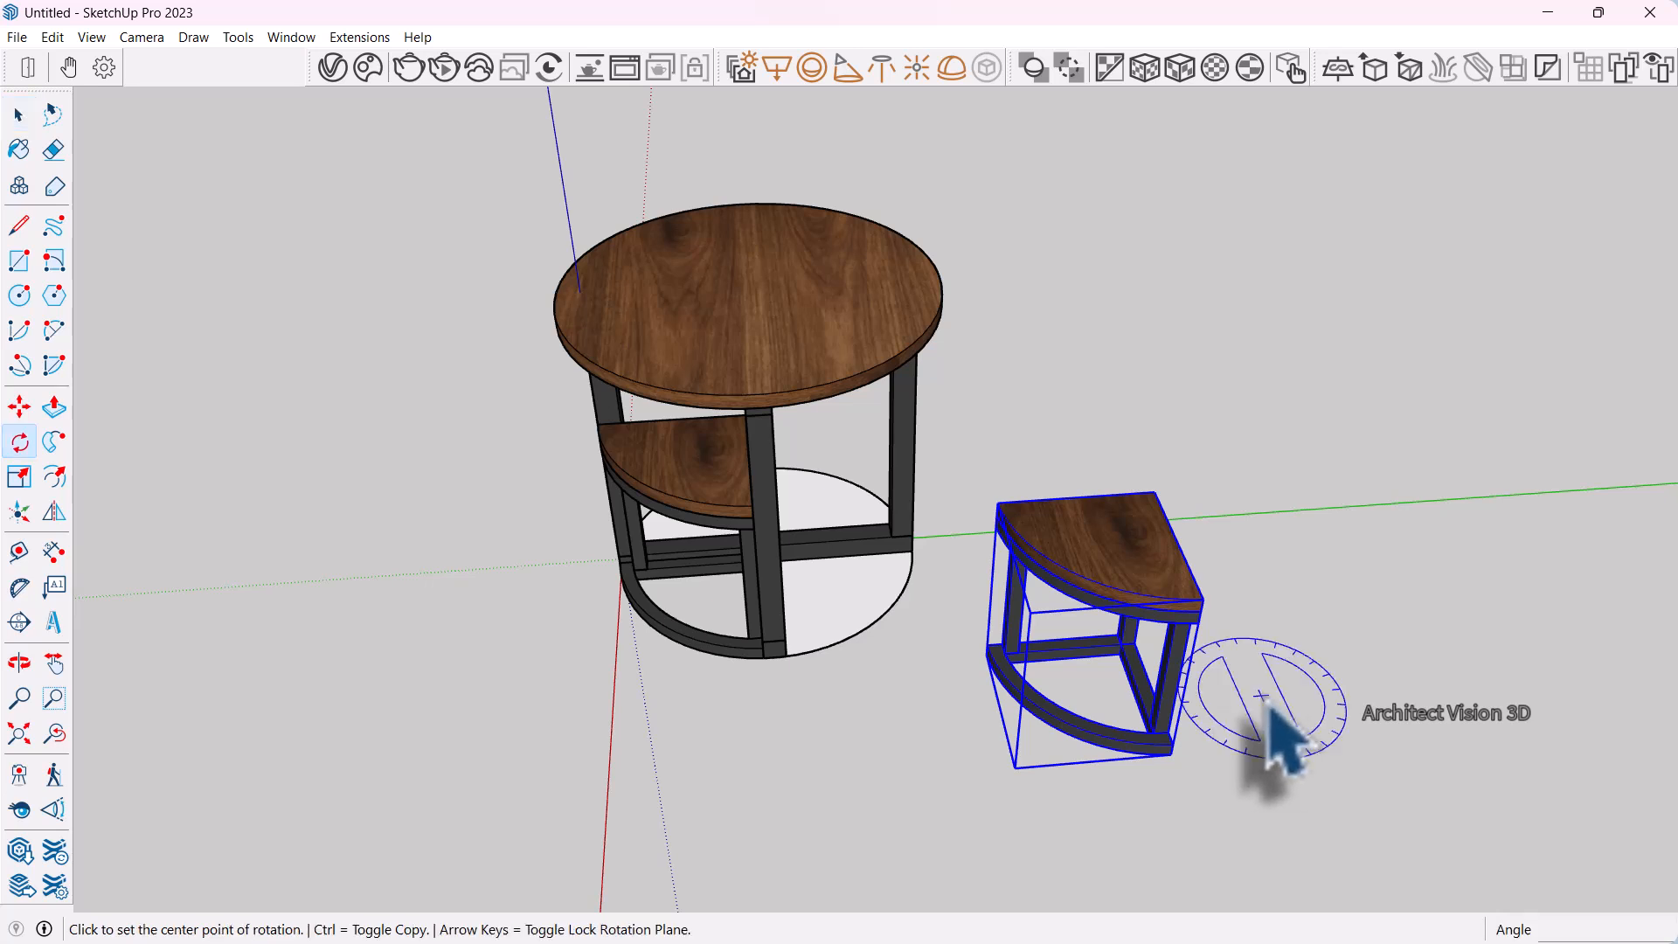
scroll(88, 437, down, 1)
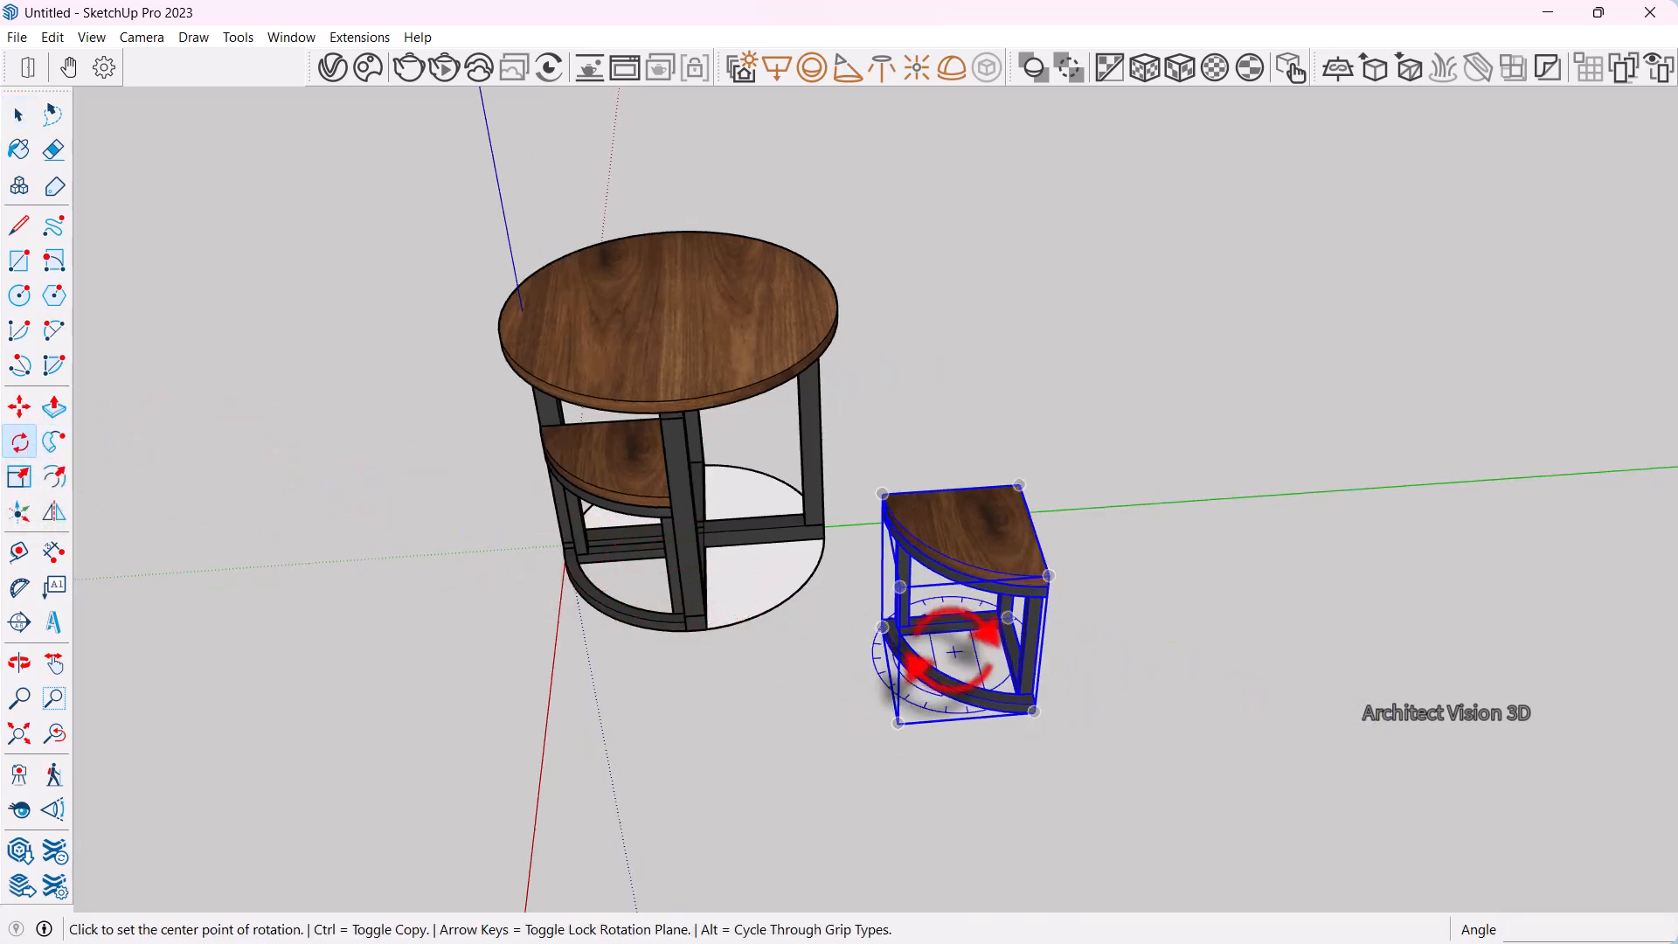
click(1153, 712)
click(1341, 699)
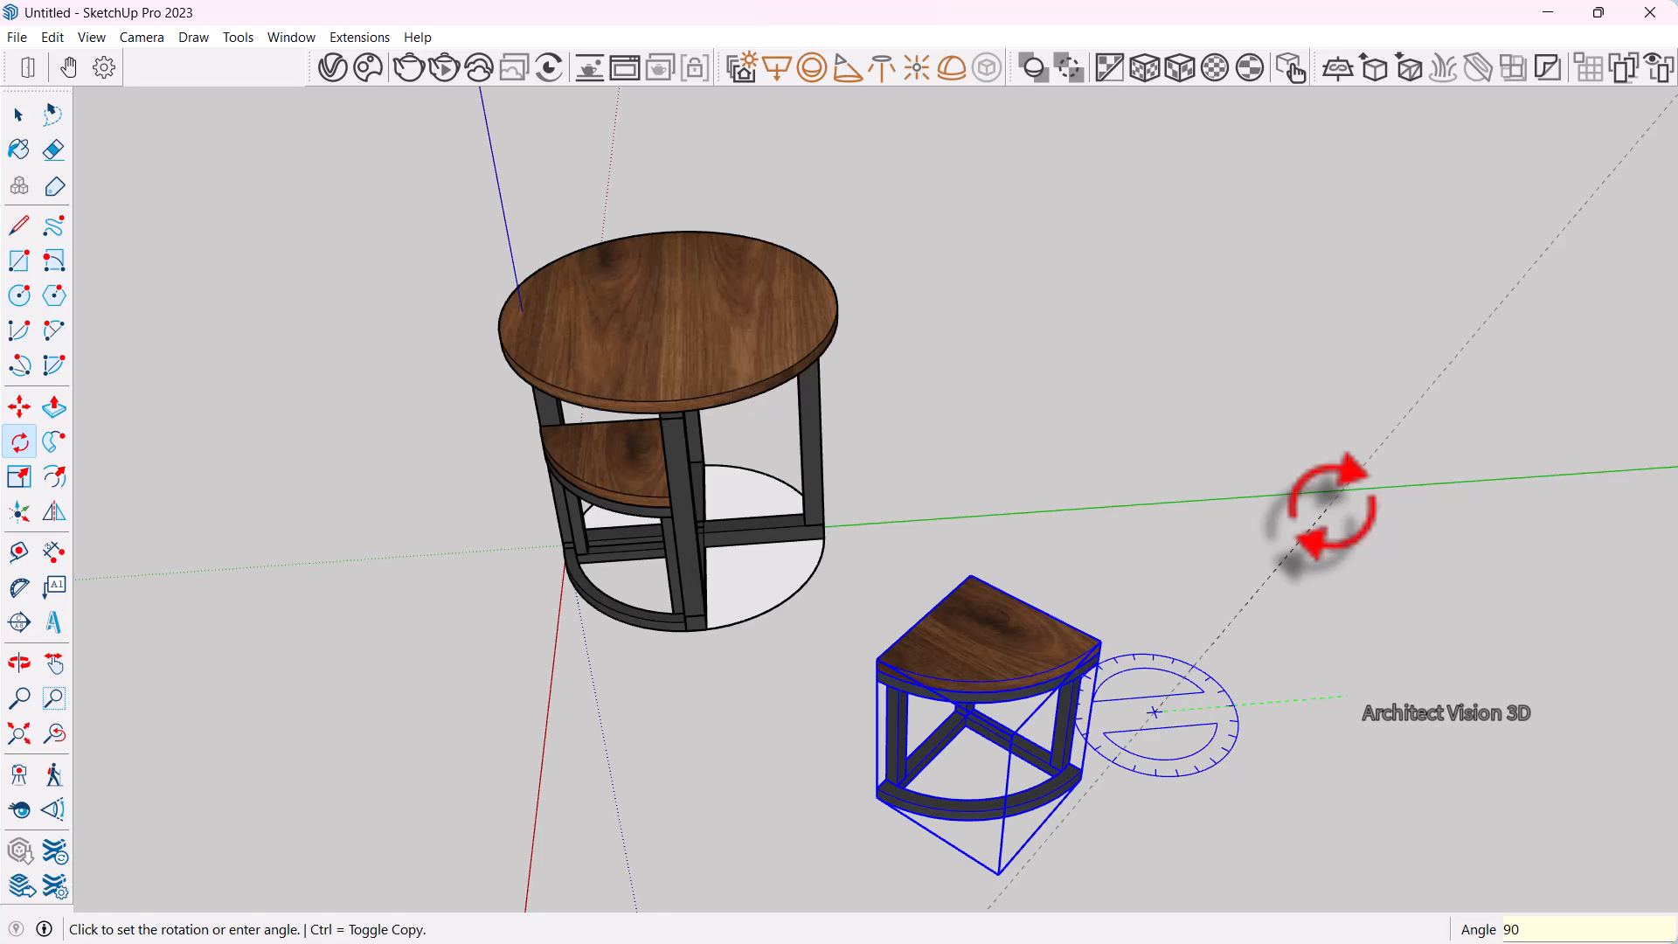
key(Return)
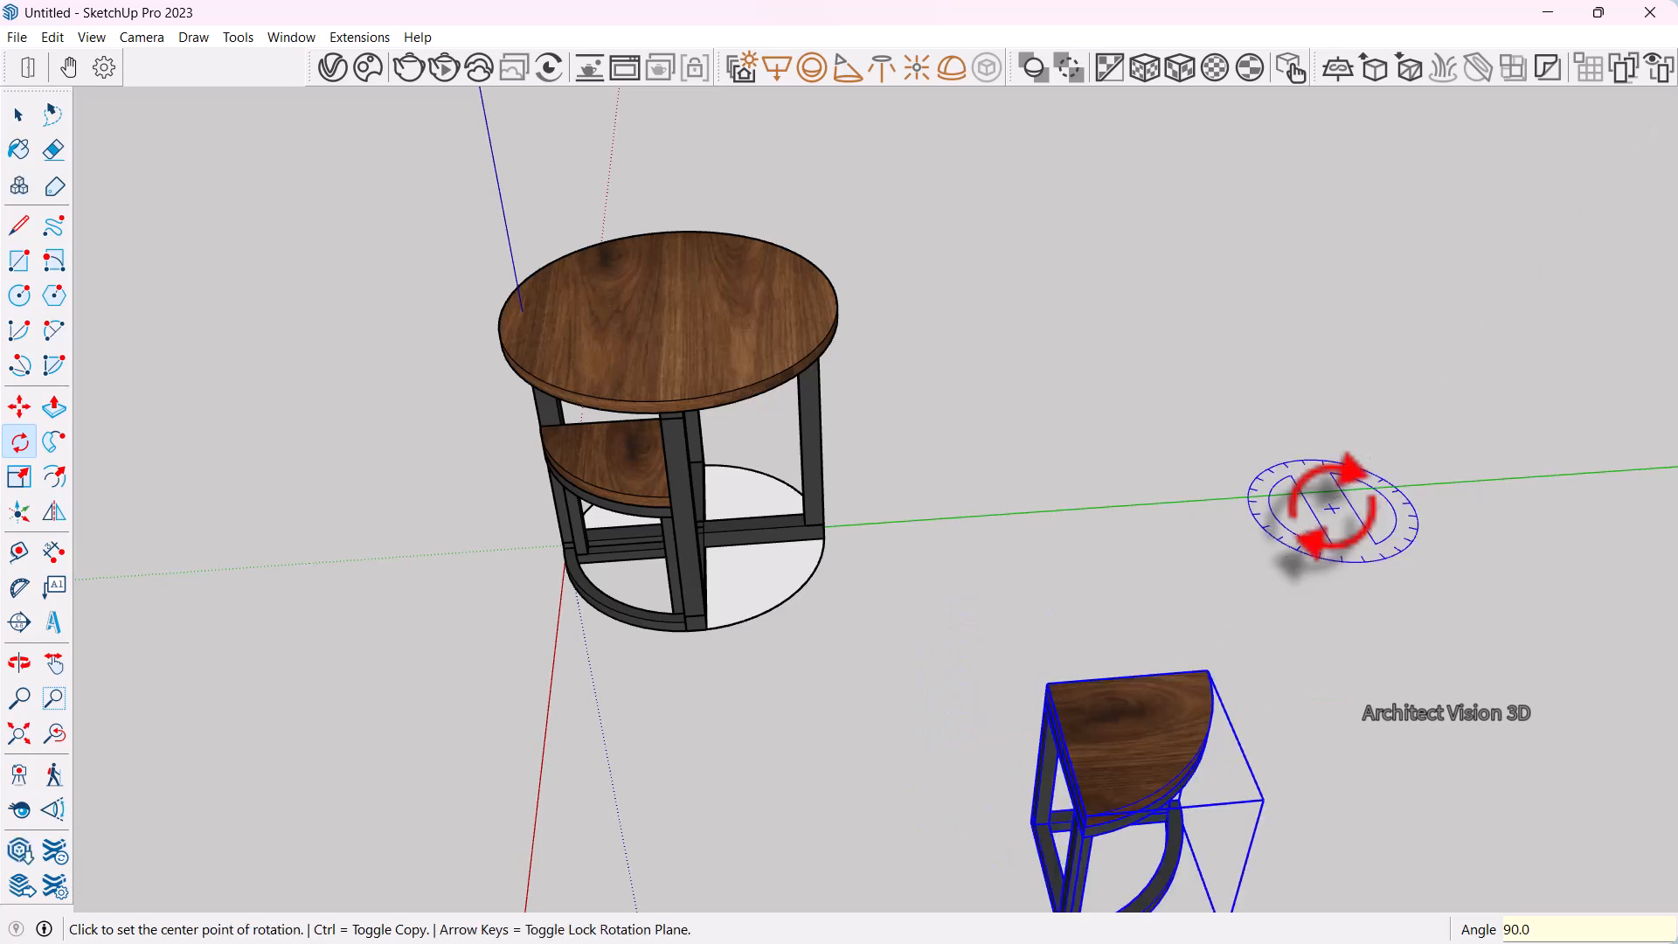
key(space)
Move the rotated stool by its bottom front corner onto the foot of the table leg, next to the original stool
scroll(1241, 507, down, 2)
scroll(1171, 716, up, 2)
scroll(1049, 856, up, 4)
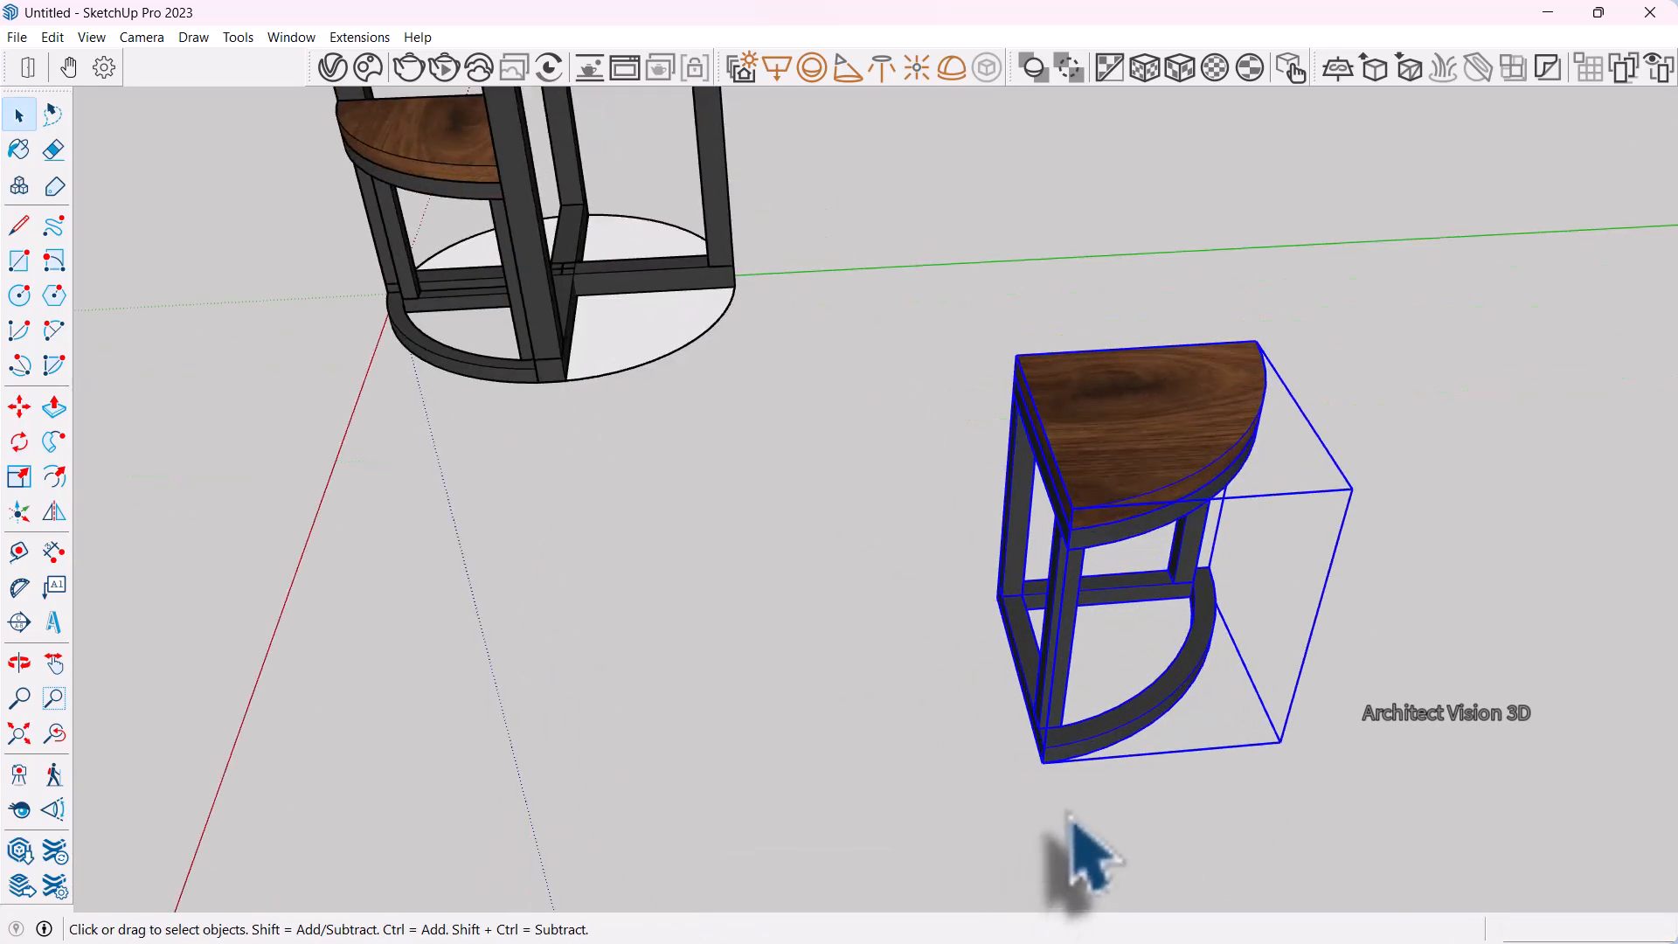
middle_drag(1071, 816, 1053, 774)
click(20, 409)
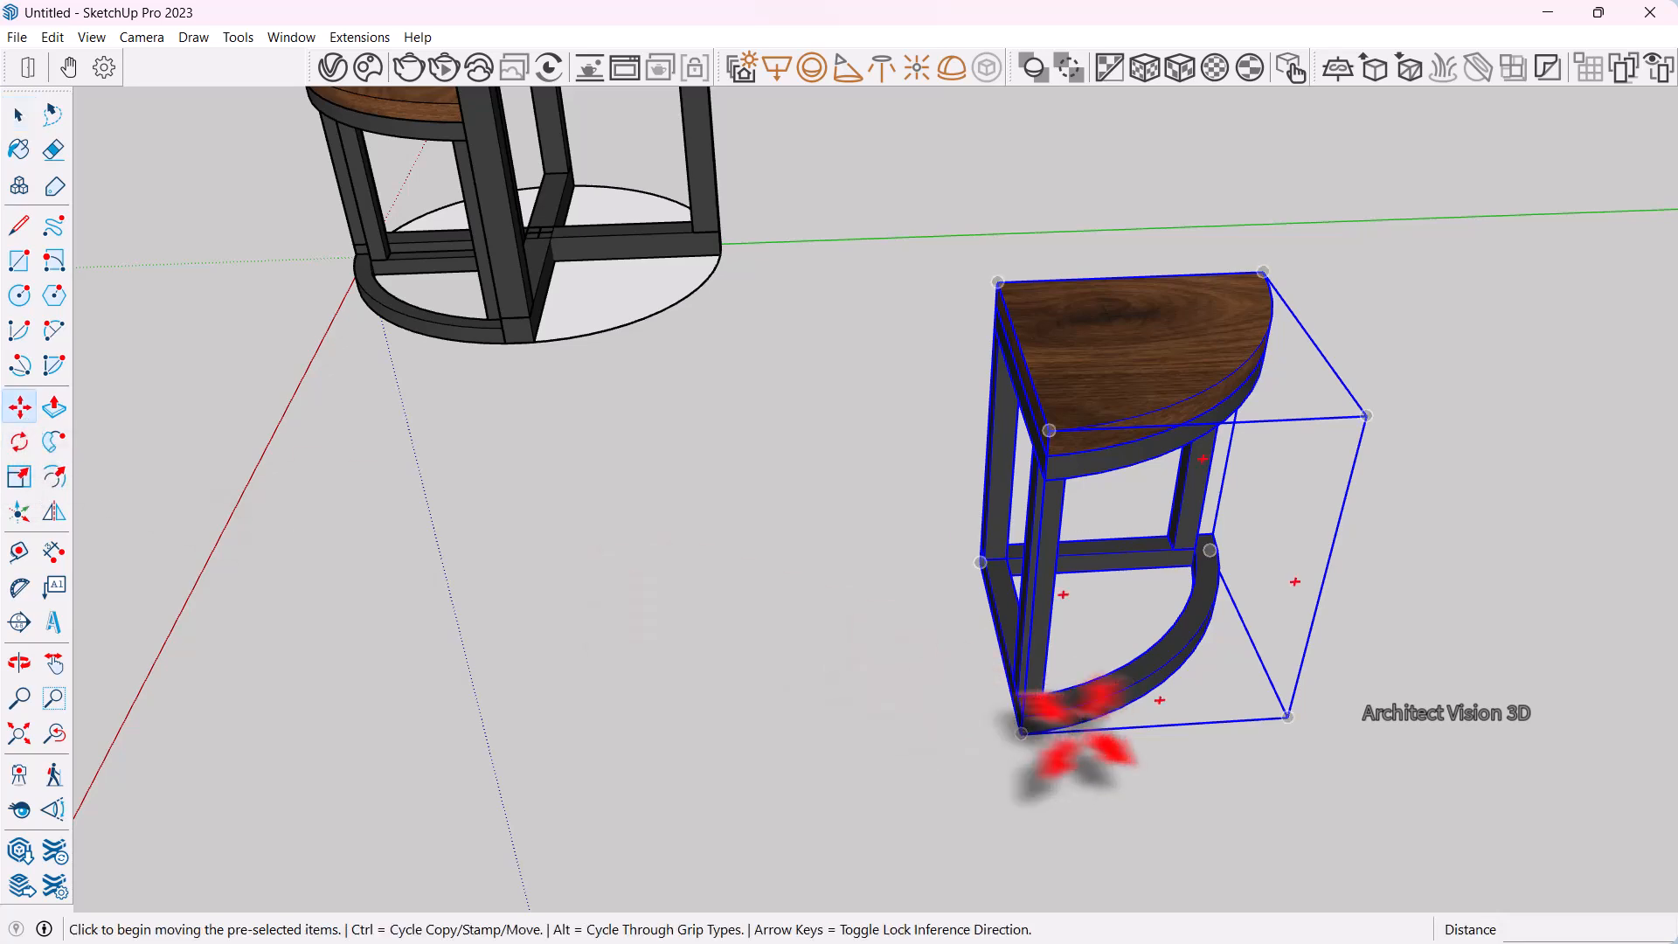
click(1012, 741)
scroll(498, 301, up, 2)
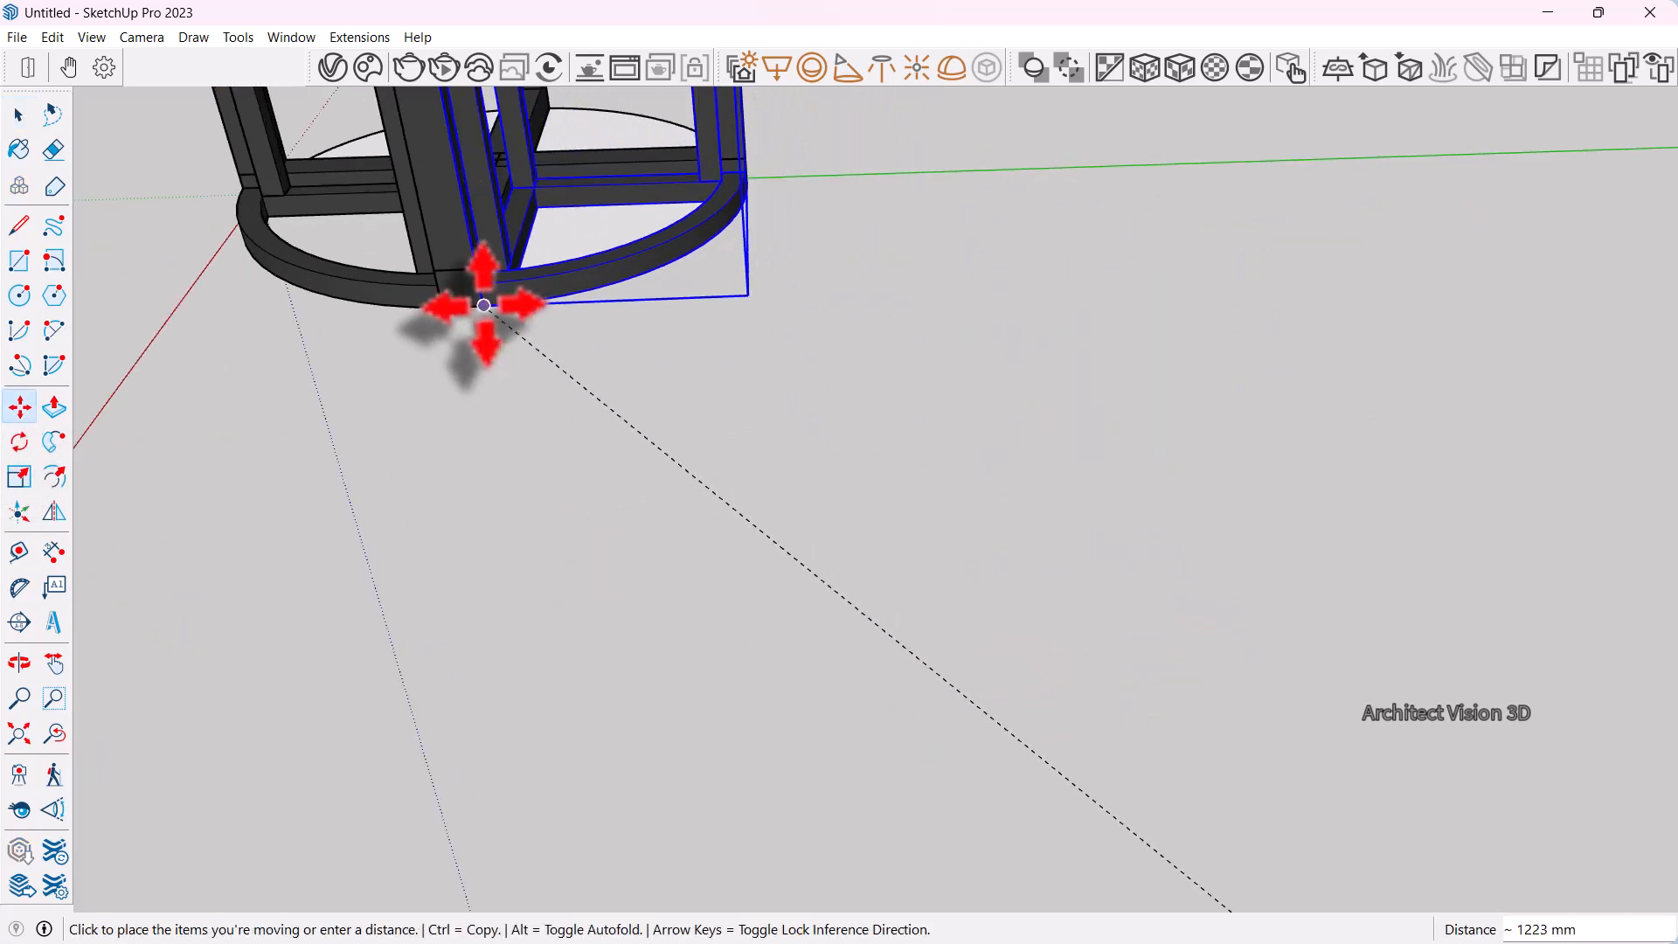
click(484, 305)
scroll(944, 585, down, 2)
middle_drag(1130, 656, 811, 590)
key(space)
Select both stools and place a copy of the pair outside the table along the red axis
scroll(1033, 666, down, 2)
scroll(873, 375, up, 5)
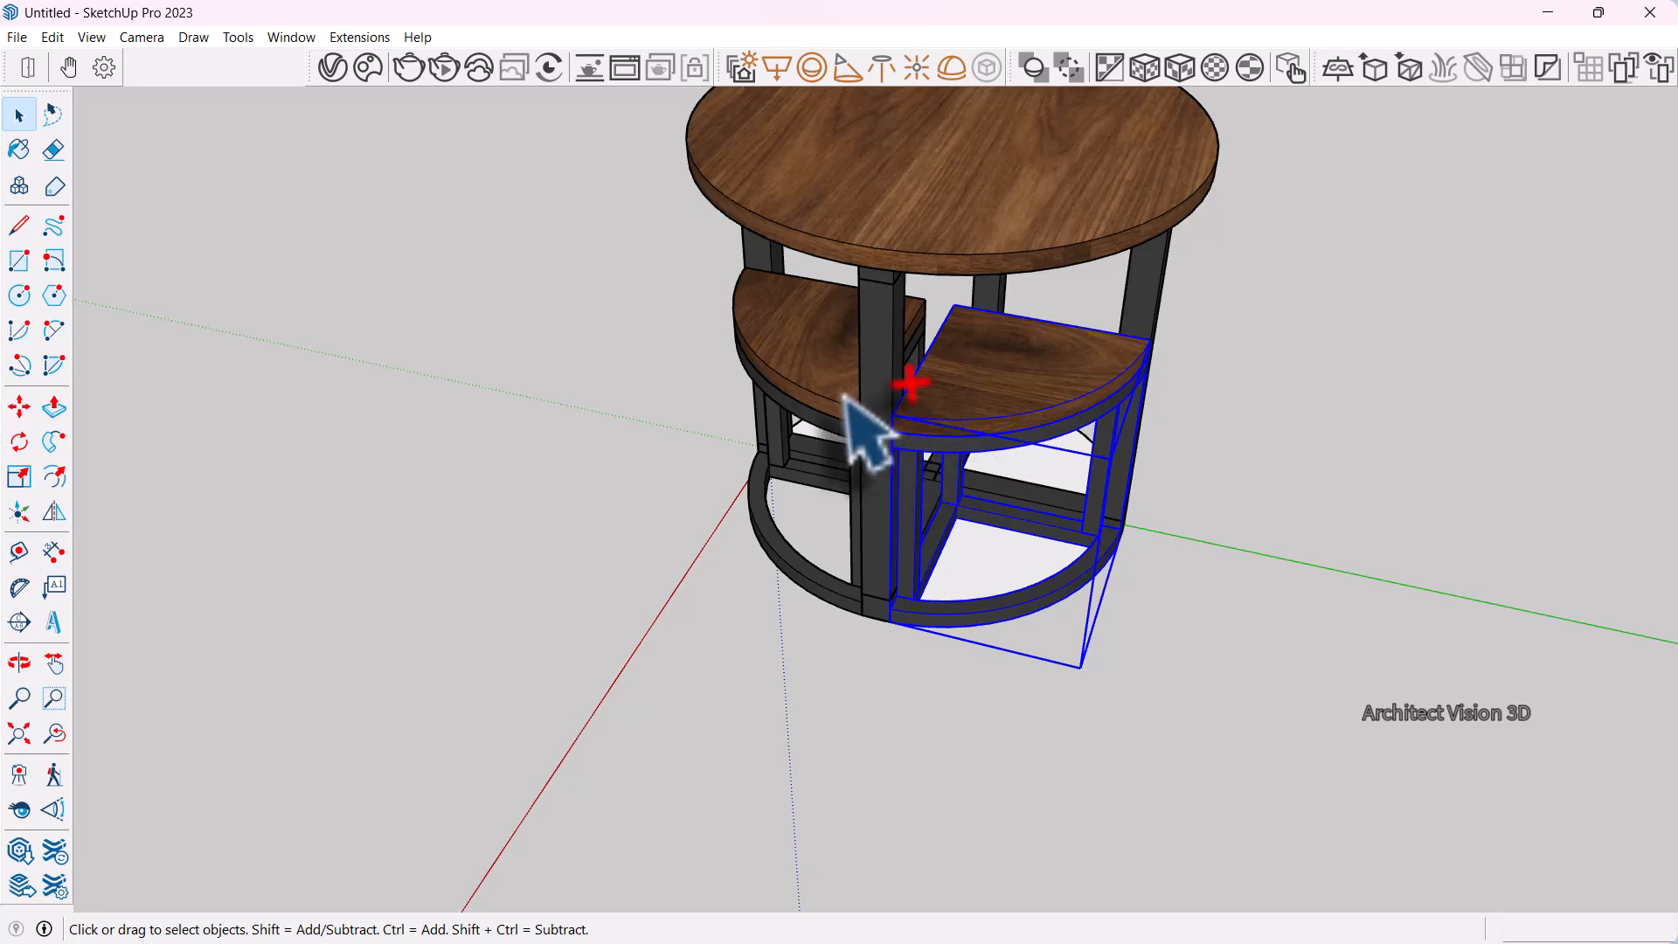
ctrl+click(824, 378)
scroll(824, 377, down, 3)
middle_drag(1098, 517, 782, 469)
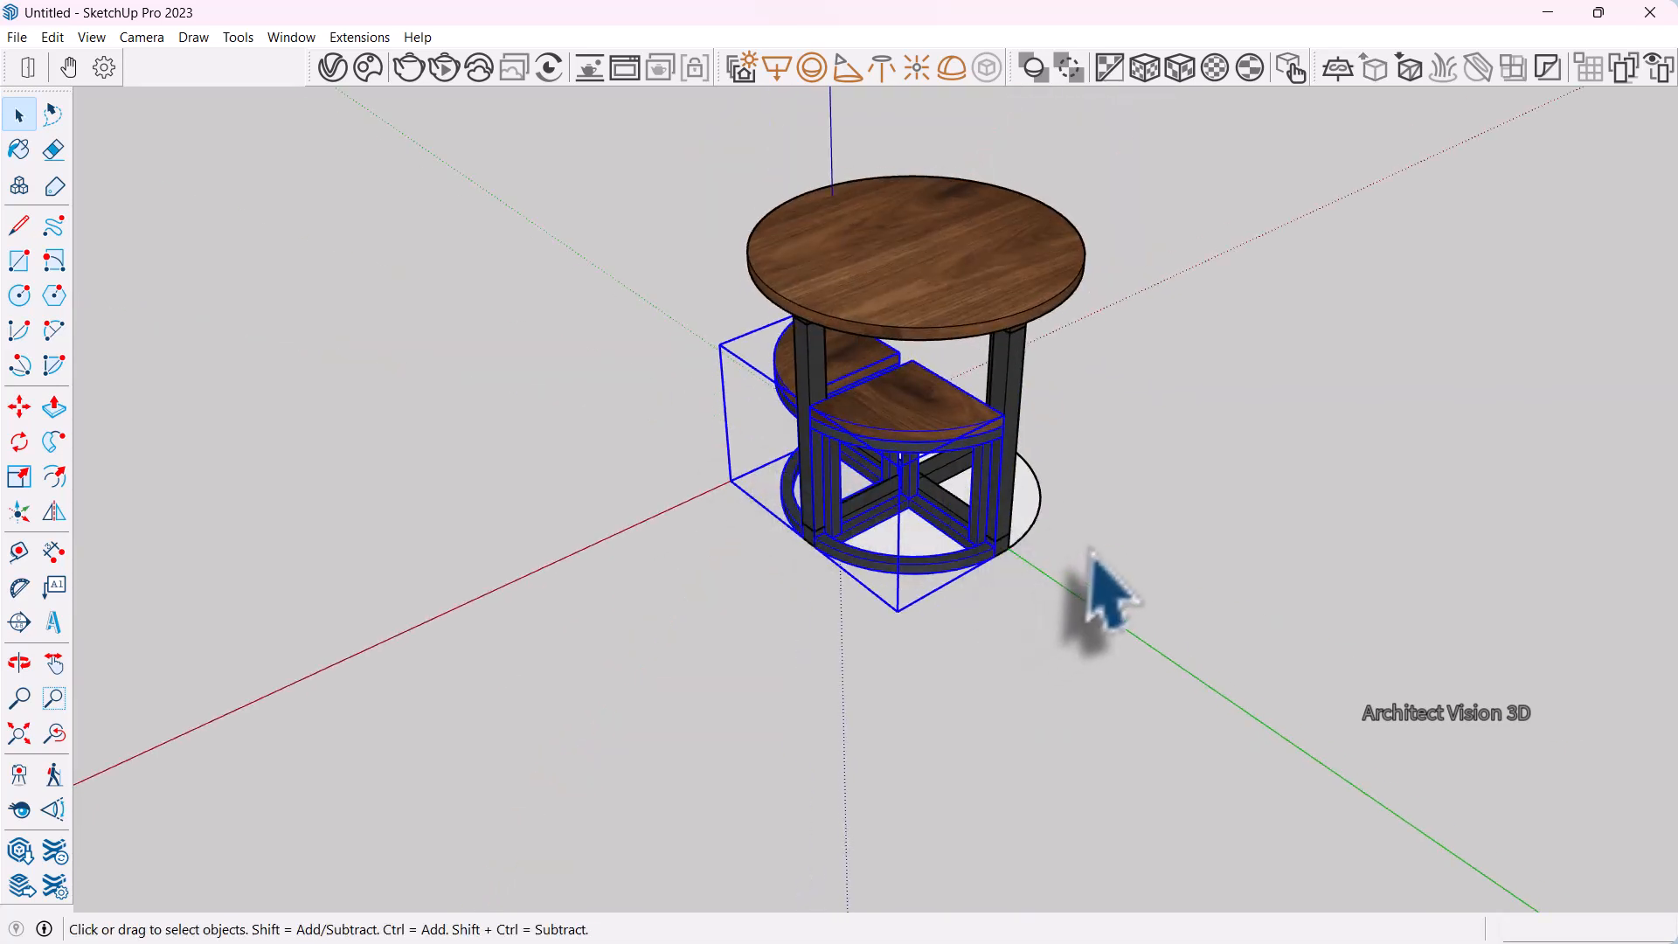
click(19, 407)
scroll(769, 542, up, 4)
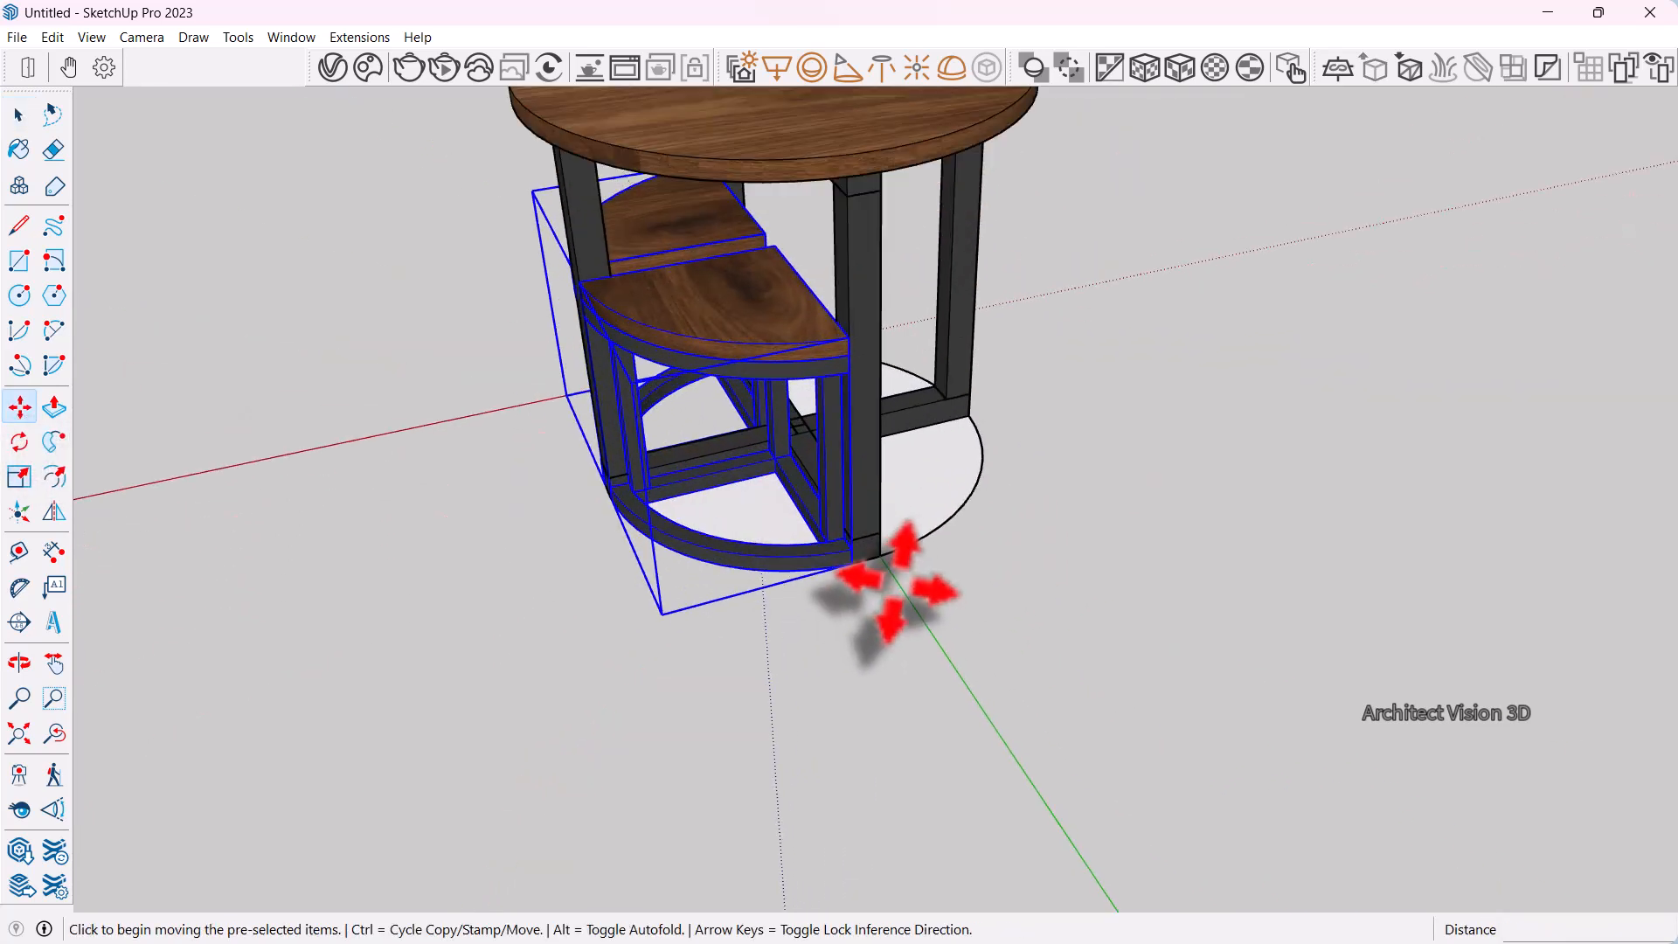
click(871, 592)
scroll(961, 551, down, 3)
key(ctrl)
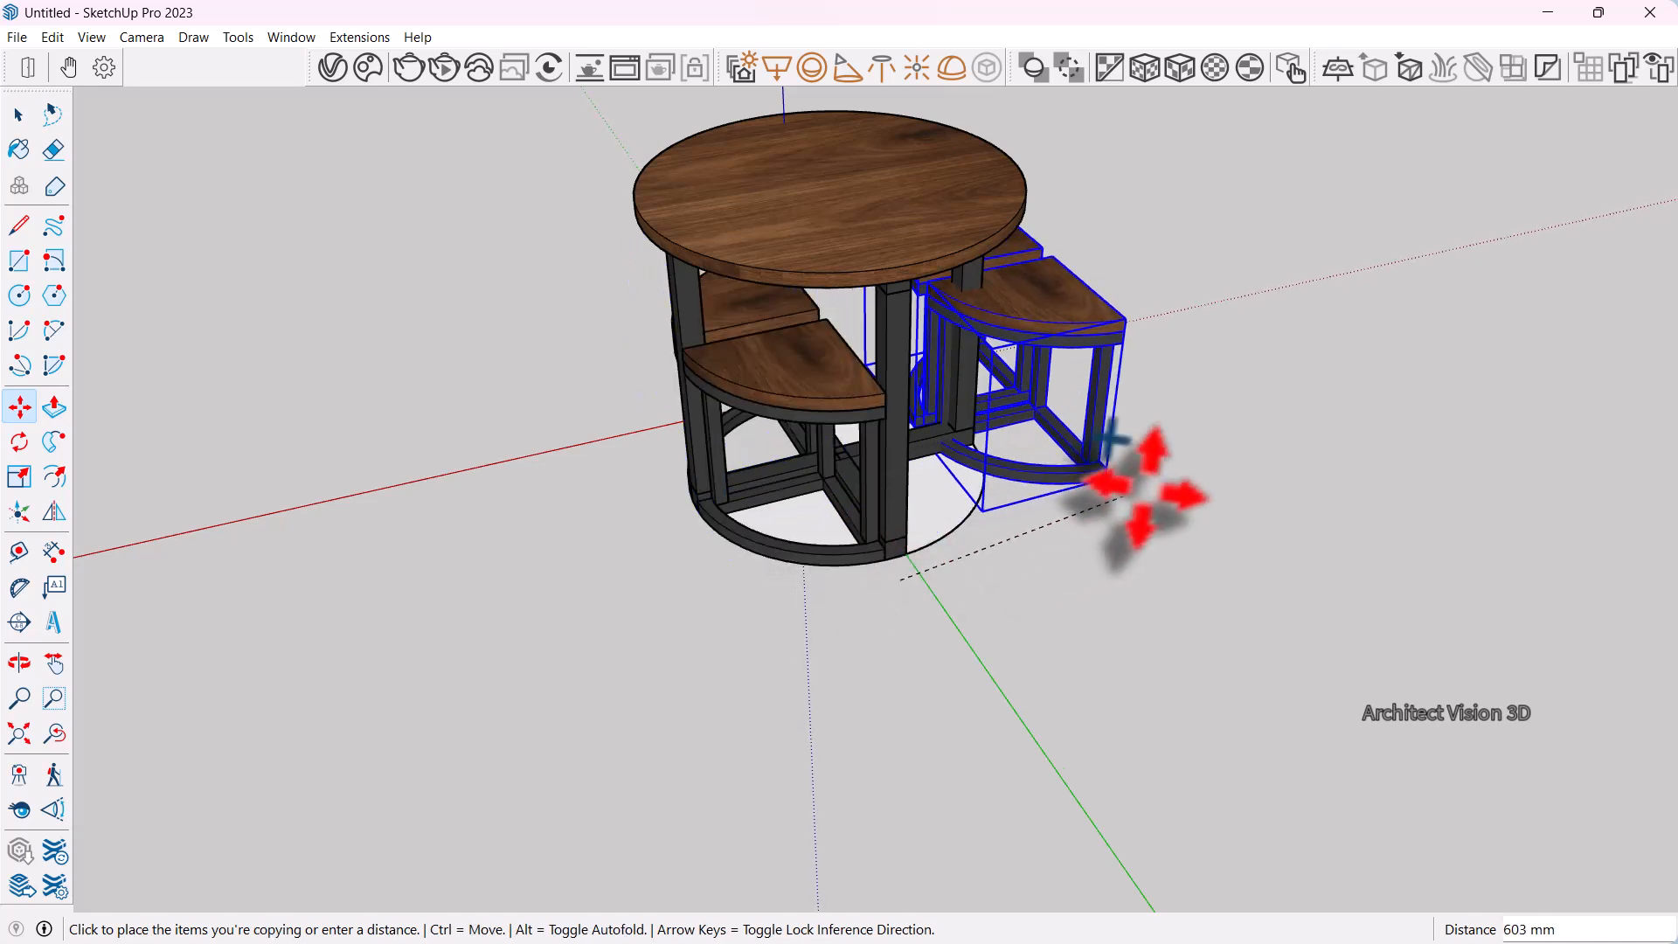
click(1262, 469)
Rotate the copied pair of stools 180° about a vertical axis on the ground plane
scroll(1259, 470, down, 2)
middle_drag(1254, 470, 1031, 560)
scroll(730, 516, down, 3)
key(space)
key(q)
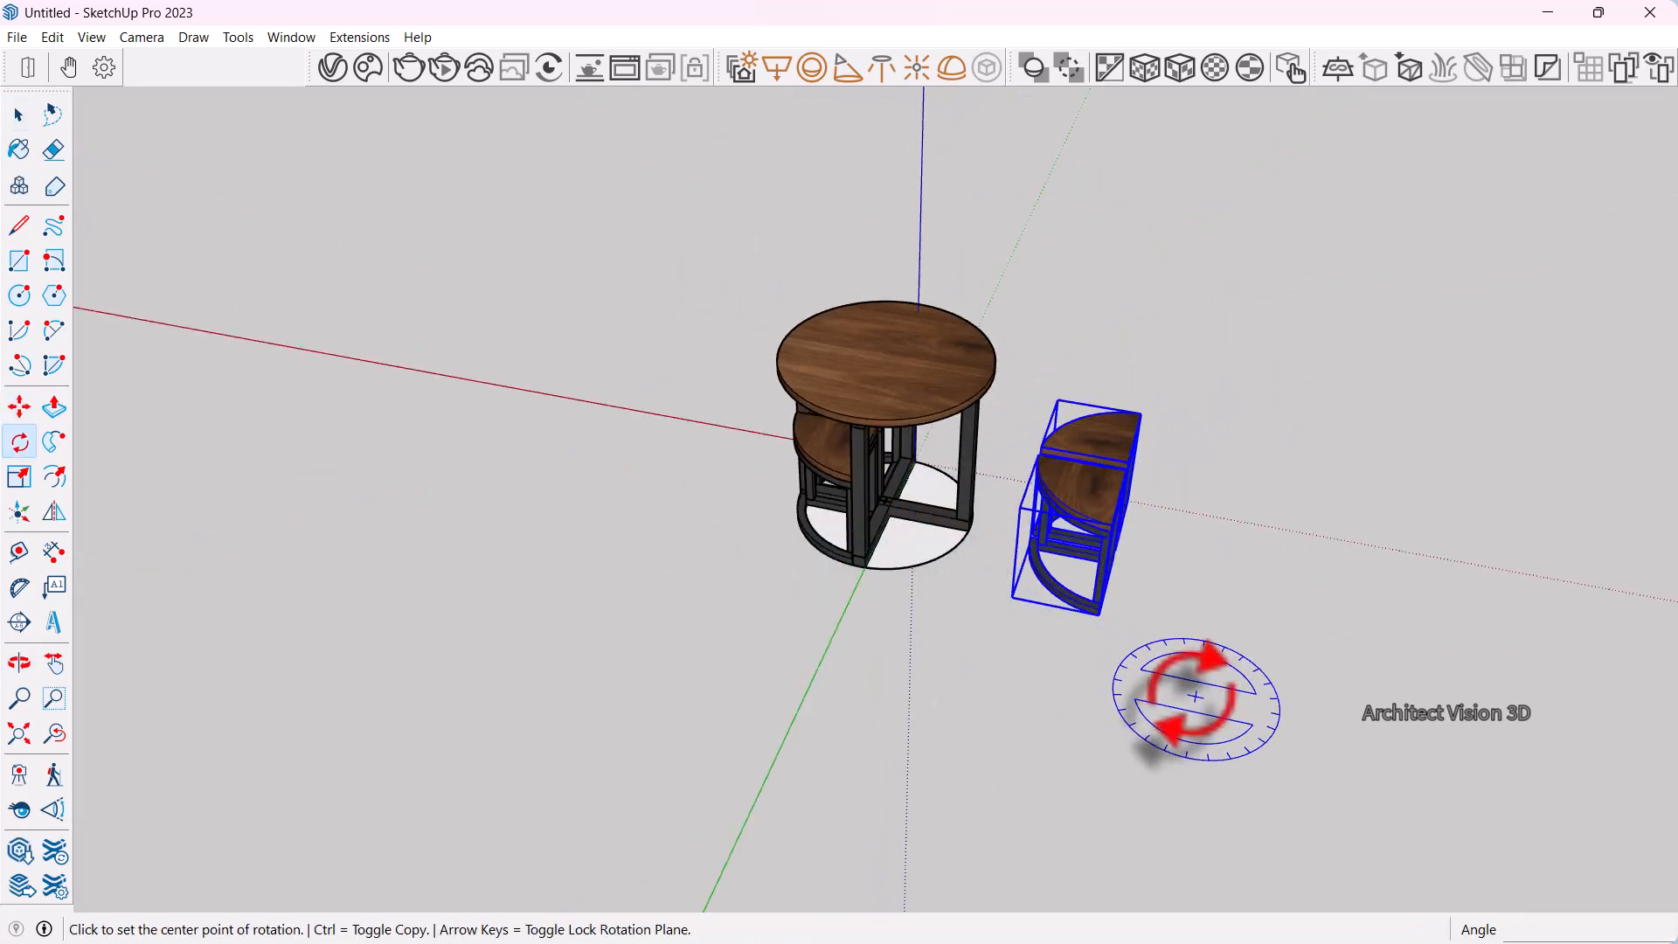
click(1162, 683)
click(1266, 699)
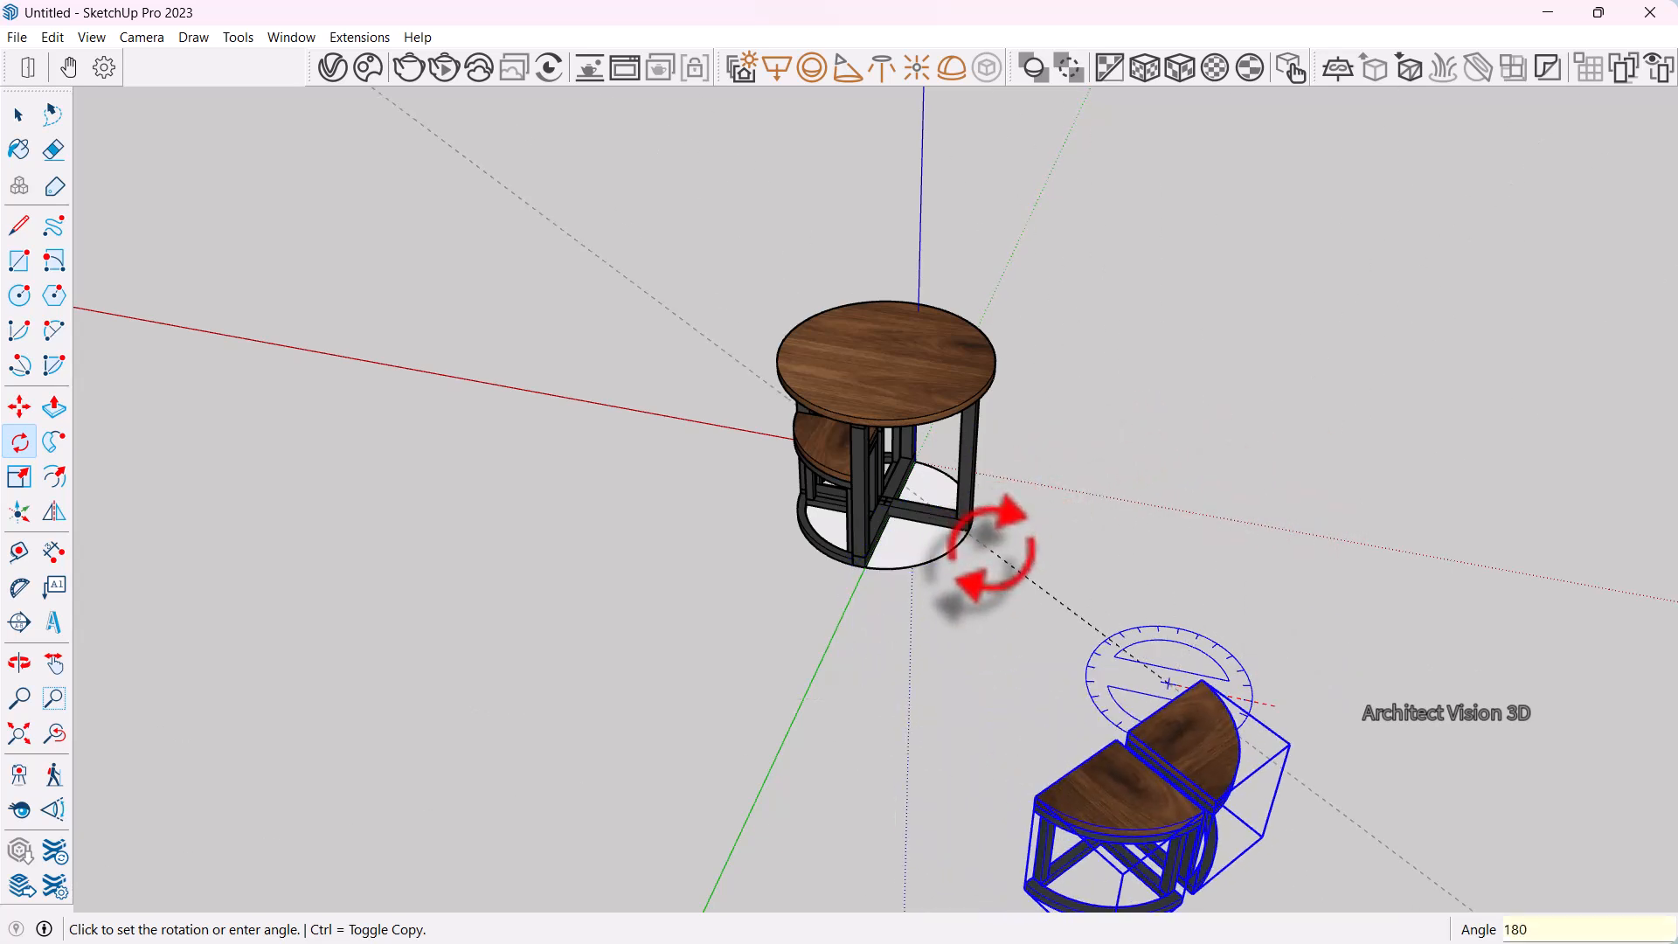
key(Return)
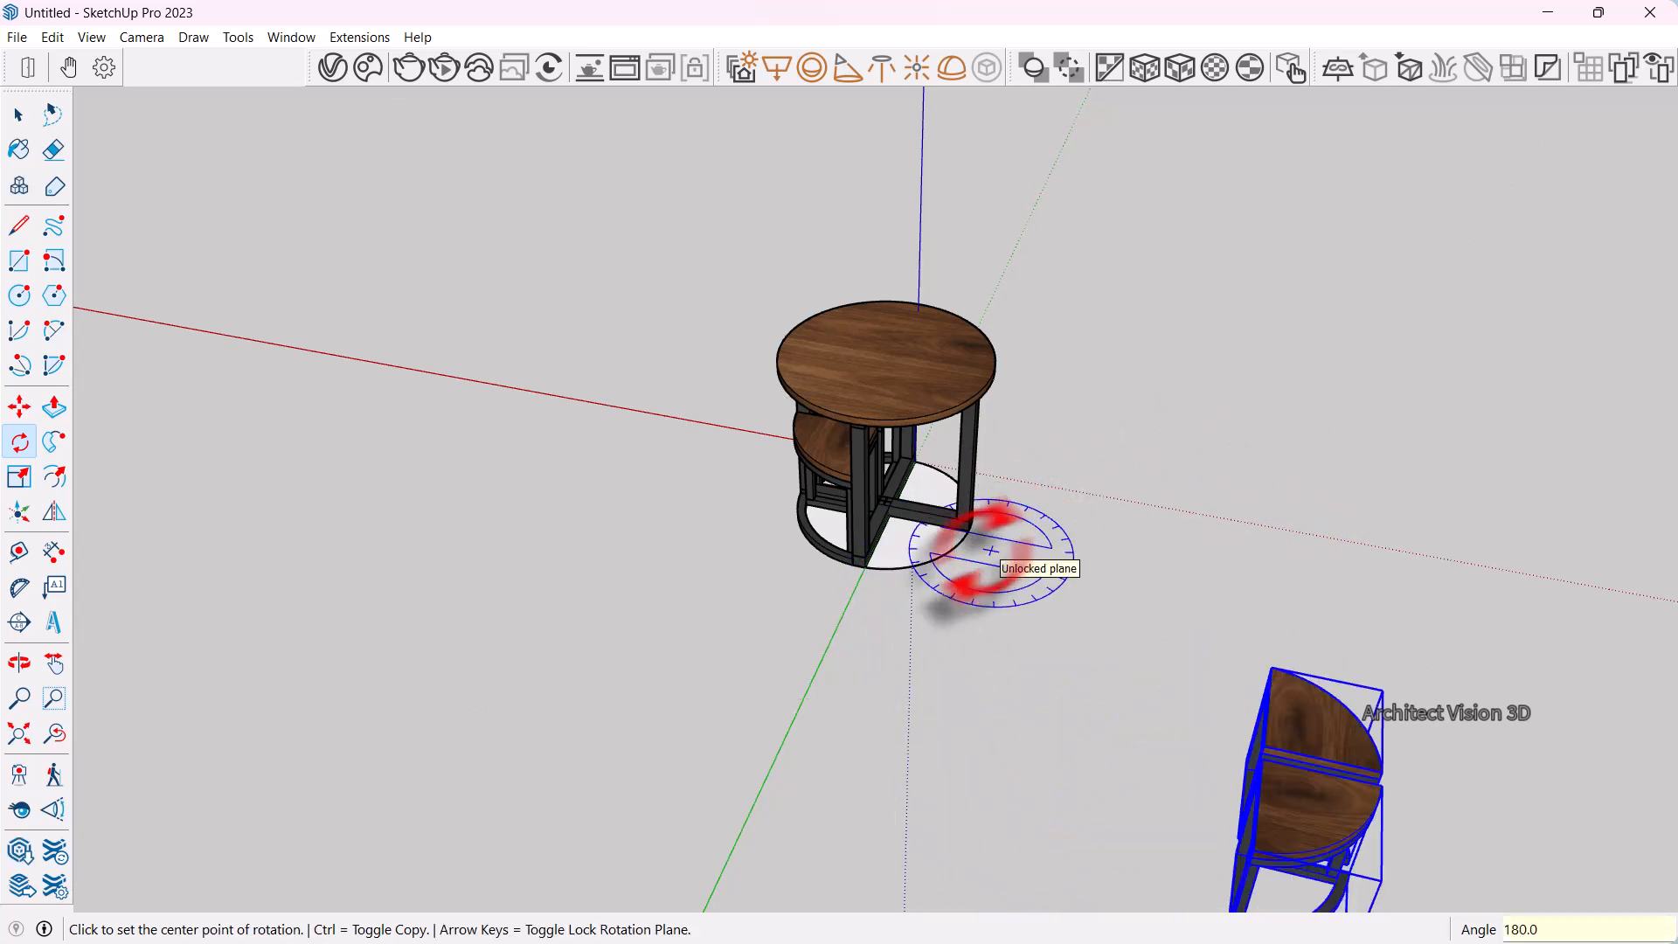
Move the rotated stool pair by its bottom corner onto the table leg's foot, filling the empty half under the tabletop
middle_drag(990, 551, 1058, 612)
scroll(1056, 575, down, 2)
scroll(1047, 773, up, 5)
middle_drag(978, 749, 1171, 741)
key(space)
key(m)
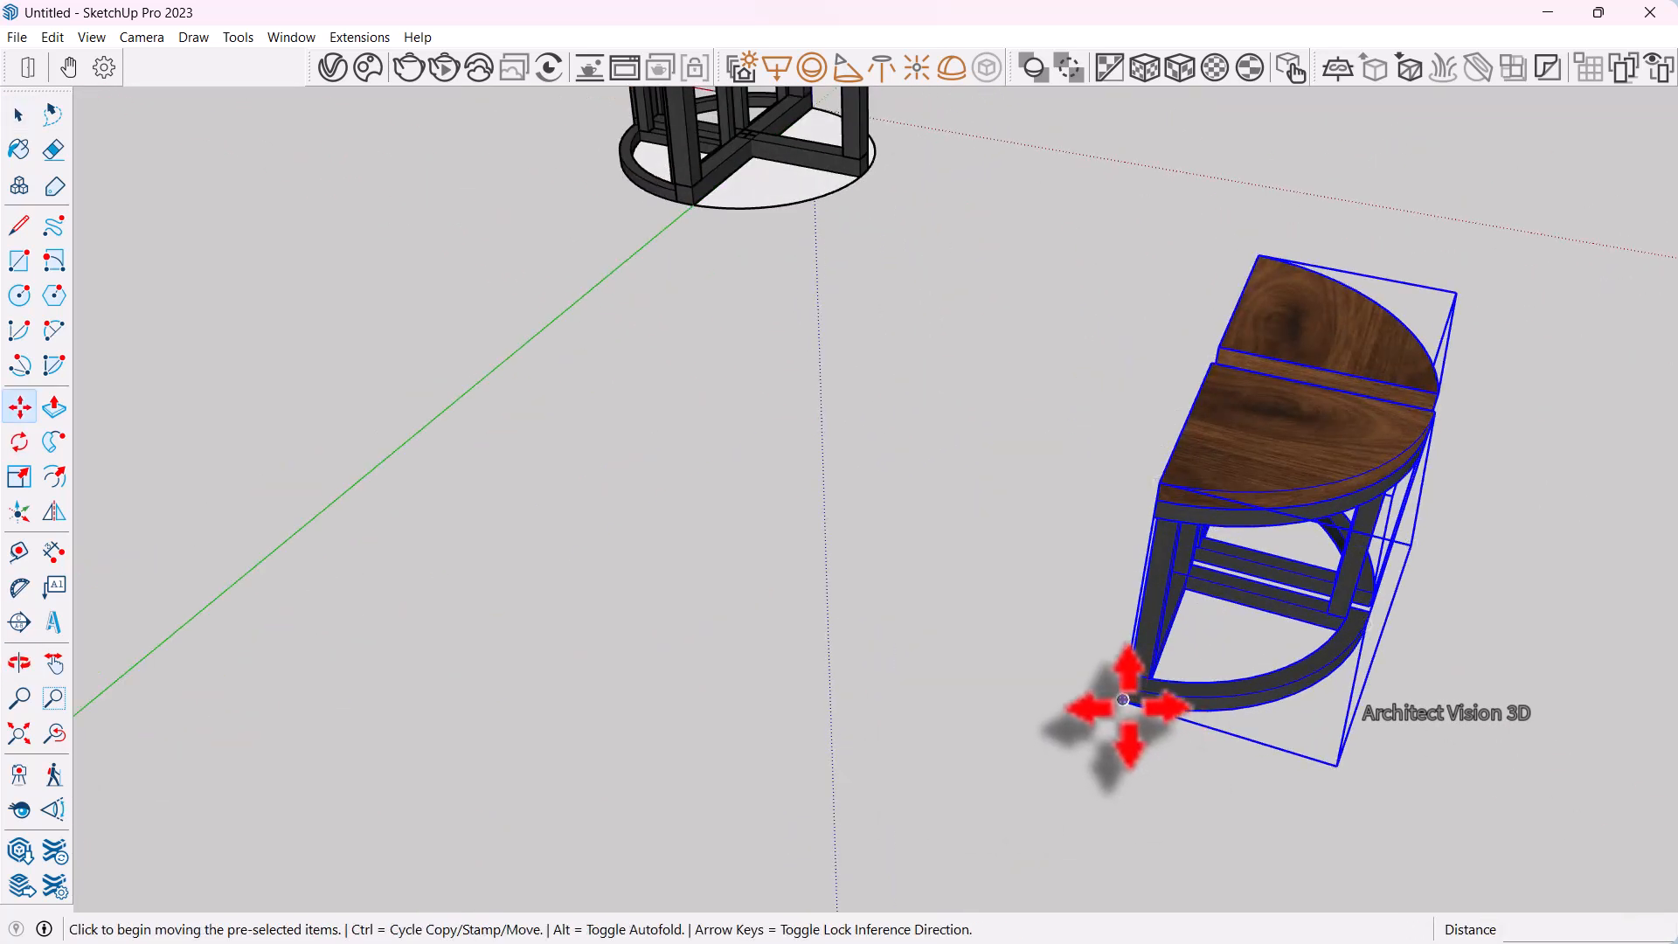
click(1123, 734)
scroll(767, 393, down, 3)
scroll(761, 363, up, 3)
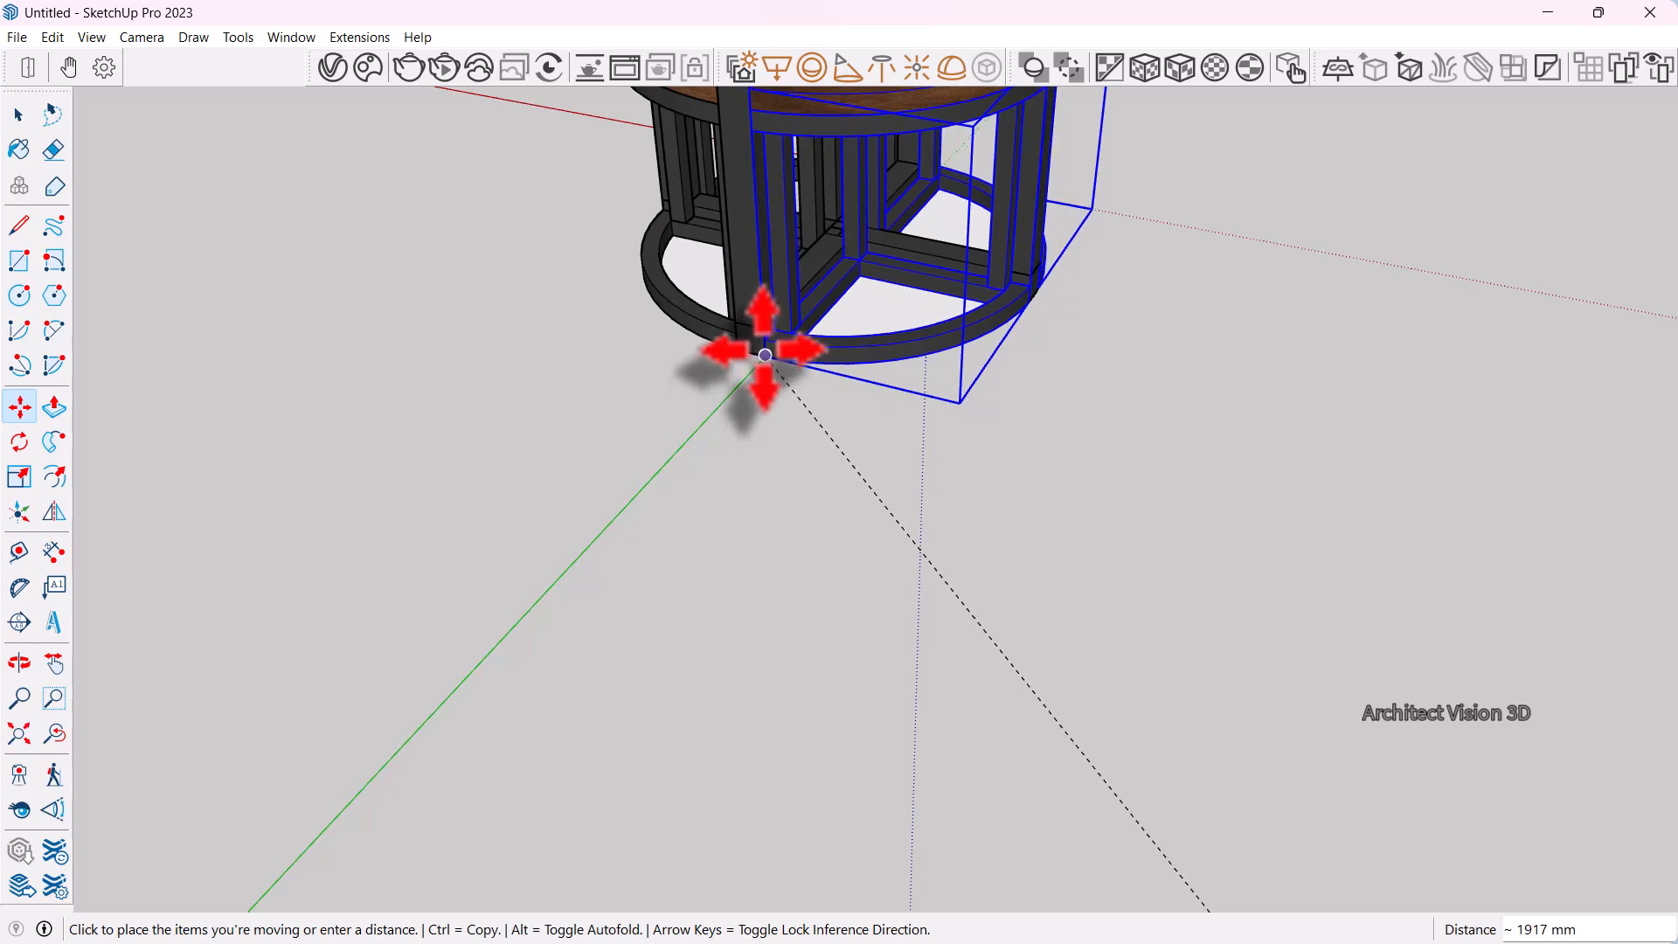
click(762, 358)
scroll(859, 577, down, 5)
middle_drag(865, 575, 302, 520)
key(space)
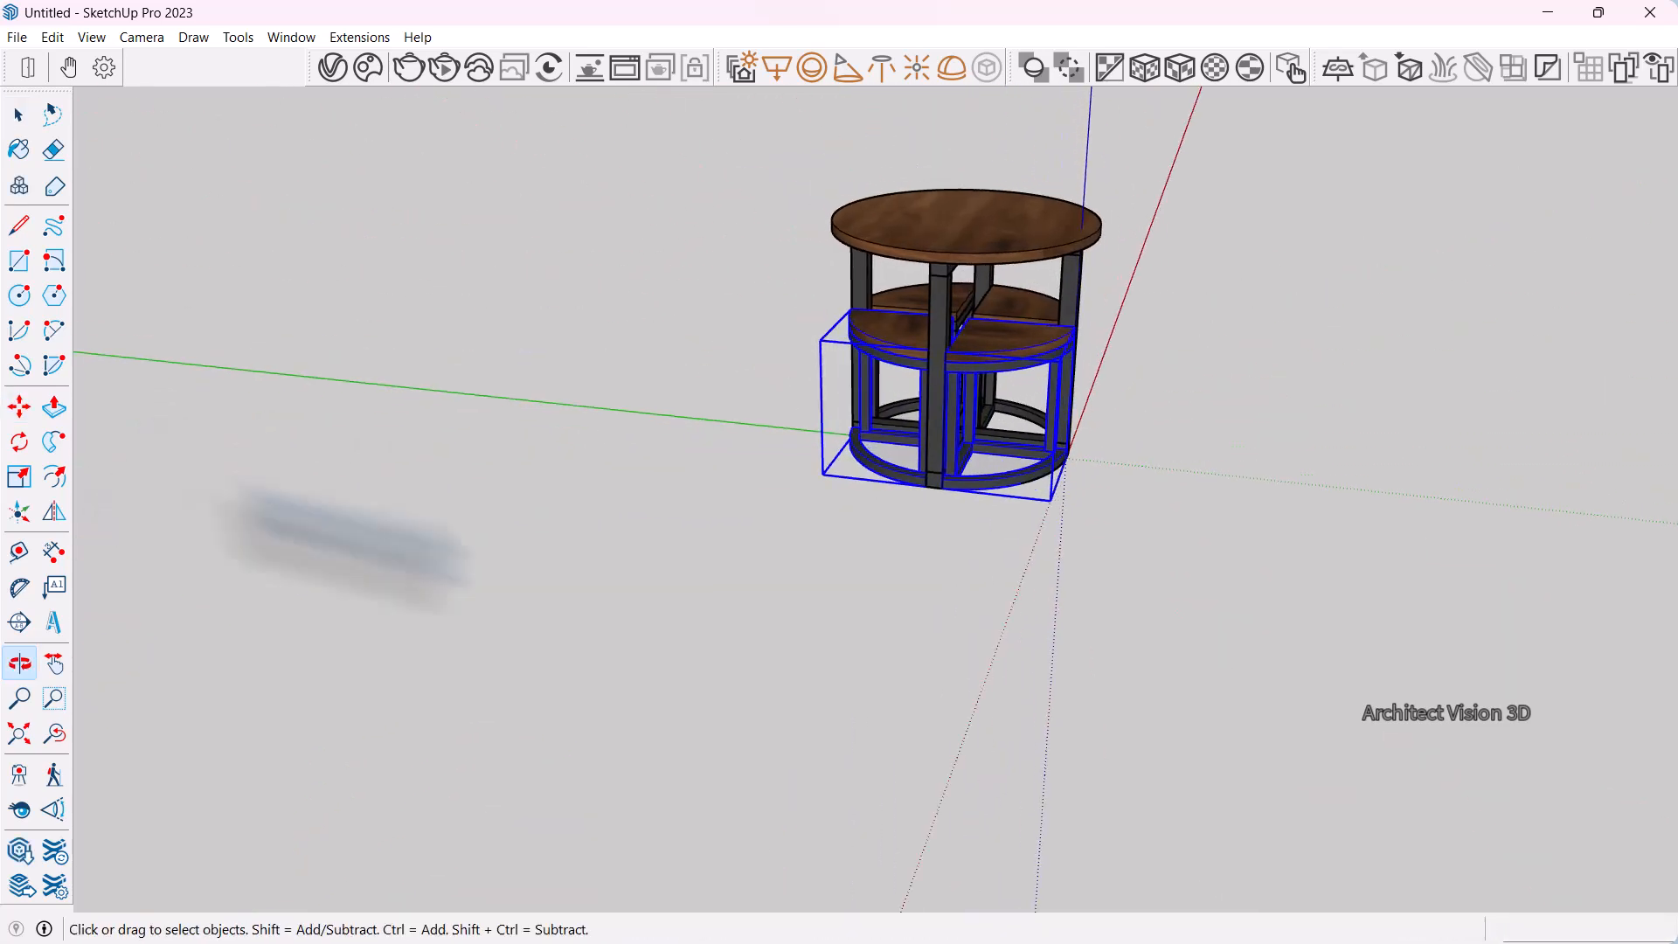
Deselect the stools and examine the fit of all four under the table from several sides
click(1076, 534)
scroll(1003, 320, up, 1)
scroll(1004, 341, up, 5)
middle_drag(1004, 345, 1258, 380)
scroll(910, 551, down, 3)
scroll(877, 430, down, 1)
middle_drag(877, 430, 1315, 339)
scroll(813, 426, down, 1)
middle_drag(813, 426, 1115, 572)
scroll(884, 601, up, 4)
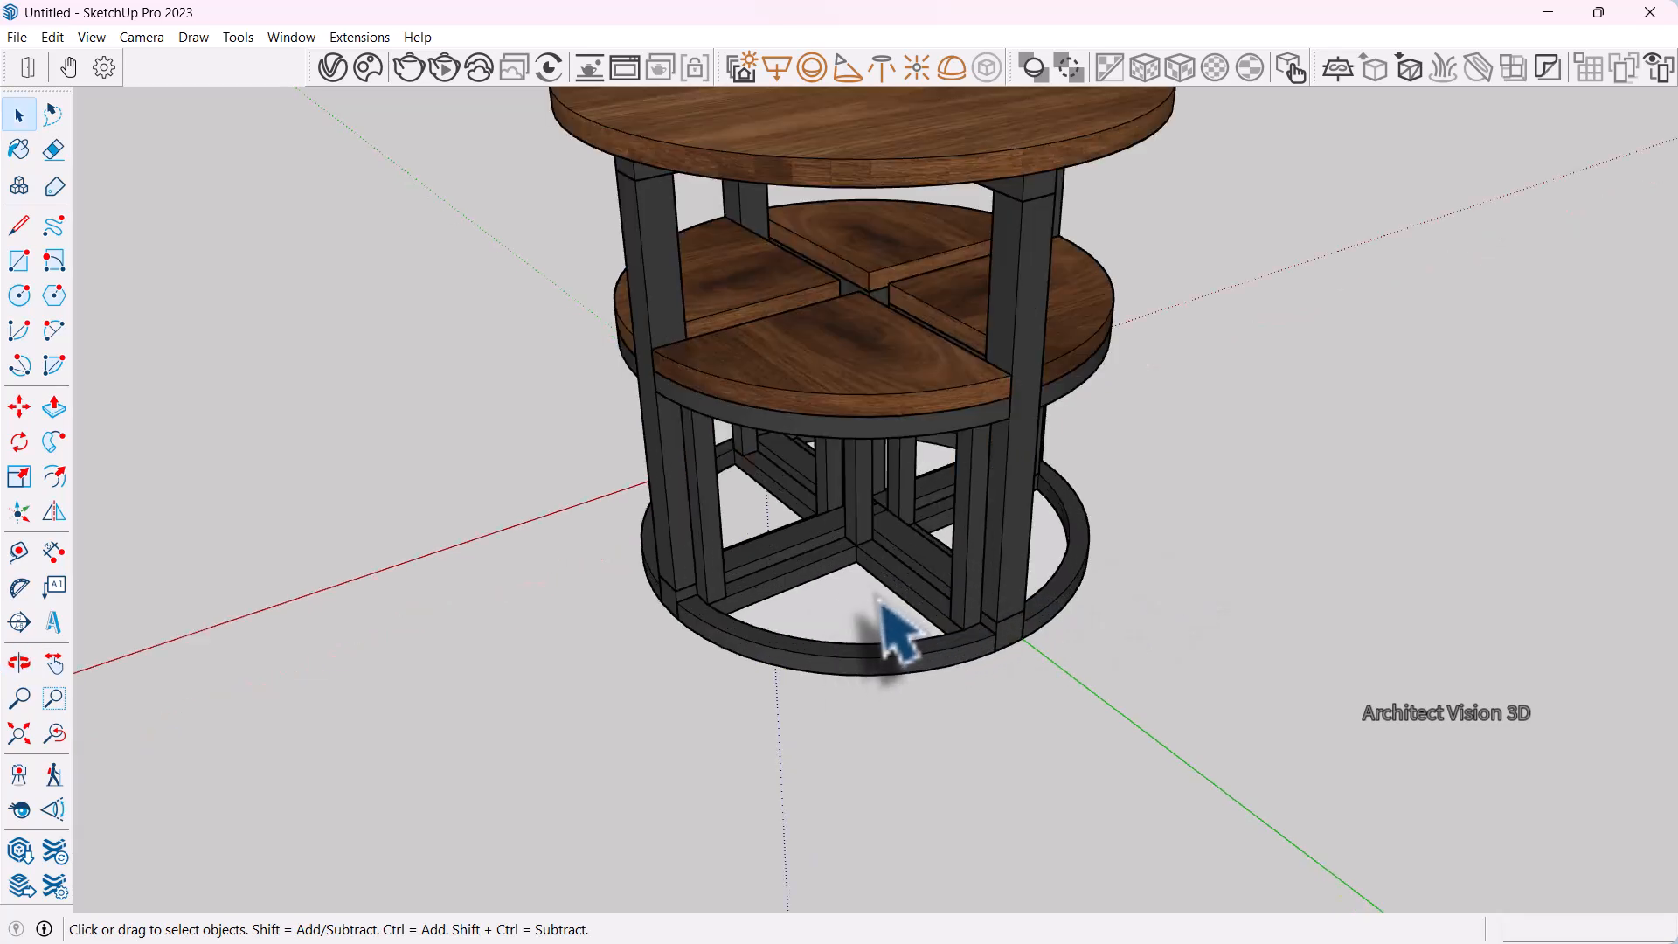
Remove the leftover white circular face and its outline on the ground beneath the table base
click(881, 603)
scroll(877, 602, down, 4)
middle_drag(876, 602, 868, 700)
scroll(865, 603, up, 3)
scroll(892, 663, up, 4)
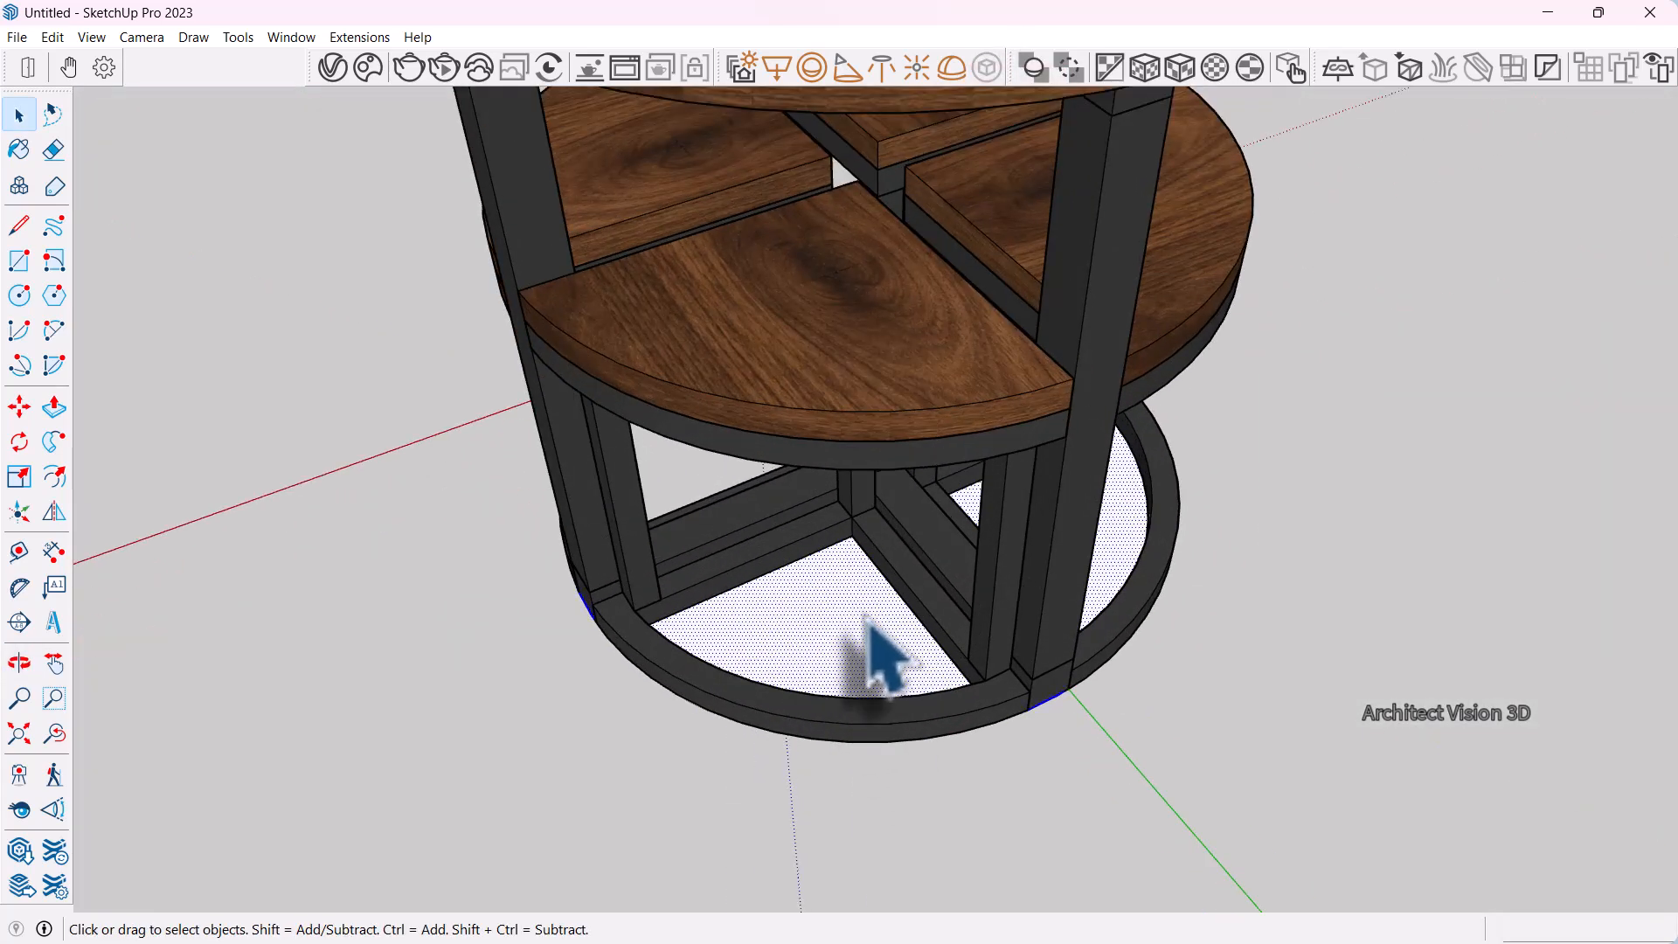
right_click(868, 616)
click(928, 197)
scroll(865, 673, down, 5)
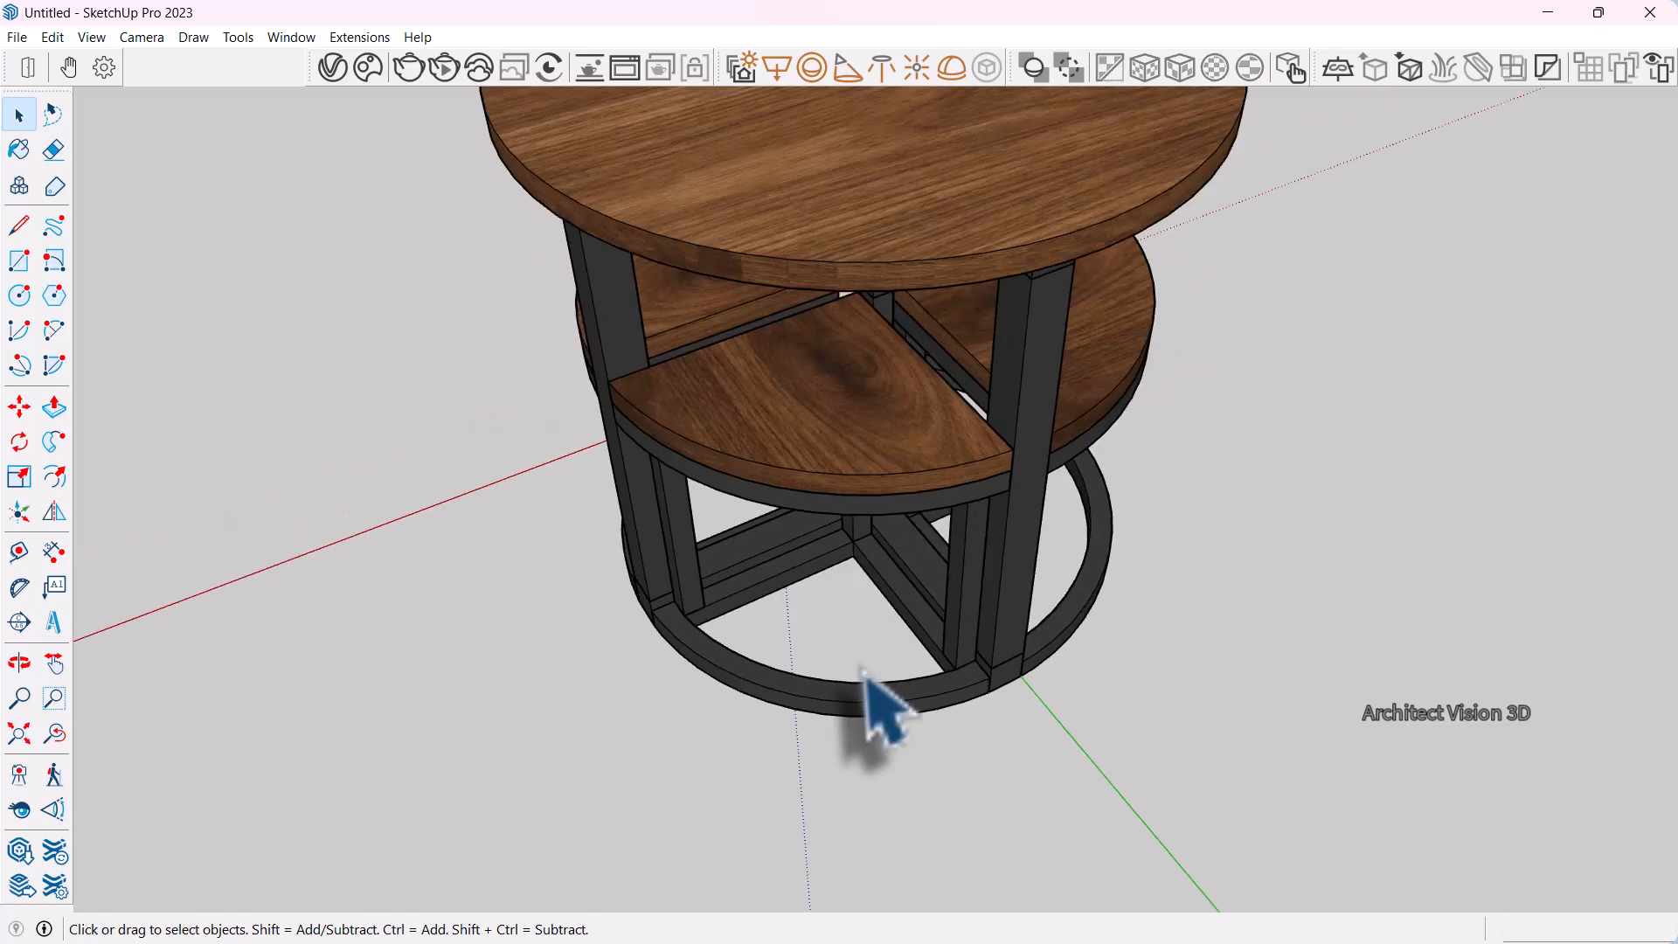
Undock the DBS Move Rotate toolbar and float it in the drawing area near the table
middle_drag(865, 673, 1202, 491)
mouse_move(1036, 555)
middle_down()
mouse_move(1083, 495)
mouse_move(1036, 572)
middle_up()
scroll(705, 573, down, 2)
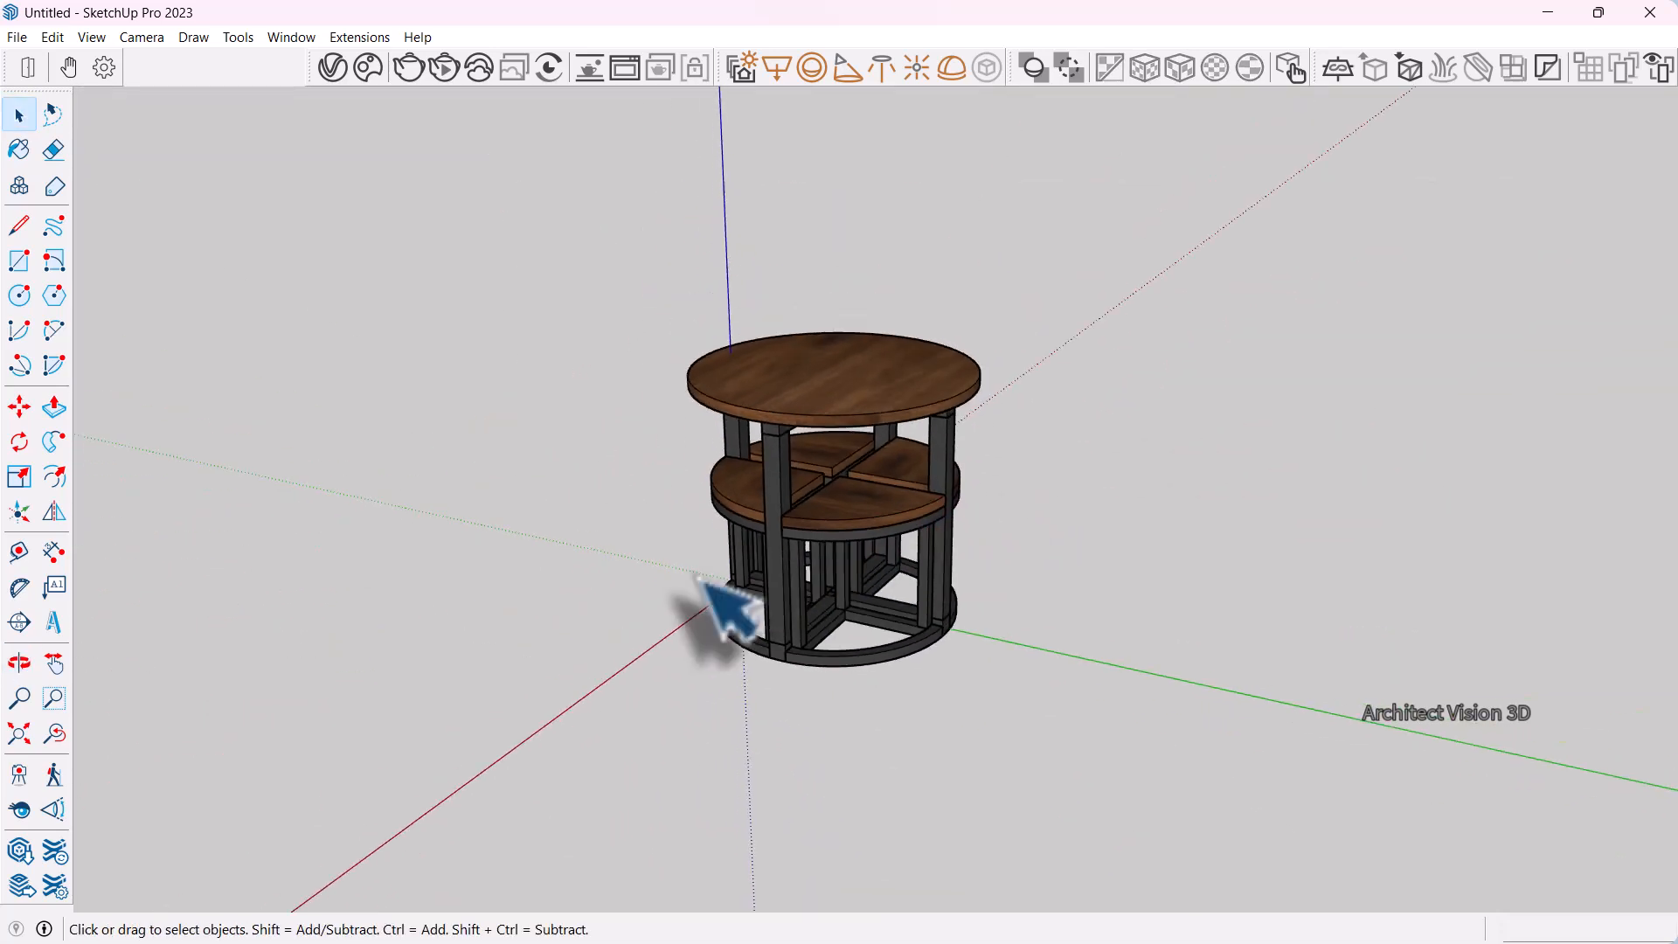
middle_drag(704, 573, 1018, 564)
scroll(909, 480, up, 2)
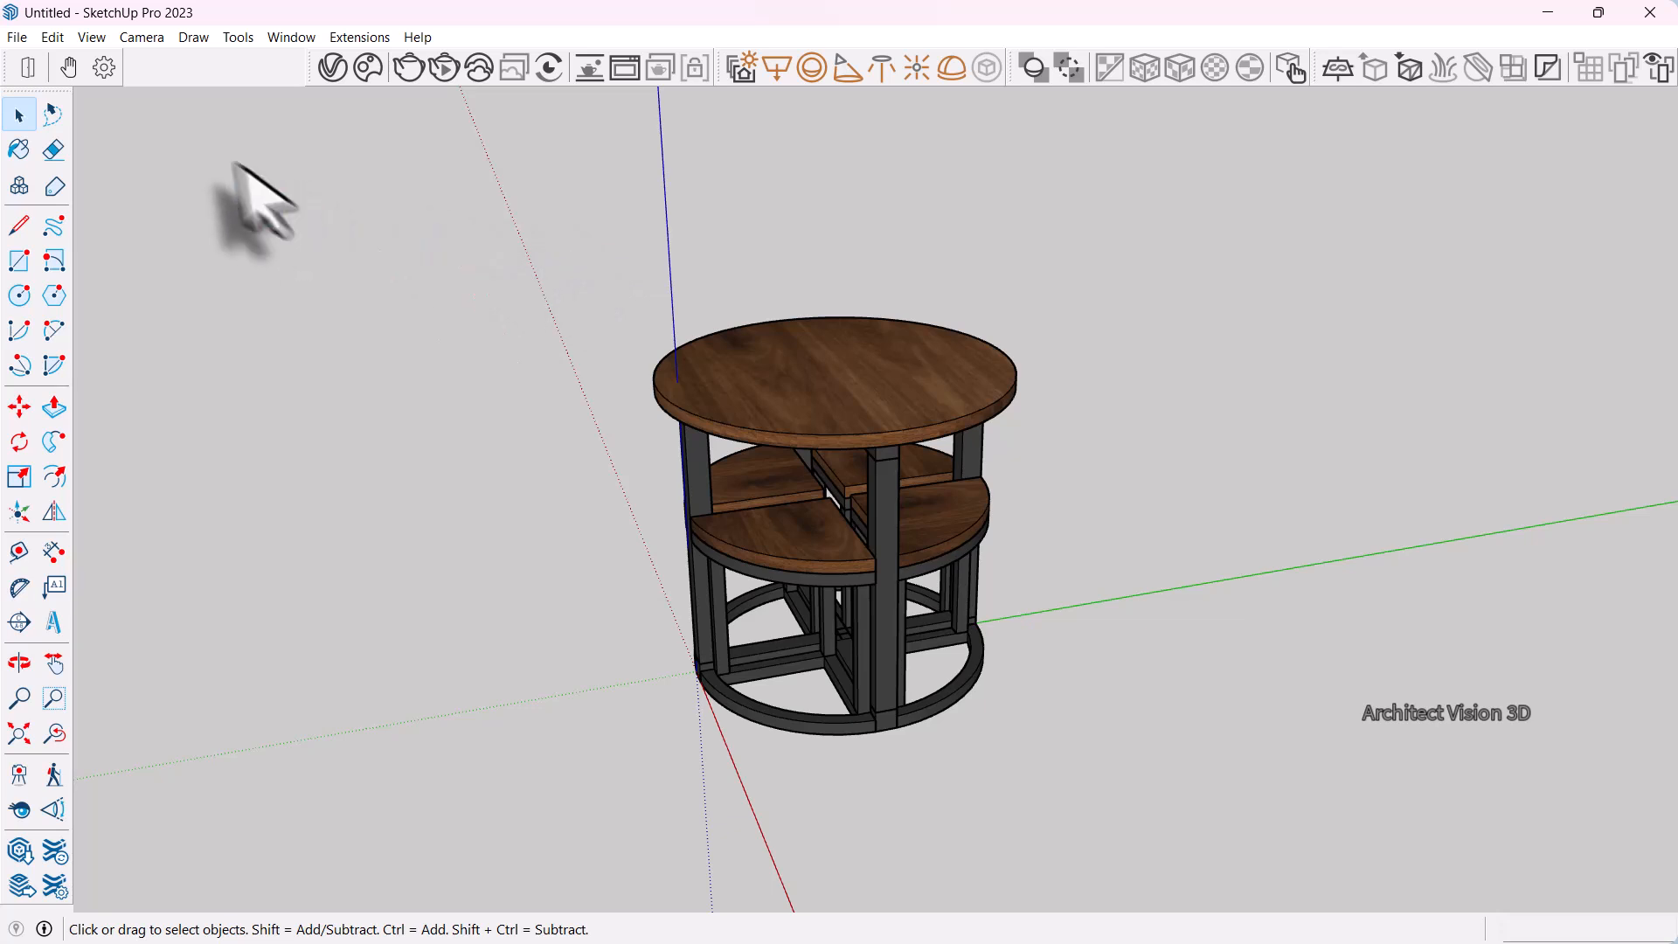
drag(7, 67, 965, 255)
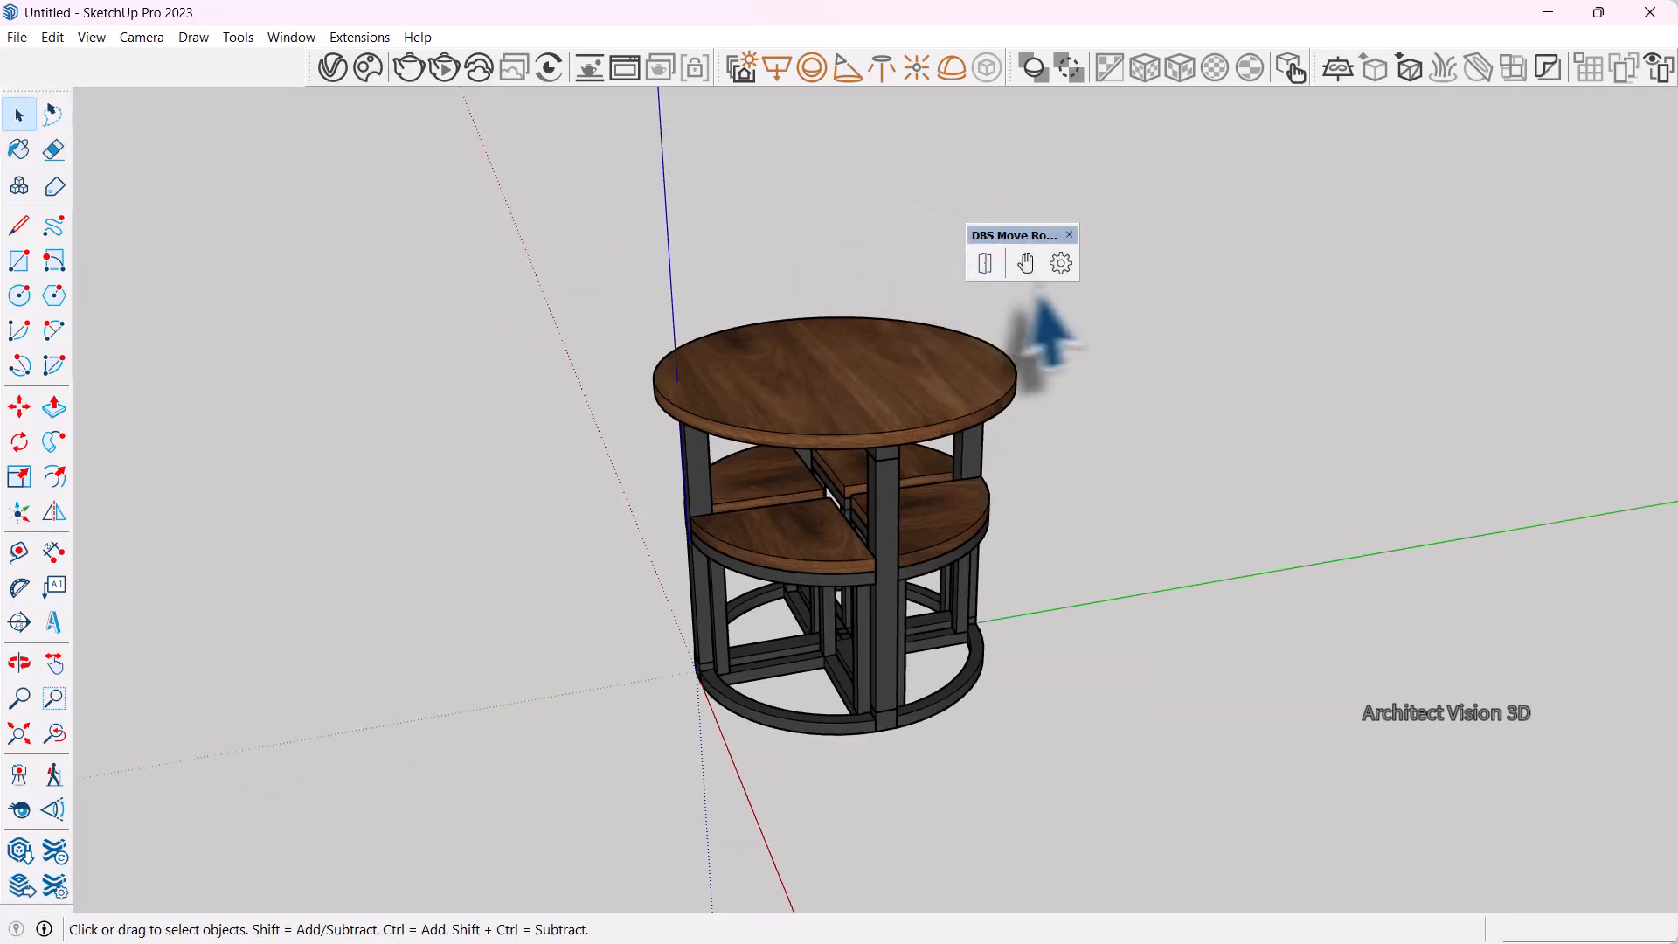
middle_drag(794, 442, 1025, 255)
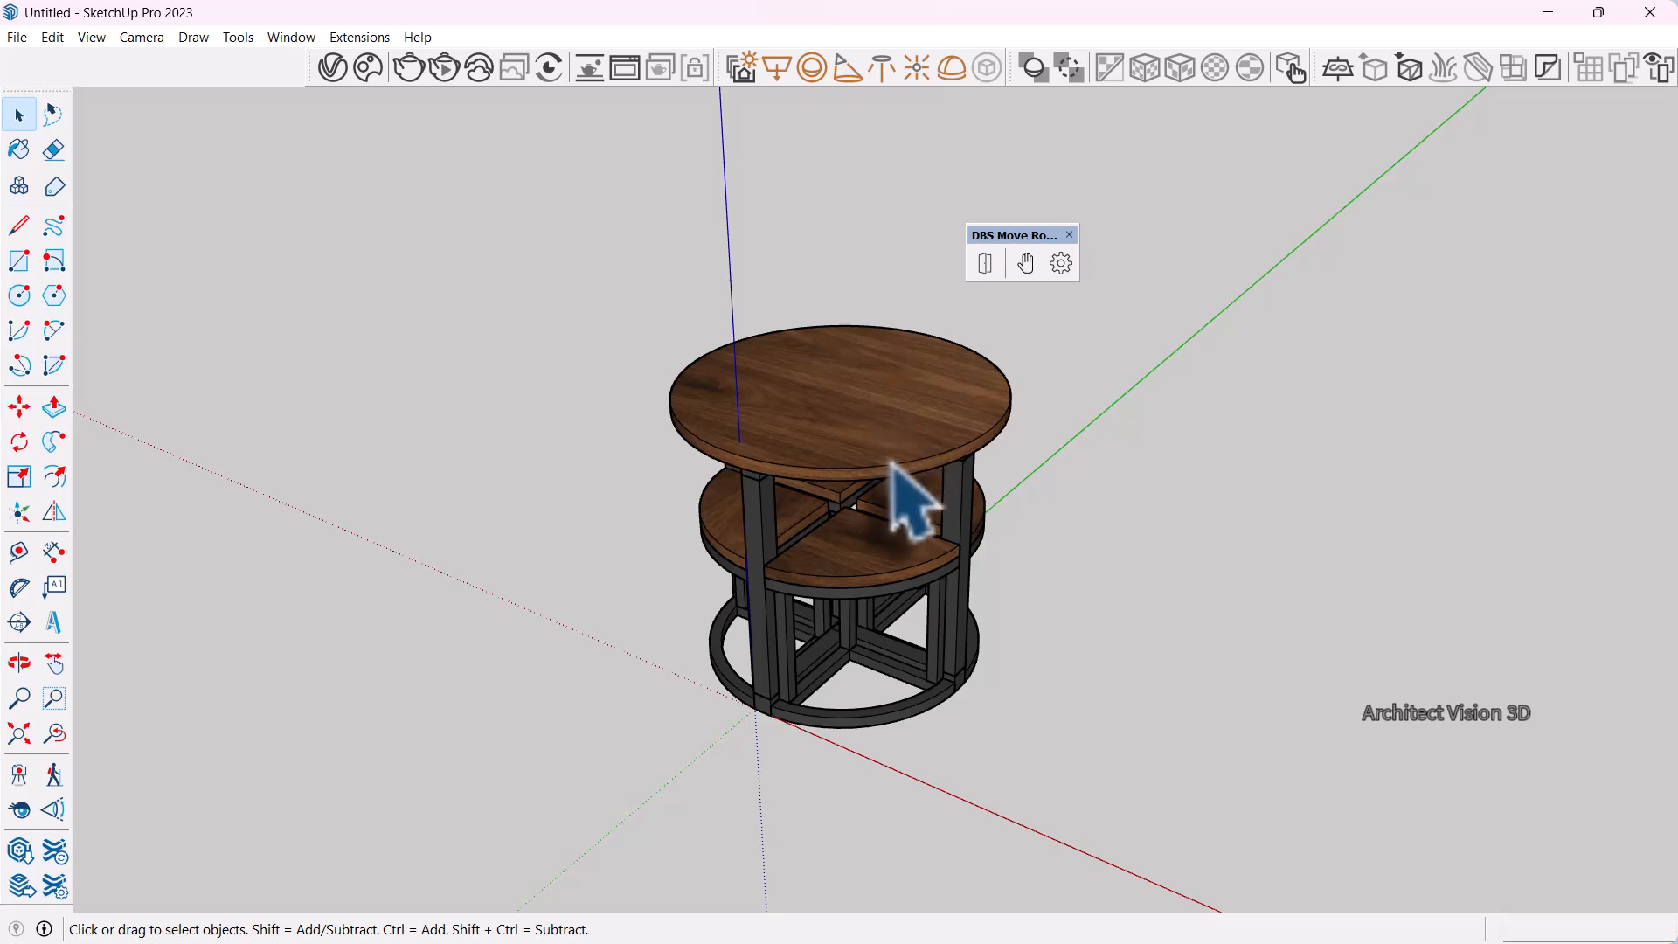
middle_drag(849, 562, 880, 539)
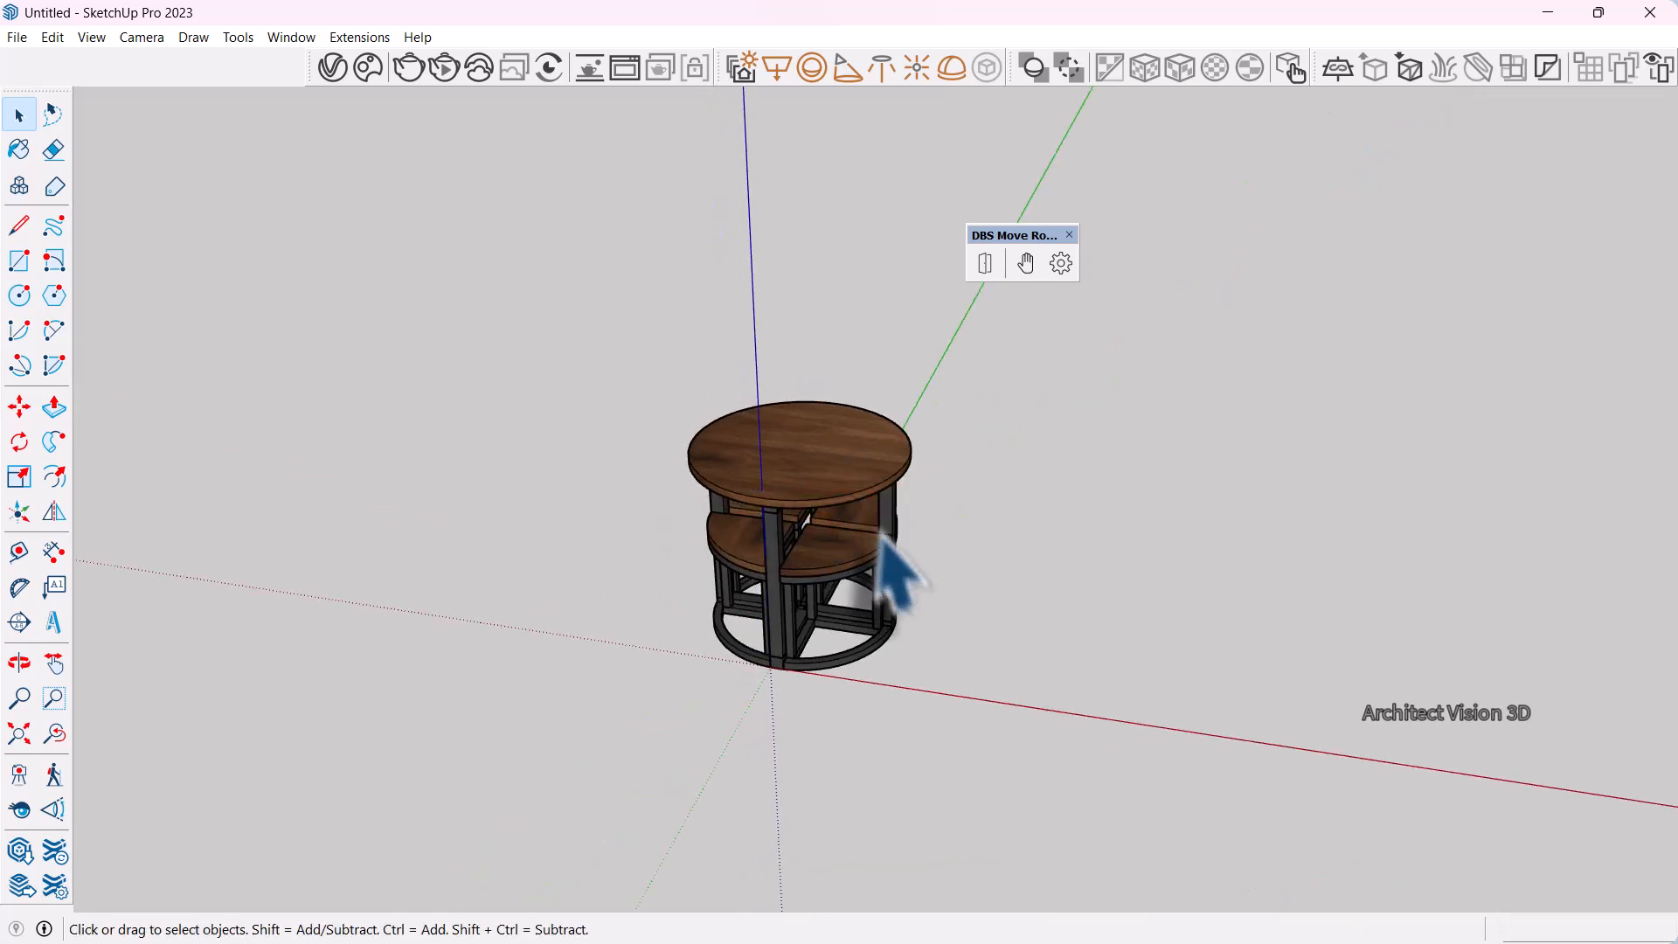
middle_drag(887, 629, 981, 329)
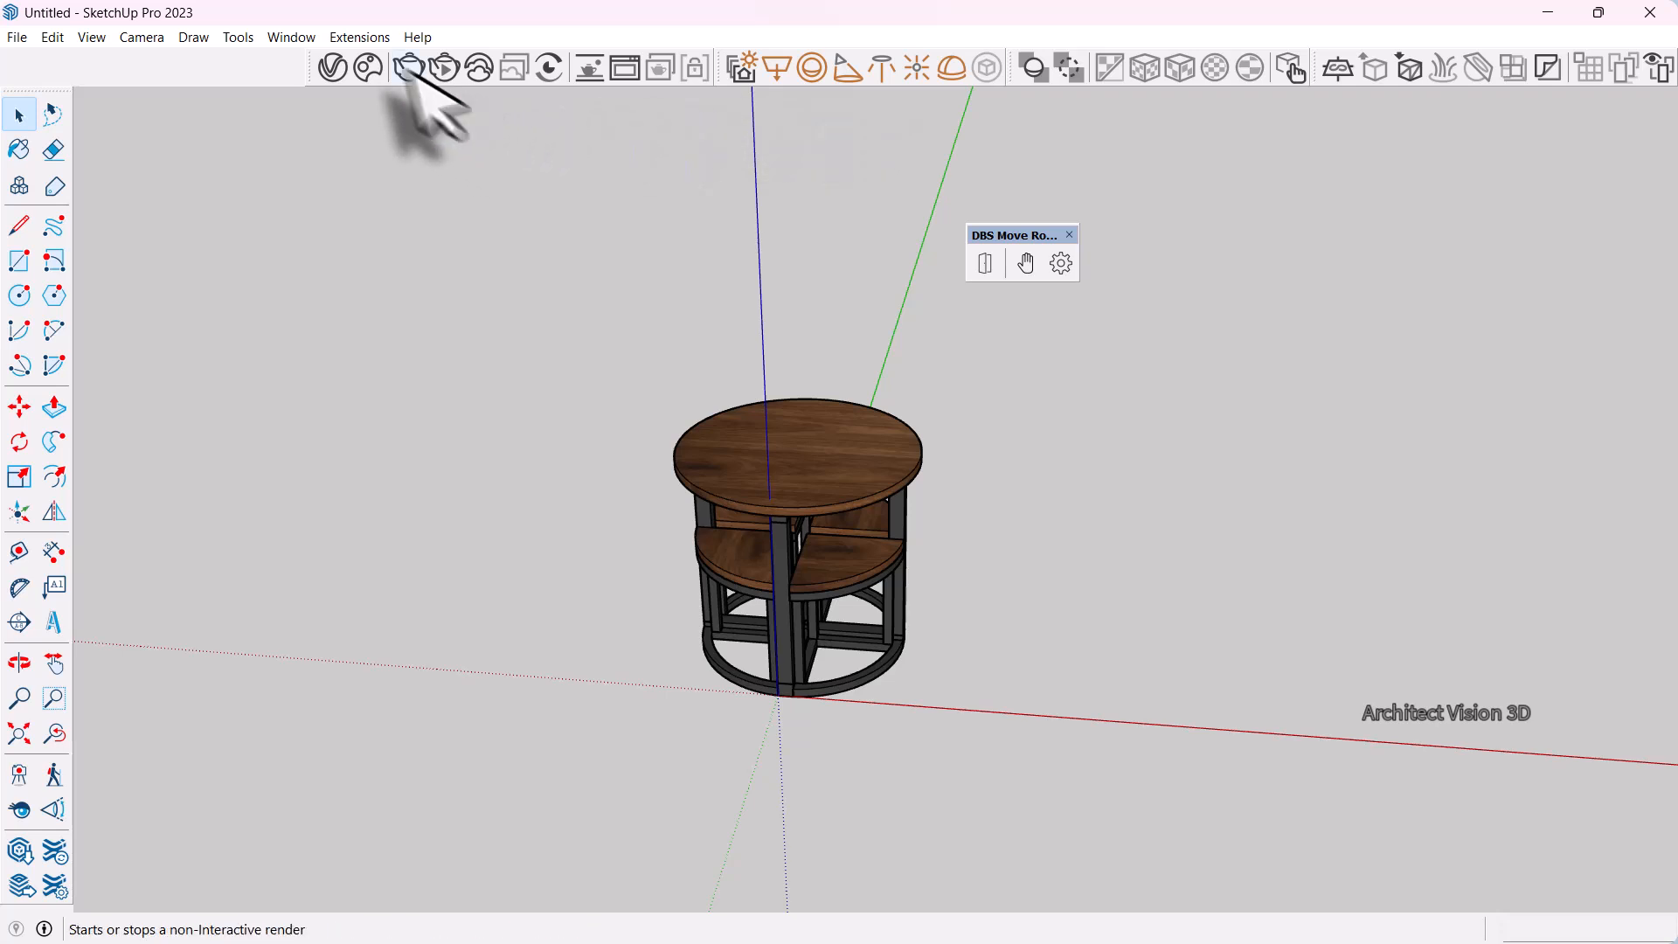
Search the Extension Warehouse for the DBS Move Rotate extension, view its install option, and close the warehouse
click(360, 39)
click(391, 65)
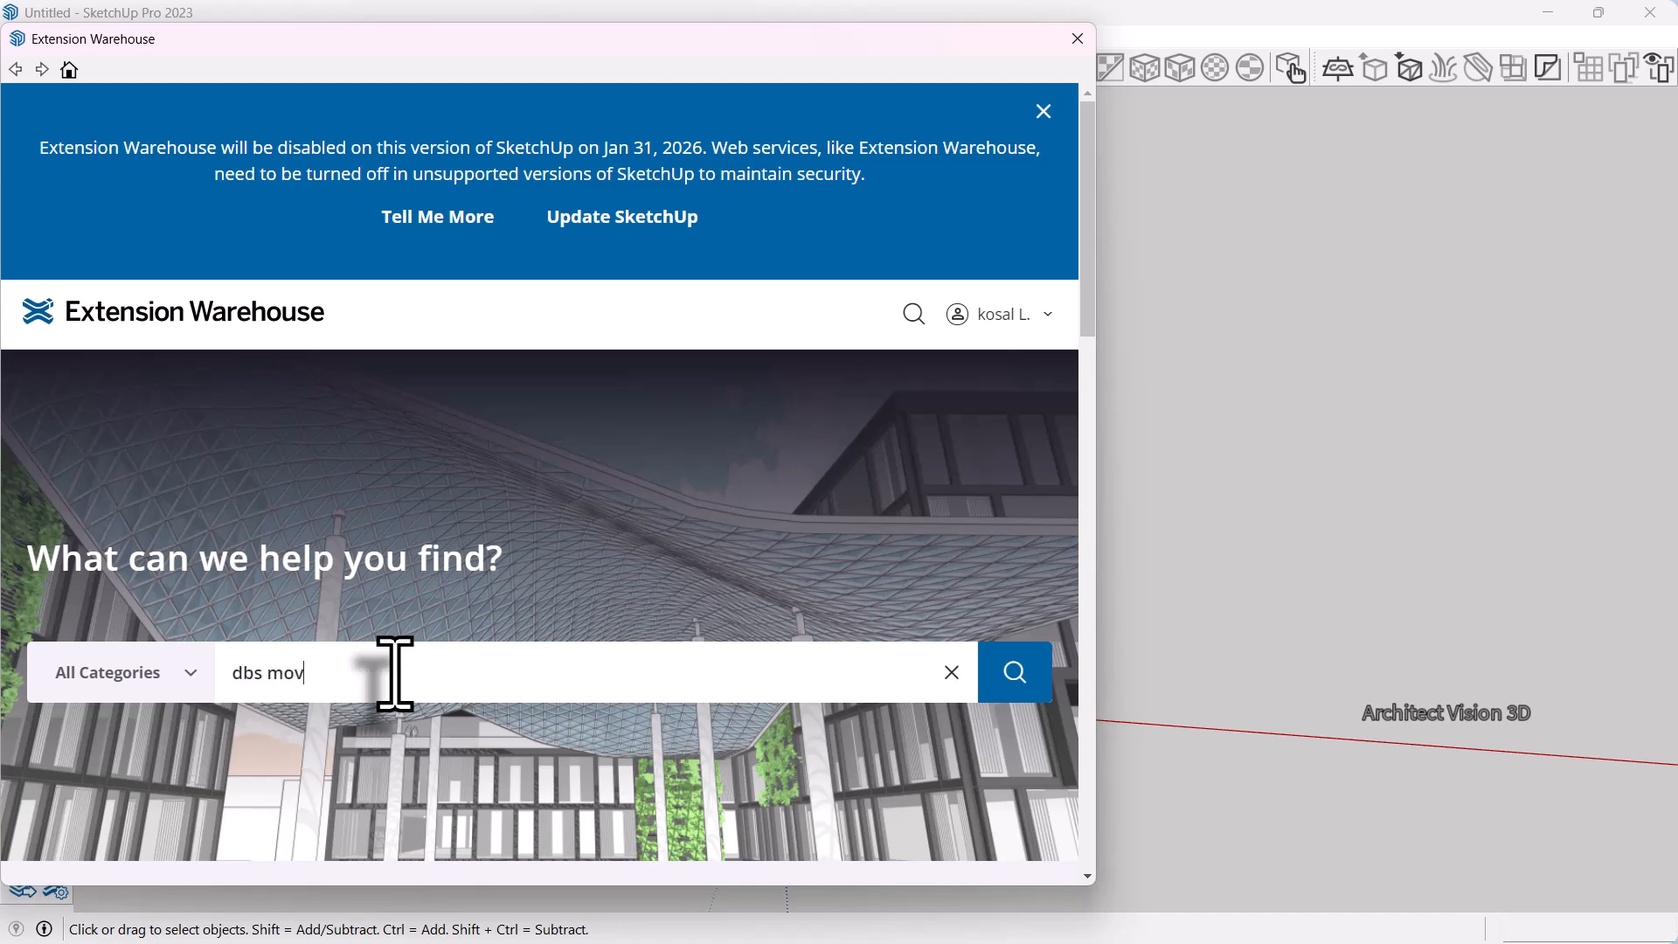
click(1046, 684)
scroll(824, 600, down, 3)
click(242, 648)
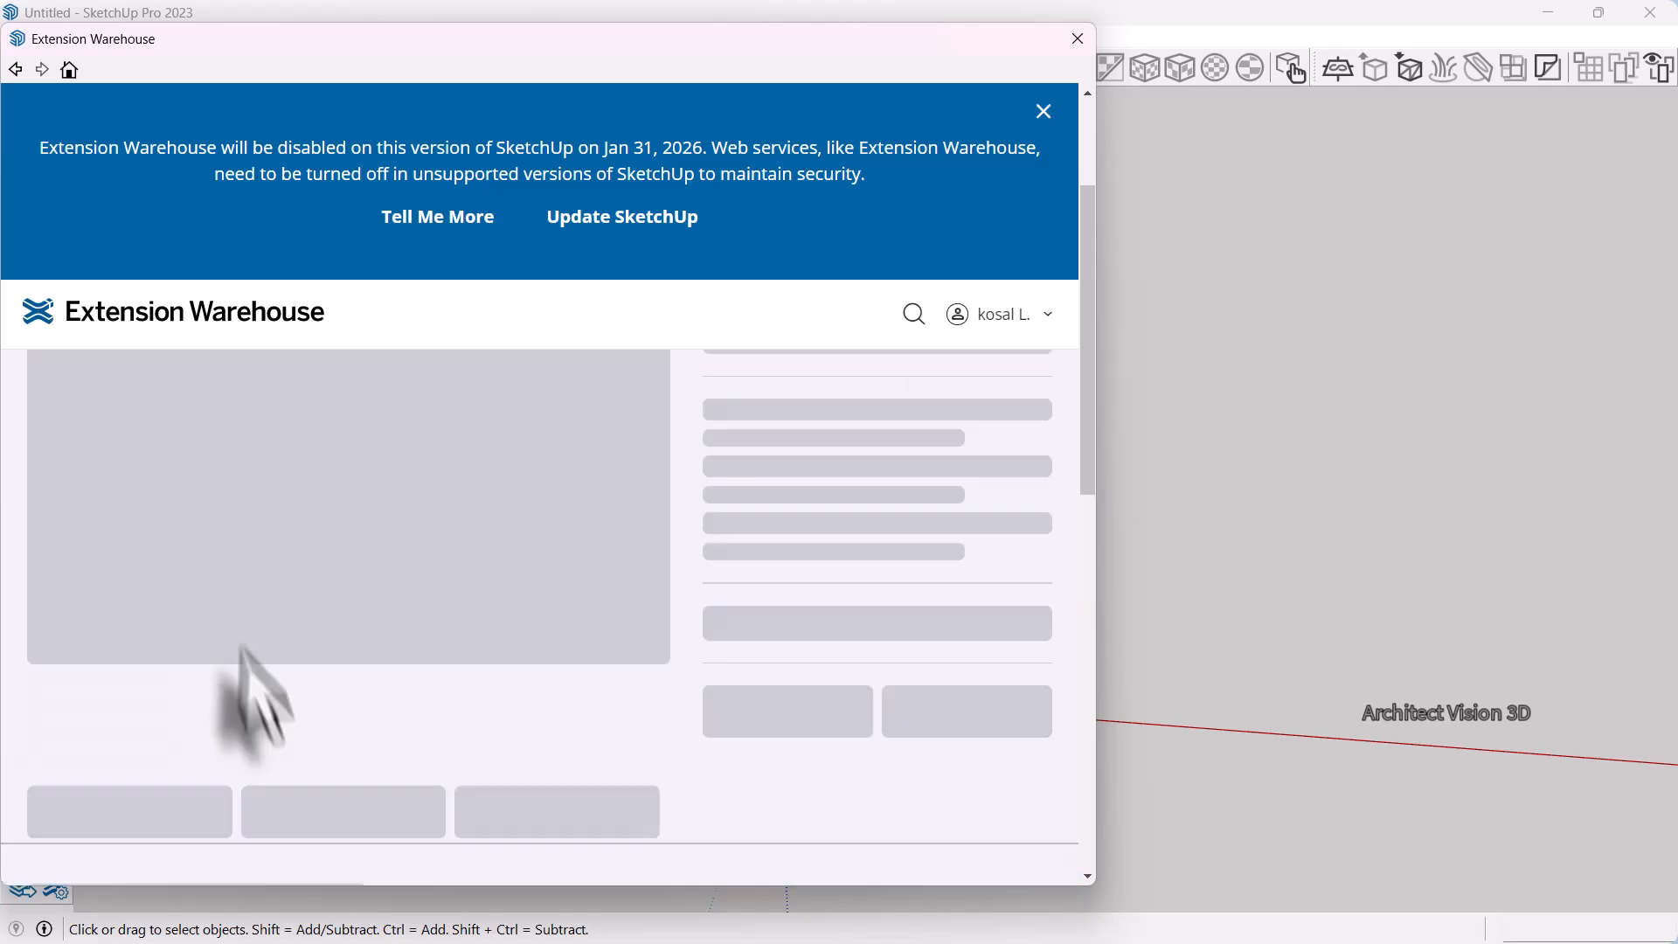
scroll(577, 686, down, 2)
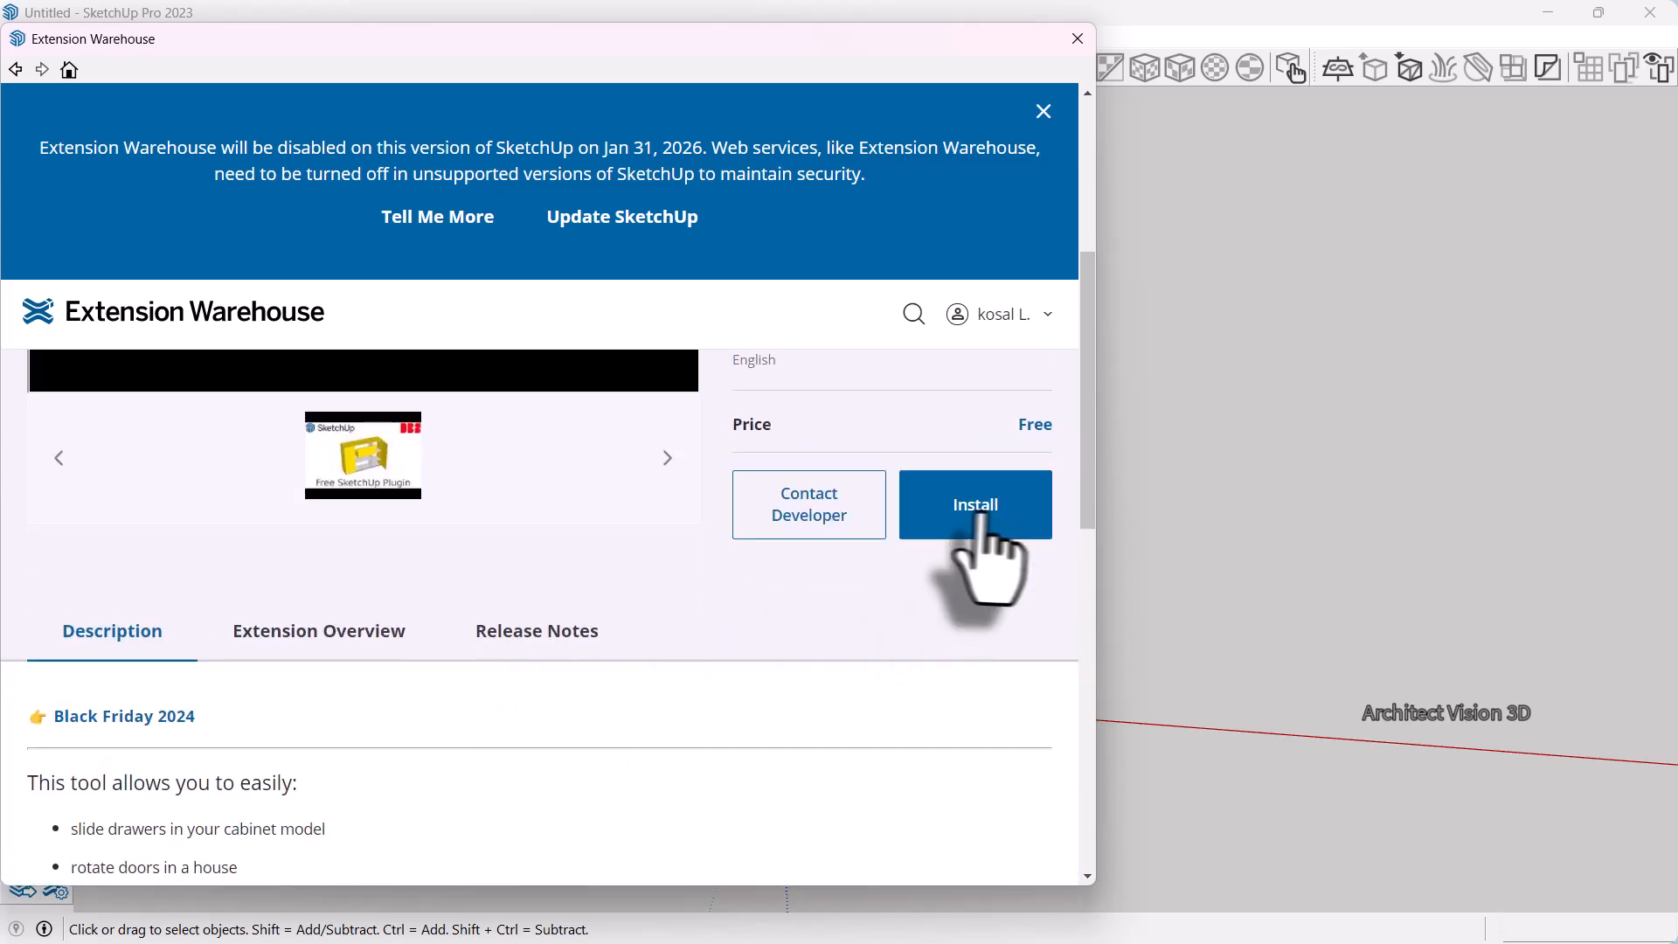
click(1077, 39)
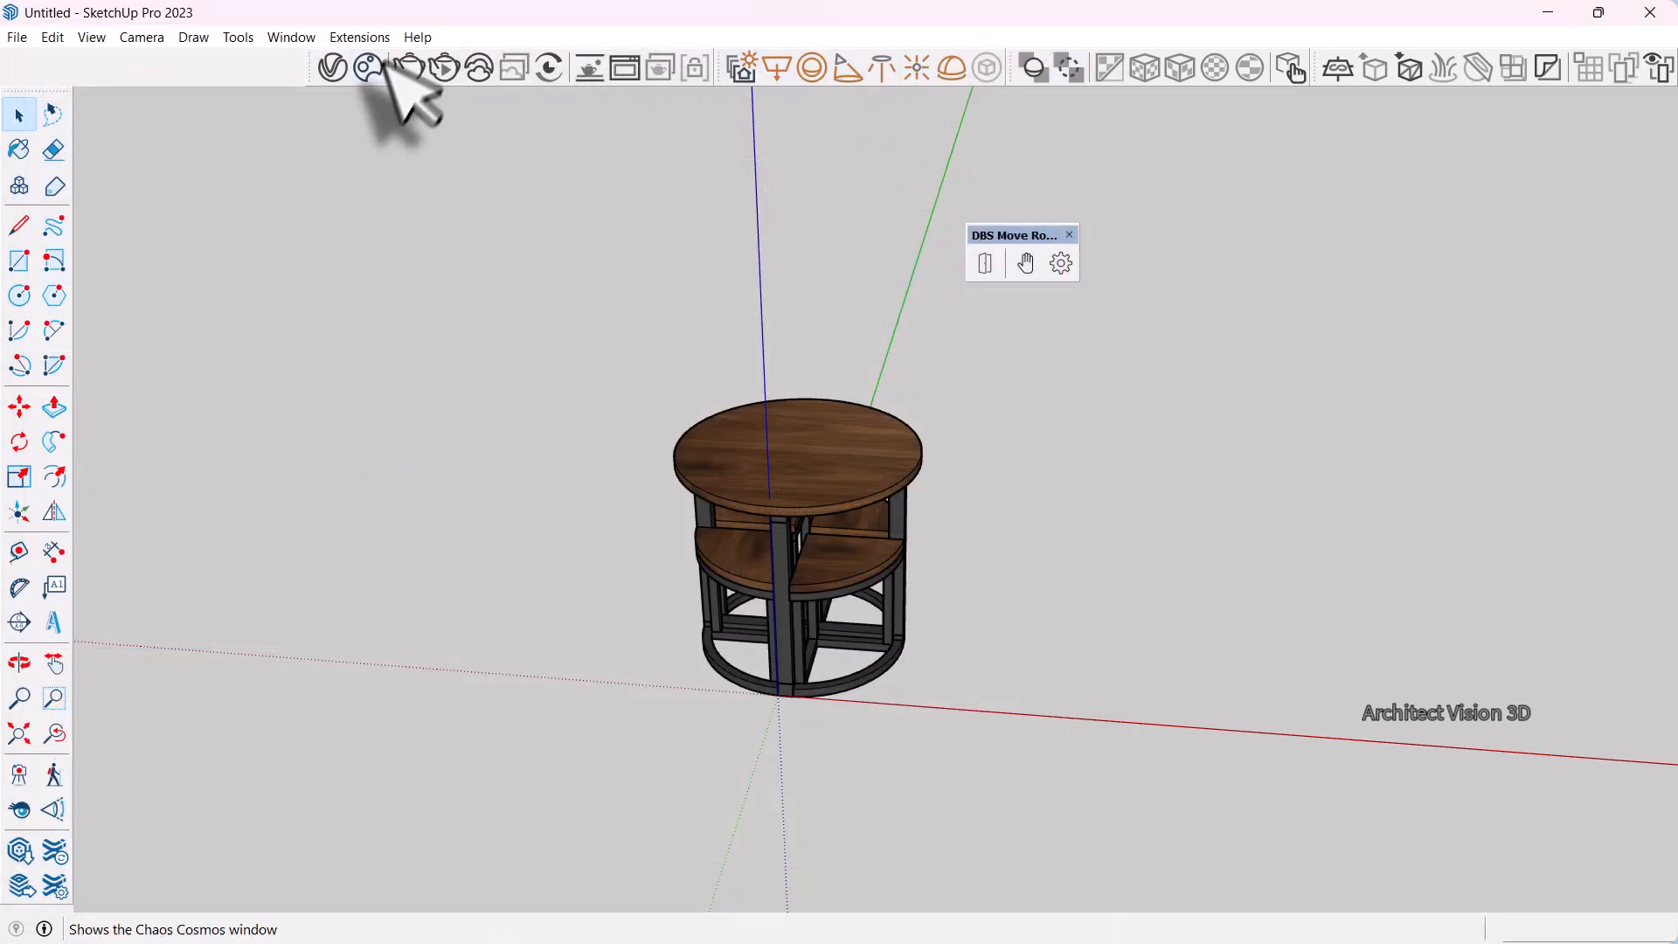
Locate the DBS Move Rotate Open Close entry among the installed extensions
click(359, 37)
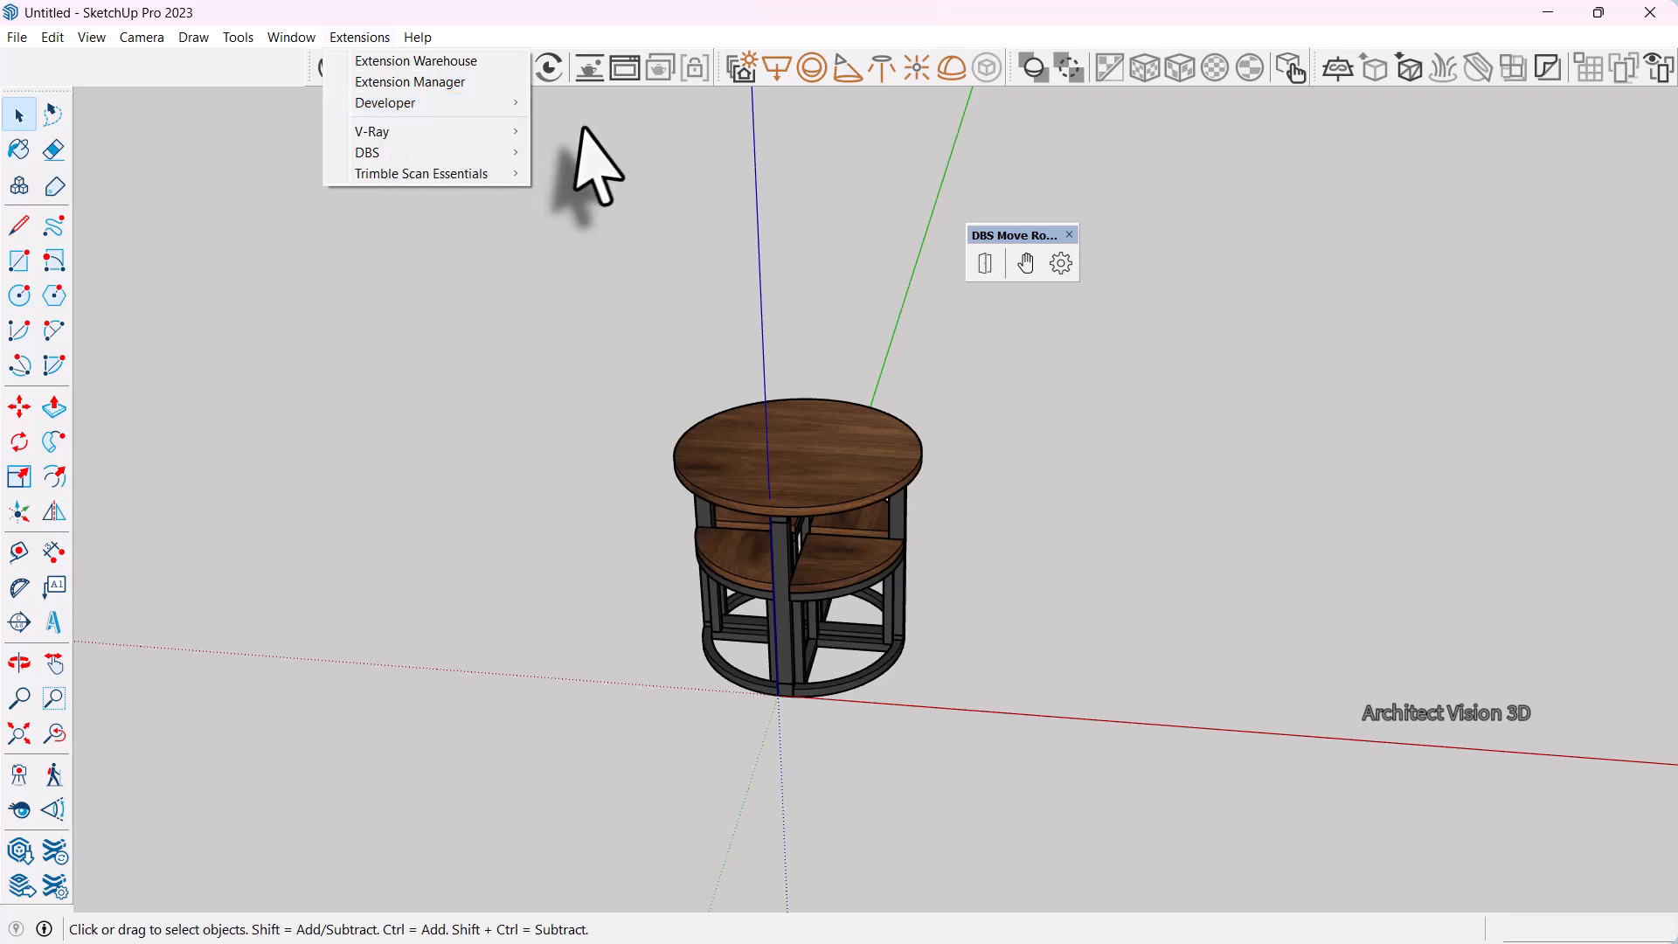
click(485, 139)
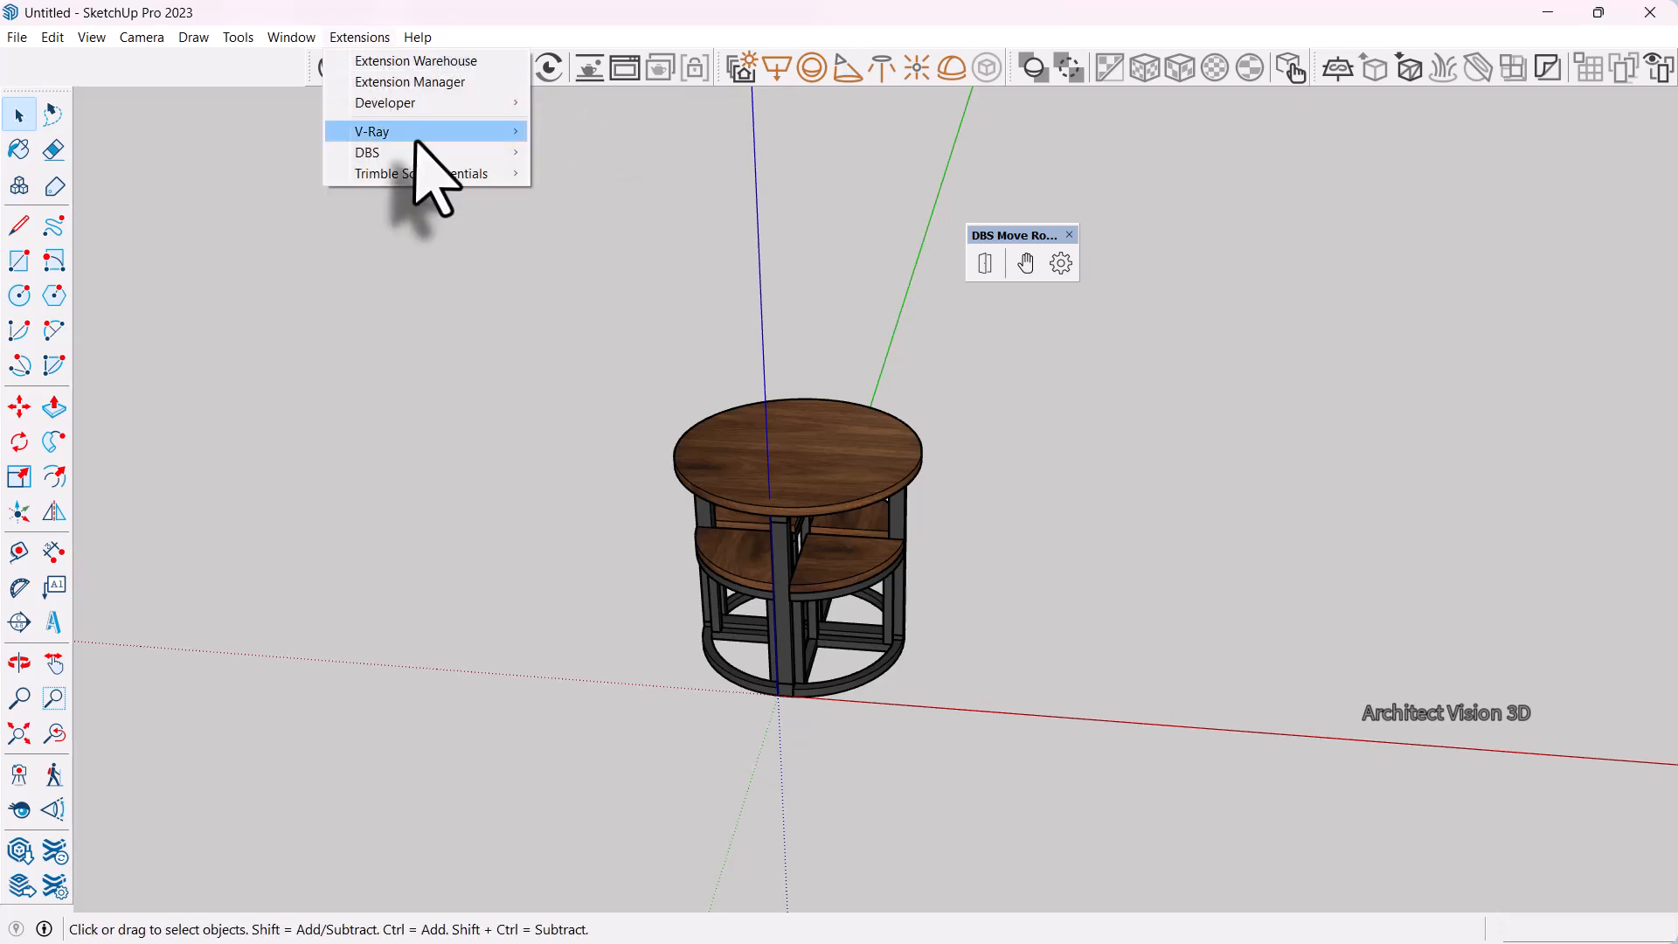
mouse_move(452, 160)
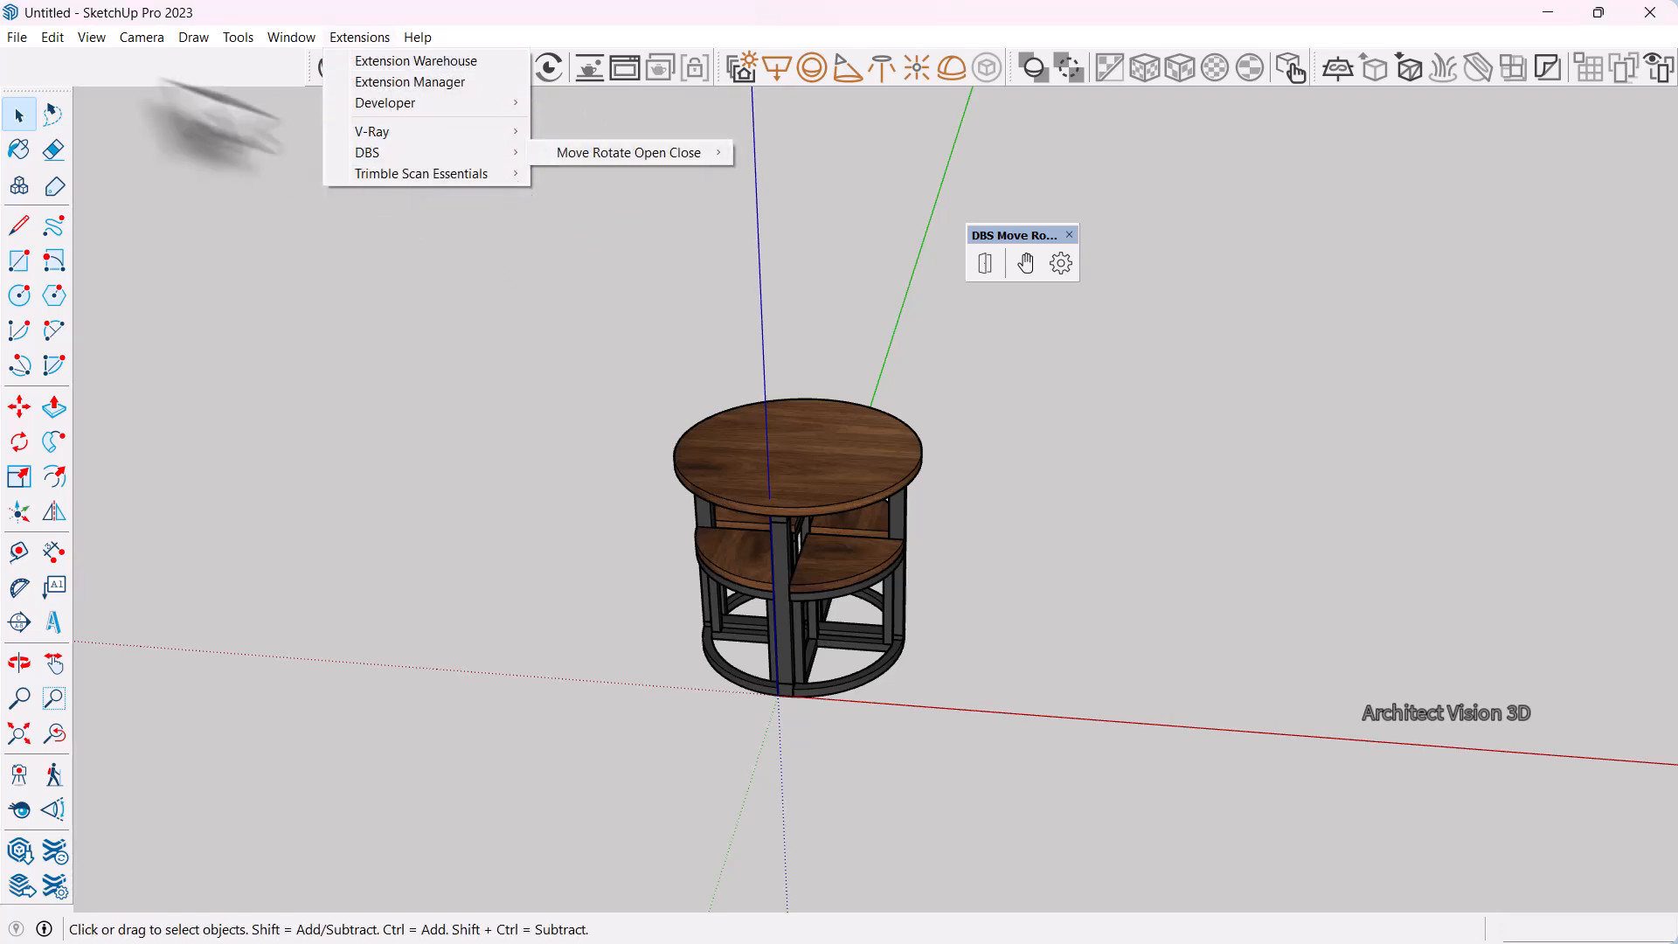
Look up the DBS Move Rotate Open Close entry in the list of available toolbars and close the list
click(98, 39)
click(93, 37)
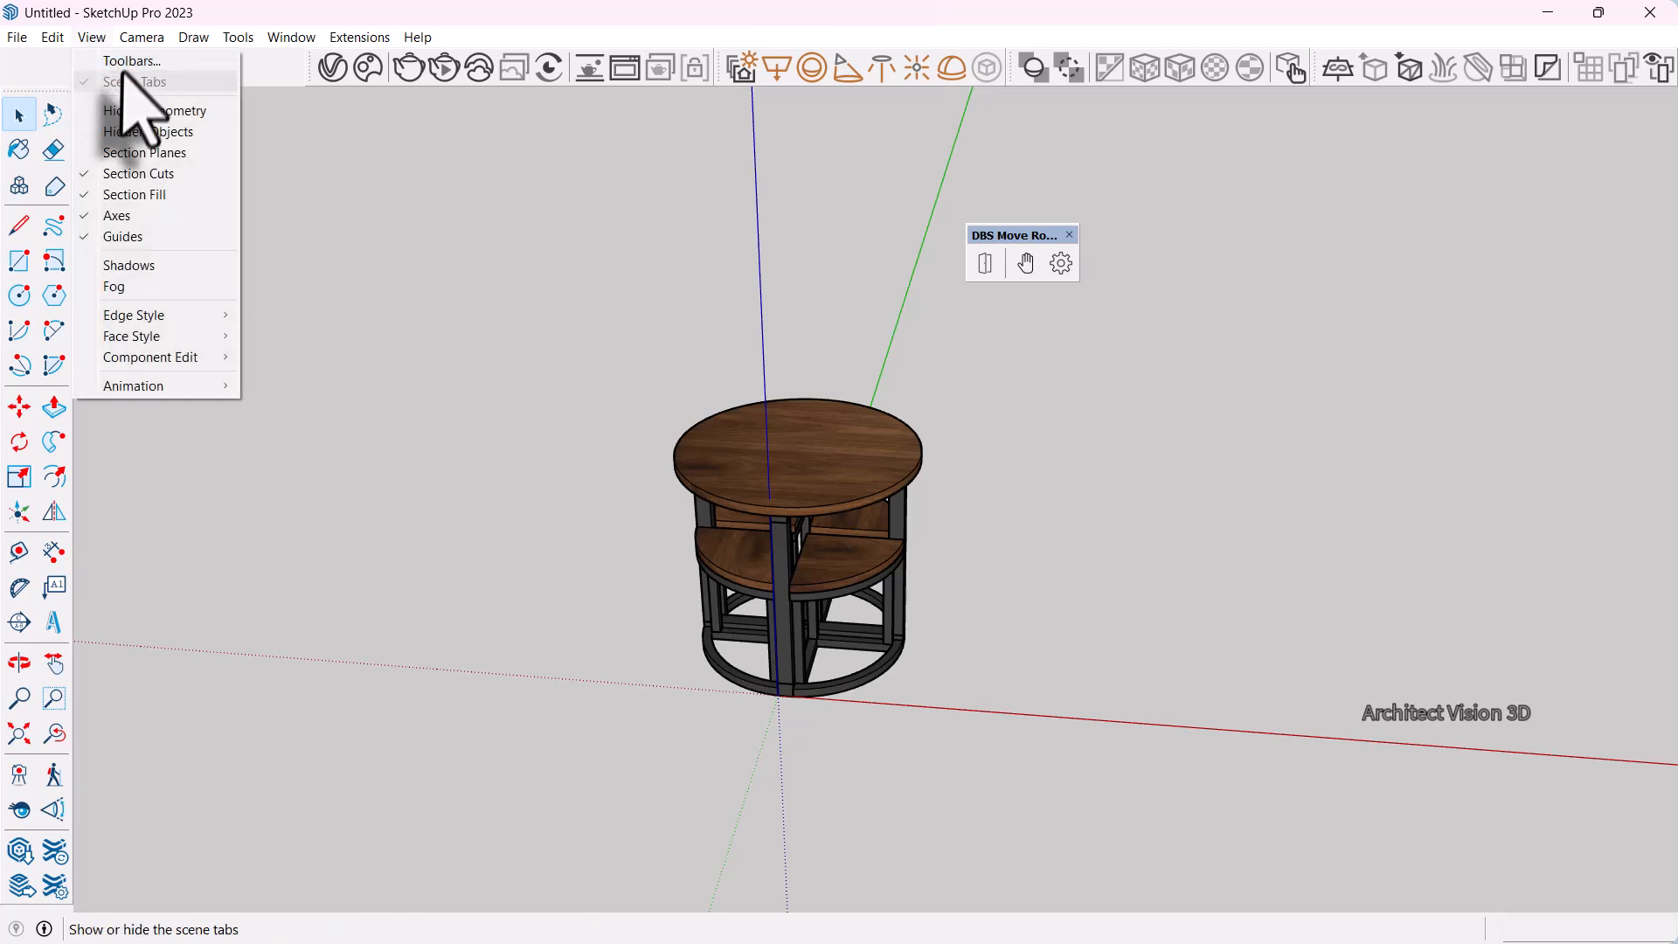
click(123, 62)
click(702, 379)
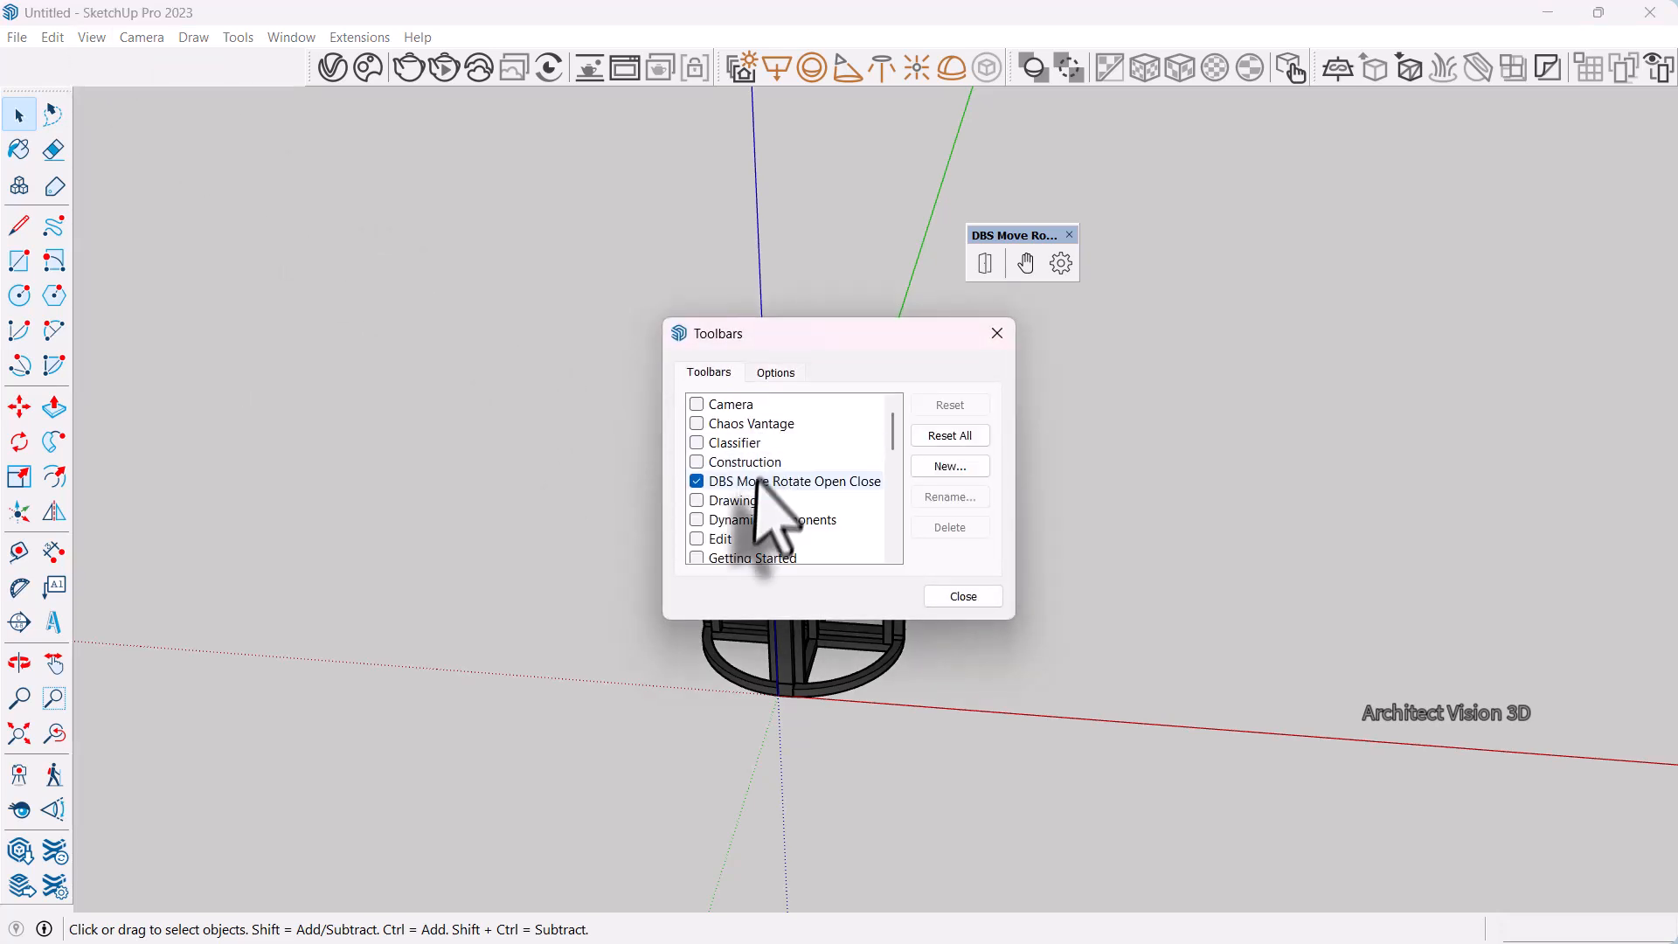
scroll(761, 511, down, 2)
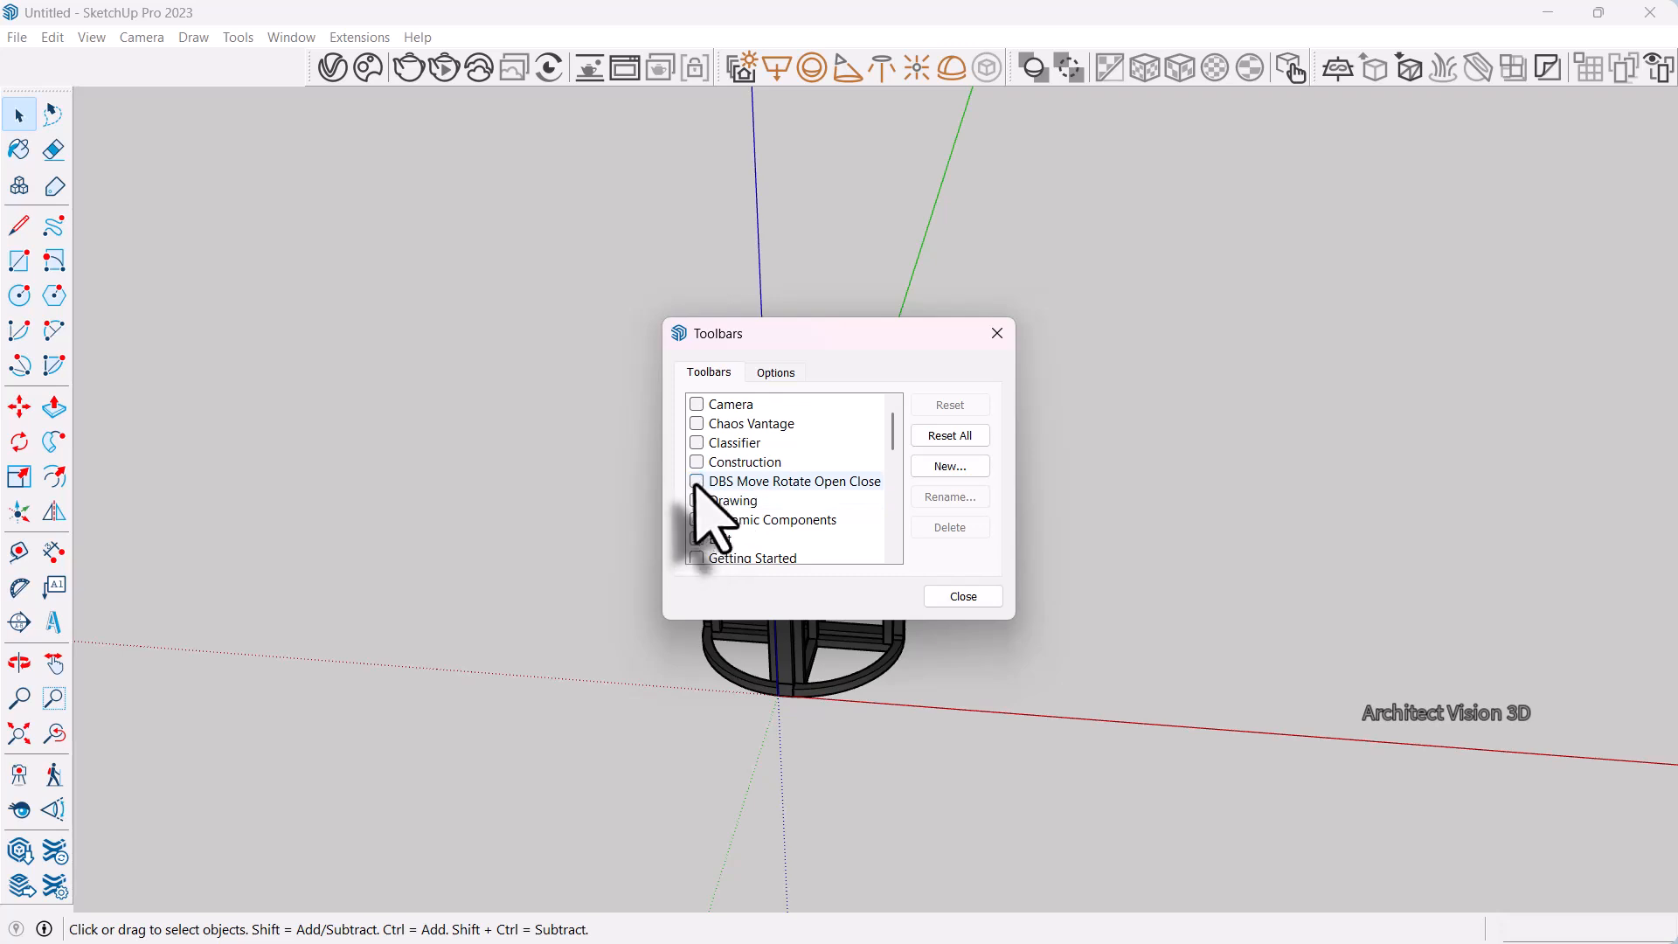
click(961, 598)
Draw a large rectangular floor face on the ground plane around the table
middle_drag(883, 506, 953, 419)
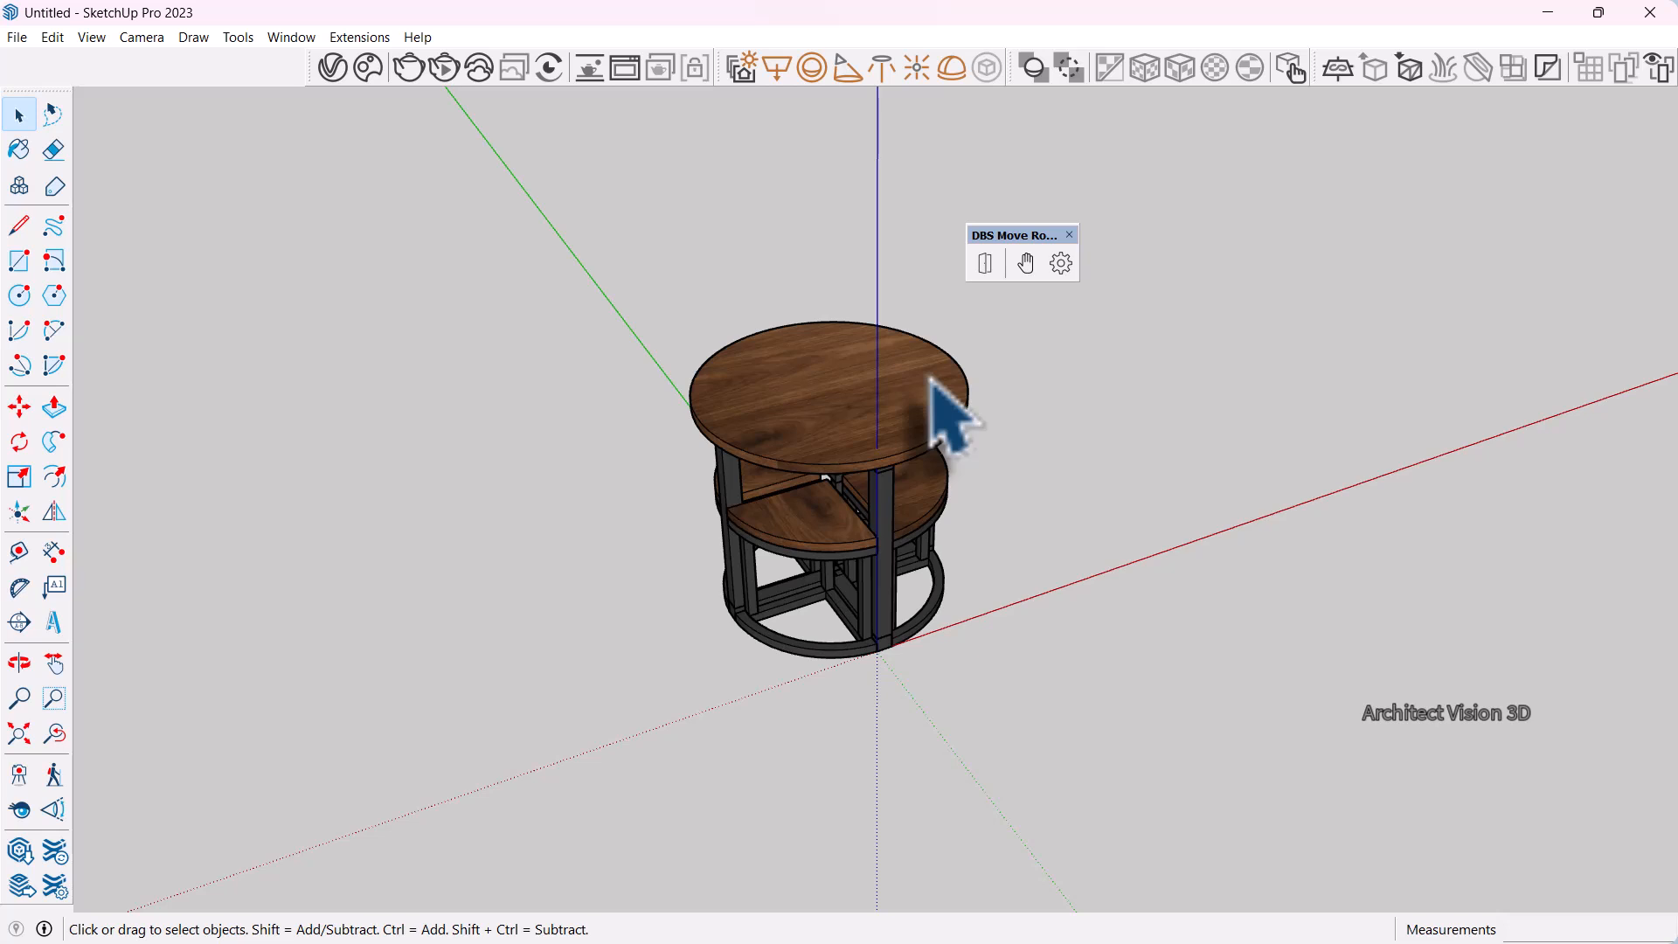
middle_drag(769, 458, 717, 437)
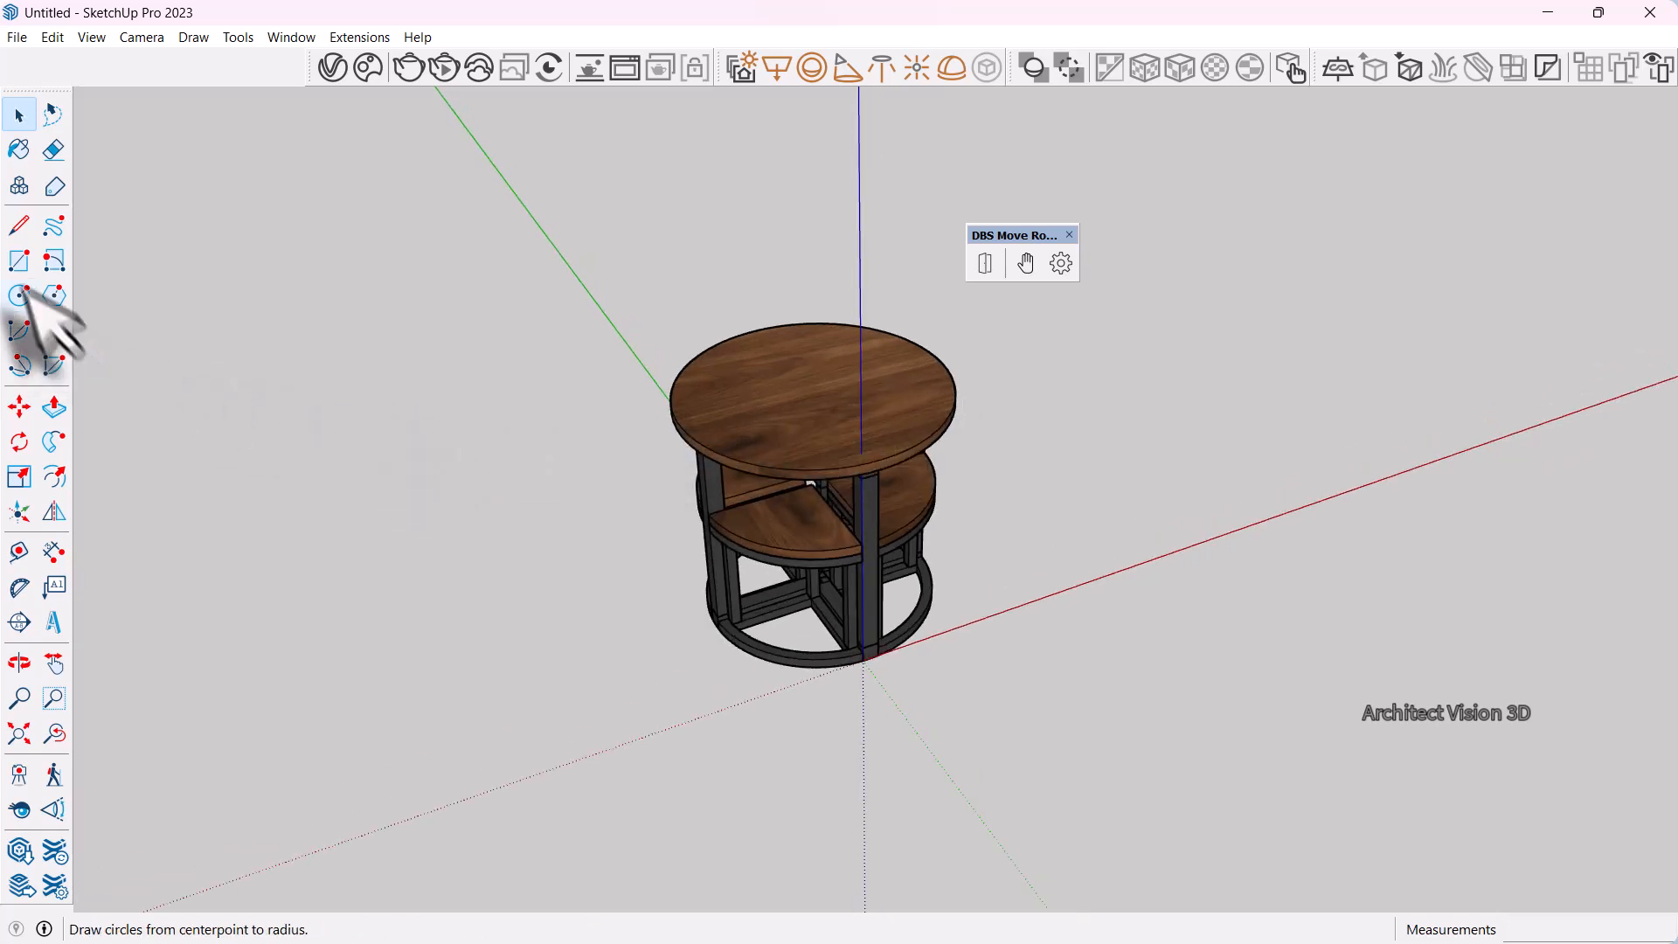
click(20, 260)
middle_drag(234, 389, 377, 336)
click(377, 333)
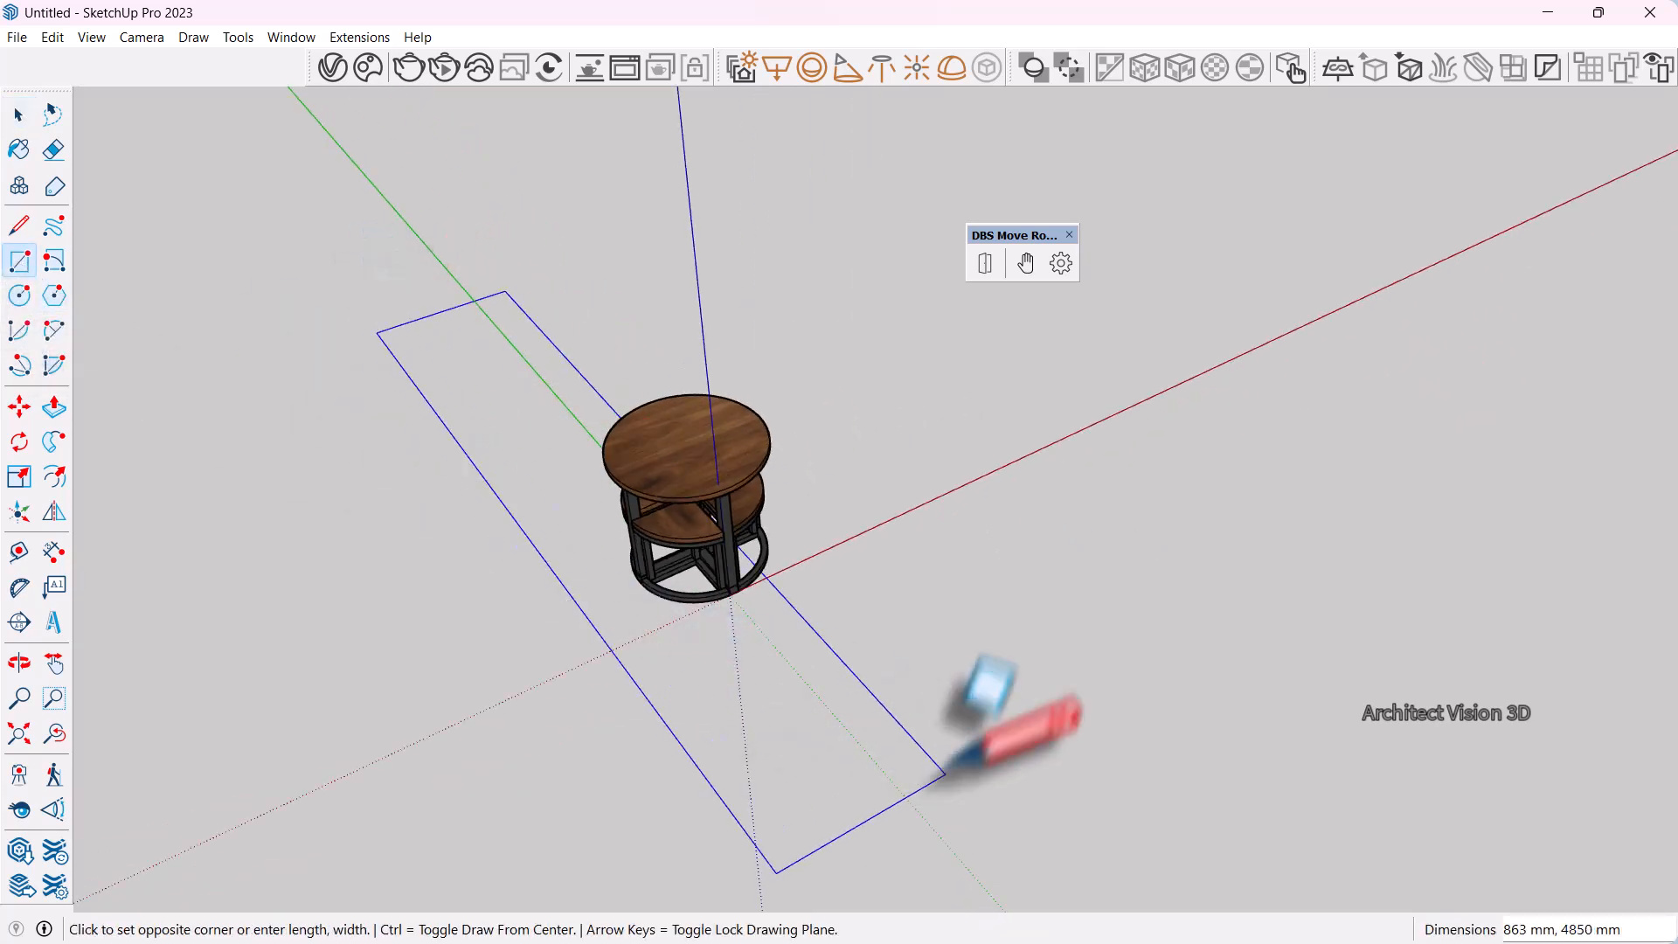
click(1217, 588)
key(space)
scroll(900, 541, down, 3)
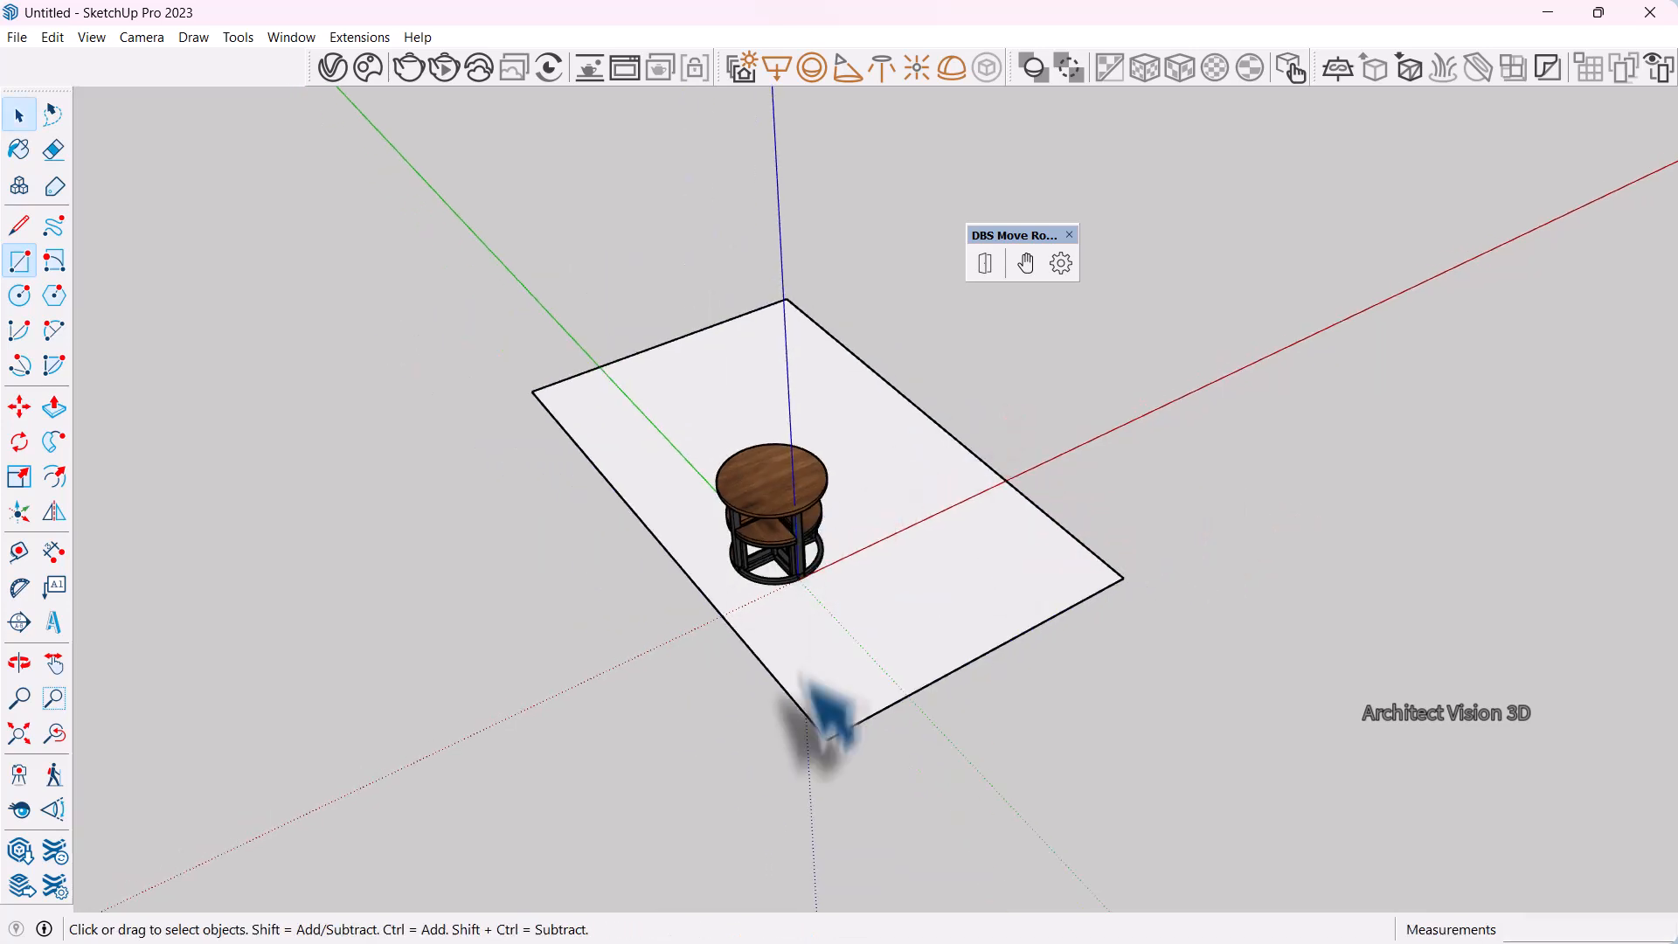
Scale the floor rectangle outward along its long side near the table so it extends farther along the red axis
scroll(778, 660, up, 2)
drag(1011, 788, 693, 657)
key(s)
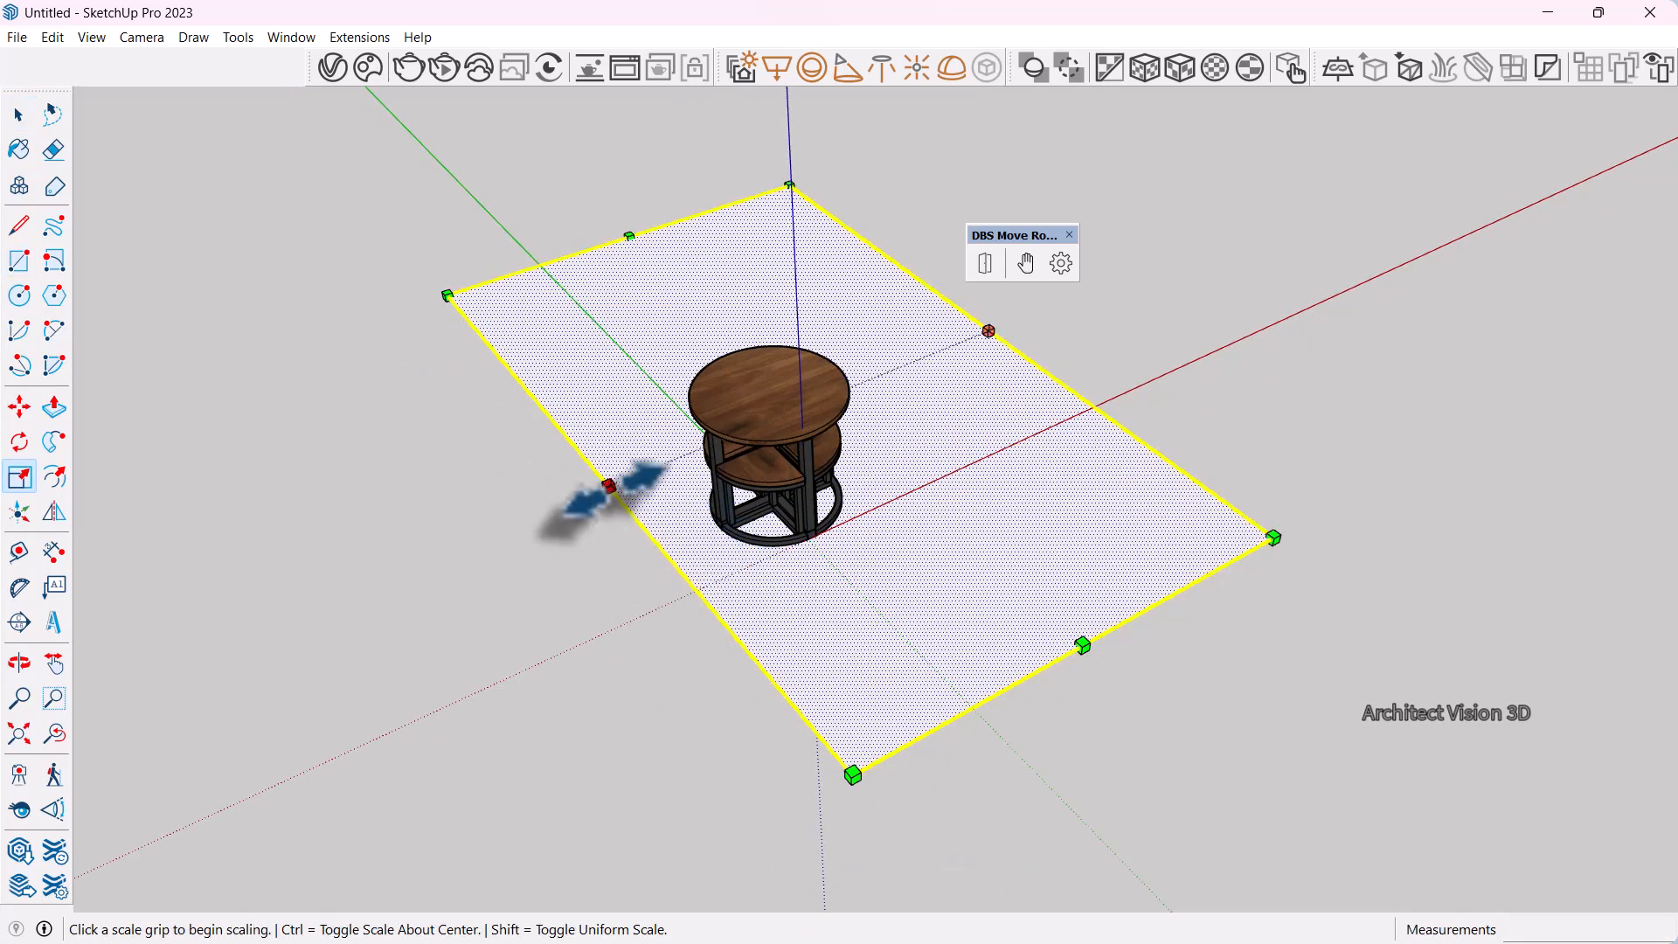
click(609, 485)
click(452, 567)
key(space)
scroll(557, 564, down, 2)
click(1082, 684)
scroll(724, 540, up, 9)
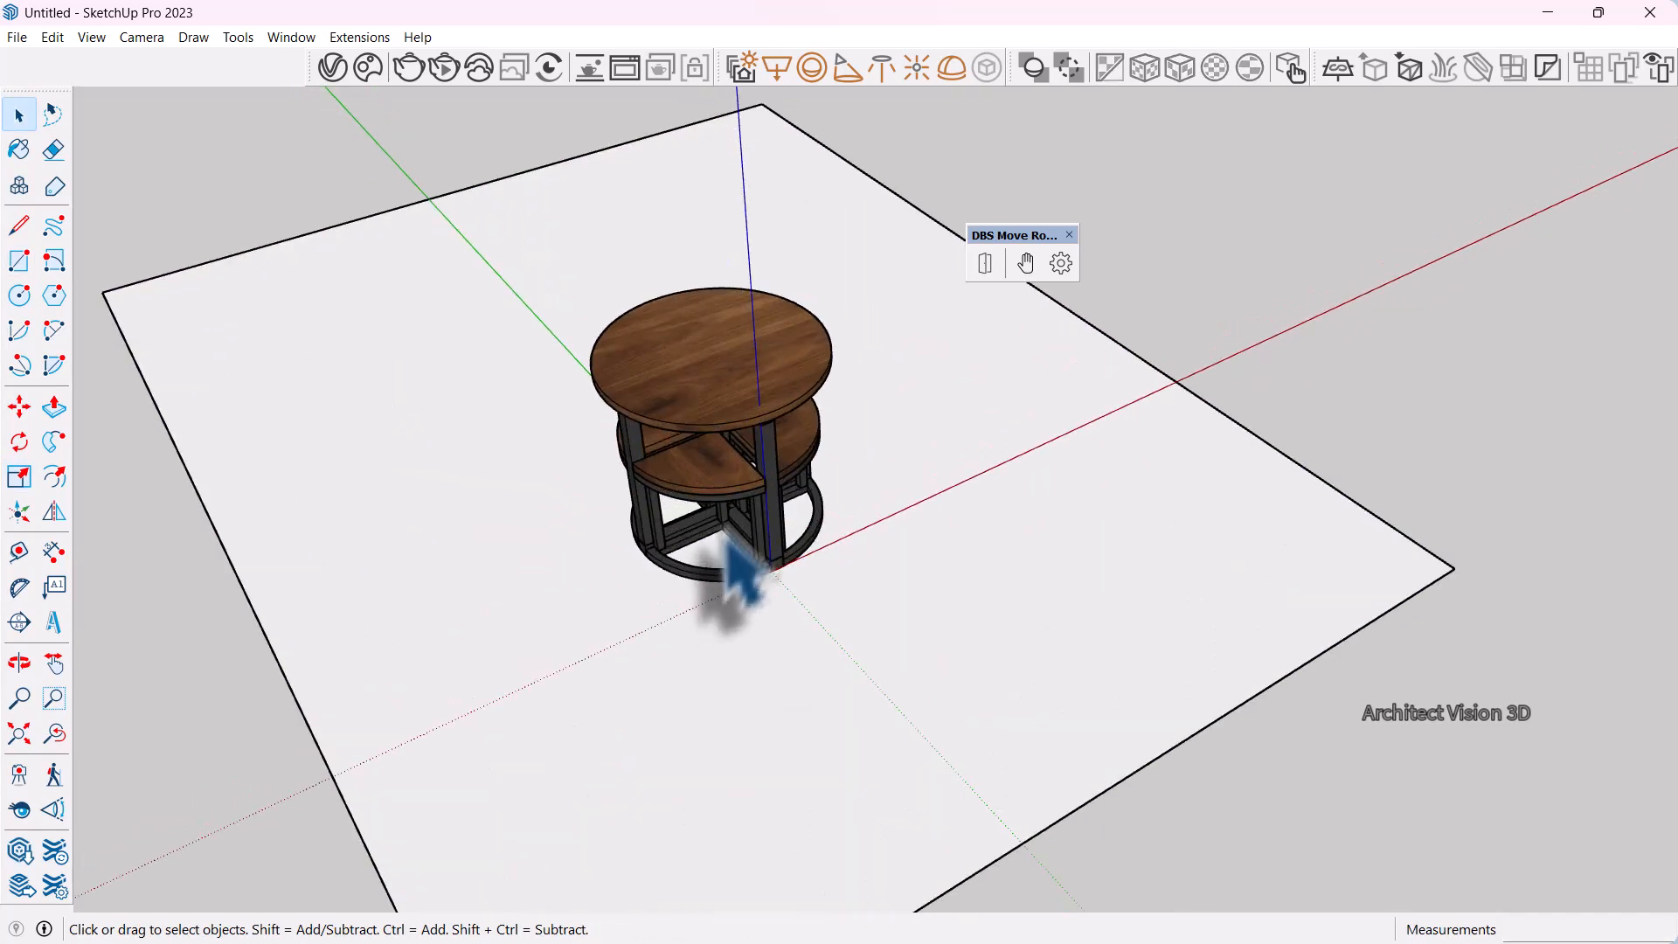
Move the front quarter-round stool out of its quadrant along the red axis, clear of the table
click(749, 468)
scroll(468, 487, down, 5)
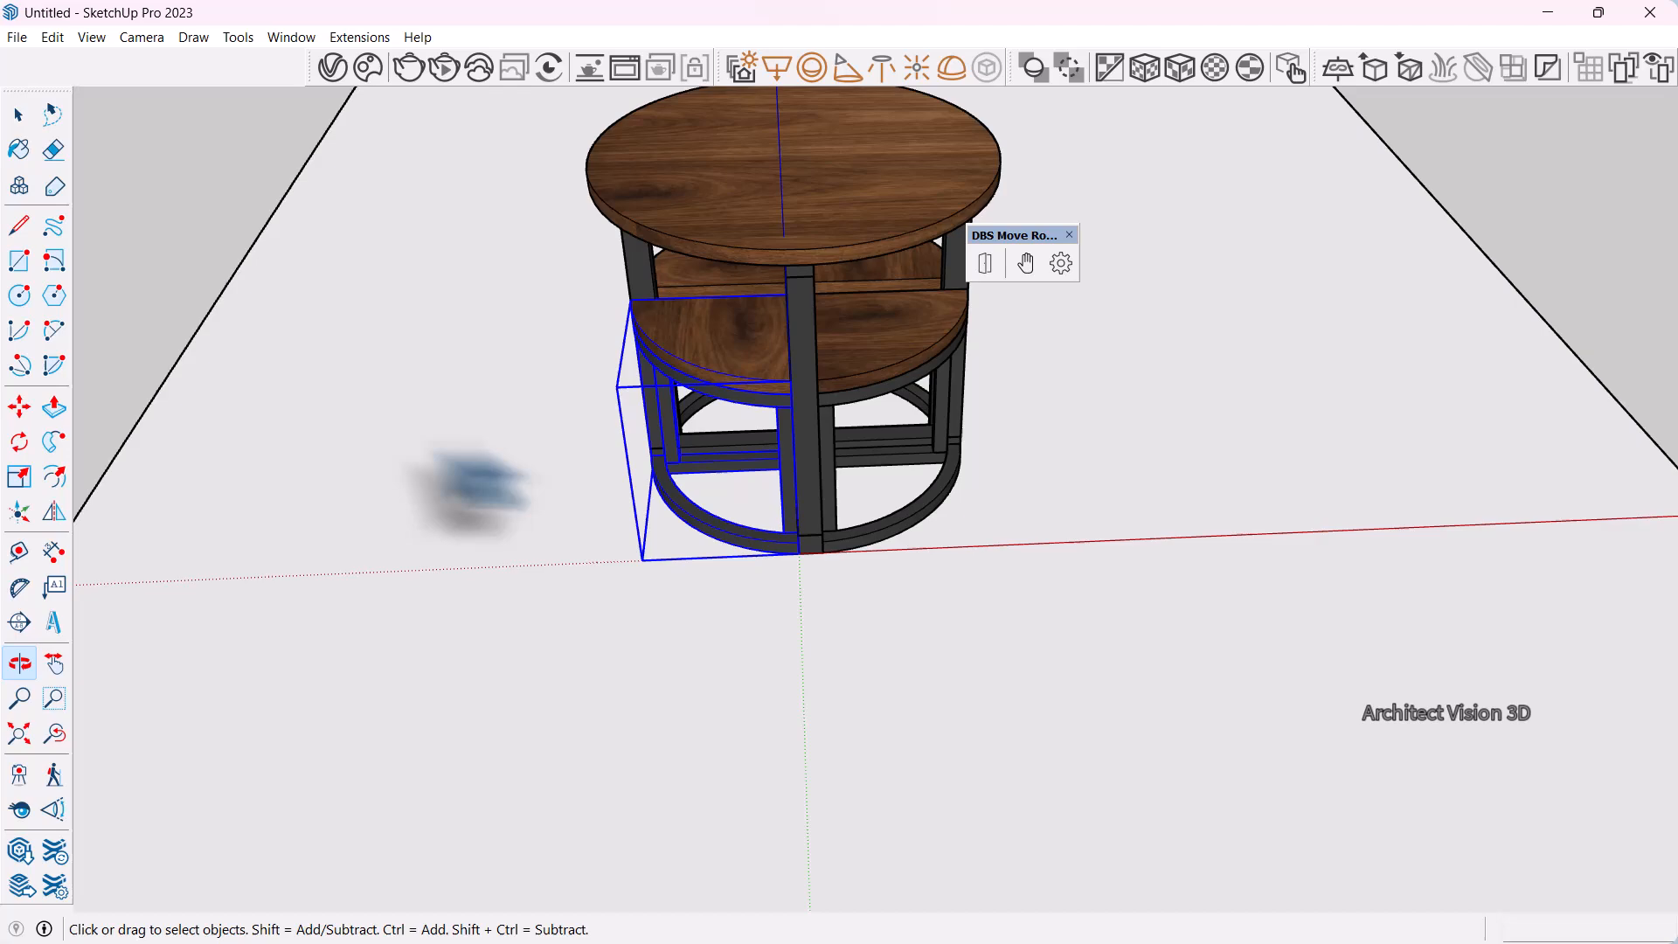
click(20, 406)
click(749, 604)
click(453, 647)
scroll(749, 543, up, 5)
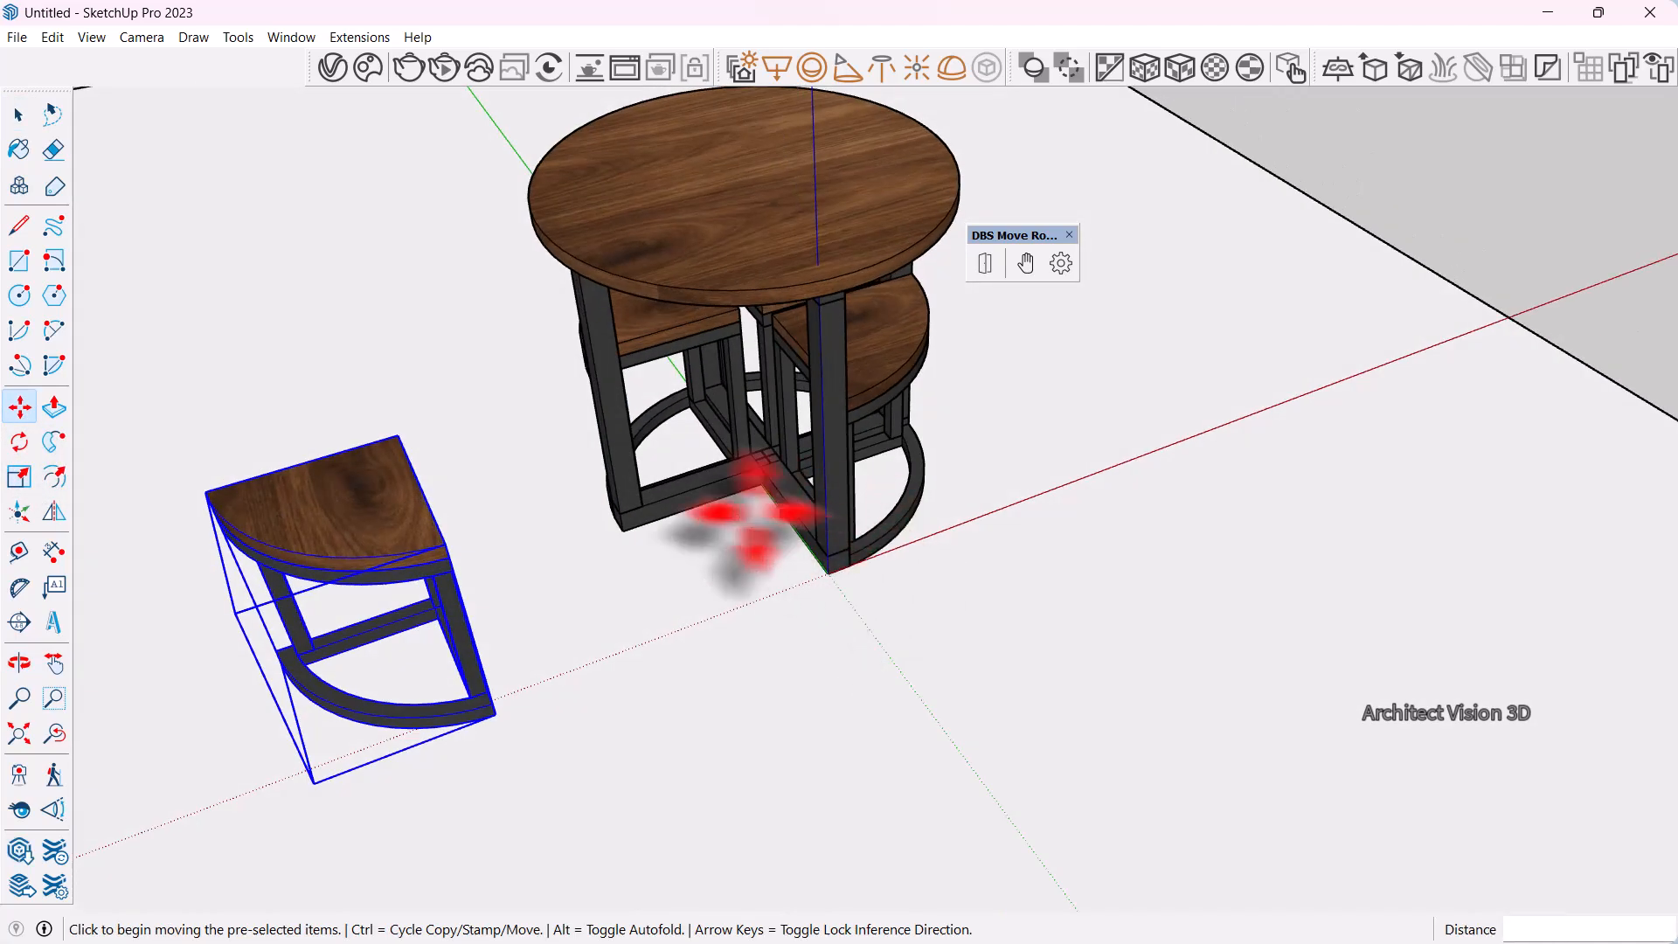
key(space)
Group the floor face together with its bounding edges
middle_drag(806, 527, 757, 584)
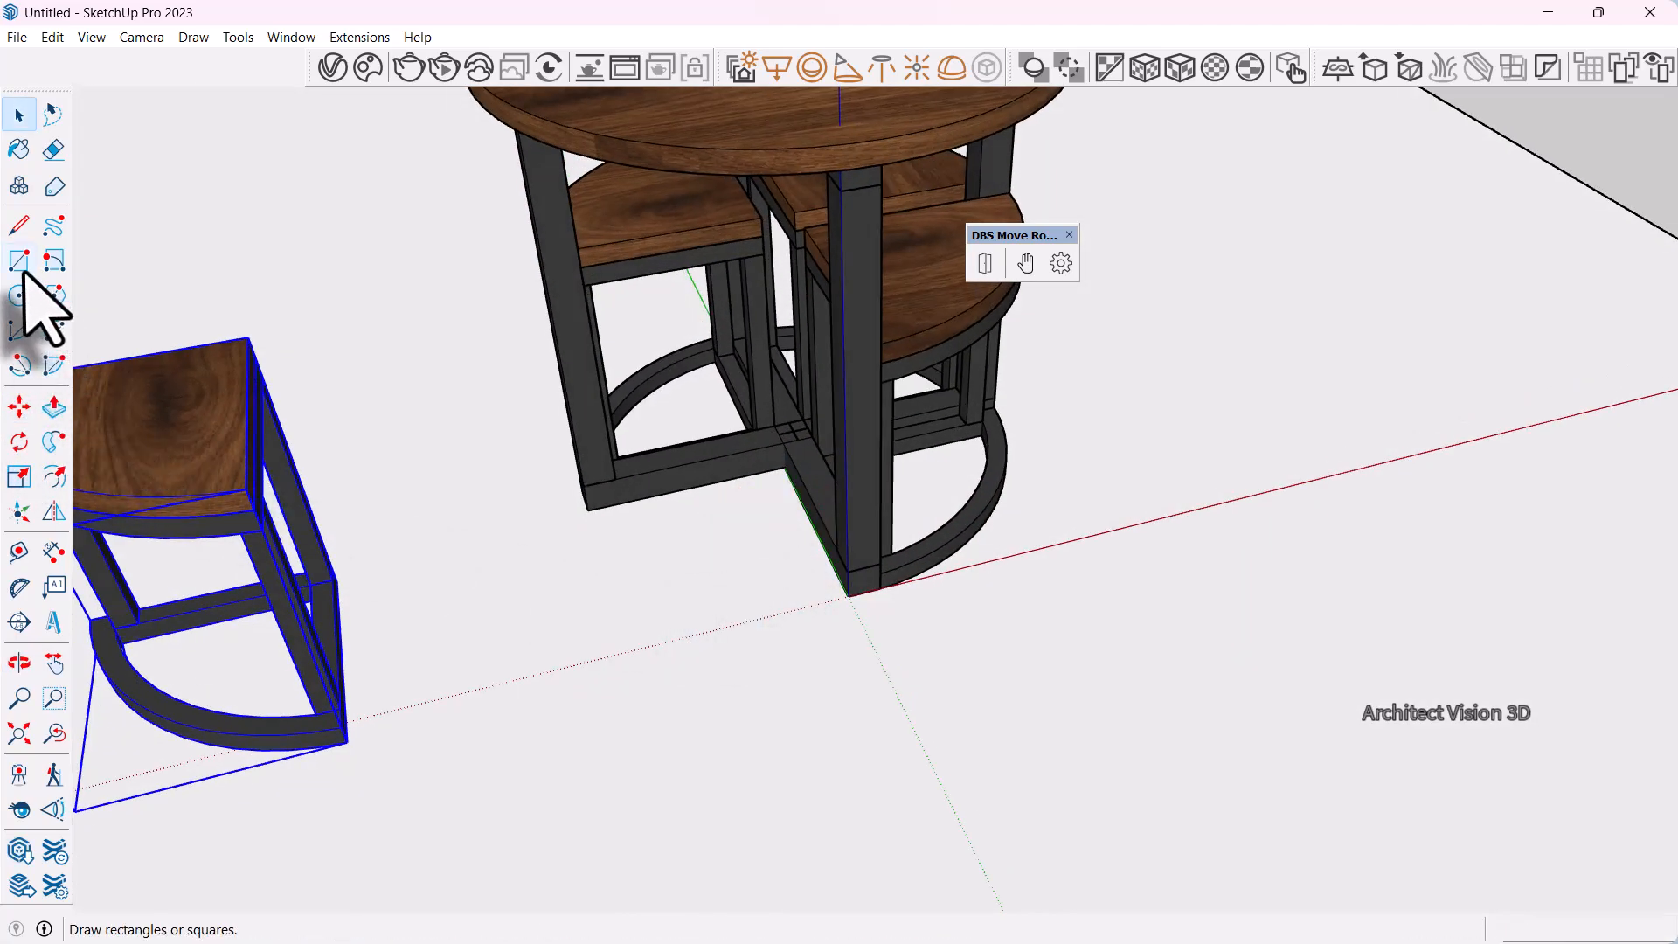
double_click(898, 714)
right_click(899, 714)
click(1004, 493)
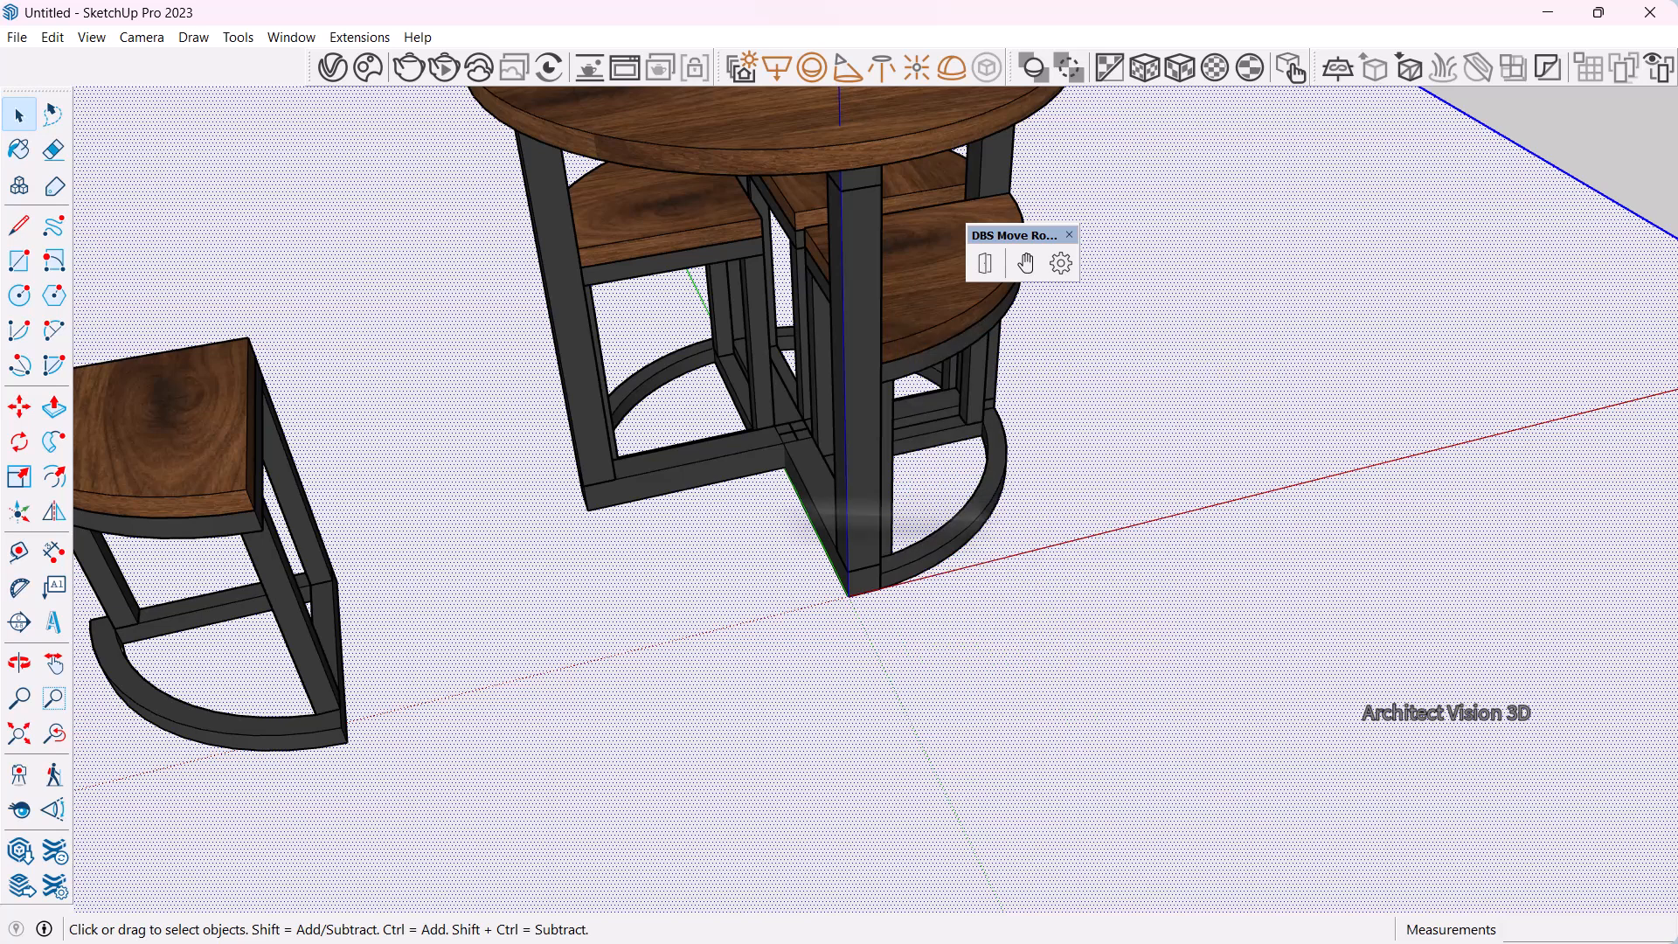
Draw a rotated rectangle on the floor in the vacated quadrant, with its first side about 319 mm along the base bar
click(19, 261)
scroll(839, 454, up, 3)
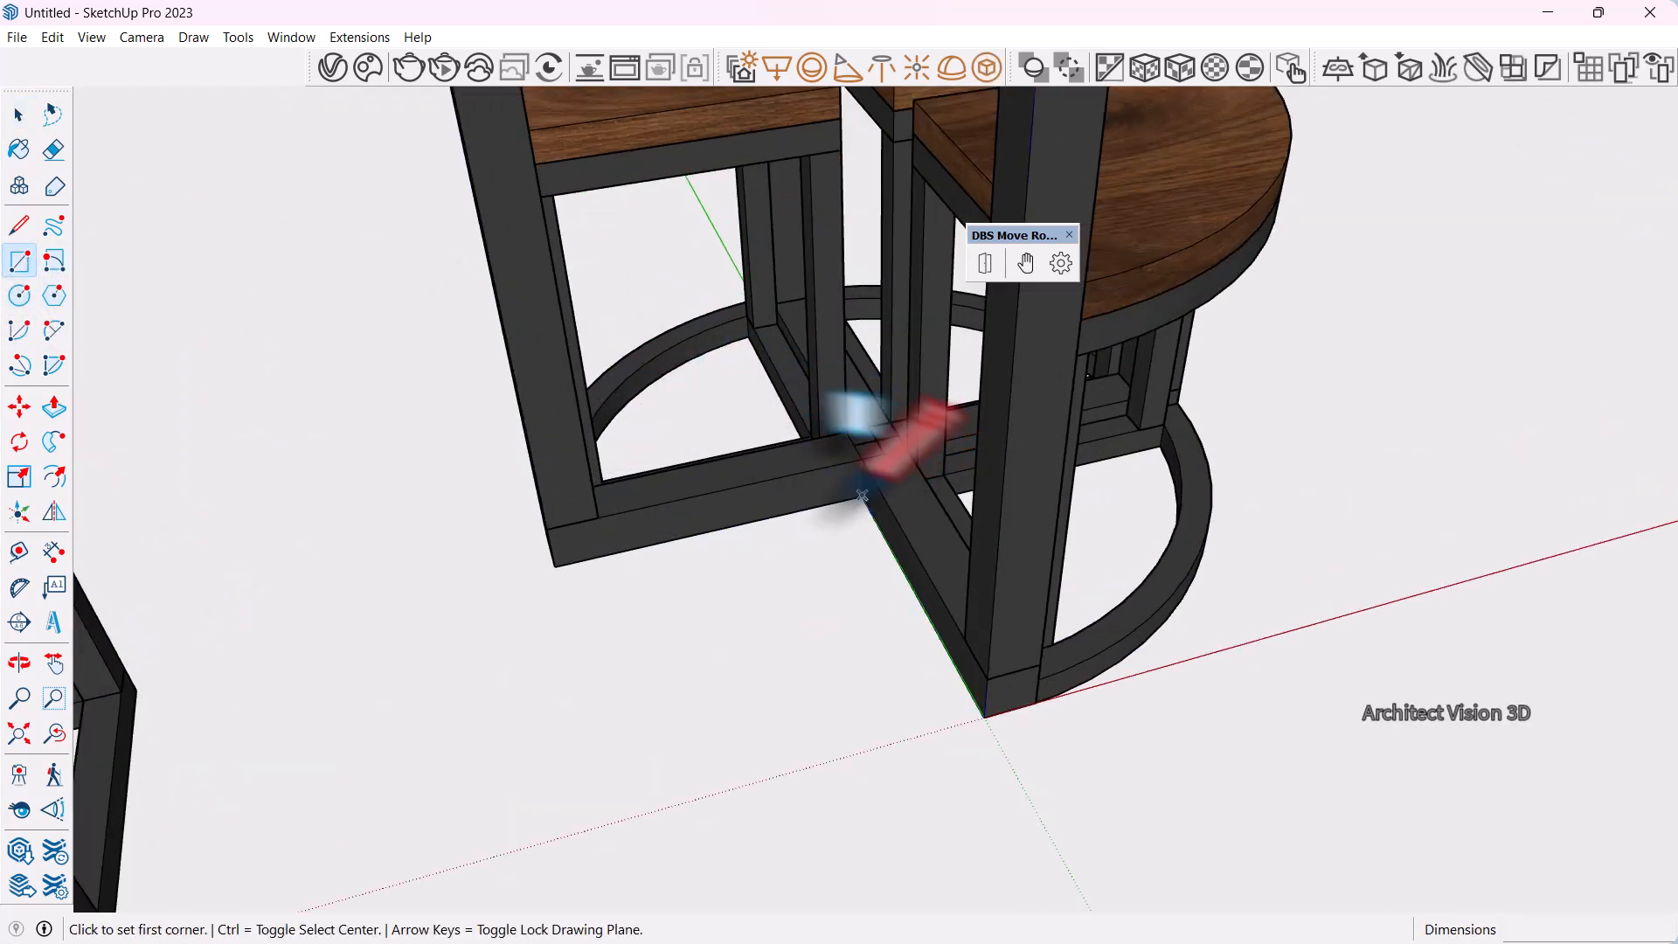
click(54, 260)
middle_drag(647, 455, 853, 514)
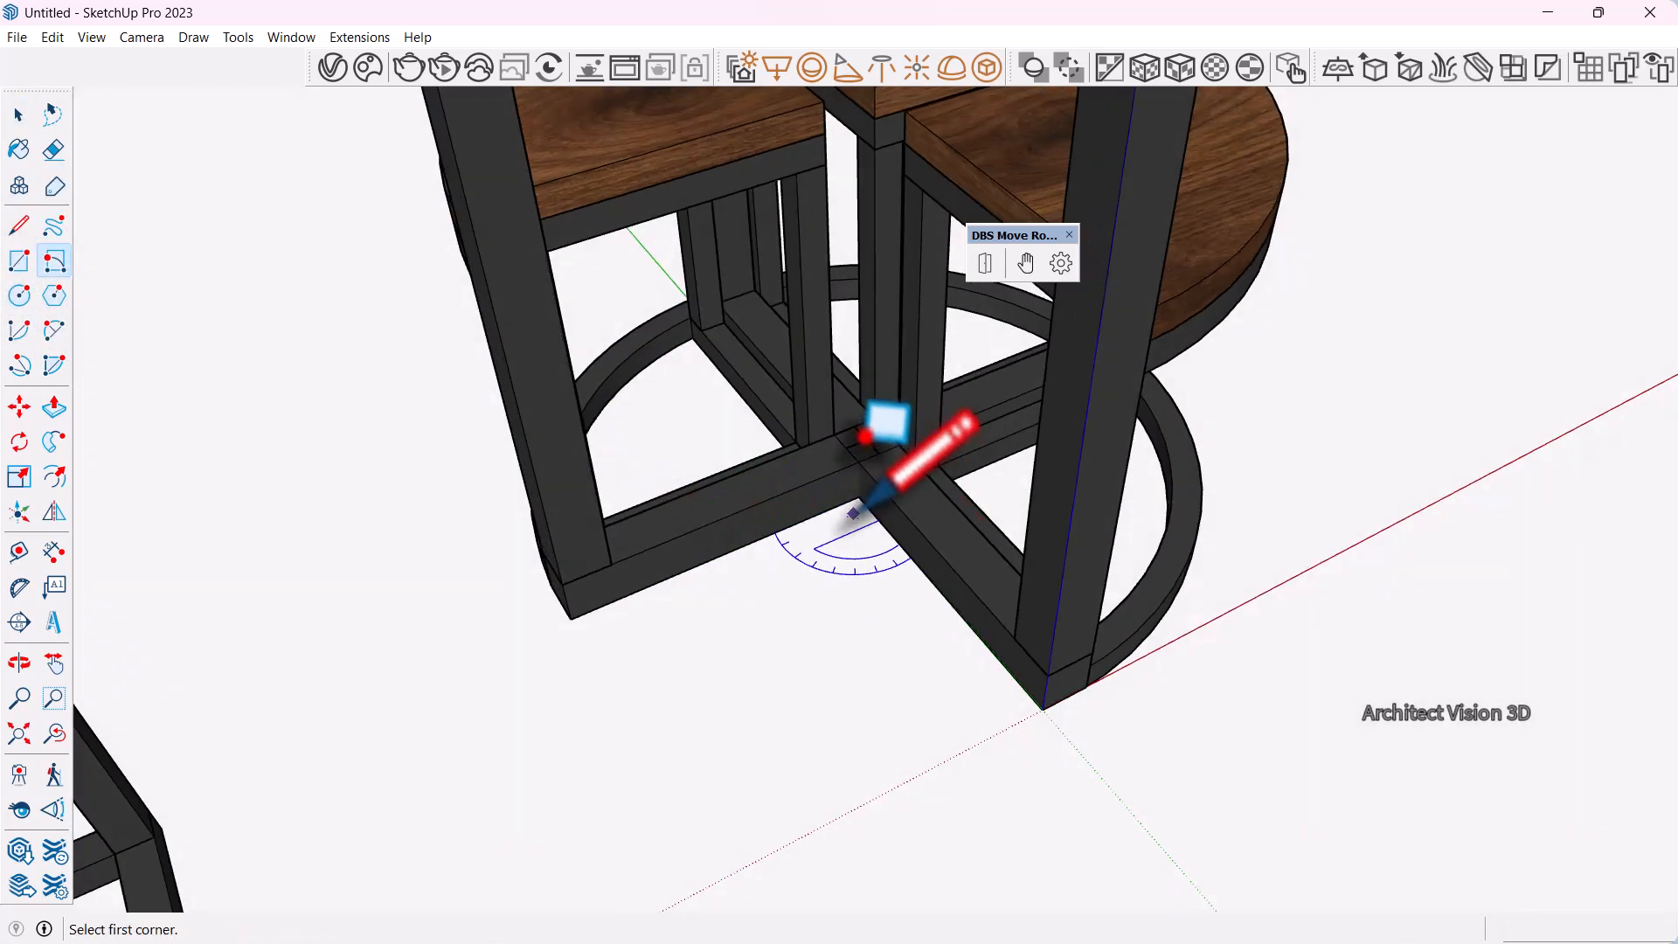
click(860, 498)
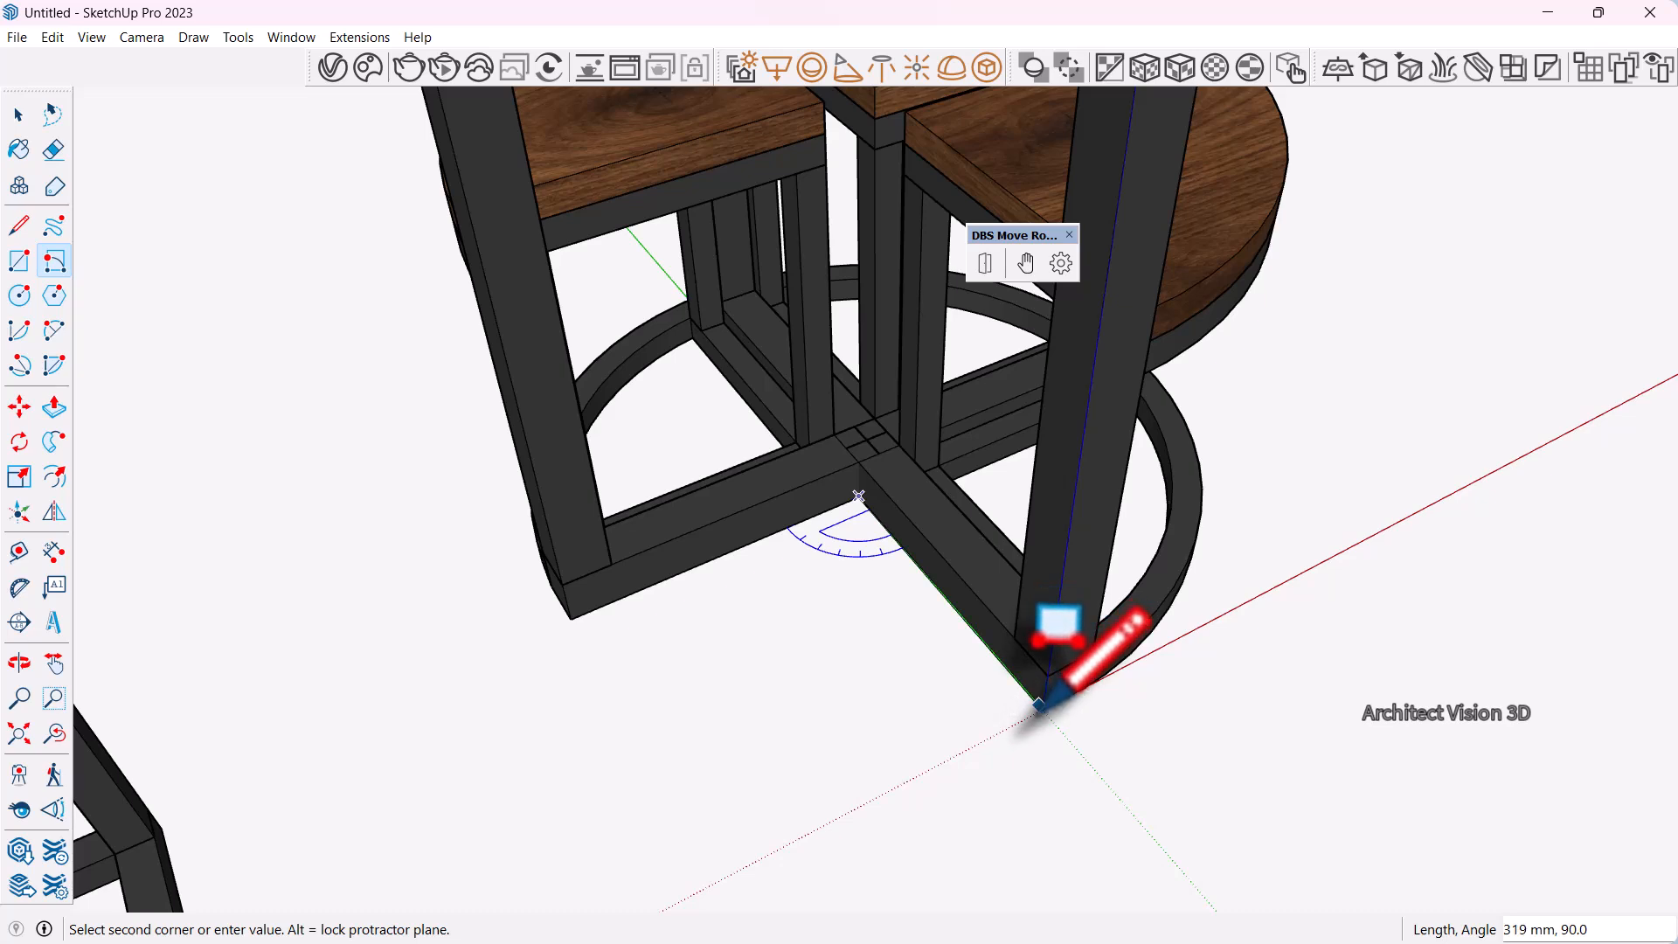
click(1044, 708)
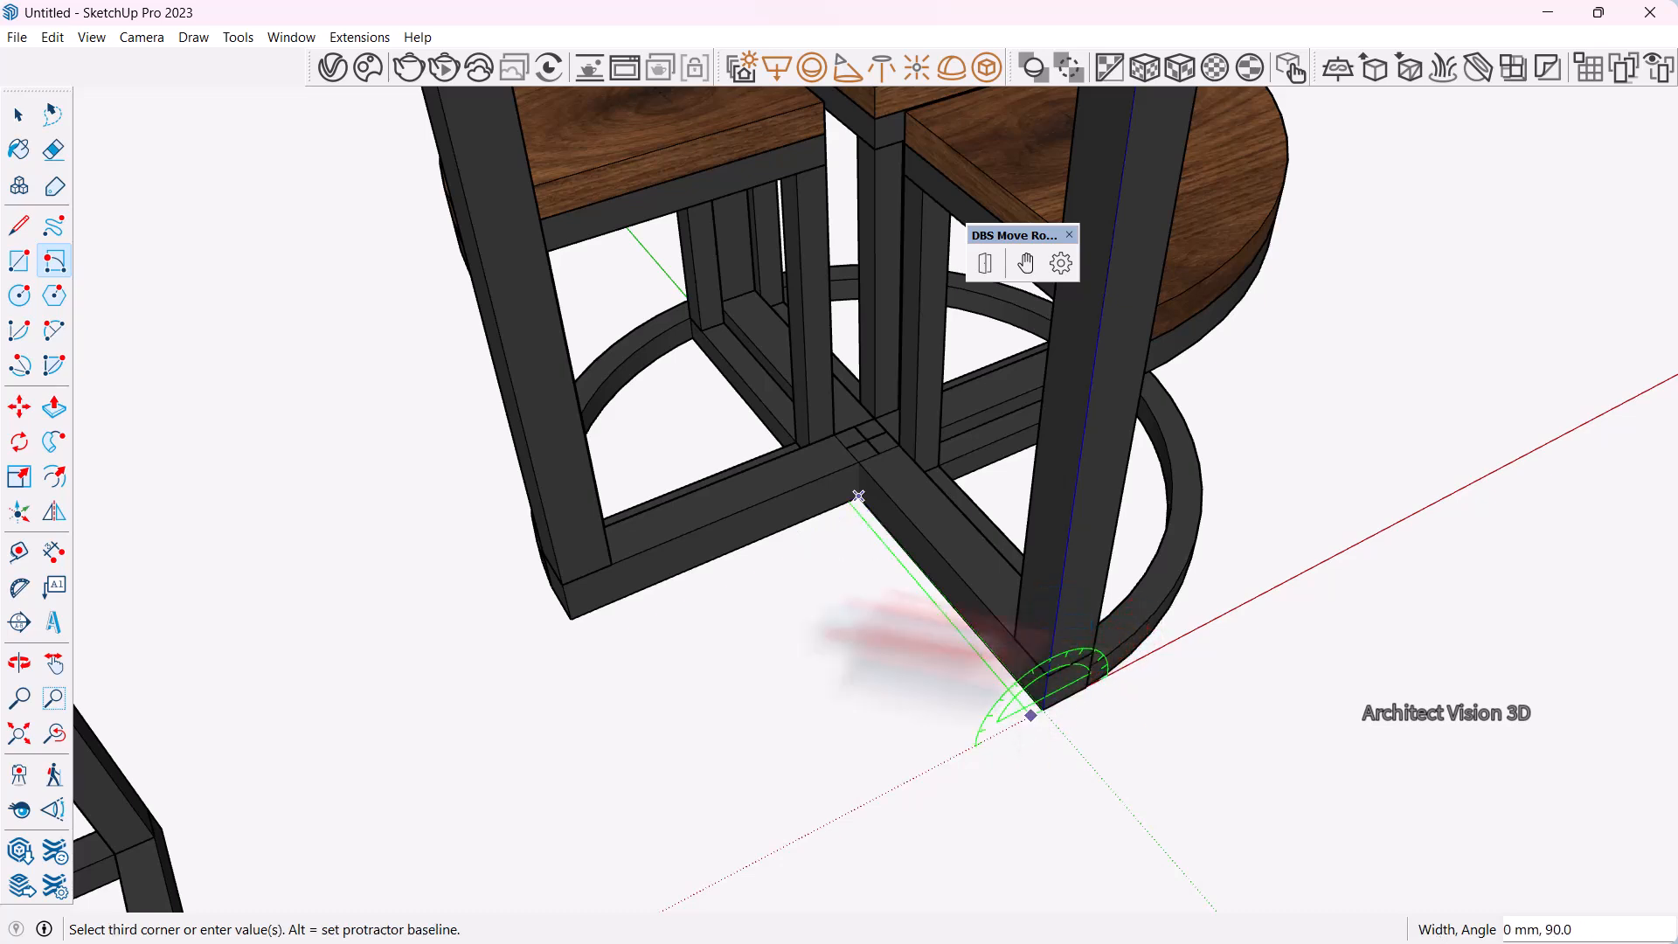
click(573, 618)
scroll(730, 603, down, 3)
key(space)
scroll(962, 626, down, 2)
middle_drag(816, 606, 778, 617)
scroll(962, 626, up, 2)
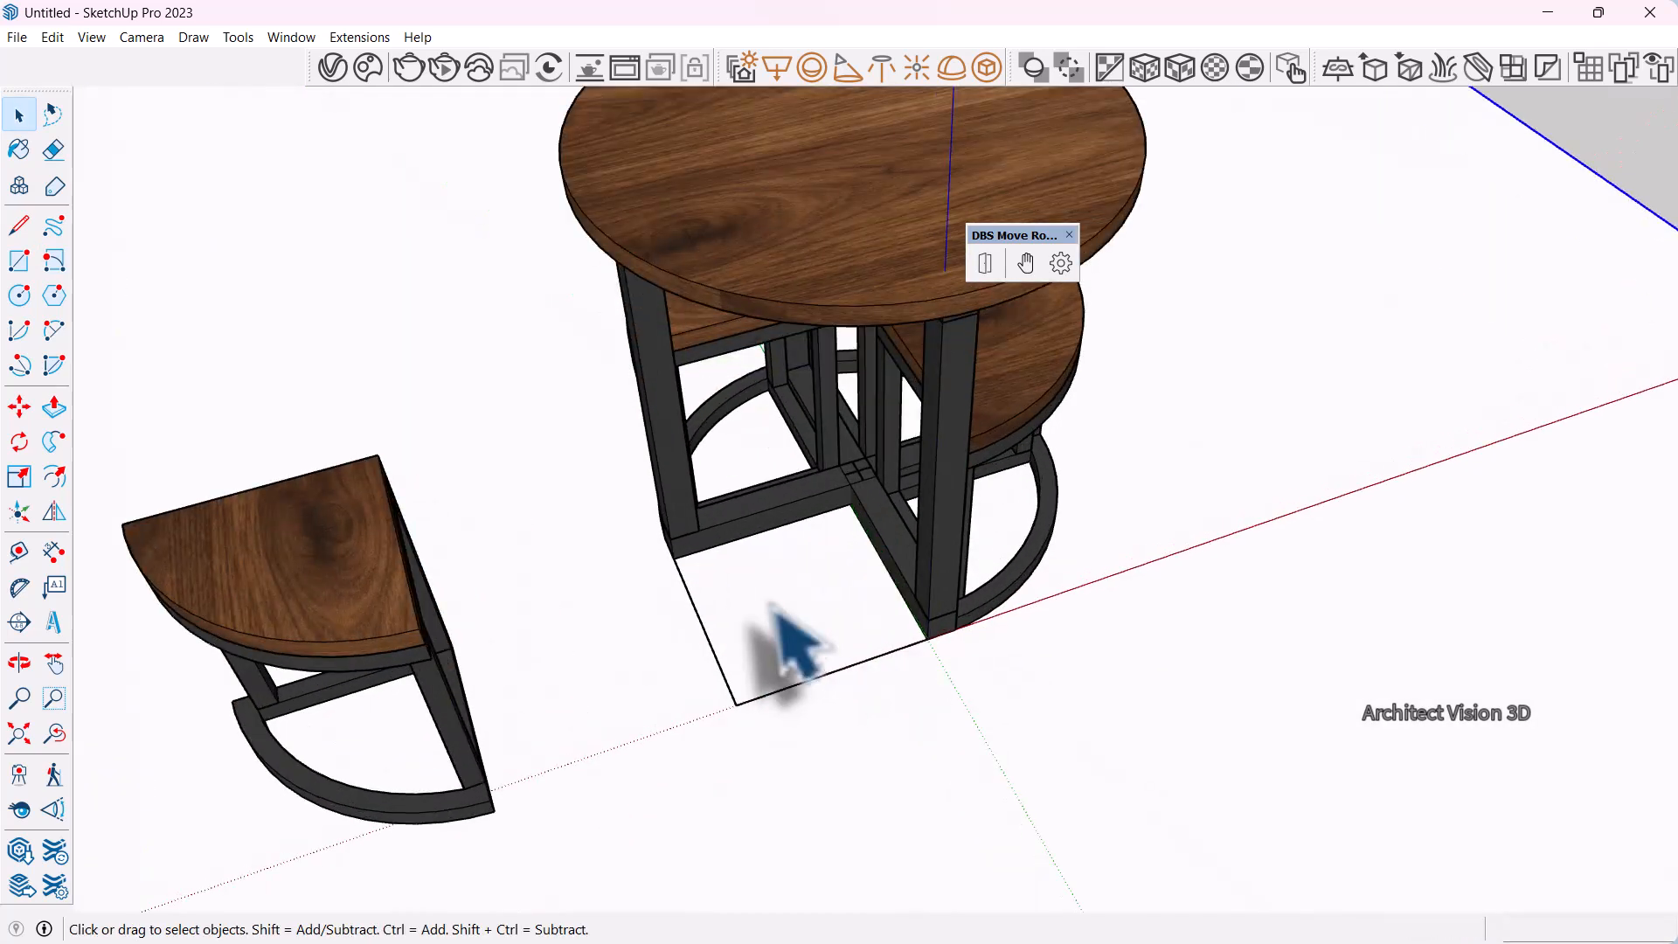
Draw a diagonal line across the floor square from the table's centre corner to its outer corner
click(19, 225)
scroll(868, 523, up, 2)
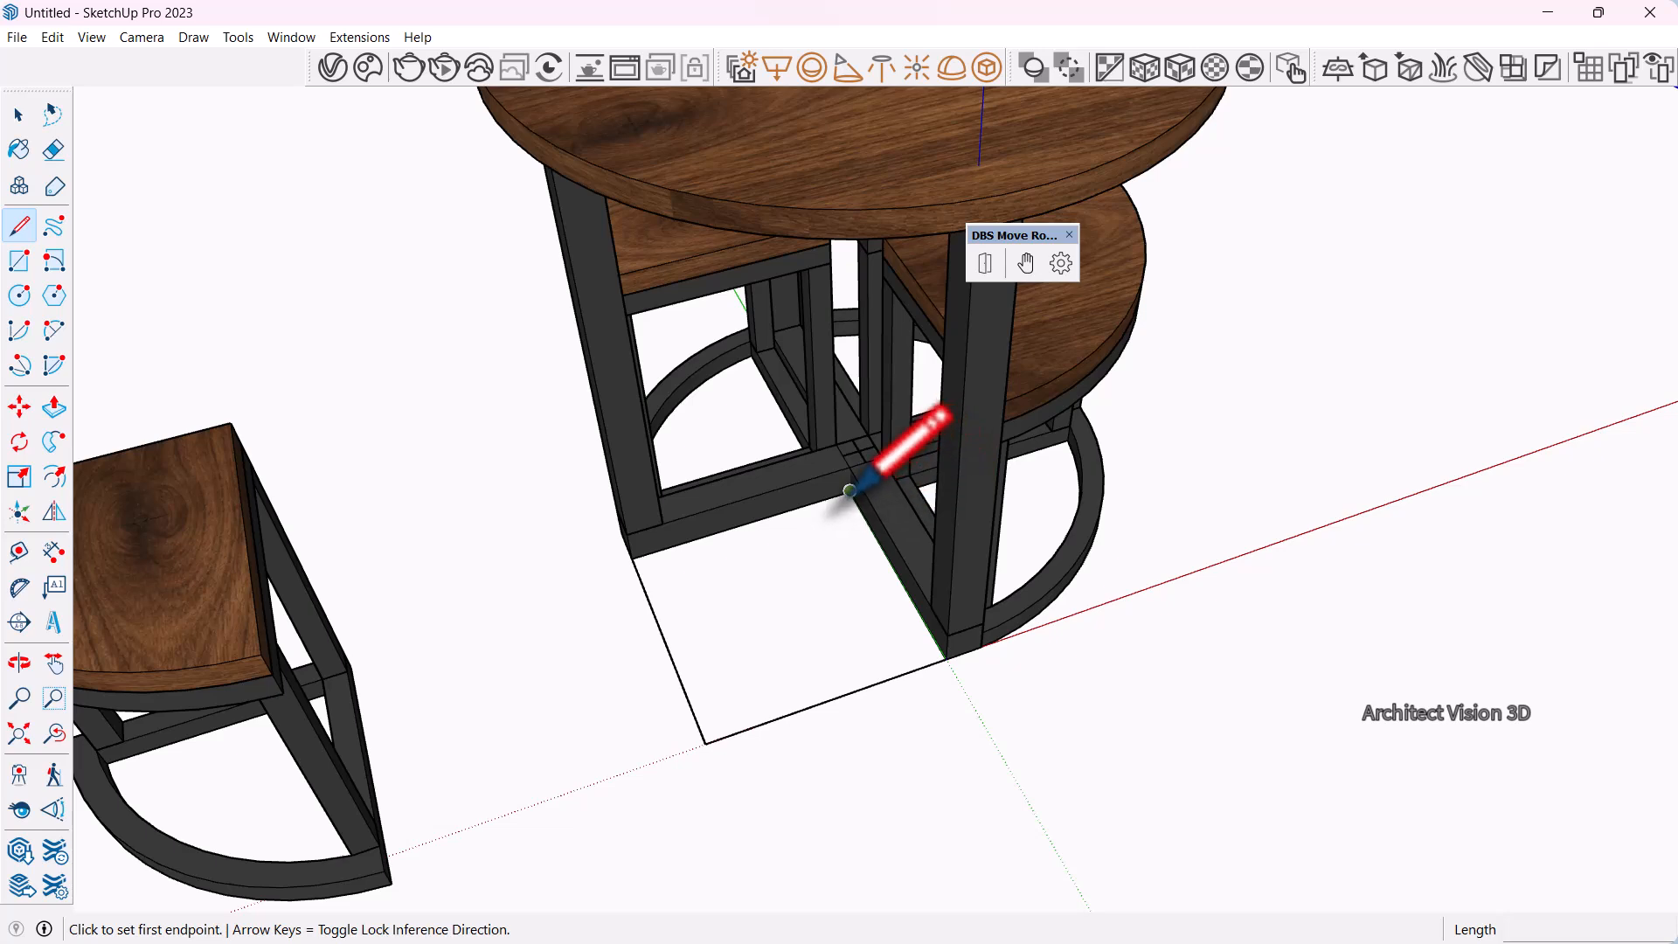
click(850, 490)
click(705, 744)
key(space)
scroll(748, 671, down, 3)
mouse_move(747, 671)
middle_down()
mouse_move(1001, 549)
mouse_move(900, 468)
middle_up()
scroll(901, 468, up, 2)
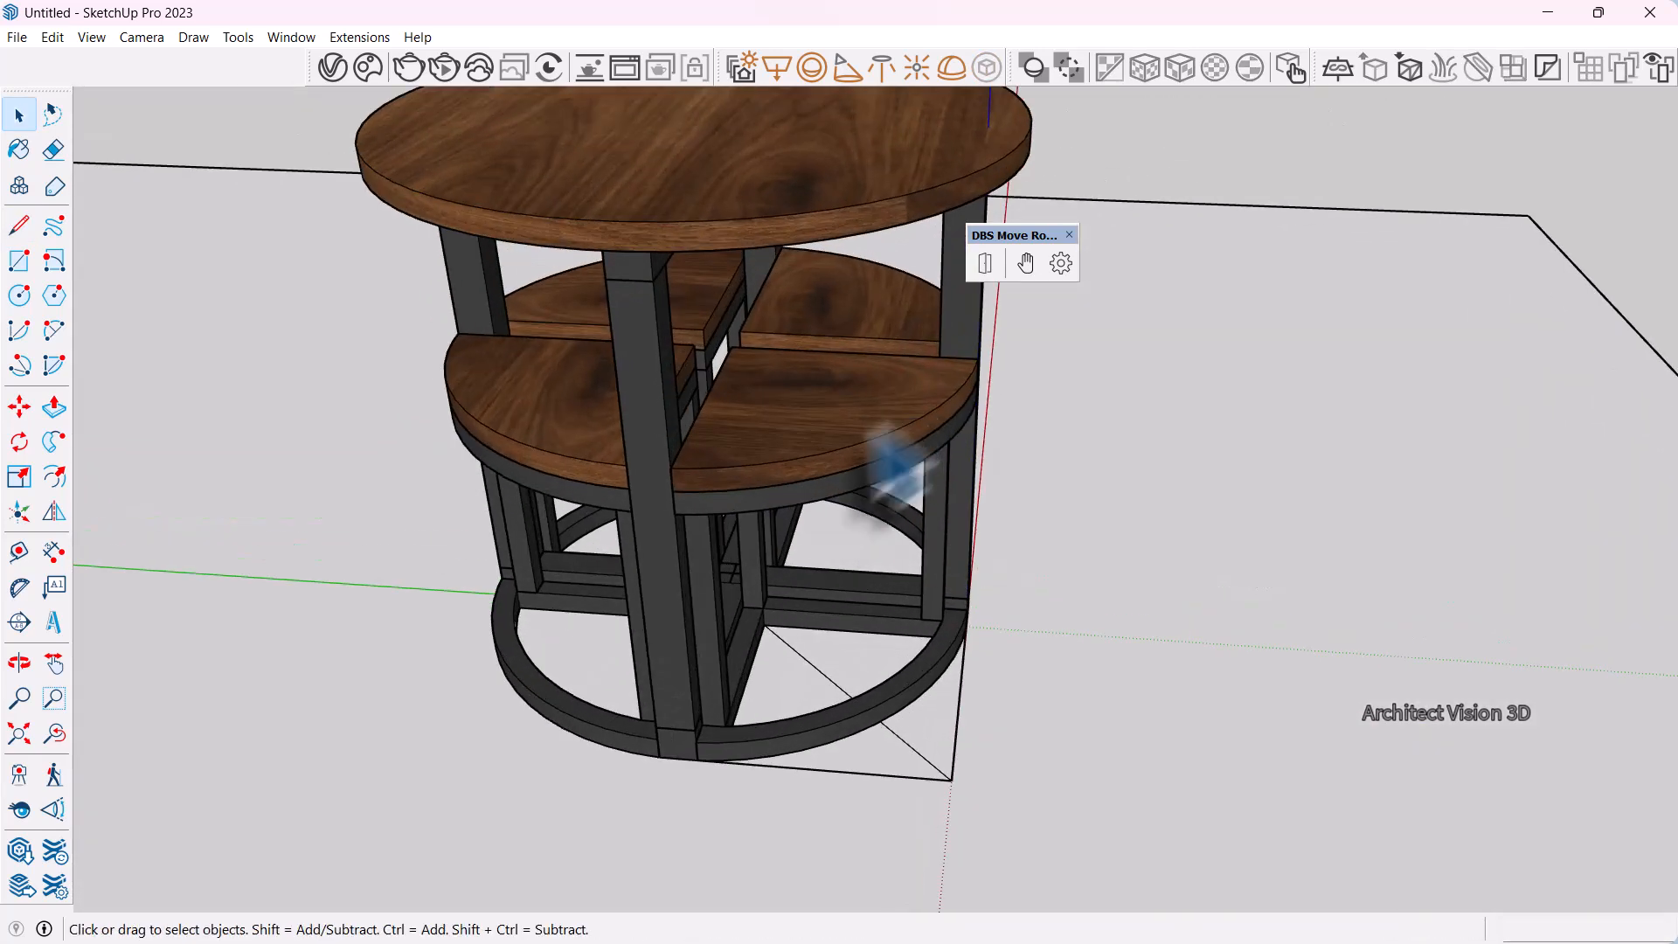
Configure a slider joint for the nested quarter-round stool, using the diagonal line as its joint axis
click(856, 442)
click(1061, 263)
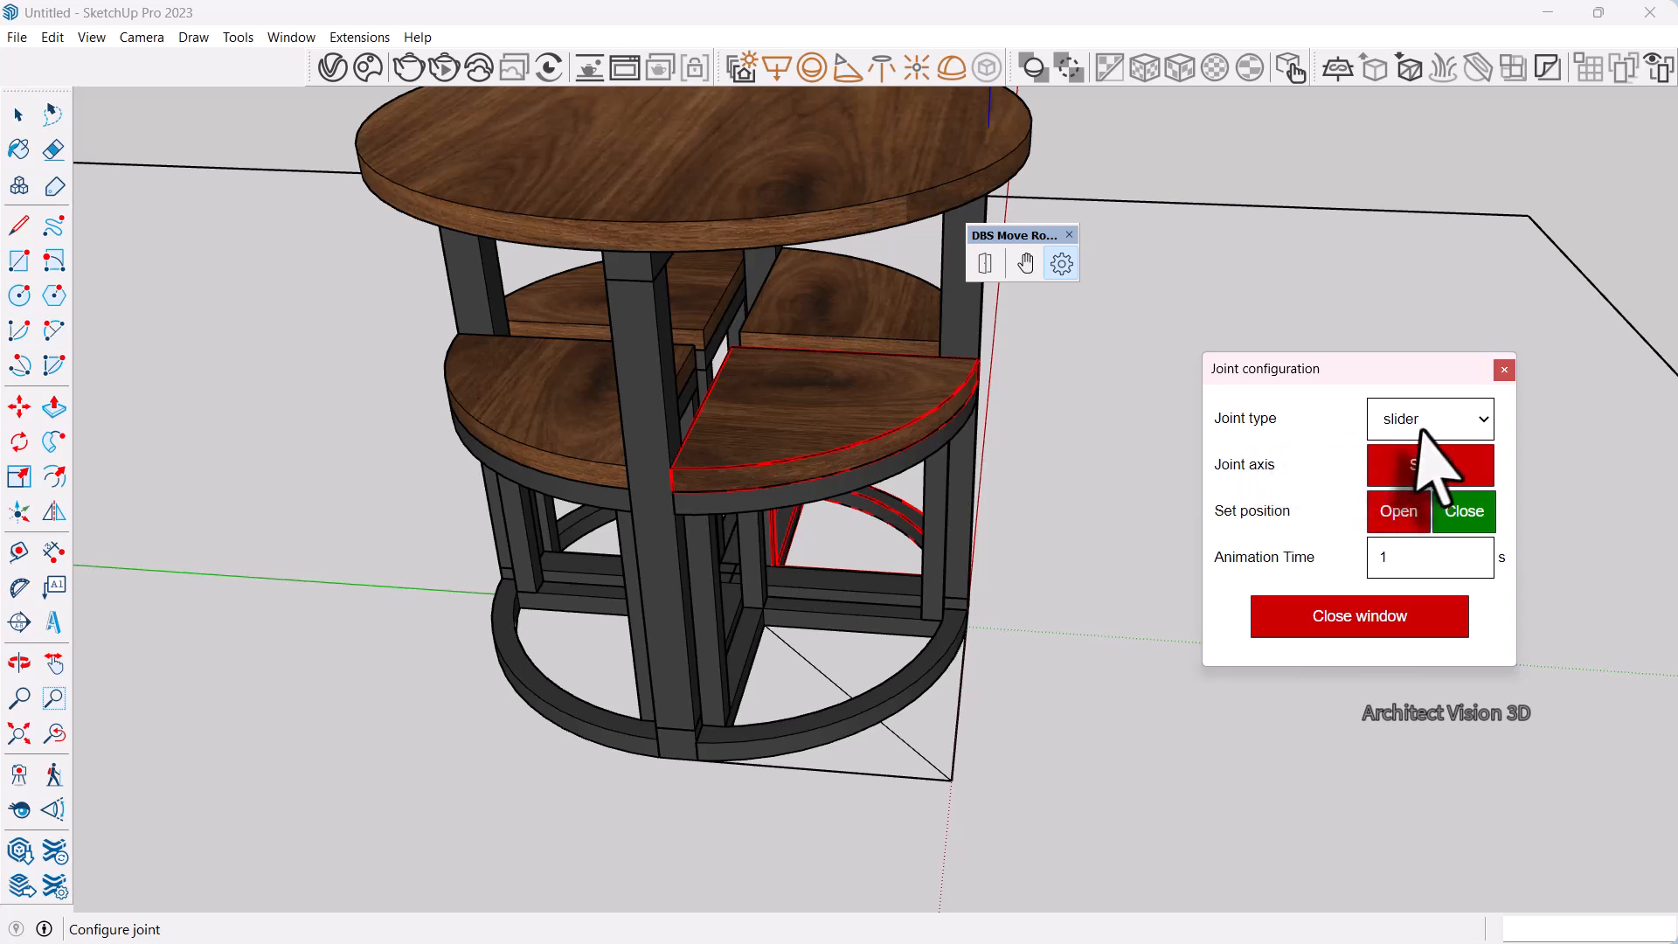
click(1417, 472)
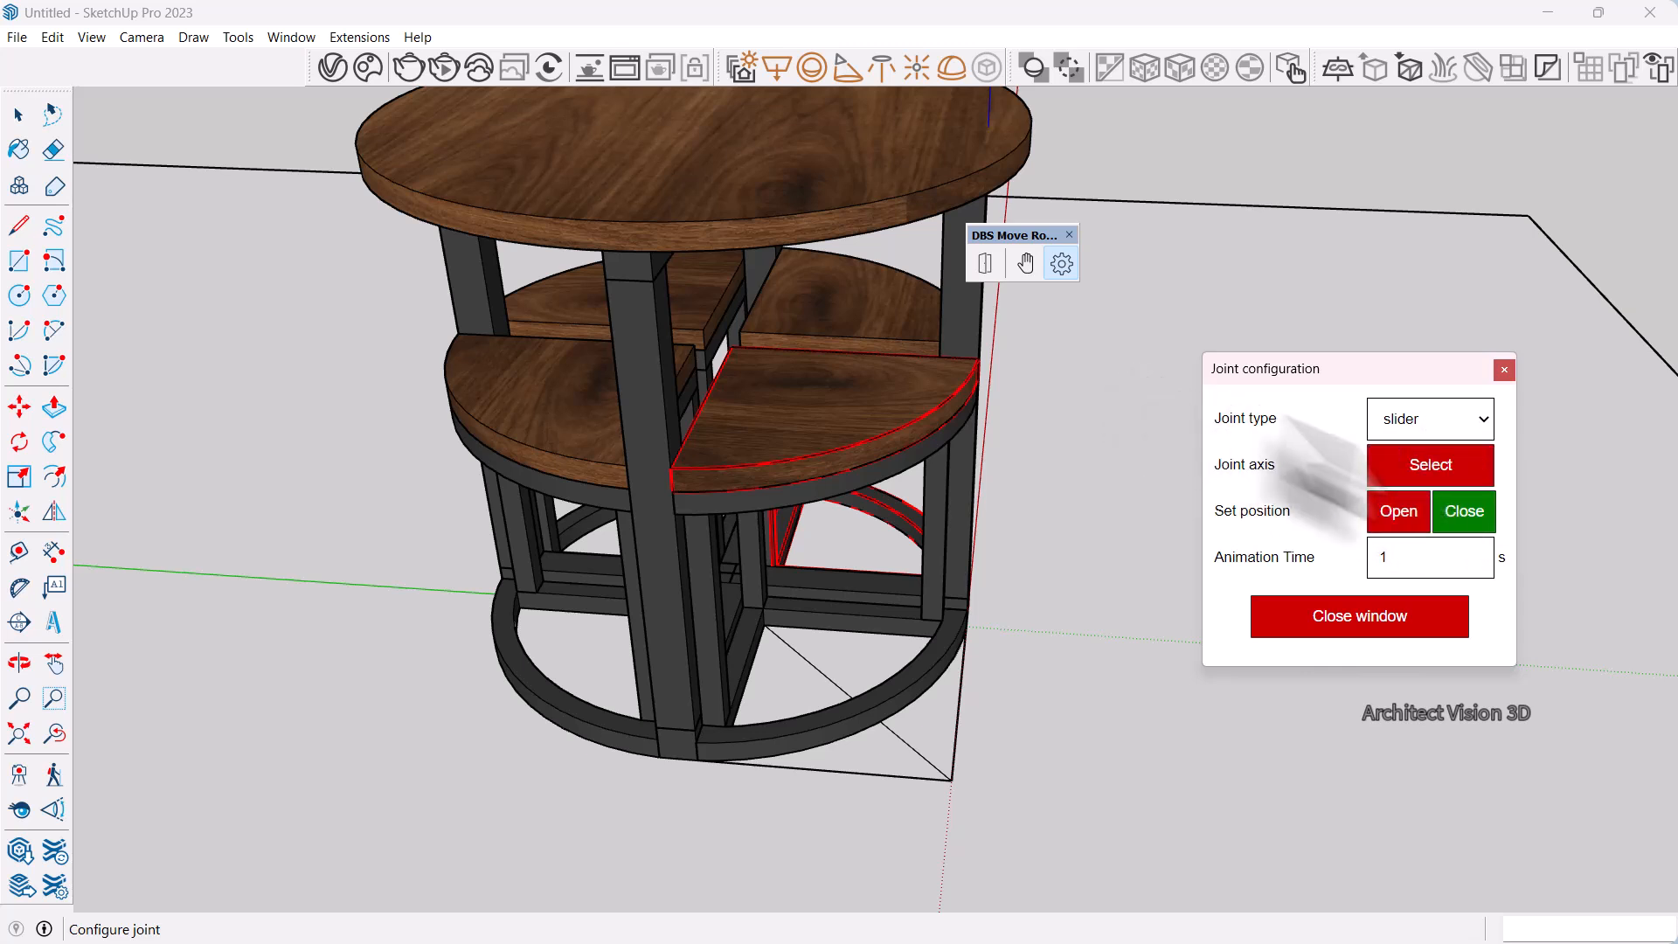
click(1438, 475)
middle_drag(869, 437, 837, 622)
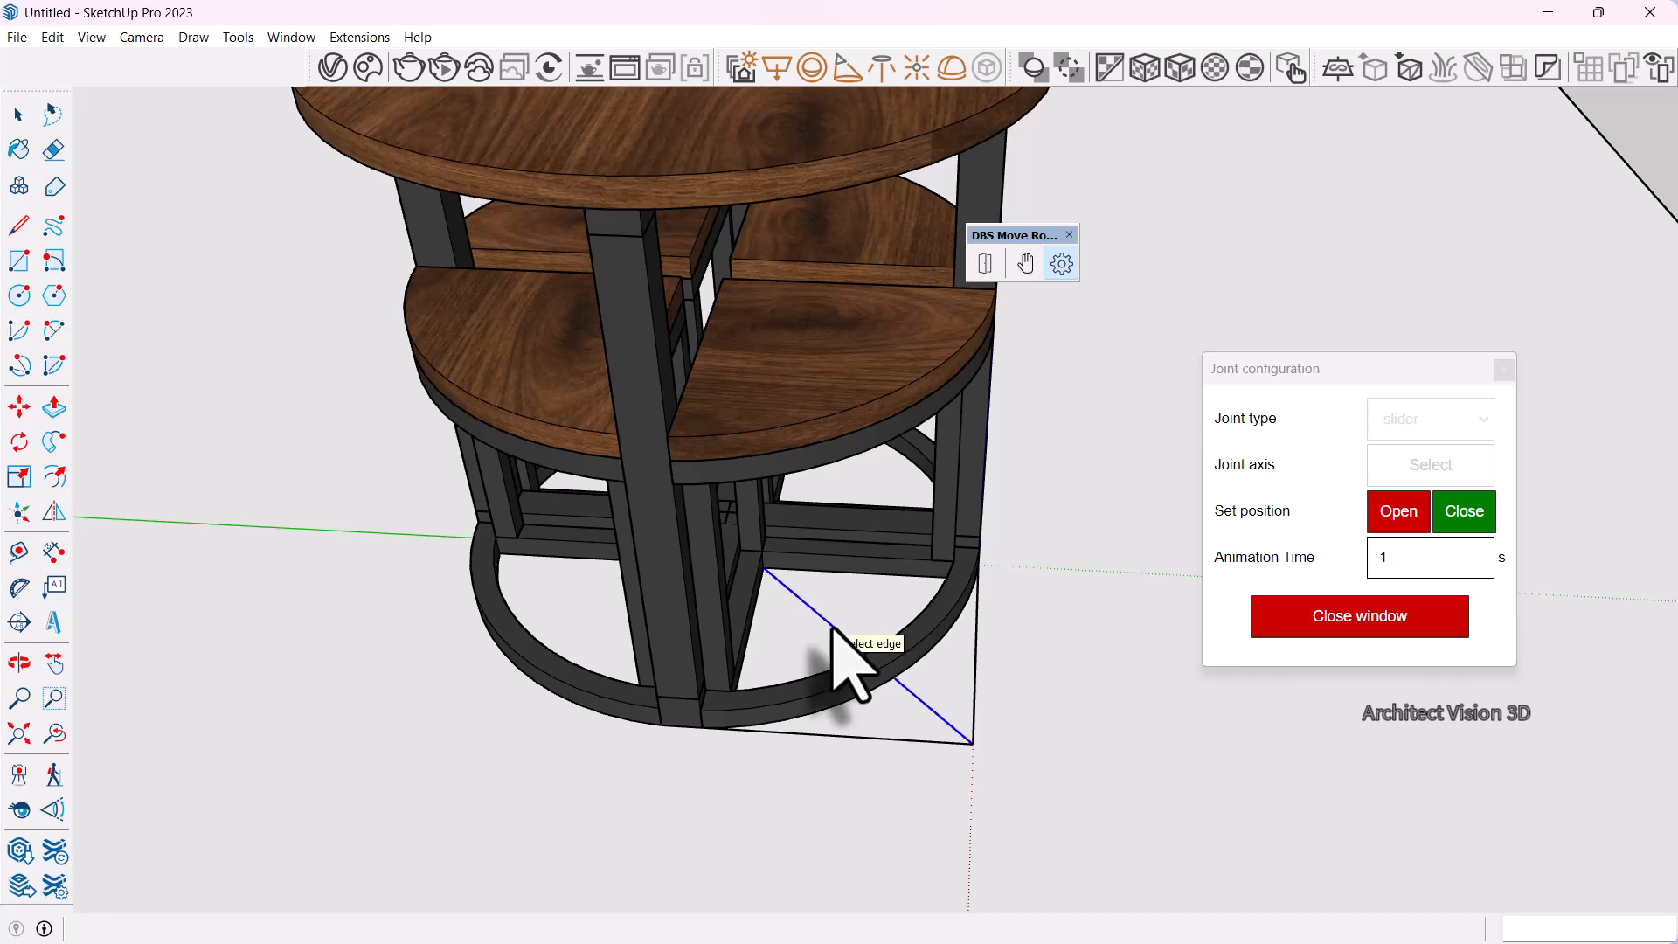
click(833, 630)
Set the stool's nested position under the table as the joint's Close position
middle_drag(832, 629, 841, 488)
right_click(781, 437)
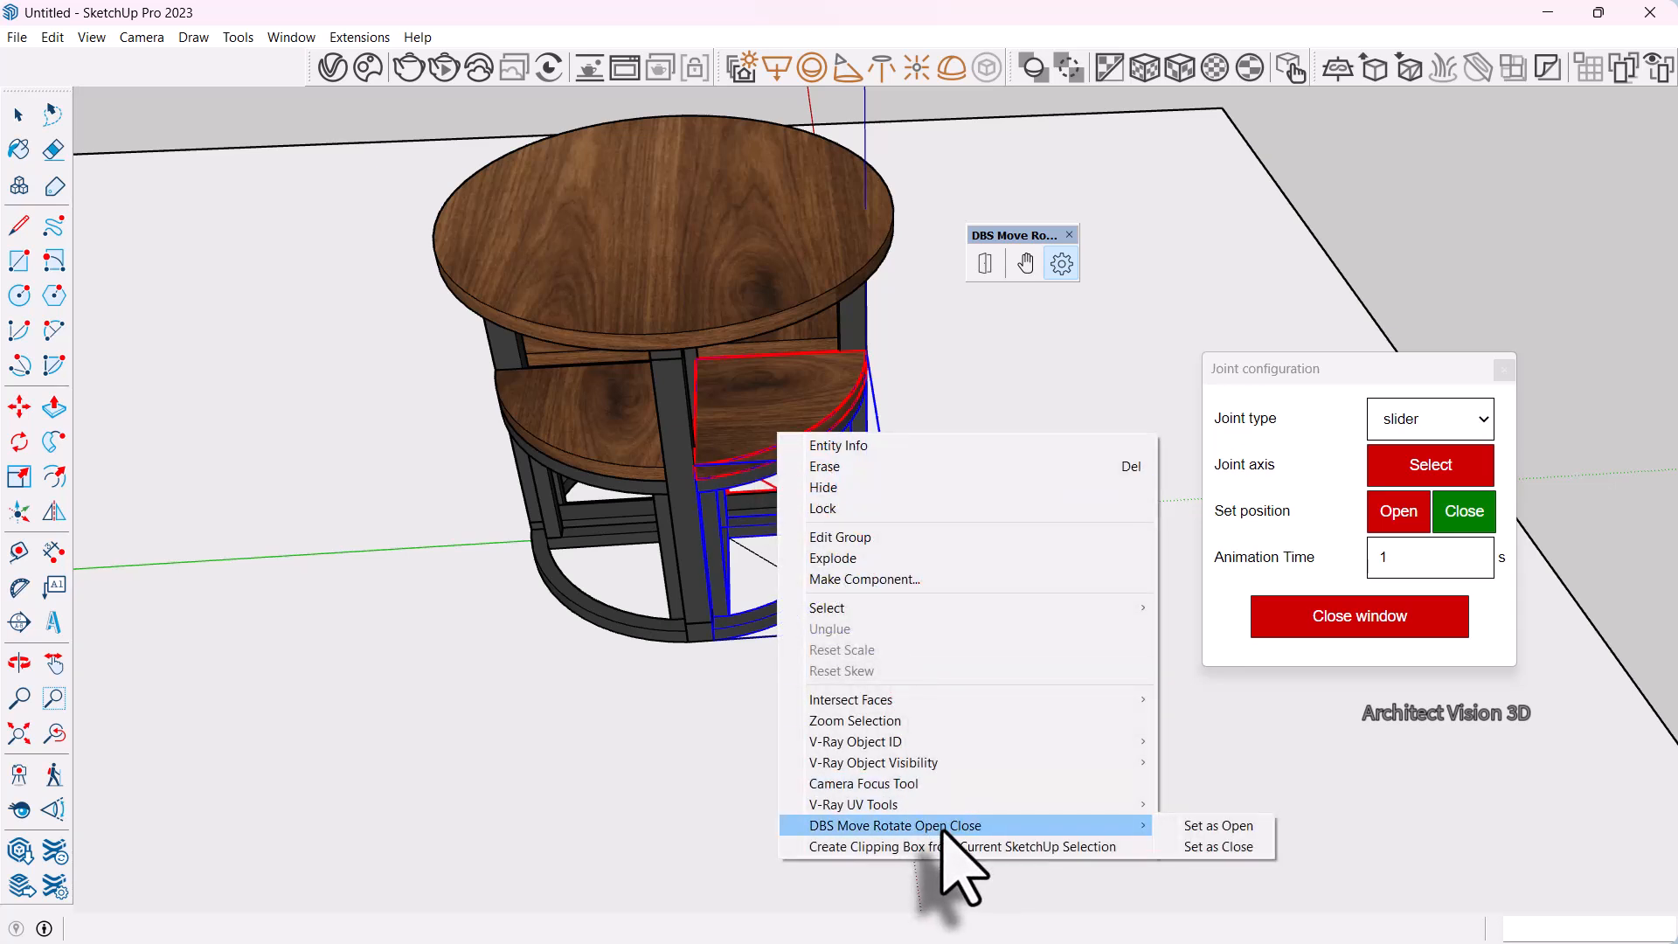
click(1221, 846)
middle_drag(979, 612, 873, 533)
Slide the stool diagonally out from under the table along its joint axis
click(1025, 264)
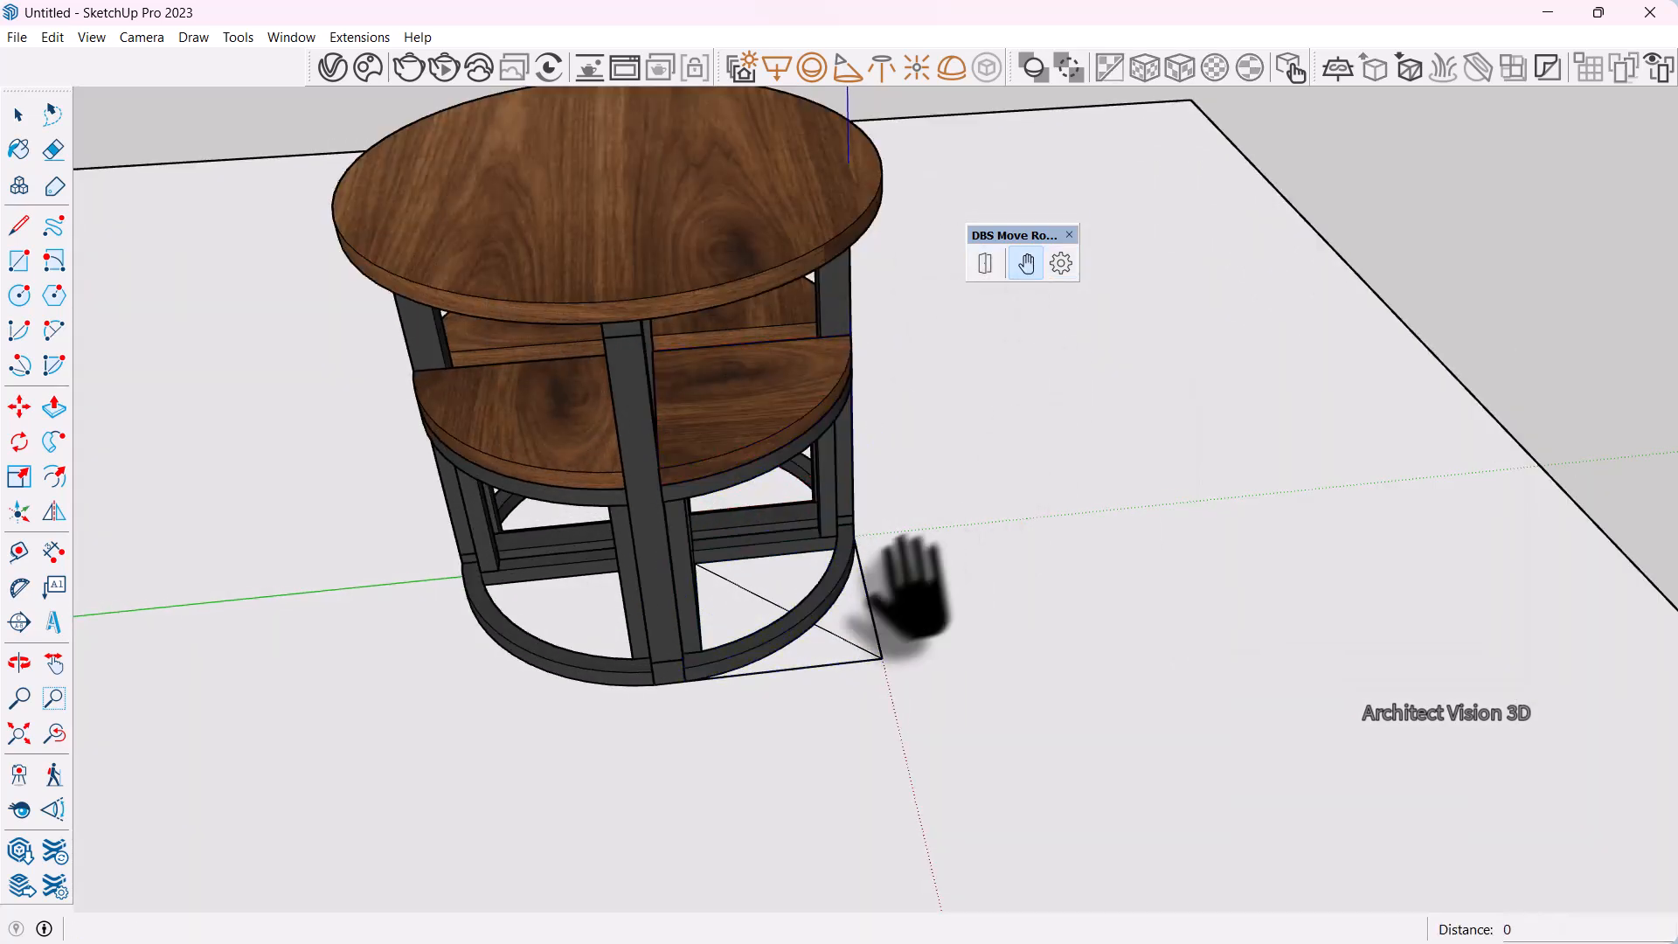
drag(872, 566, 989, 648)
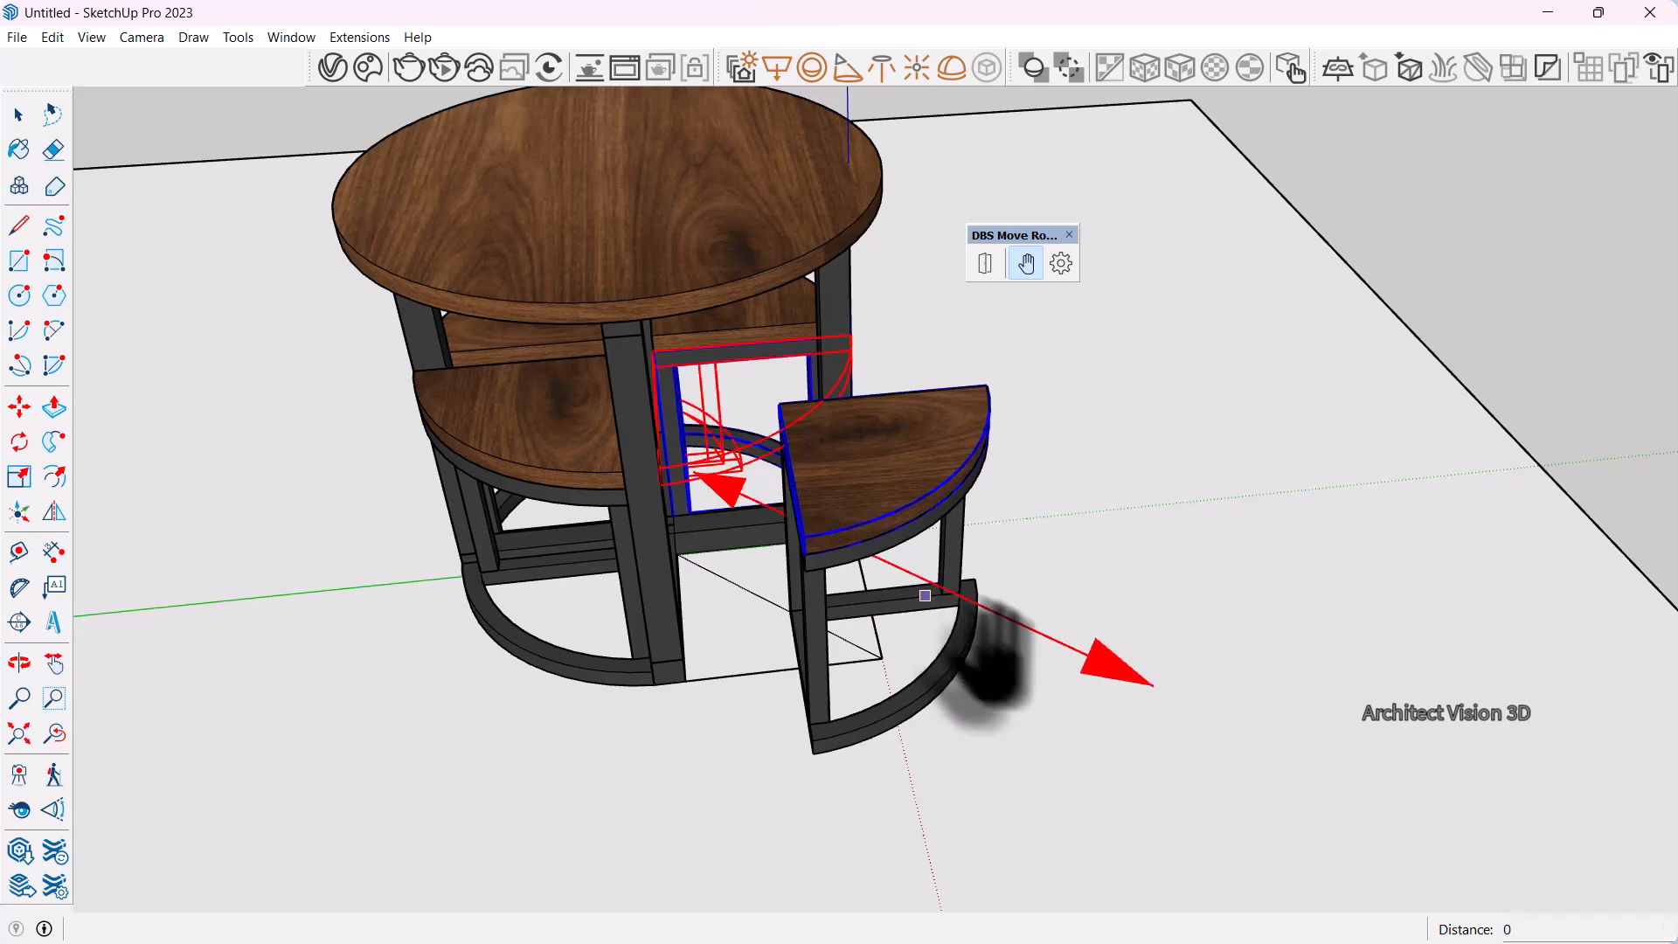
scroll(990, 648, down, 3)
middle_drag(983, 624, 580, 629)
middle_drag(1025, 538, 667, 600)
scroll(760, 486, up, 2)
Set the stool's pulled-out position as the joint's Open position and run the open/close action to return it under the table
right_click(710, 430)
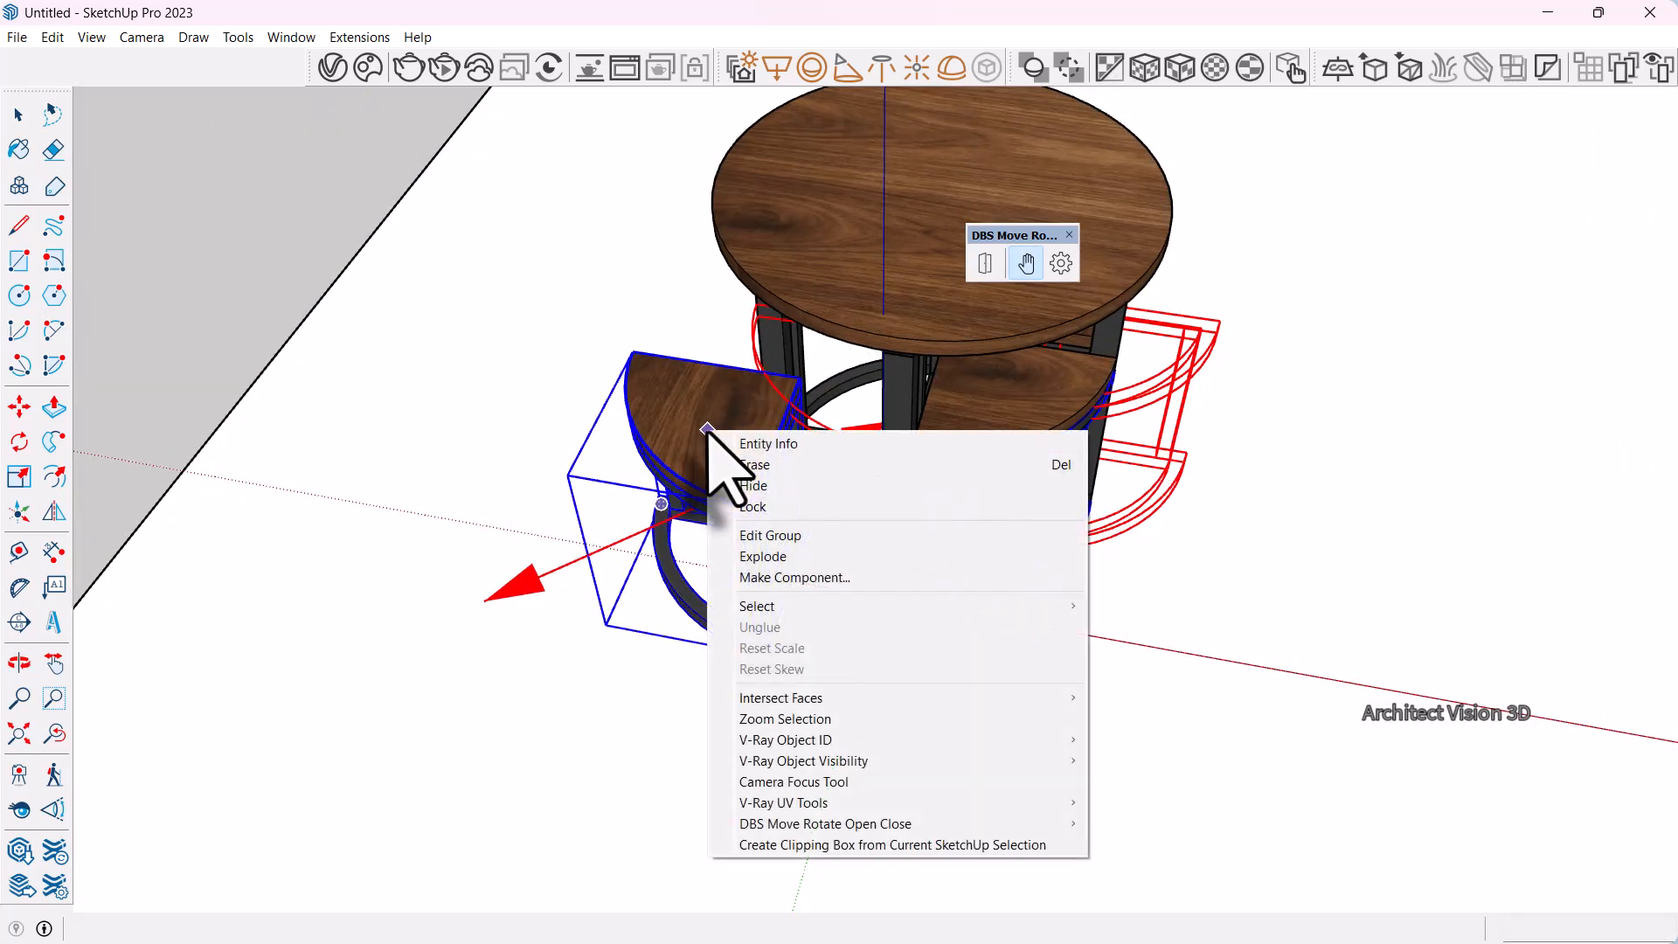
mouse_move(848, 823)
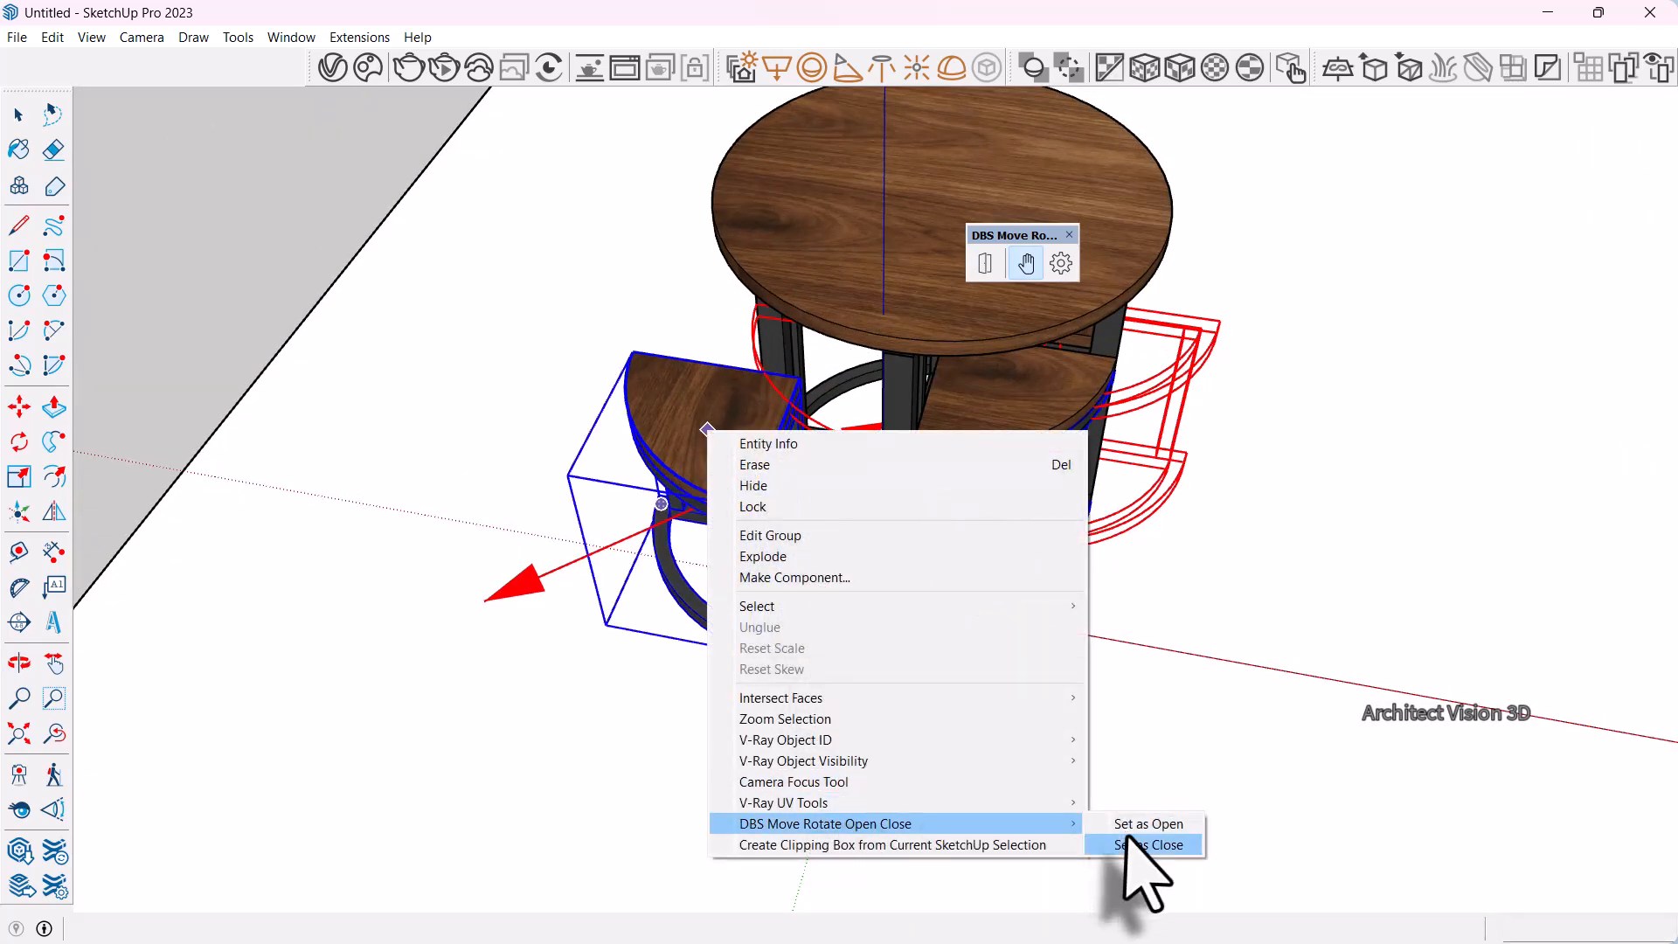
click(1134, 826)
scroll(997, 769, down, 3)
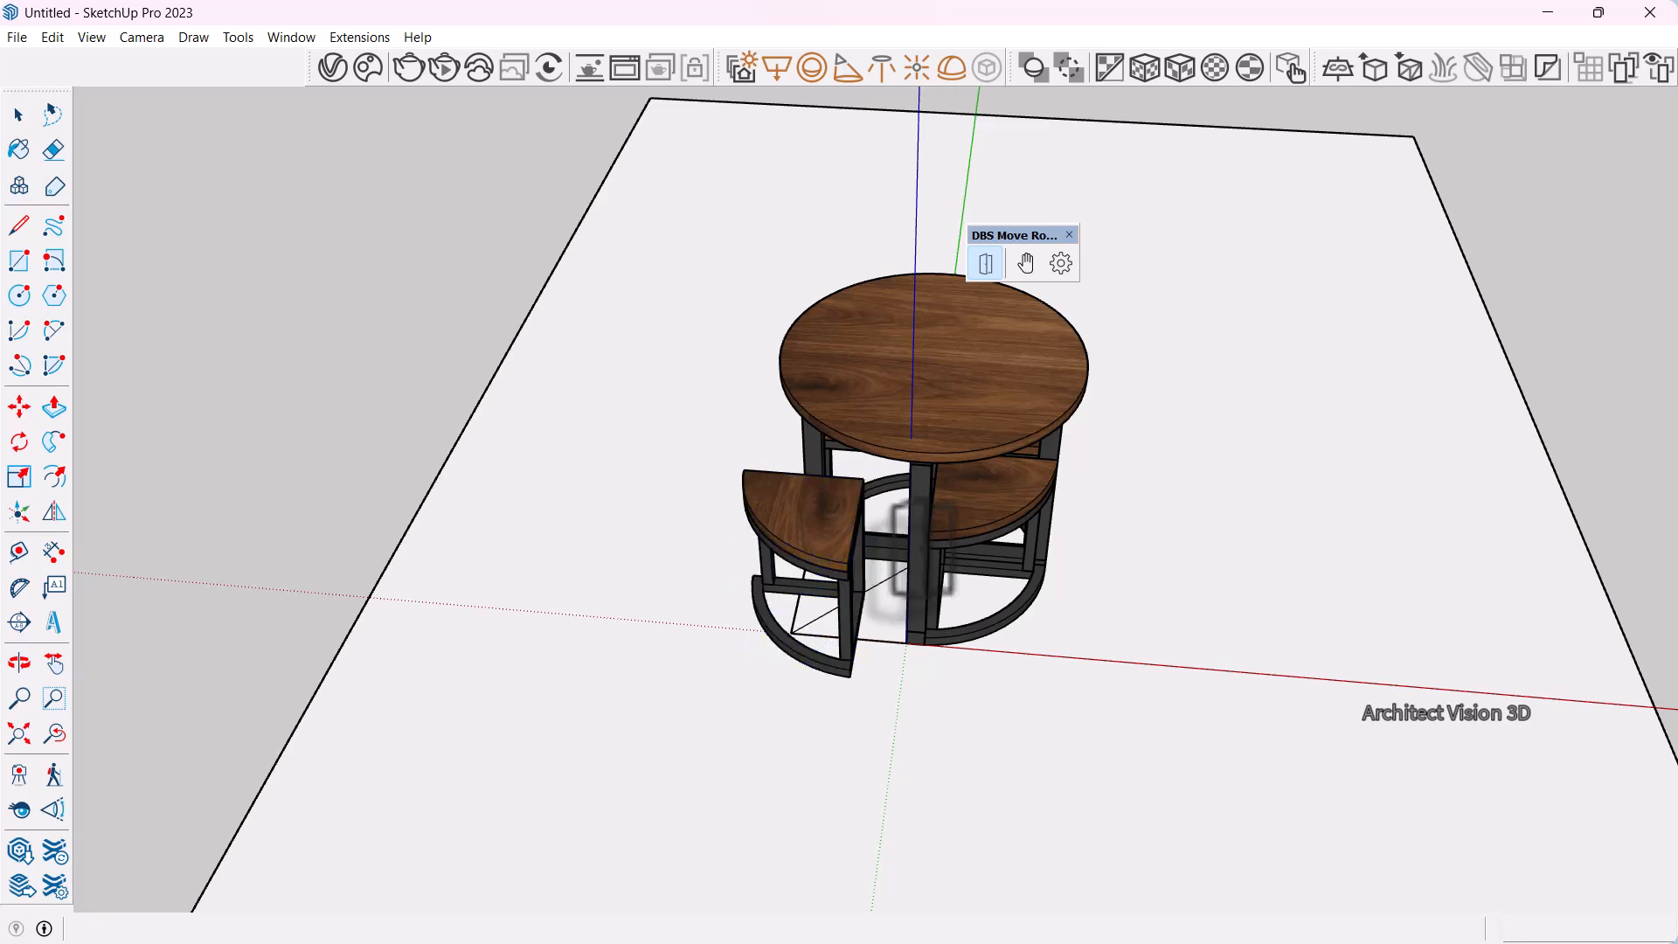
middle_drag(923, 549, 951, 564)
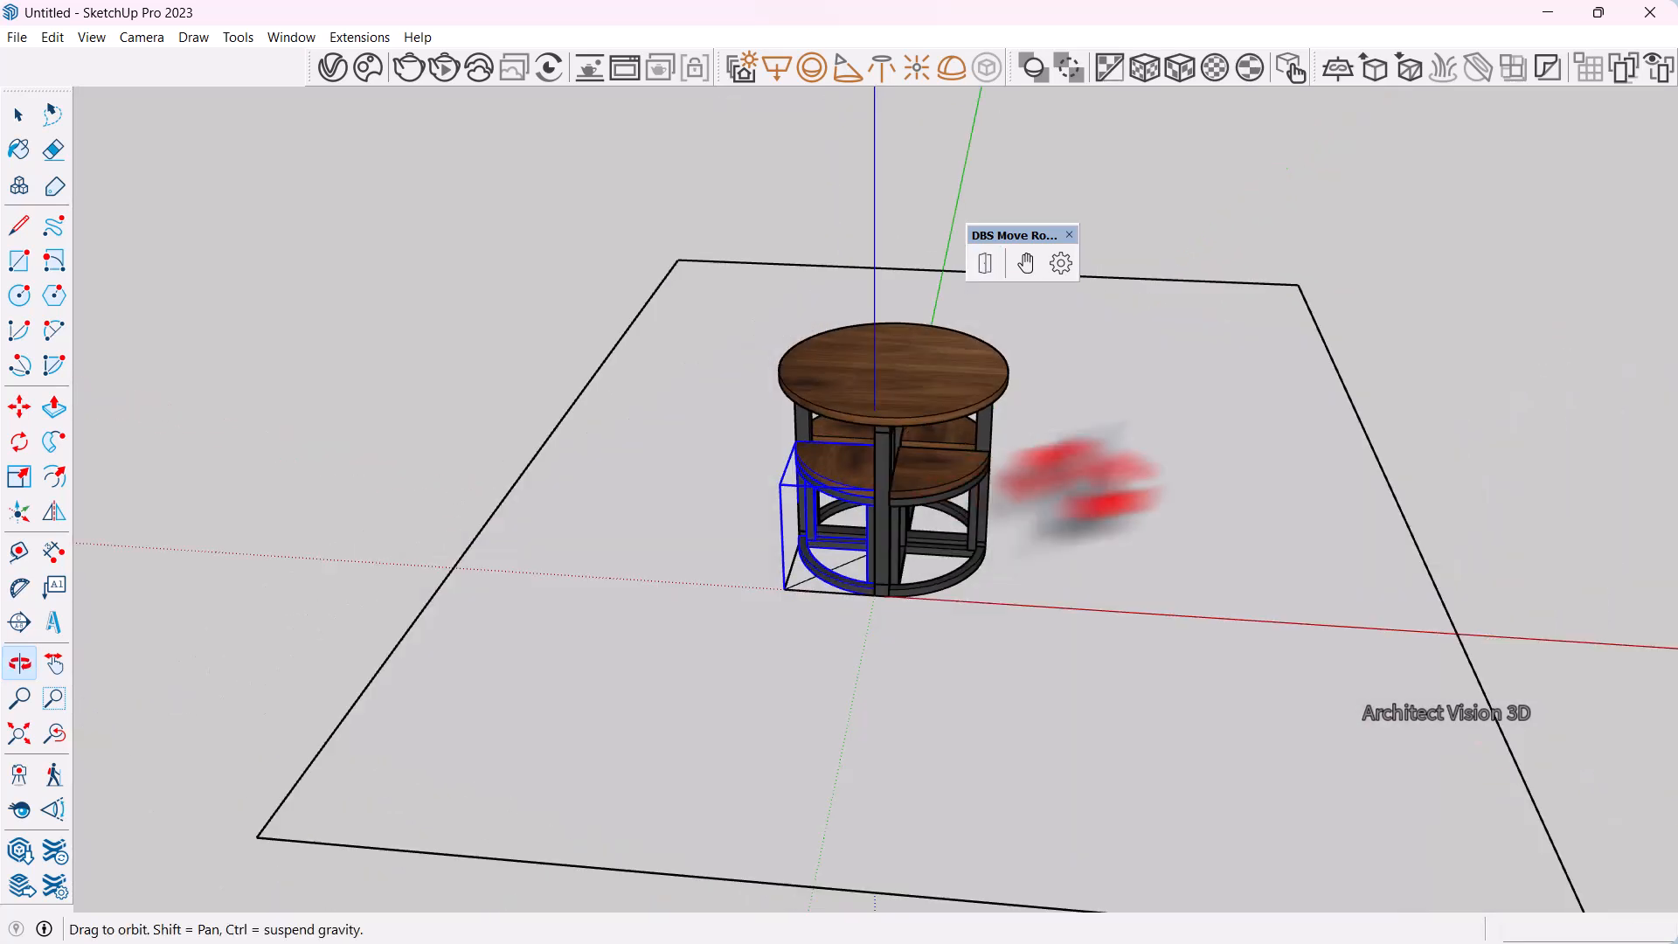